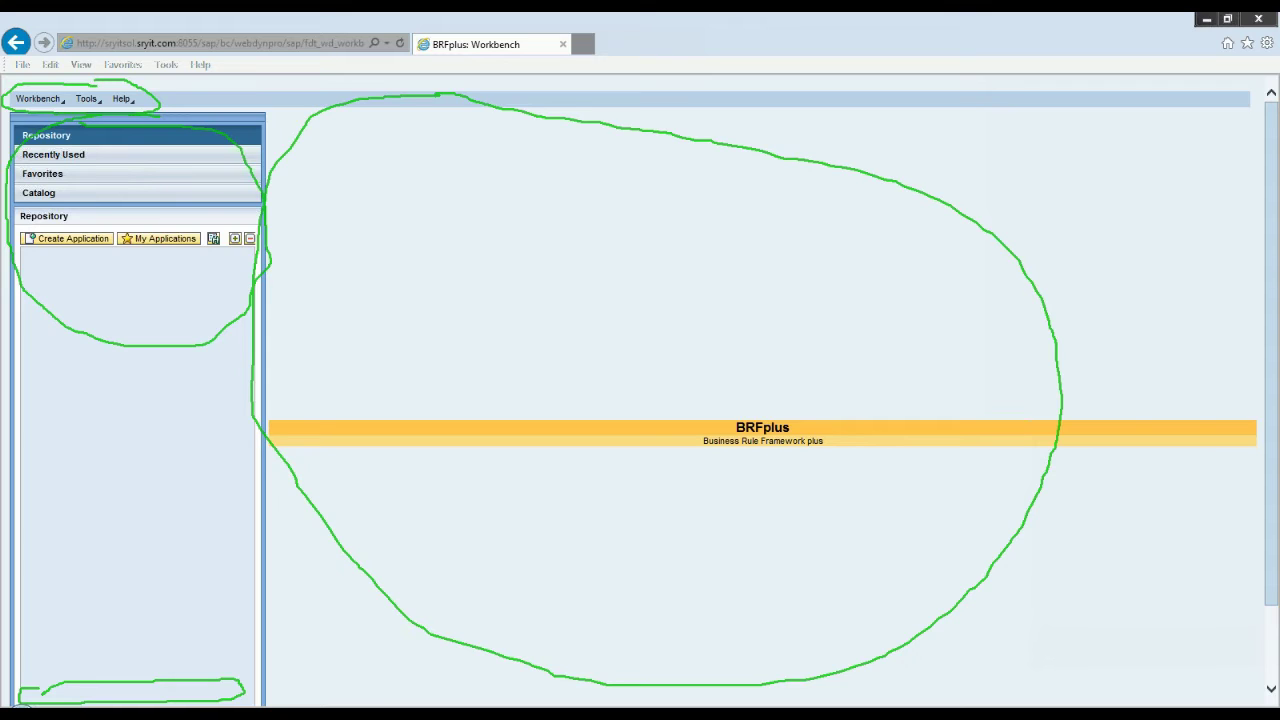
{"action": "mouse_move", "coordinate": [92, 226]}
{"action": "left_mouse_down"}
{"action": "mouse_move", "coordinate": [10, 240]}
{"action": "mouse_move", "coordinate": [80, 258]}
{"action": "mouse_move", "coordinate": [110, 232]}
{"action": "left_mouse_up"}
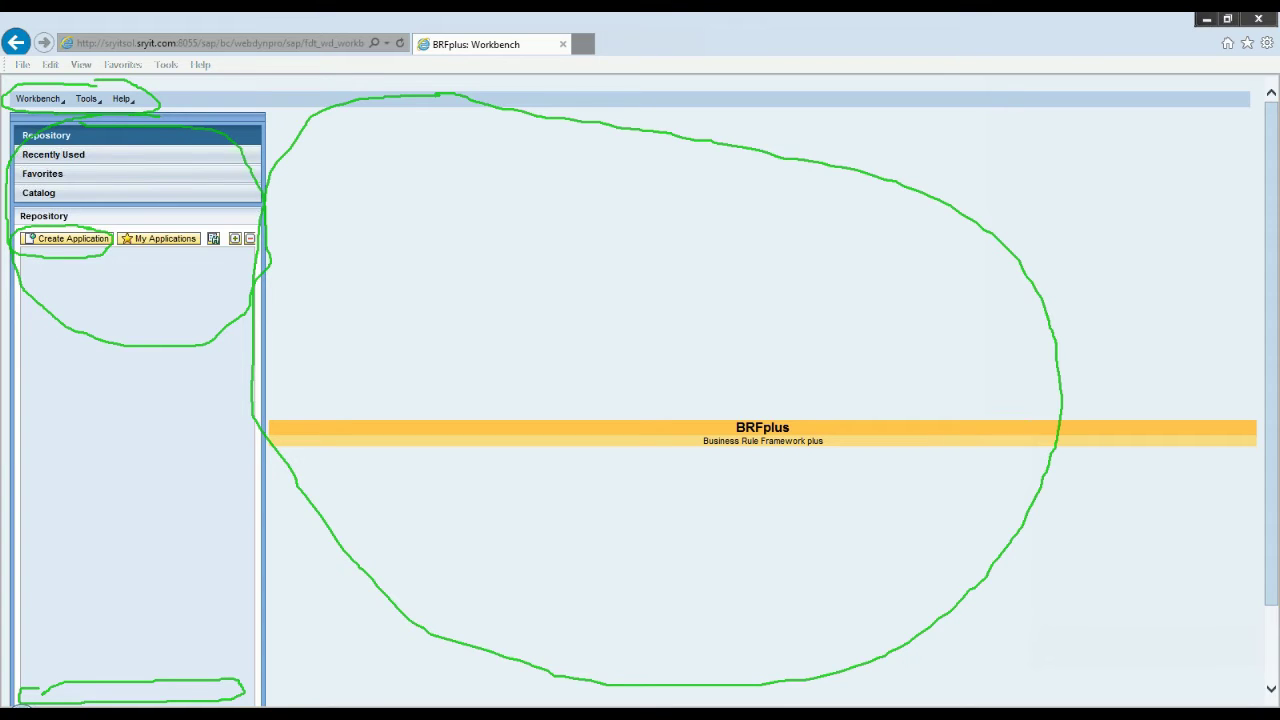
{"action": "left_click_drag", "start_coordinate": [222, 144], "coordinate": [289, 124]}
{"action": "left_click_drag", "start_coordinate": [212, 192], "coordinate": [300, 184]}
{"action": "left_click_drag", "start_coordinate": [214, 158], "coordinate": [294, 152]}
{"action": "mouse_move", "coordinate": [208, 176]}
{"action": "left_mouse_down"}
{"action": "mouse_move", "coordinate": [220, 189]}
{"action": "mouse_move", "coordinate": [268, 182]}
{"action": "left_mouse_up"}
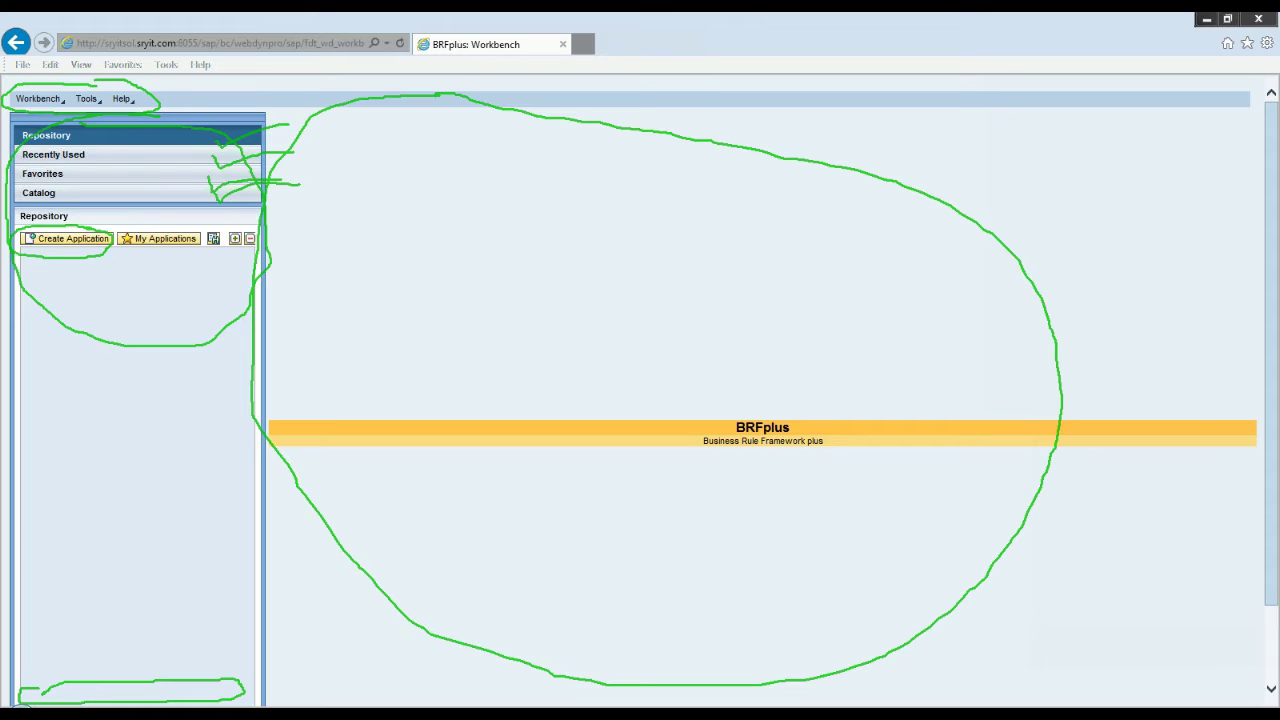
{"action": "mouse_move", "coordinate": [274, 122]}
{"action": "left_mouse_down"}
{"action": "mouse_move", "coordinate": [308, 122]}
{"action": "mouse_move", "coordinate": [302, 198]}
{"action": "mouse_move", "coordinate": [278, 204]}
{"action": "left_mouse_up"}
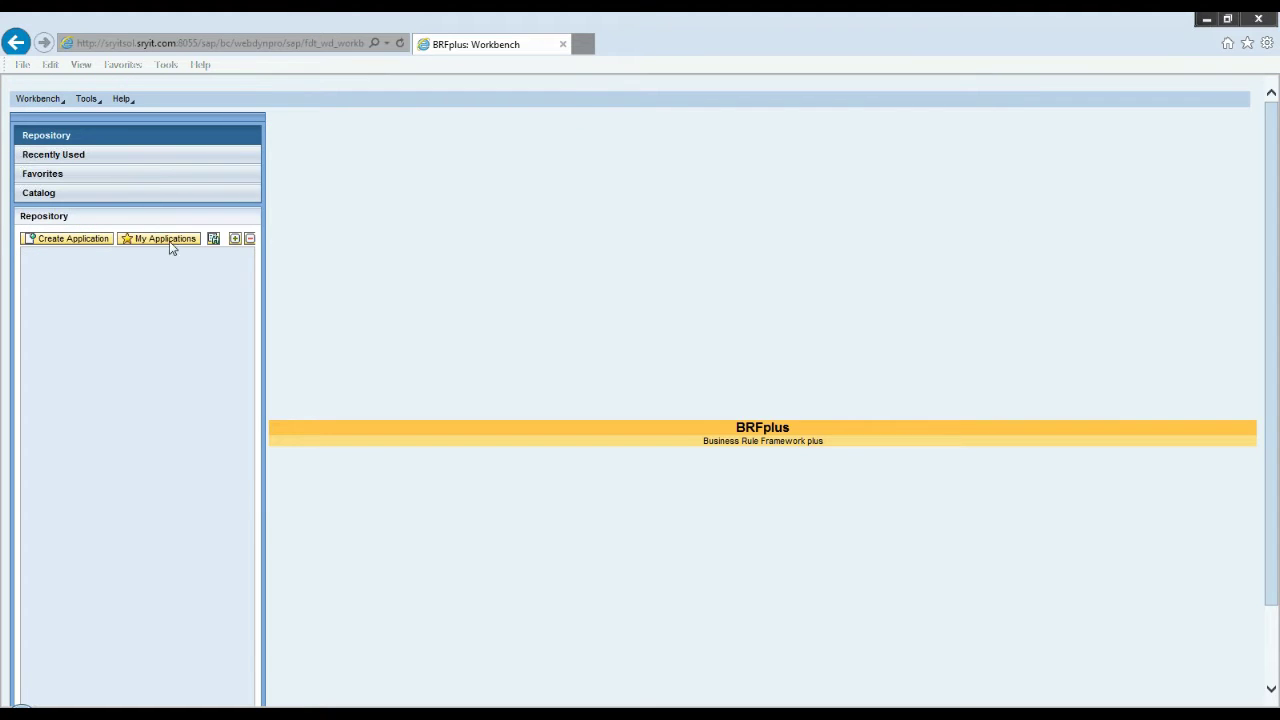
Step: Start a new application in the repository and name it ZDEMO_FIRST_BRF_APP
{"action": "left_click", "coordinate": [75, 243]}
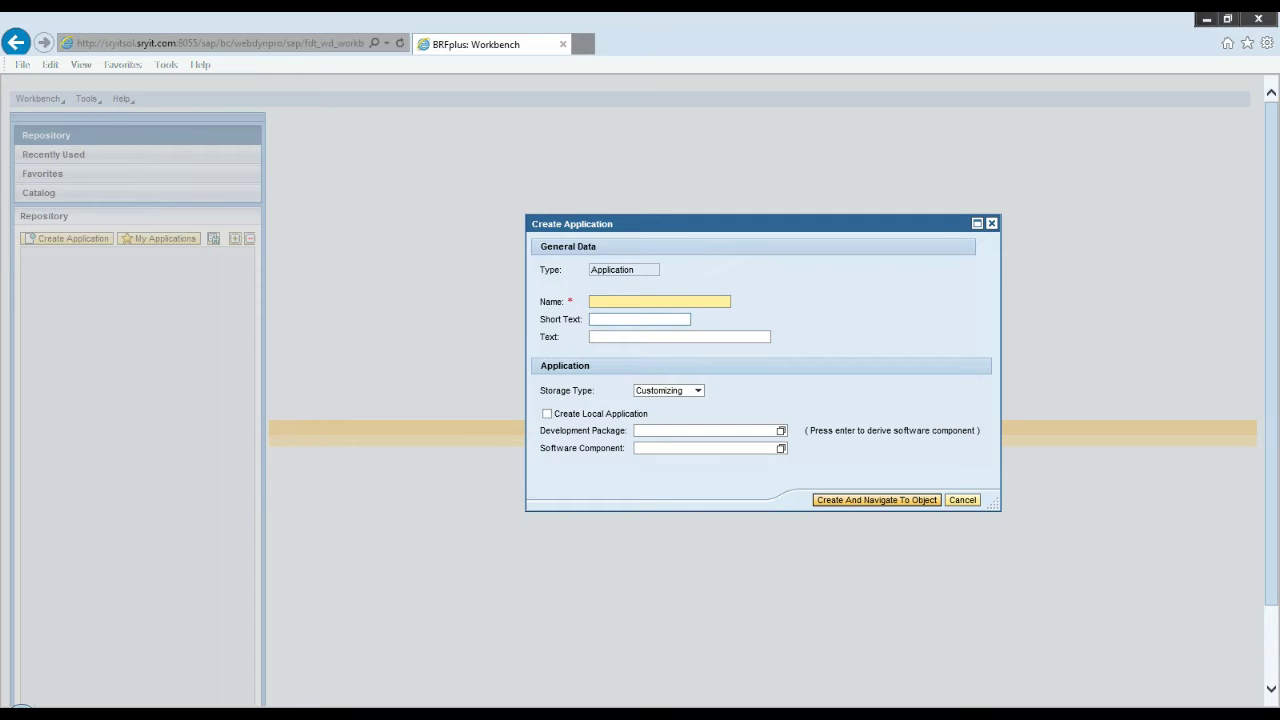
{"action": "key", "text": "Caps_Lock"}
{"action": "type", "text": "ZDEM"}
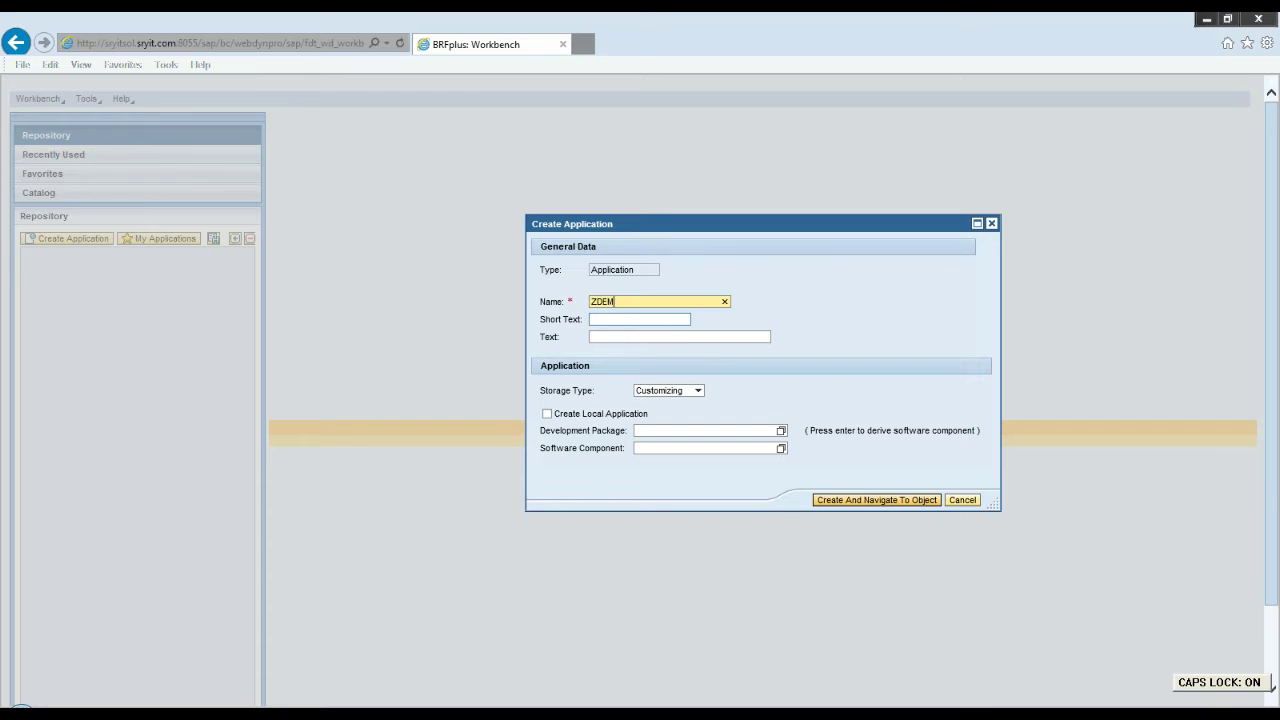
{"action": "type", "text": "O_FIRST_BRF_APP"}
{"action": "key", "text": "BackSpace"}
{"action": "key", "text": "BackSpace"}
{"action": "key", "text": "BackSpace"}
{"action": "key", "text": "BackSpace"}
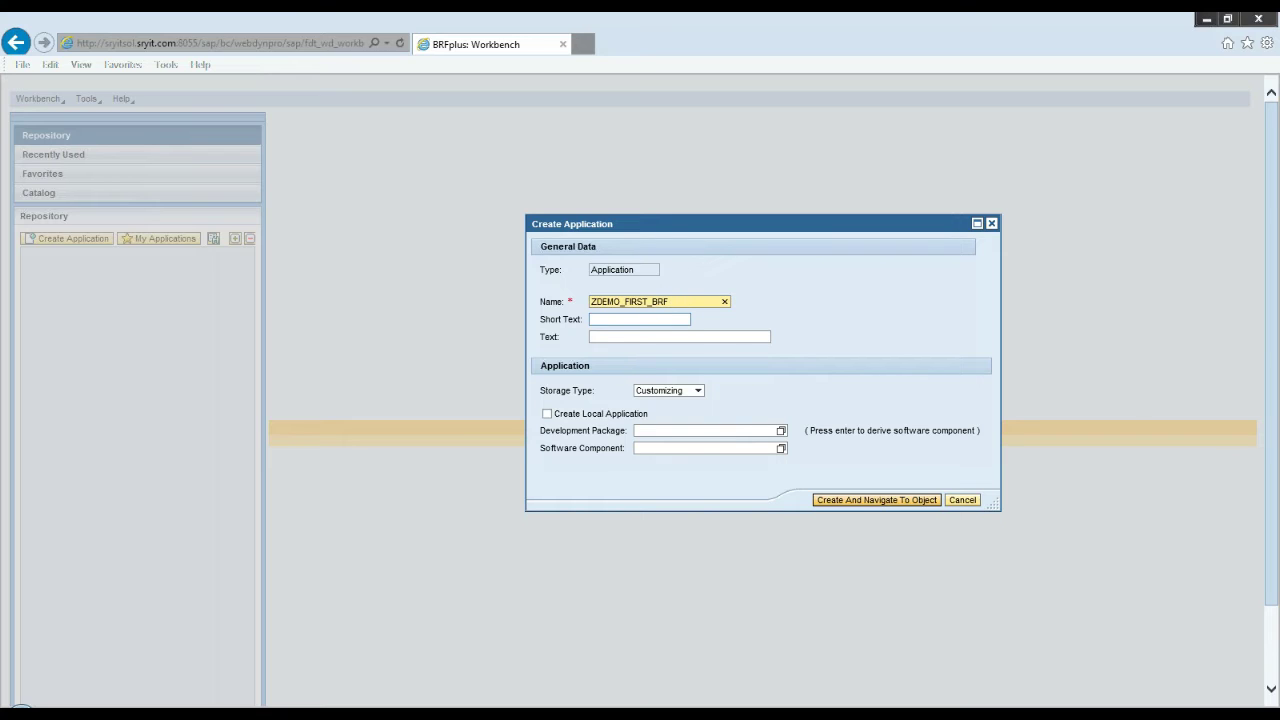
{"action": "type", "text": "APP"}
Step: Give the new application the short text "Demo for BRF" and the text "My first BRF+ App"
{"action": "left_click", "coordinate": [639, 319]}
{"action": "key", "text": "Caps_Lock"}
{"action": "type", "text": "Demo for BR"}
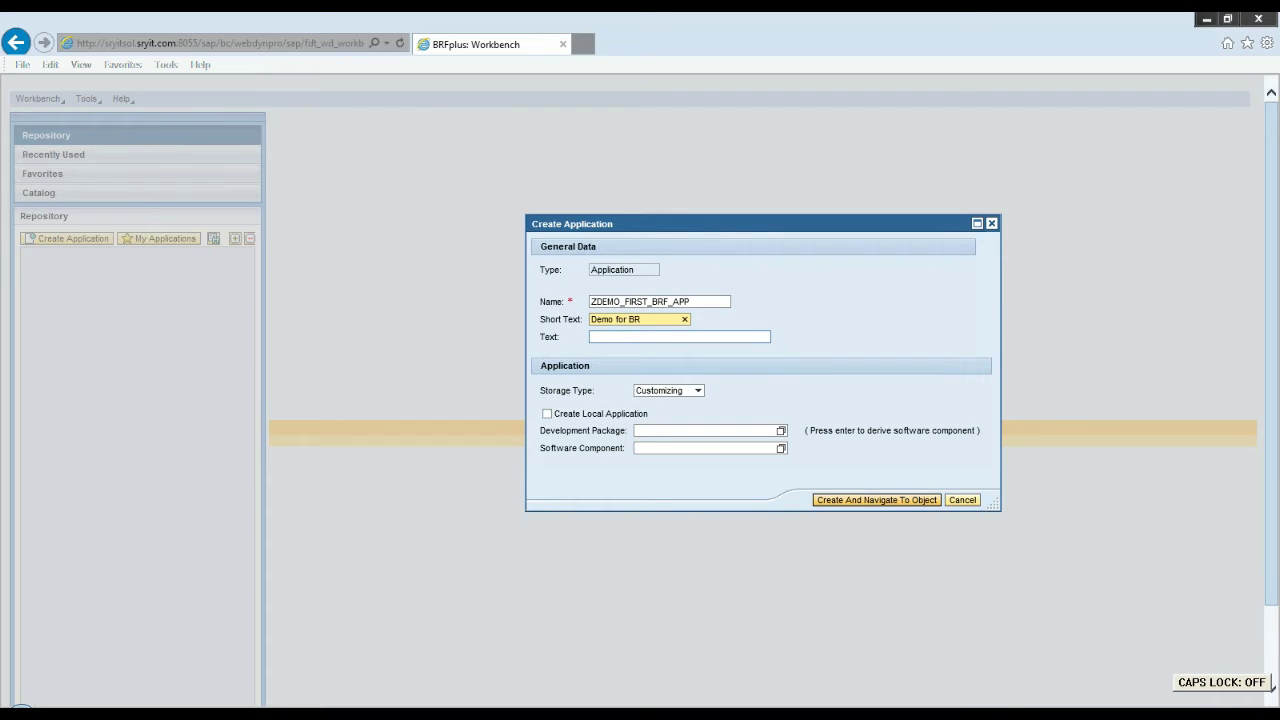
{"action": "type", "text": "F"}
{"action": "key", "text": "Tab"}
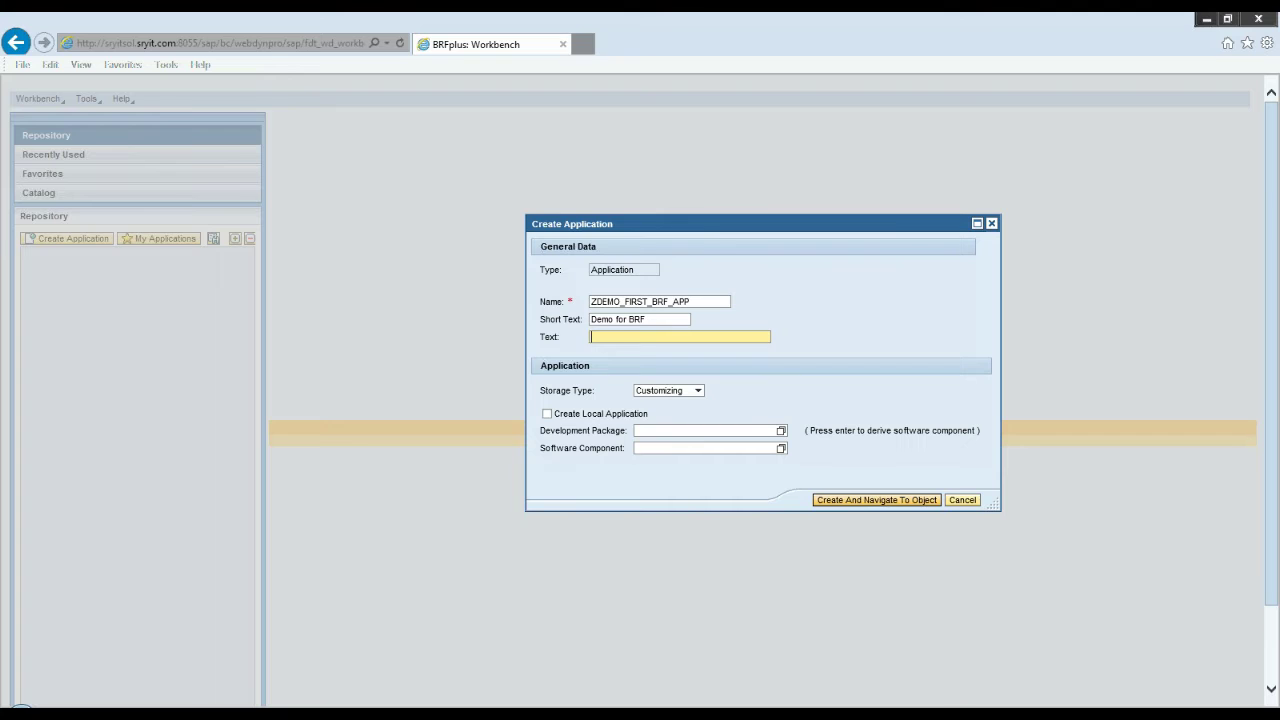
{"action": "type", "text": "My first BRF+ App"}
Step: Keep the Customizing storage type, make the application local, and create it, navigating to the new object
{"action": "left_click", "coordinate": [698, 391]}
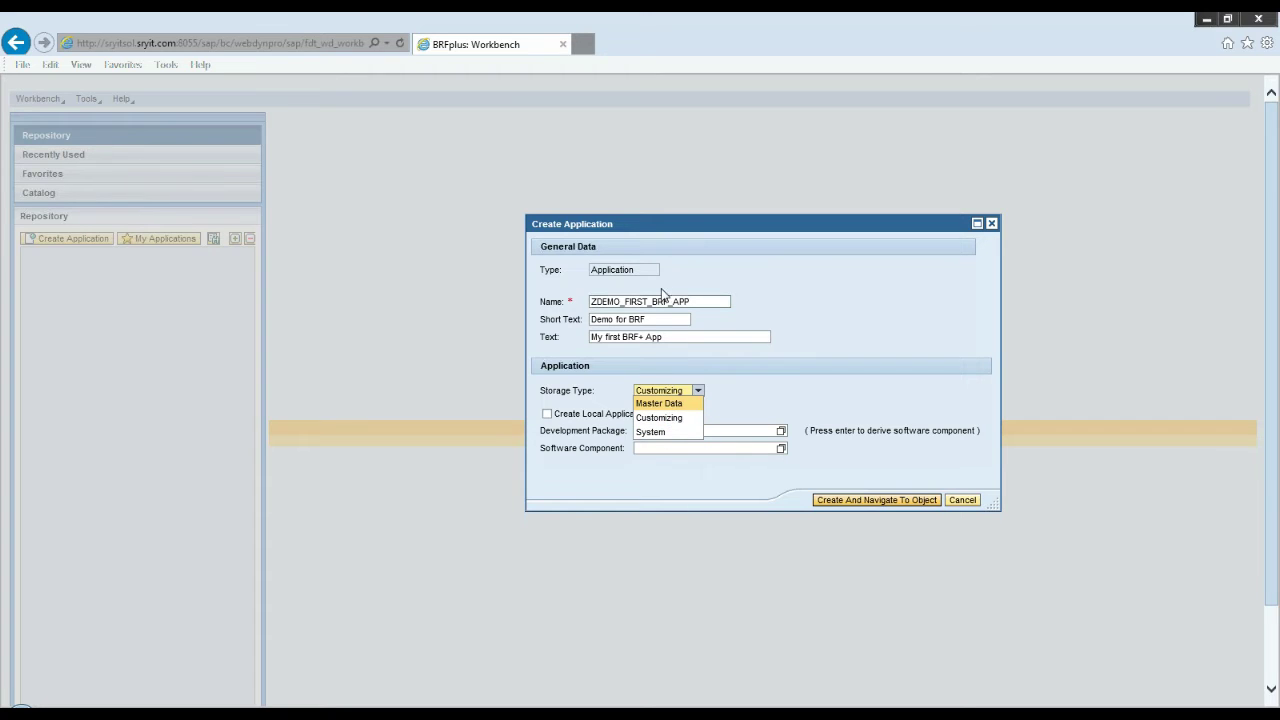
{"action": "left_click_drag", "start_coordinate": [646, 277], "coordinate": [593, 277]}
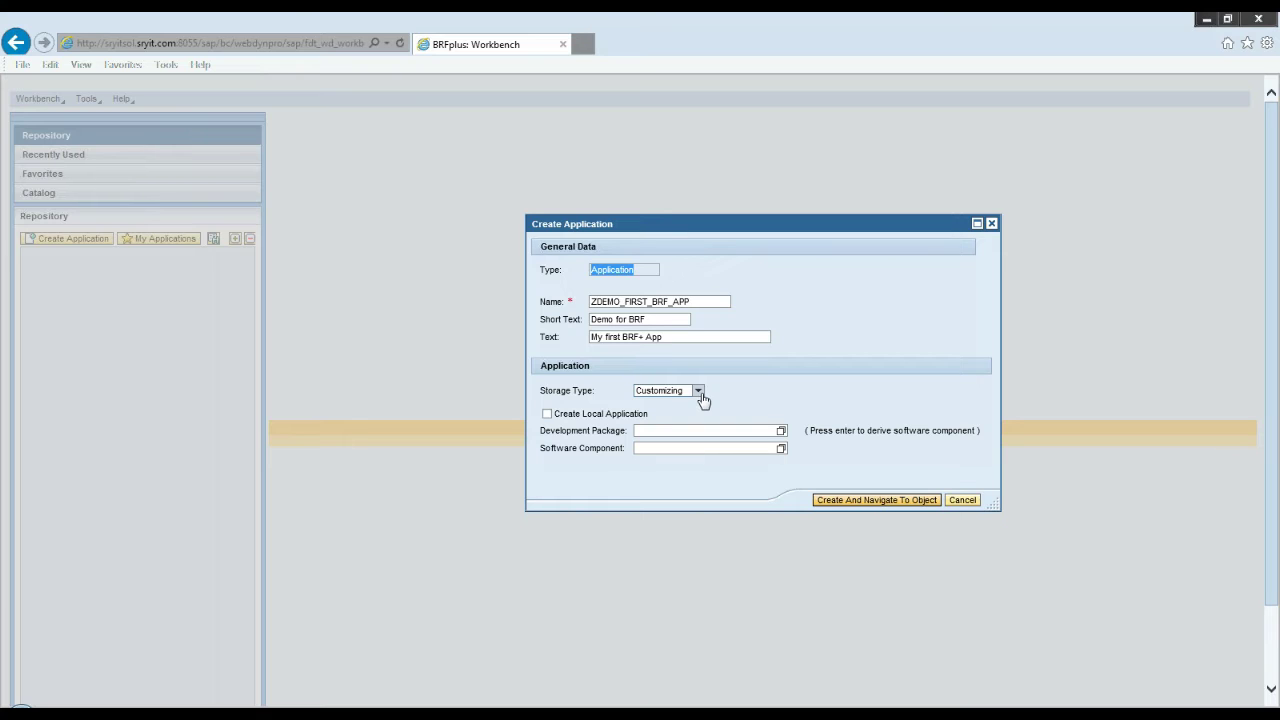
{"action": "left_click", "coordinate": [705, 430]}
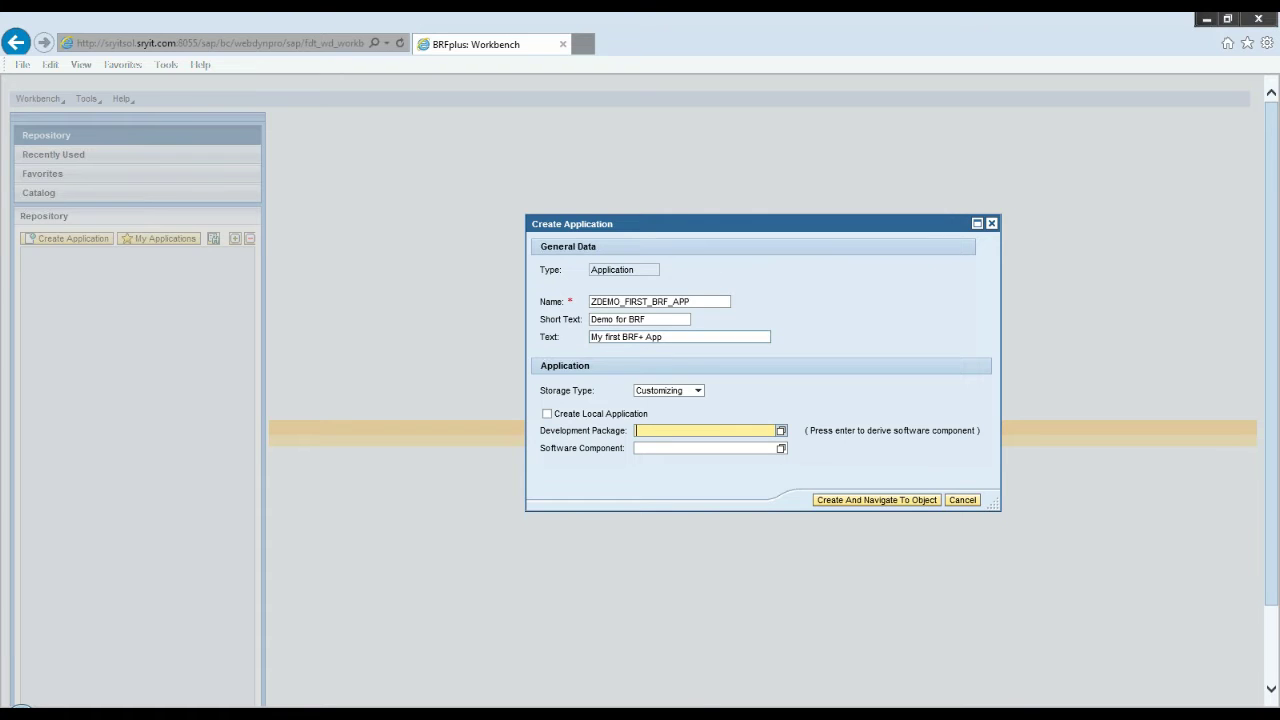
{"action": "left_click", "coordinate": [550, 416]}
{"action": "left_click", "coordinate": [586, 421]}
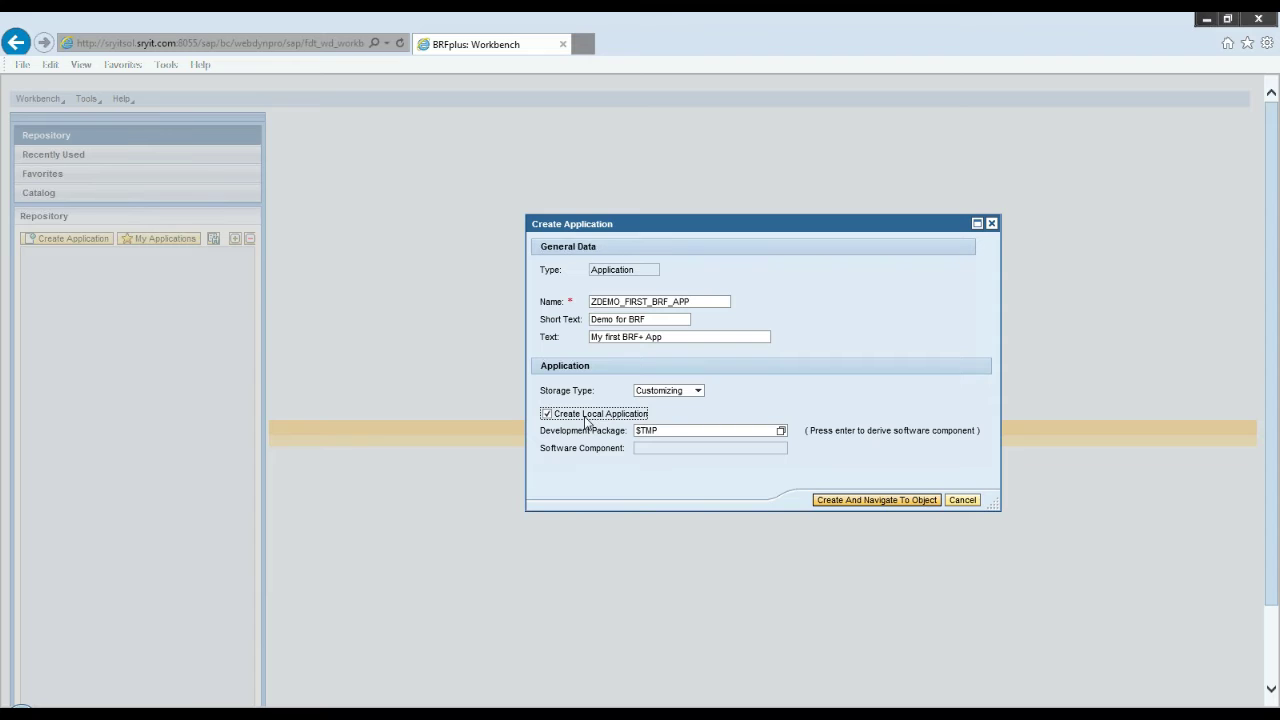
{"action": "left_click", "coordinate": [834, 502]}
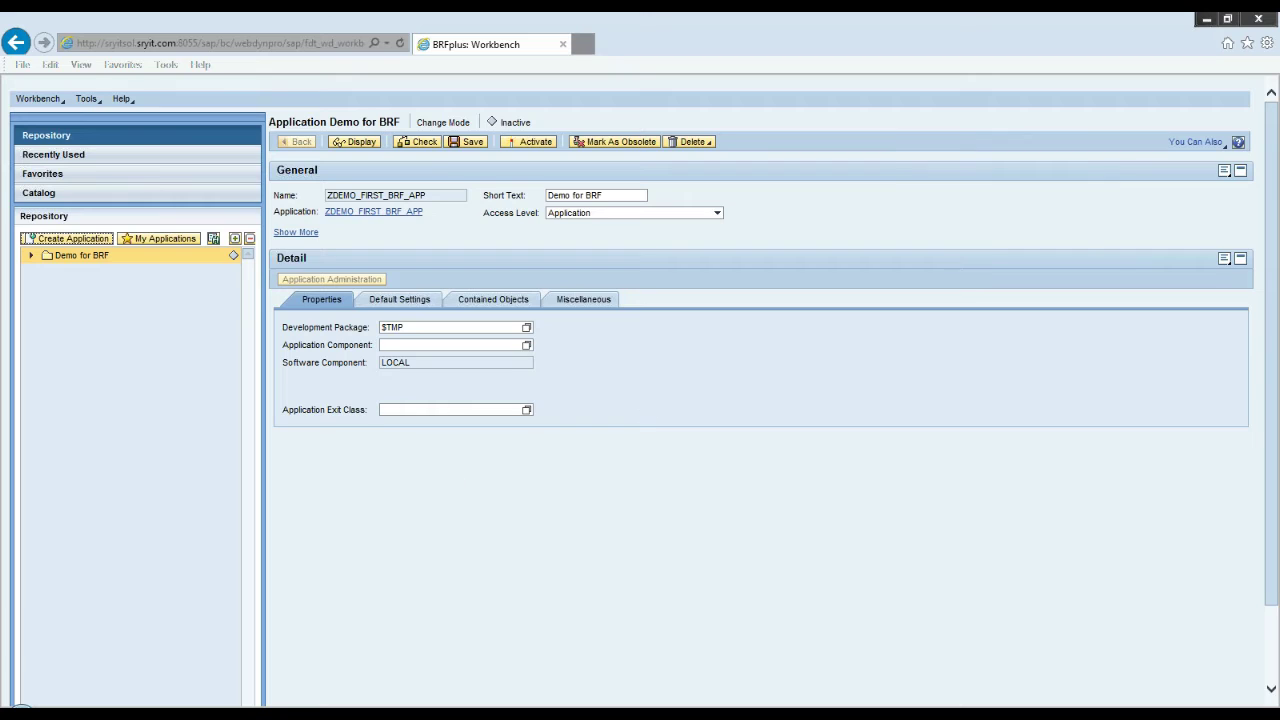
Step: Expand the application's general data and examine its name, ID, creation details, versioning status and text settings
{"action": "left_click", "coordinate": [421, 198]}
{"action": "left_click_drag", "start_coordinate": [421, 198], "coordinate": [328, 198]}
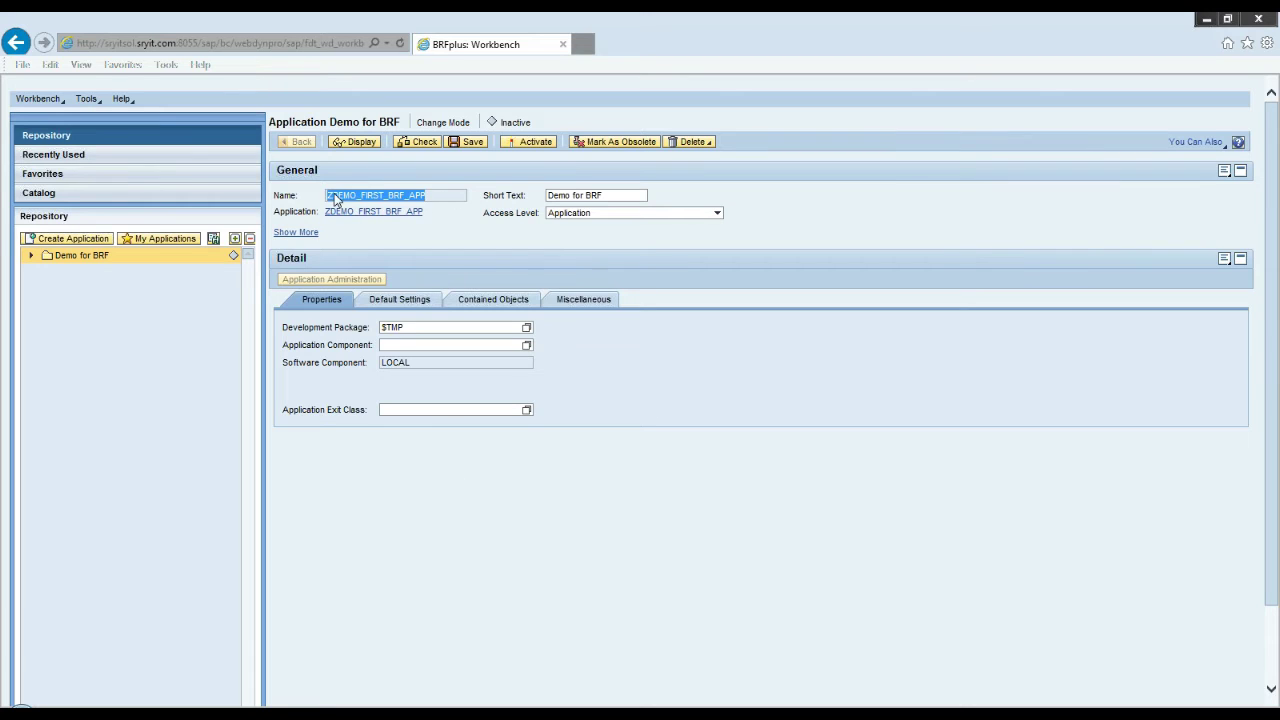
{"action": "left_click", "coordinate": [352, 202]}
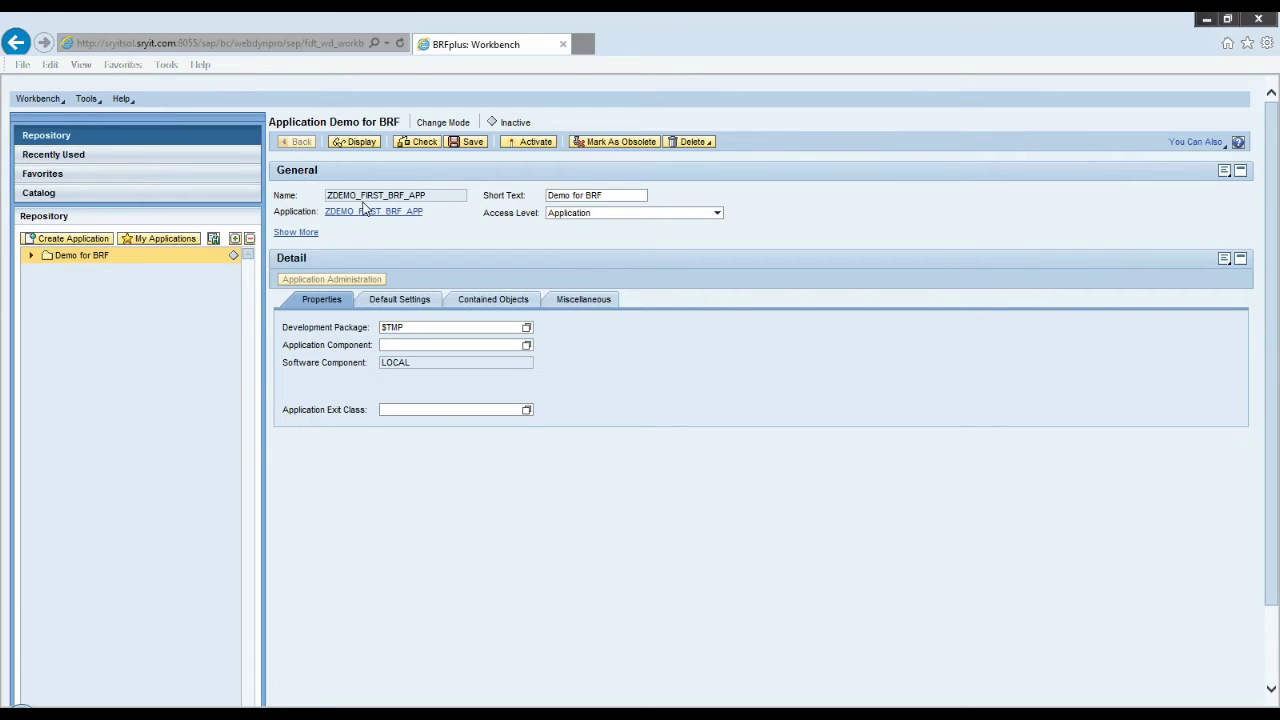
{"action": "left_click", "coordinate": [306, 236]}
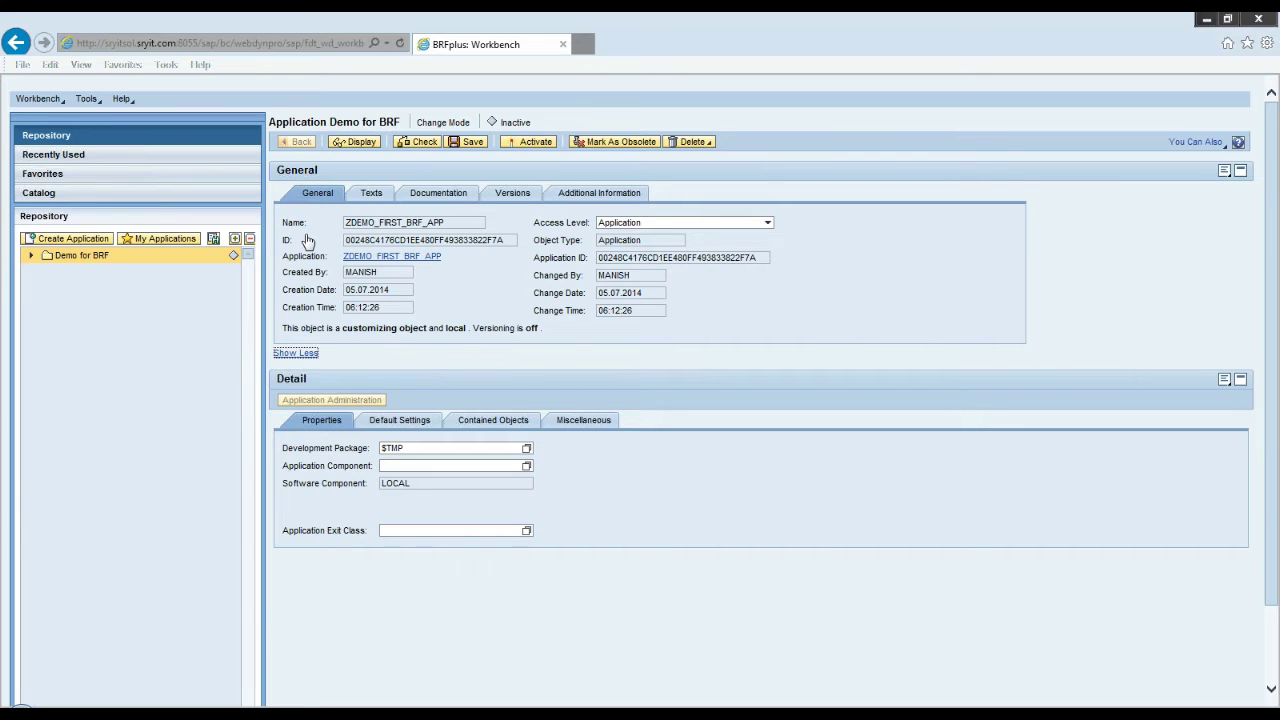
{"action": "left_click_drag", "start_coordinate": [328, 174], "coordinate": [279, 203]}
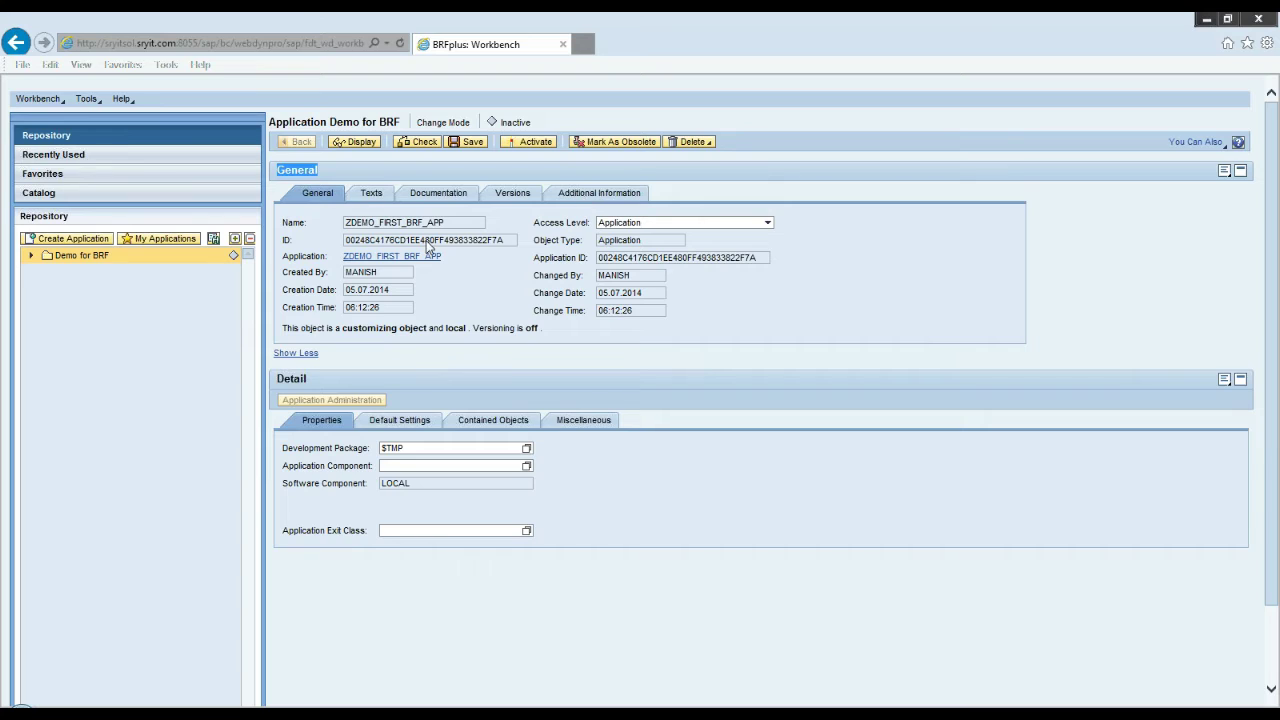
{"action": "left_click_drag", "start_coordinate": [503, 244], "coordinate": [338, 248]}
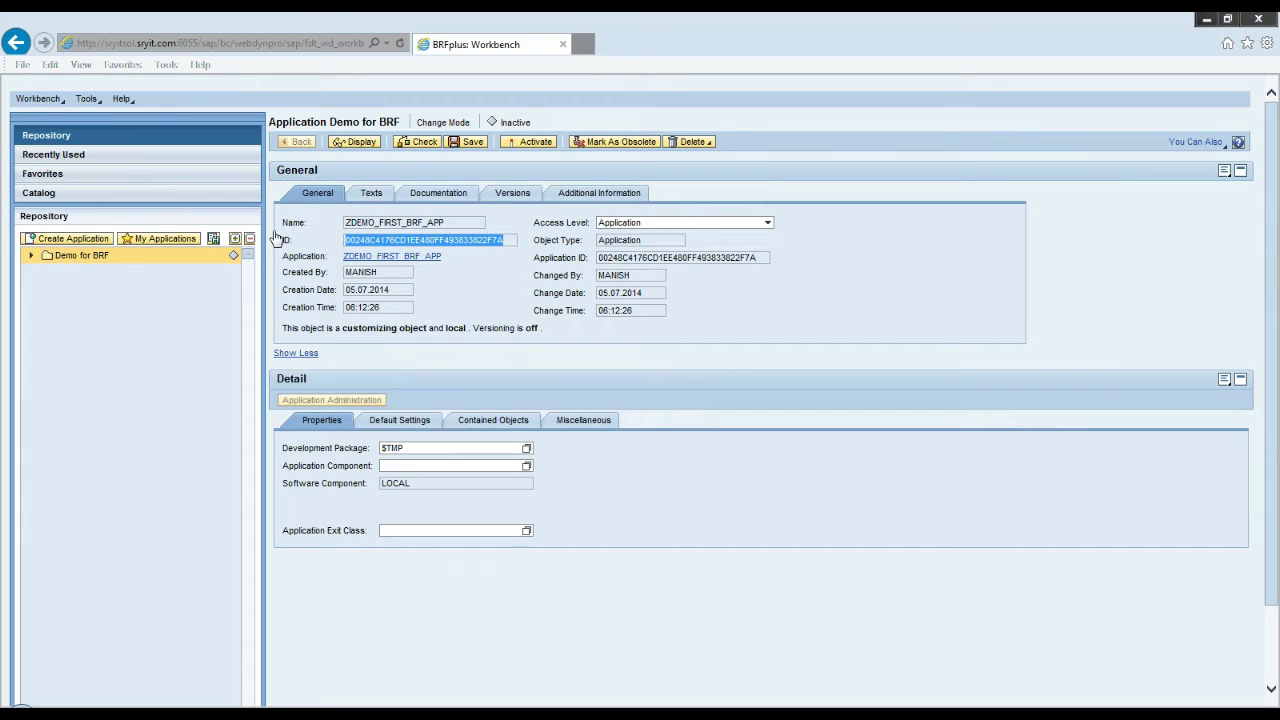
{"action": "left_click", "coordinate": [472, 226]}
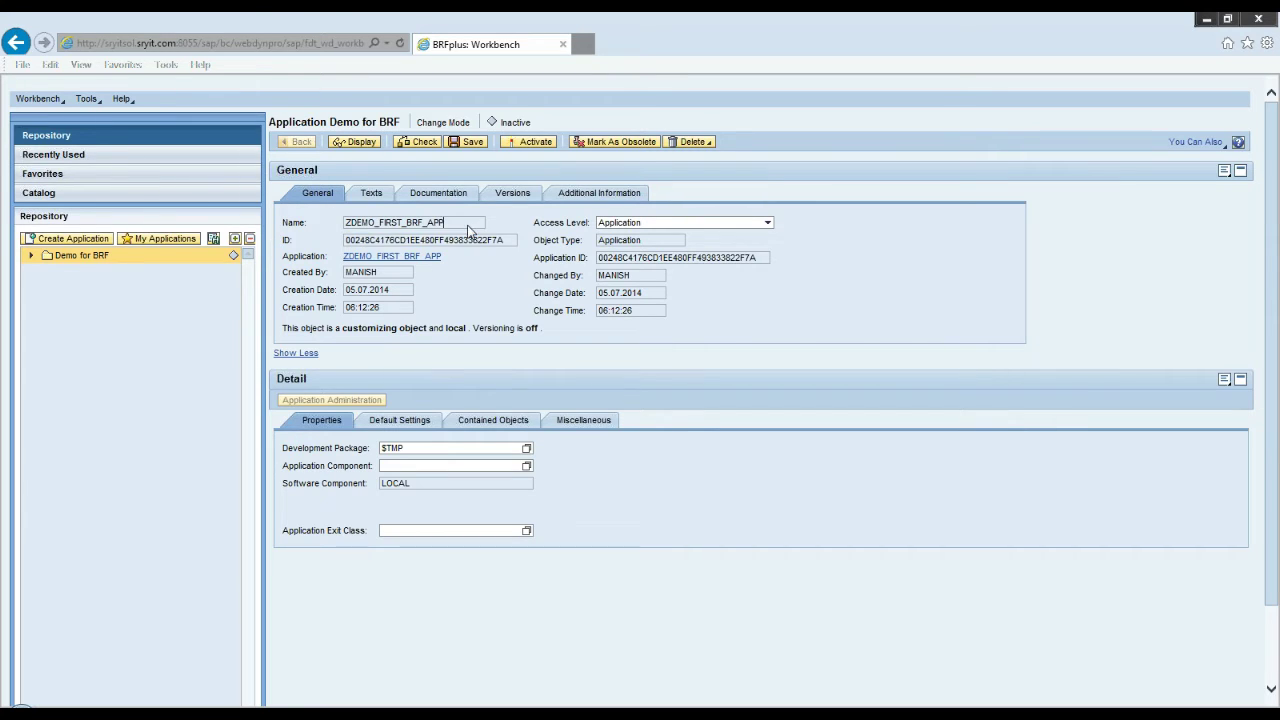
{"action": "double_click", "coordinate": [378, 274]}
{"action": "left_click", "coordinate": [335, 342]}
{"action": "left_click_drag", "start_coordinate": [472, 328], "coordinate": [530, 329]}
{"action": "left_click", "coordinate": [376, 194]}
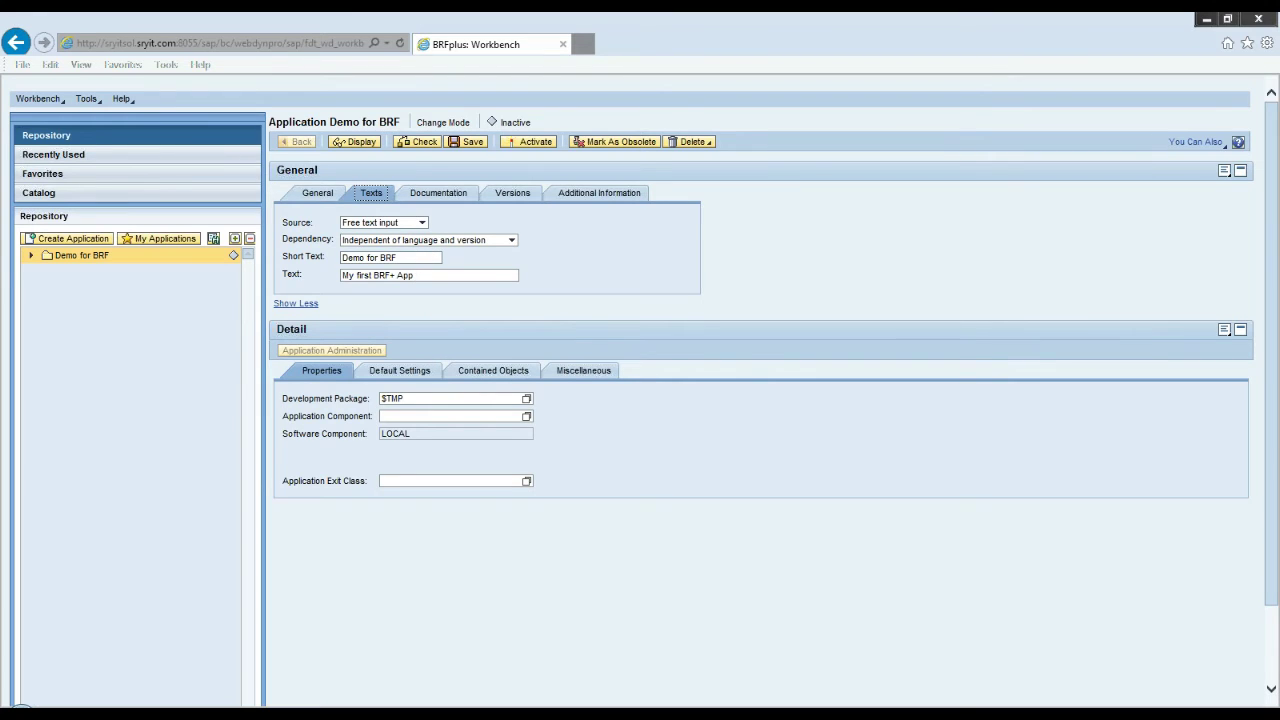
{"action": "left_click_drag", "start_coordinate": [440, 258], "coordinate": [322, 262]}
{"action": "left_click_drag", "start_coordinate": [430, 276], "coordinate": [336, 284]}
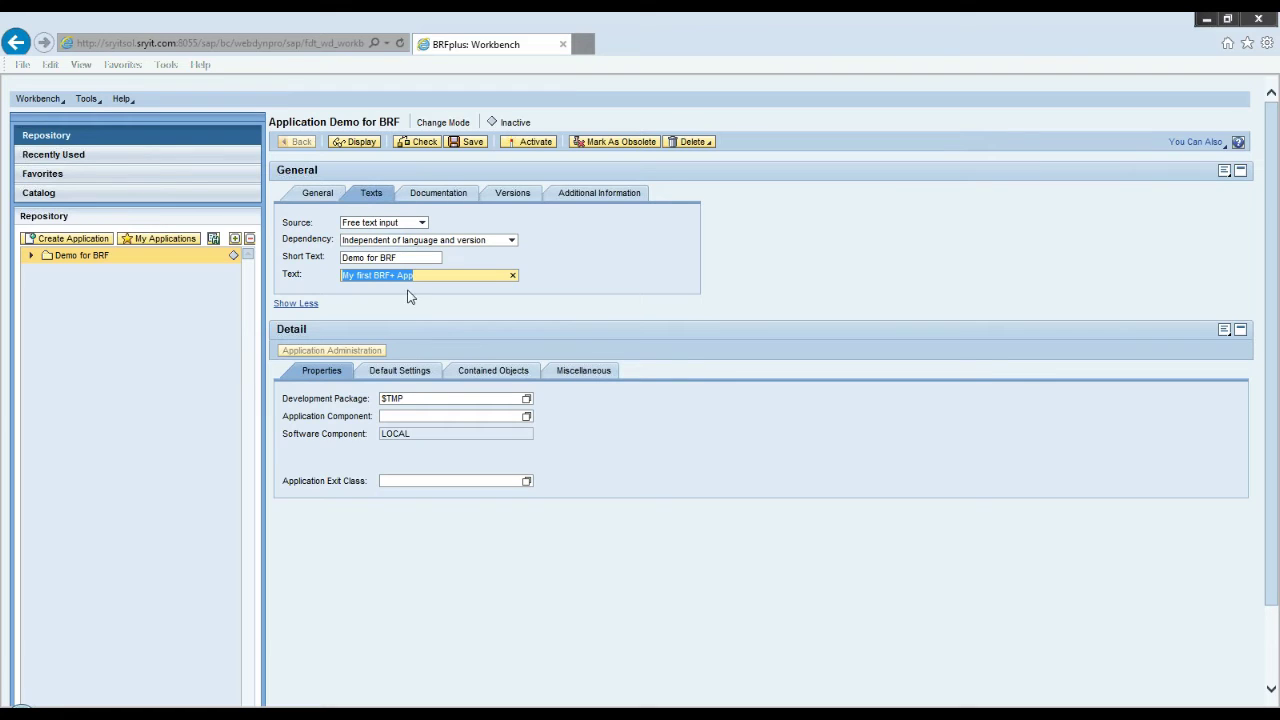
Step: Document the application with the text "this is my first webdynpro BRF app just for demo purpose. No productive Use."
{"action": "left_click", "coordinate": [449, 198]}
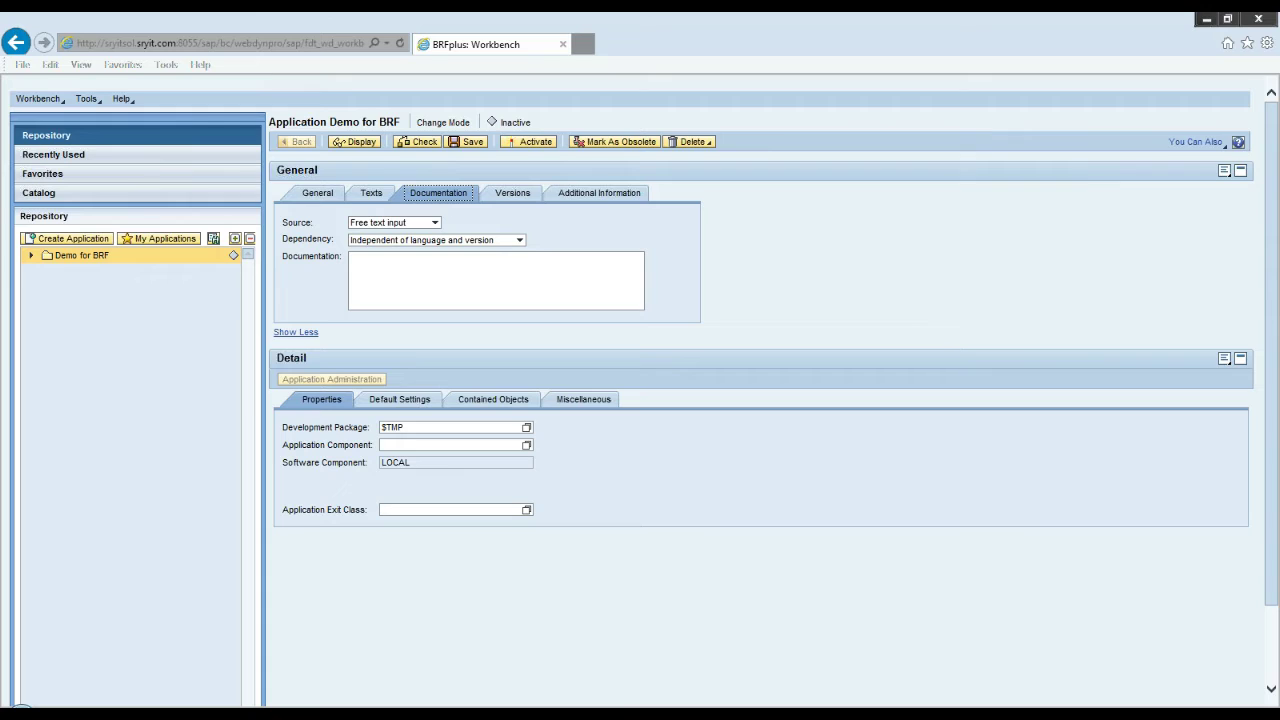
{"action": "left_click", "coordinate": [480, 279]}
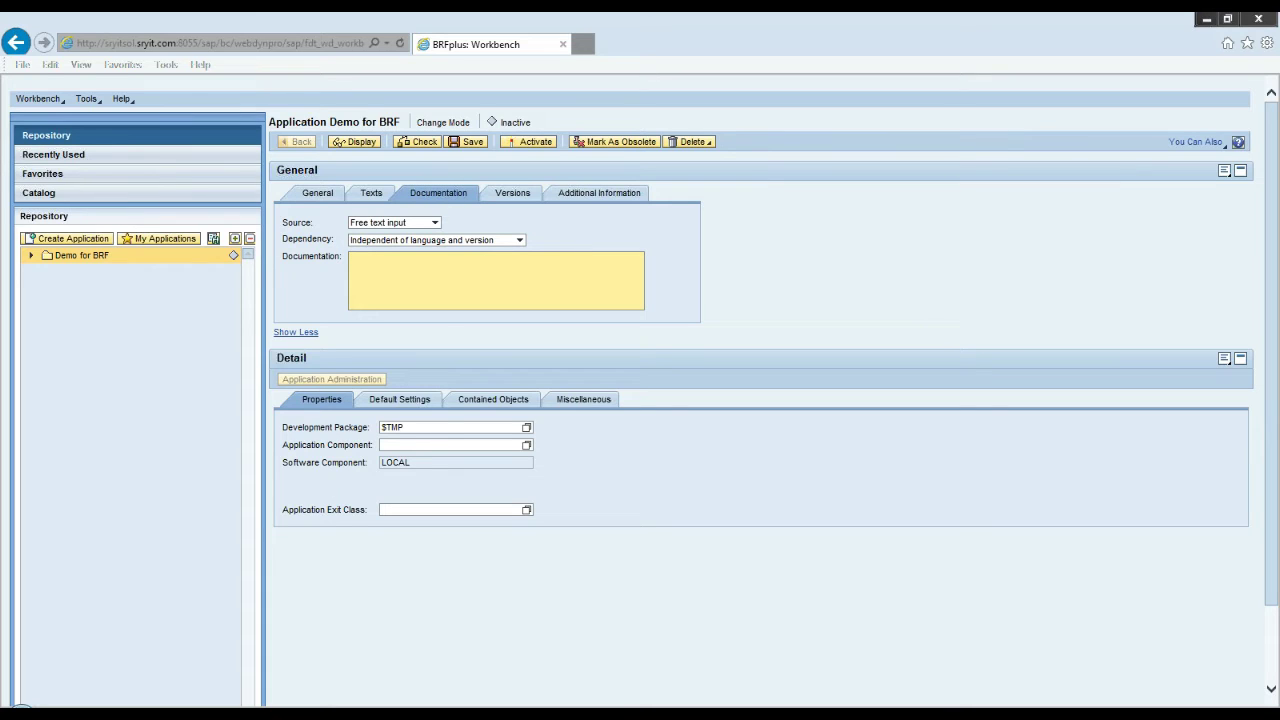
{"action": "type", "text": "this is my first webdynpro BRF app"}
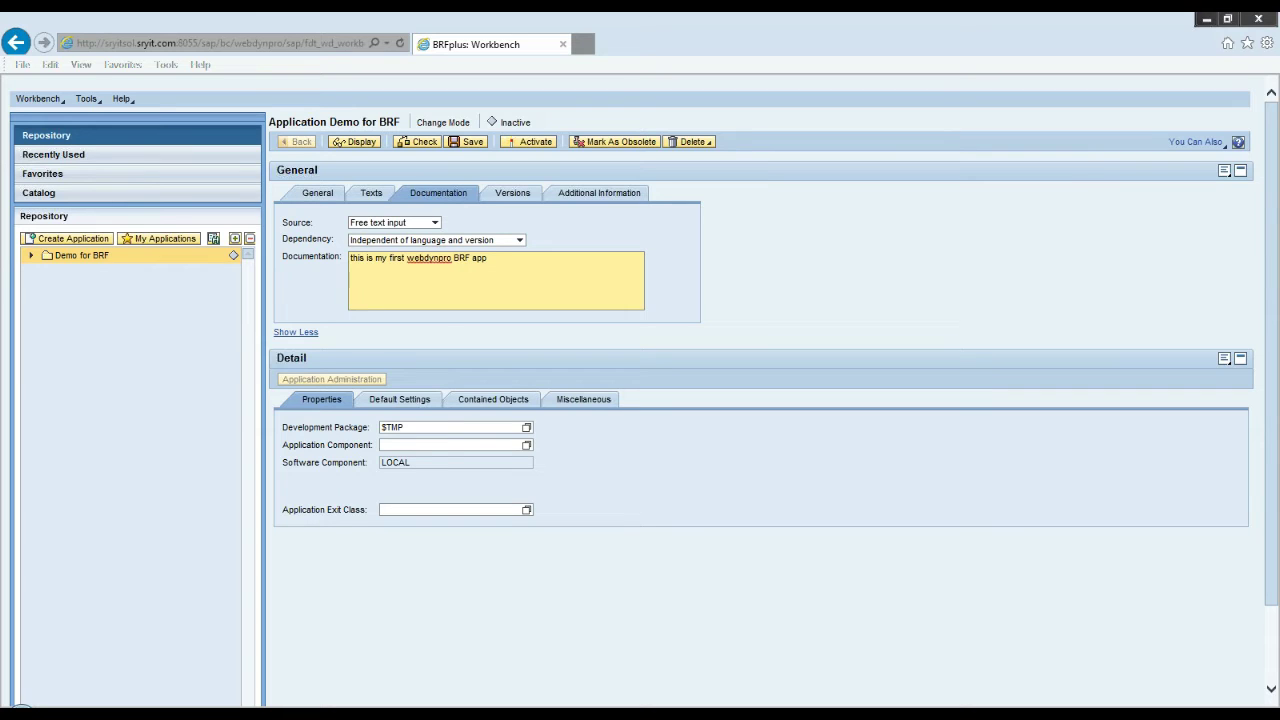
{"action": "type", "text": " just for demo purpose. No productive Use."}
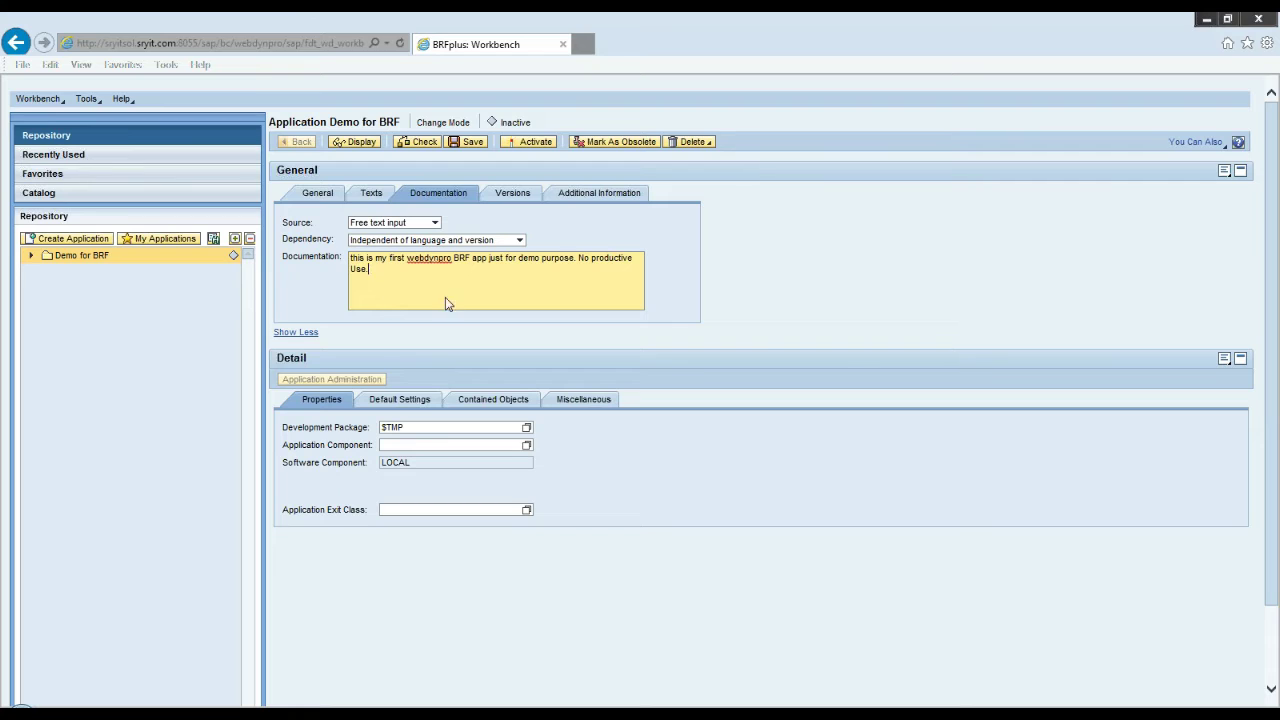
{"action": "key", "text": "ctrl+a"}
{"action": "left_click", "coordinate": [386, 278]}
Step: View the application's versions and additional transport information, and collapse the extended general data
{"action": "left_click", "coordinate": [510, 198]}
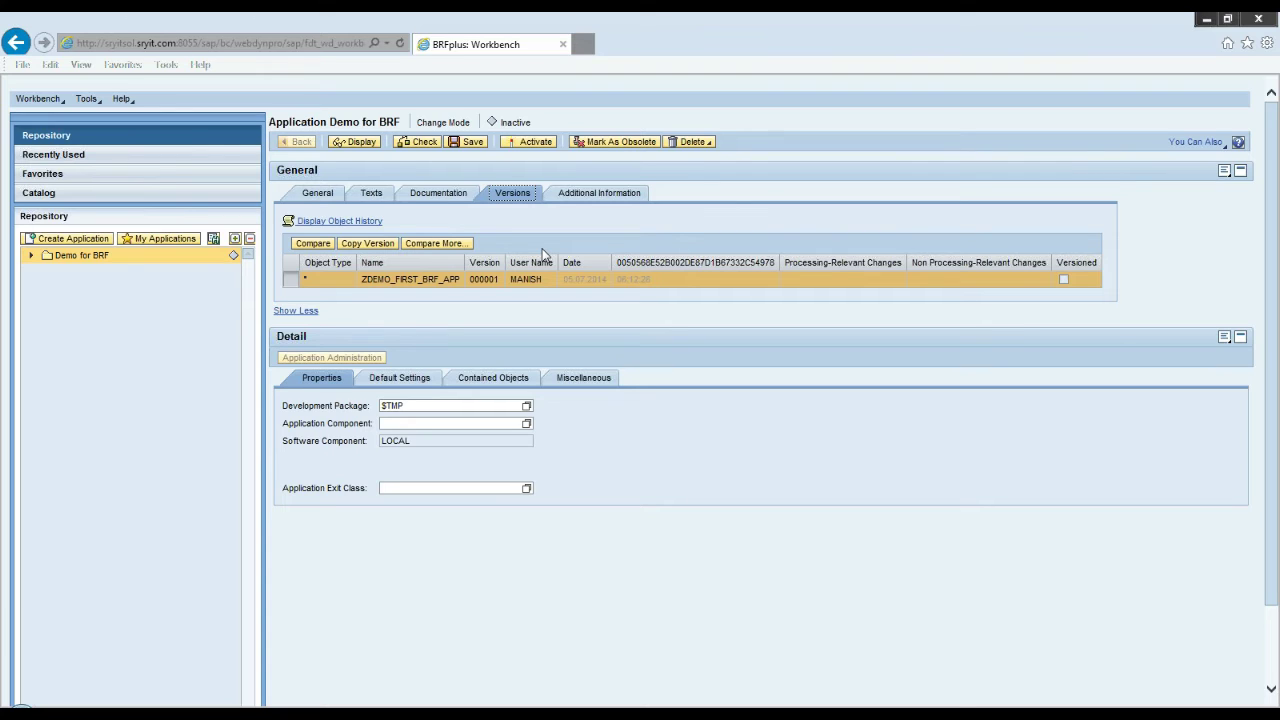
{"action": "left_click", "coordinate": [557, 197]}
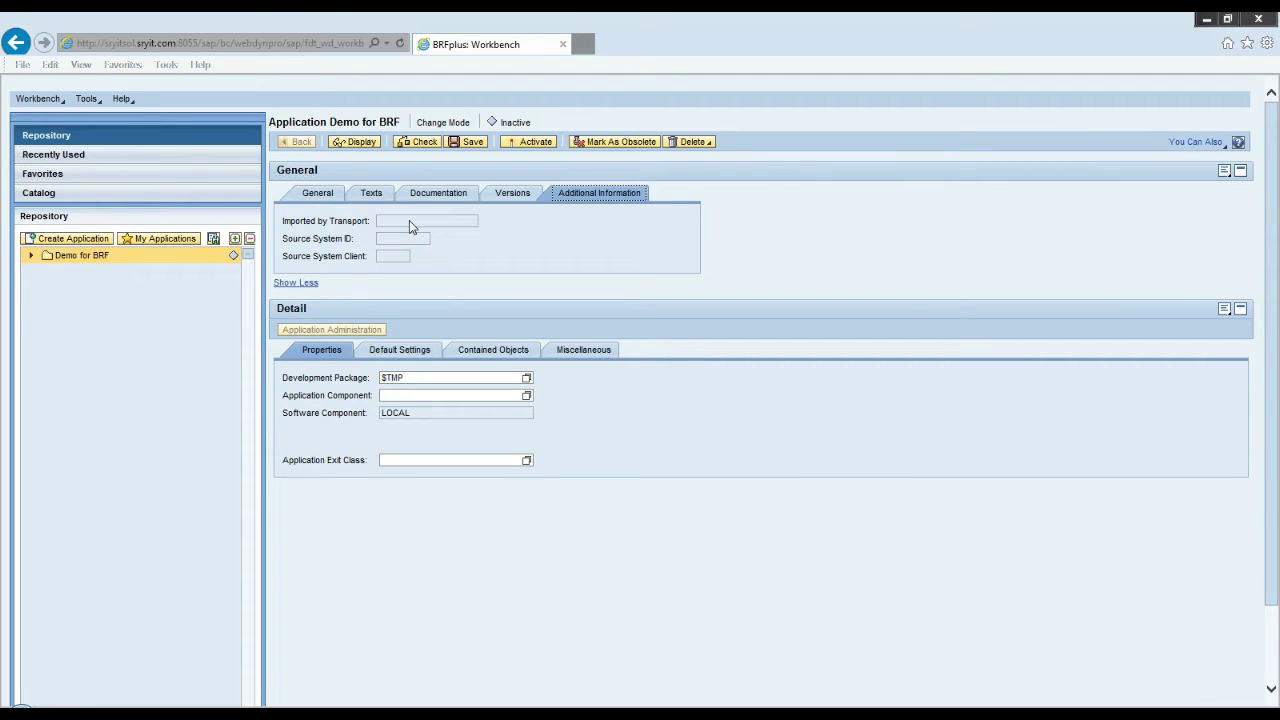
{"action": "left_click", "coordinate": [300, 284]}
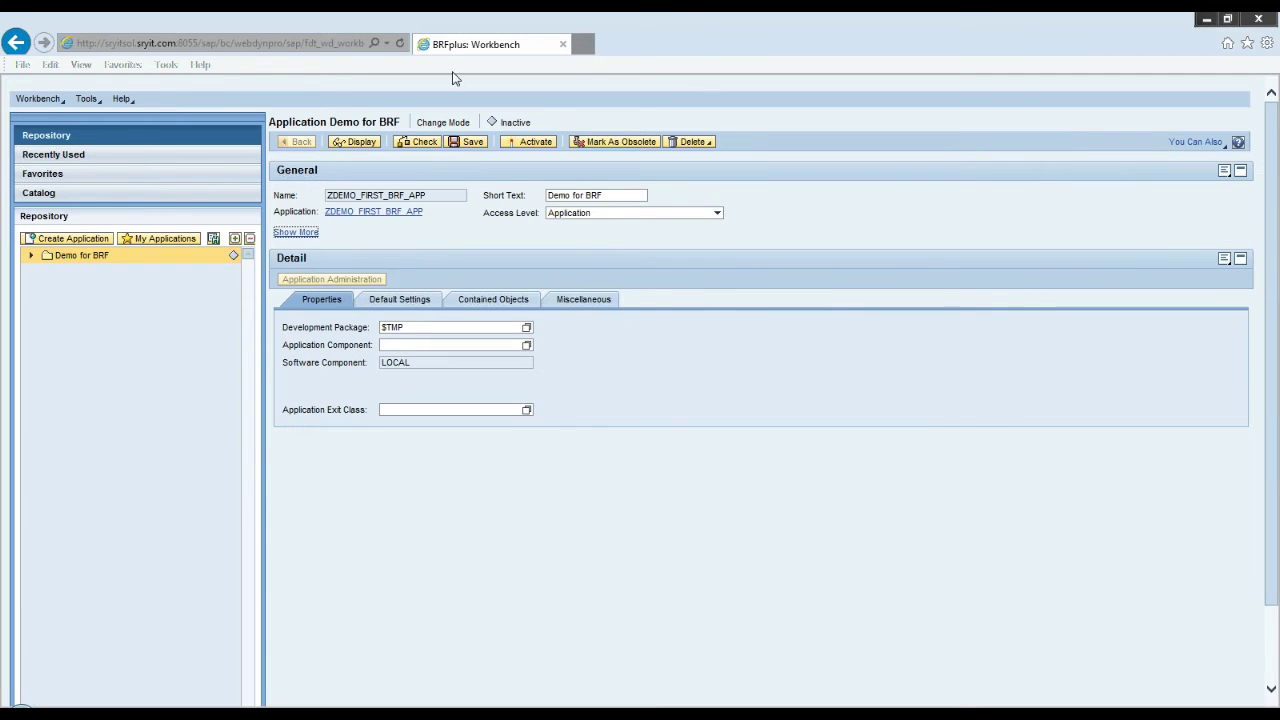
Step: Save the Demo for BRF application and activate it
{"action": "left_click", "coordinate": [454, 147]}
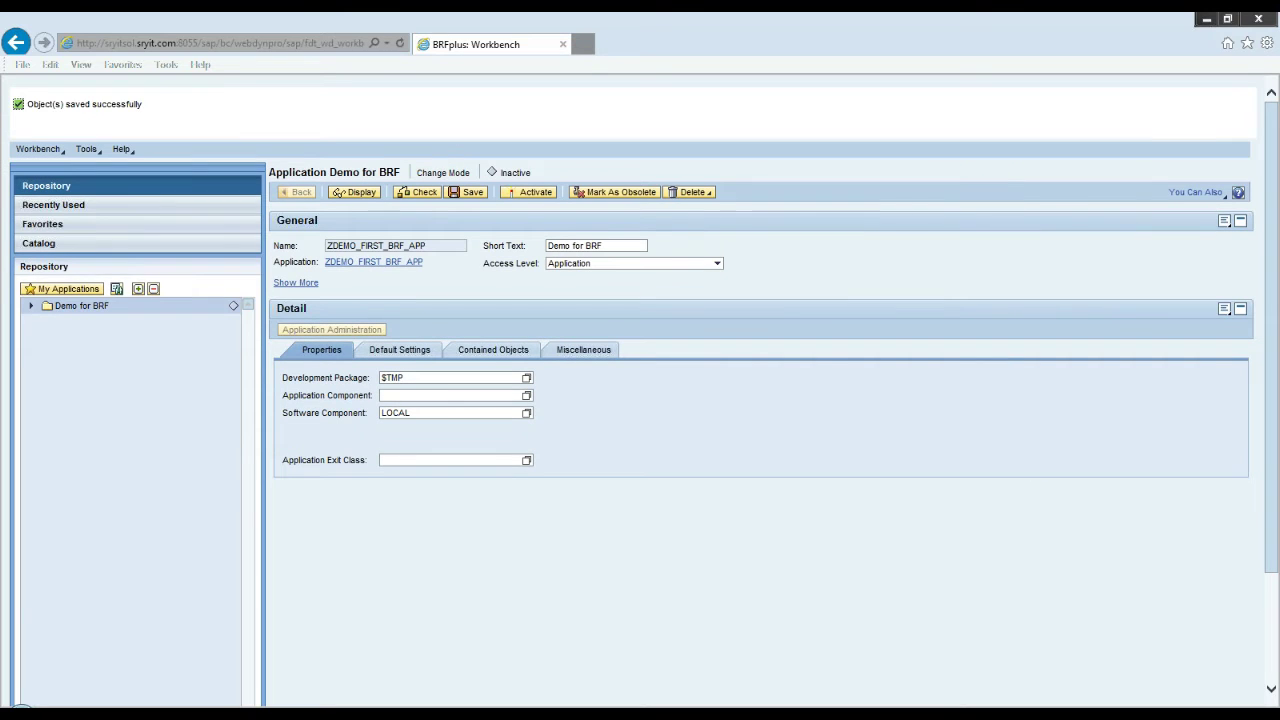
{"action": "left_click_drag", "start_coordinate": [499, 172], "coordinate": [533, 173]}
{"action": "left_click", "coordinate": [536, 194]}
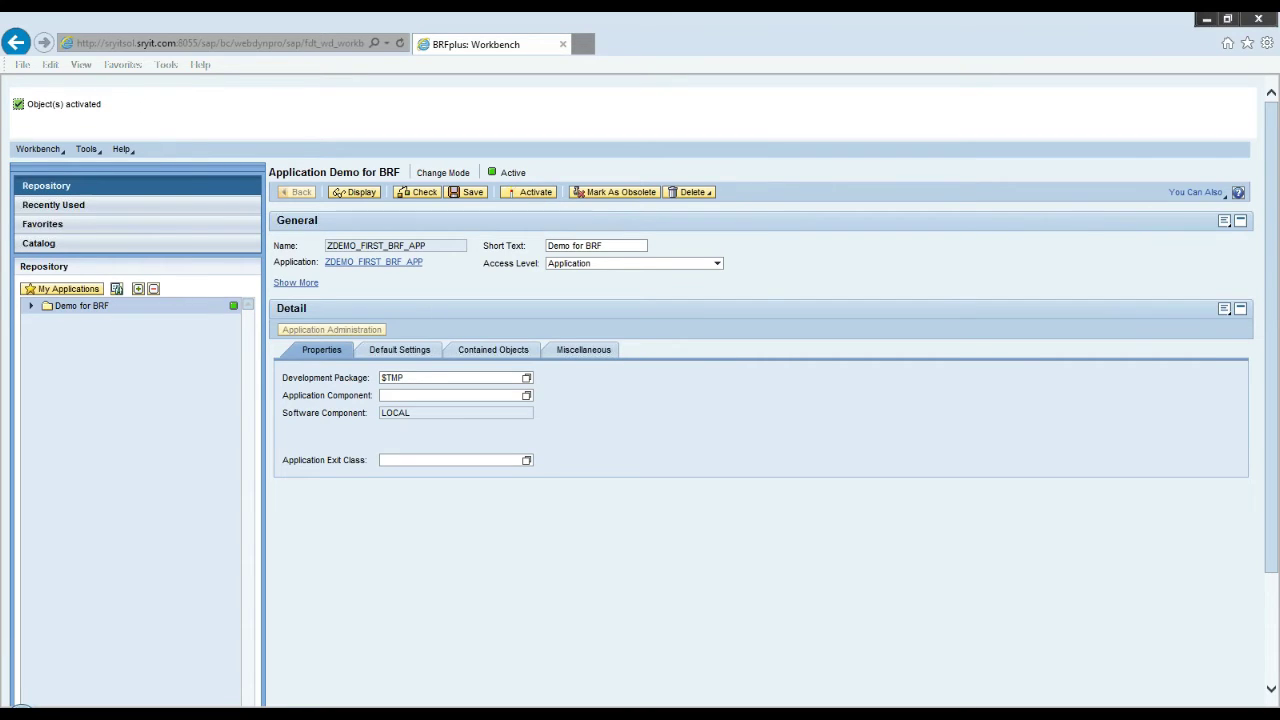
{"action": "left_click_drag", "start_coordinate": [500, 172], "coordinate": [526, 172]}
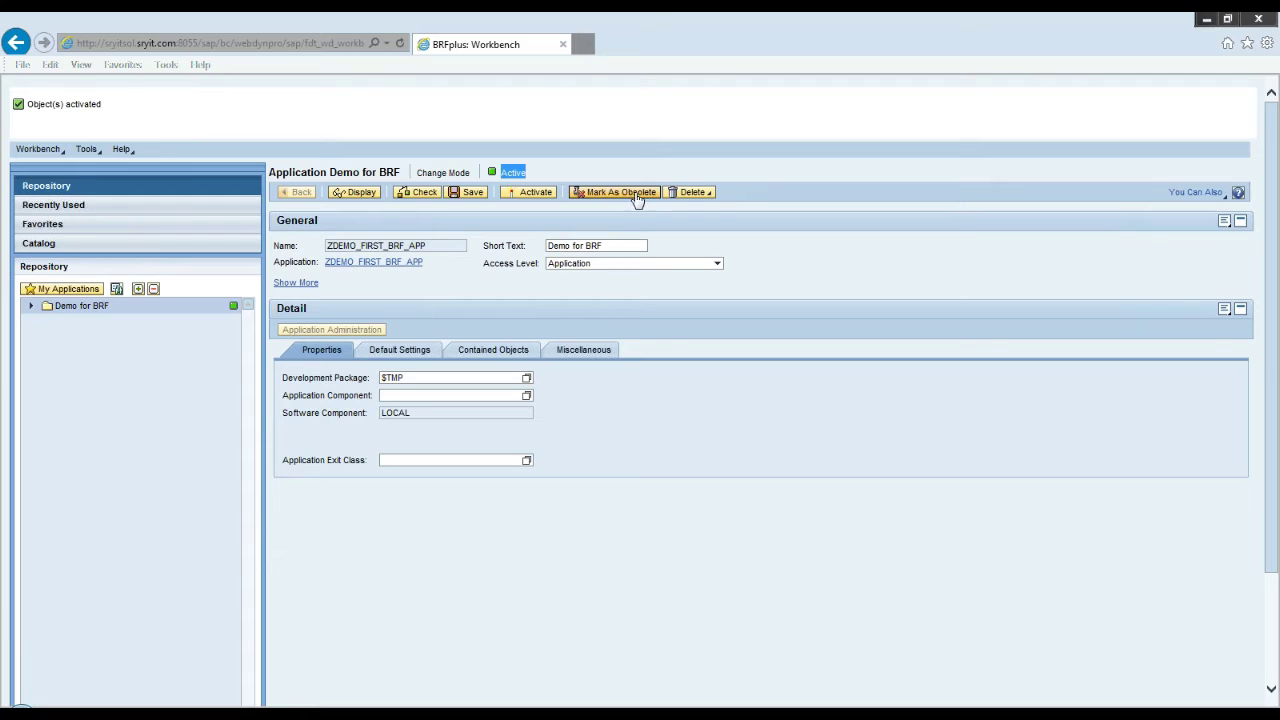
Step: Review the application's deletion options and default settings, and display its contained objects
{"action": "left_click", "coordinate": [697, 196]}
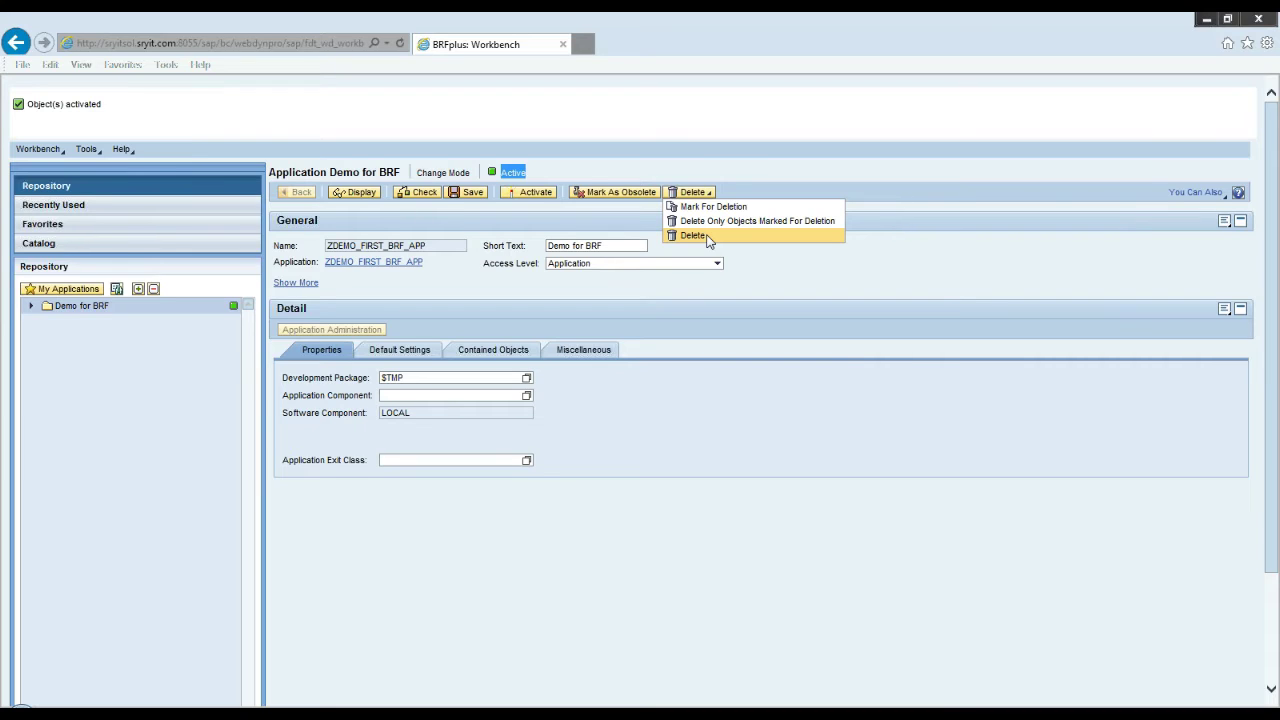
{"action": "left_click", "coordinate": [751, 177]}
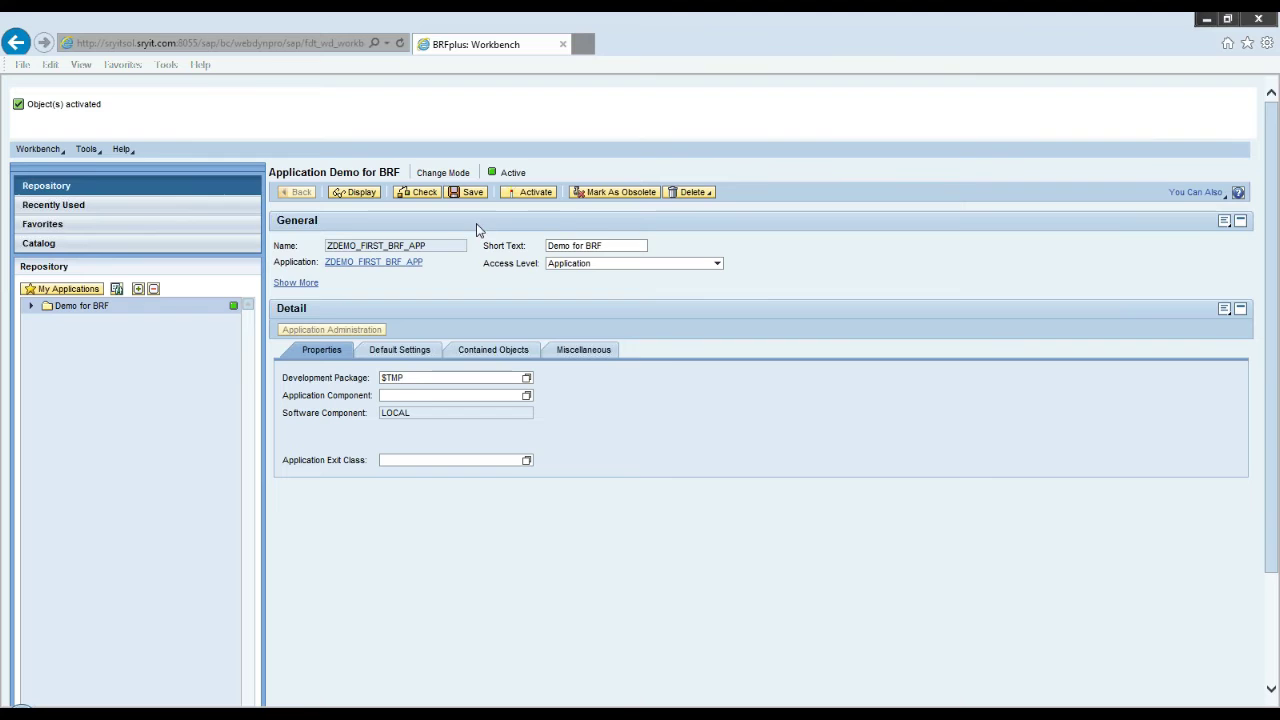
{"action": "left_click", "coordinate": [394, 354]}
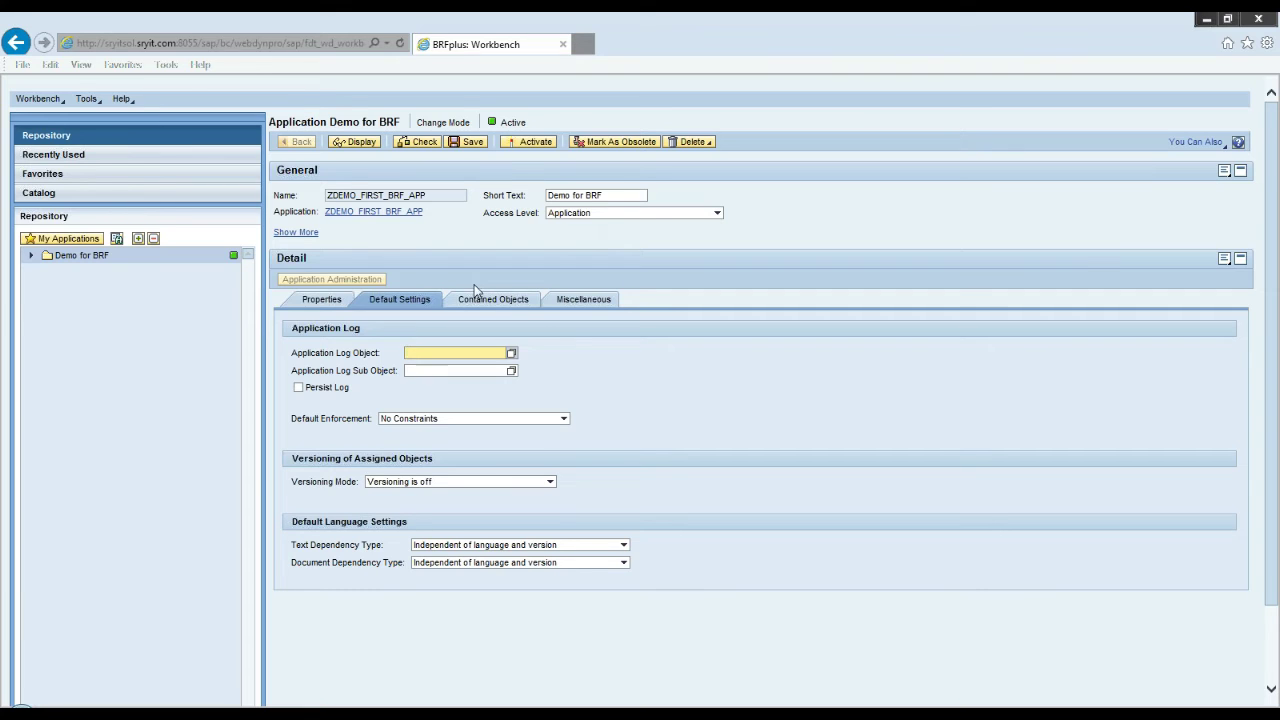
{"action": "left_click", "coordinate": [510, 301]}
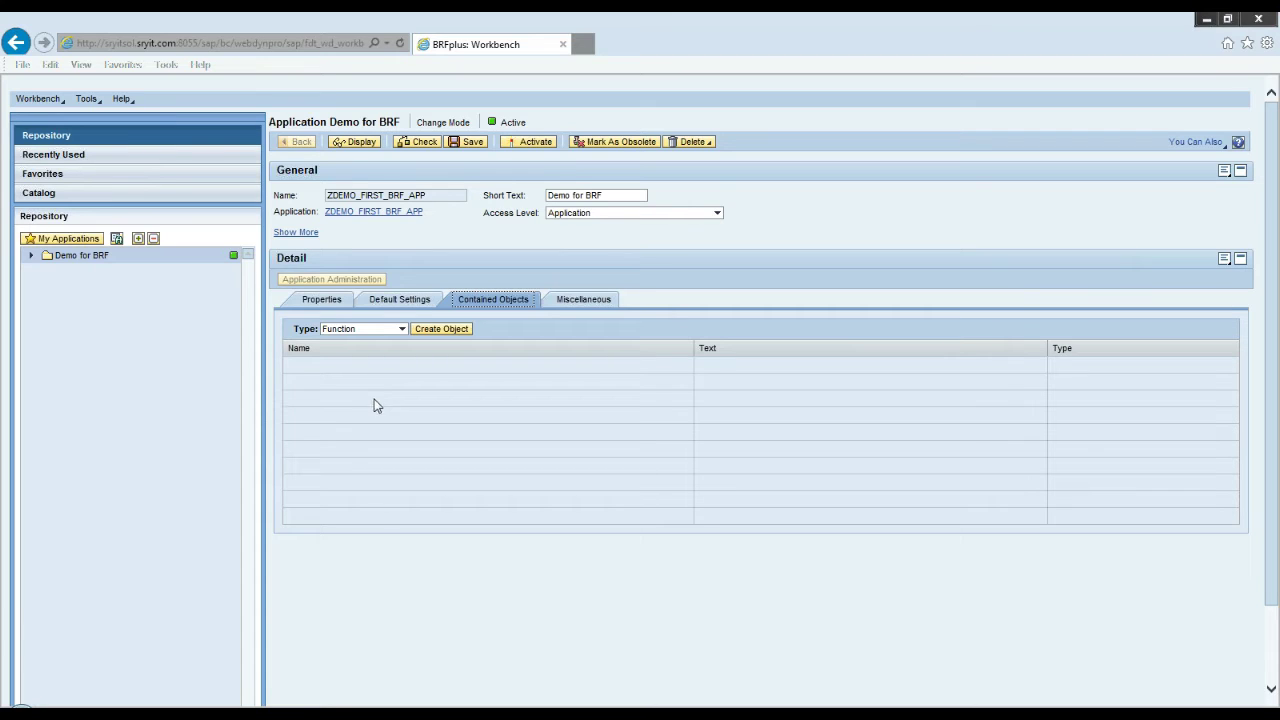
Step: Review the application's miscellaneous settings and properties, and expand its entry in the repository and recently used lists
{"action": "left_click", "coordinate": [575, 300]}
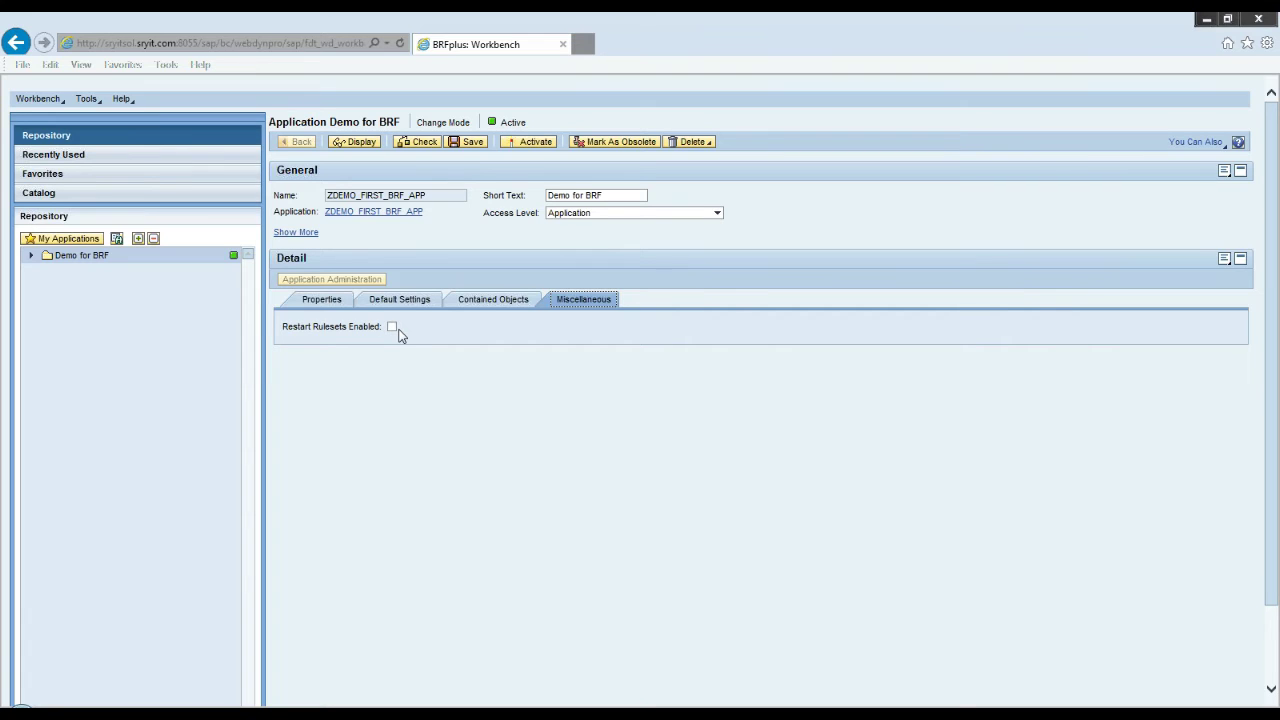
{"action": "left_click", "coordinate": [346, 302]}
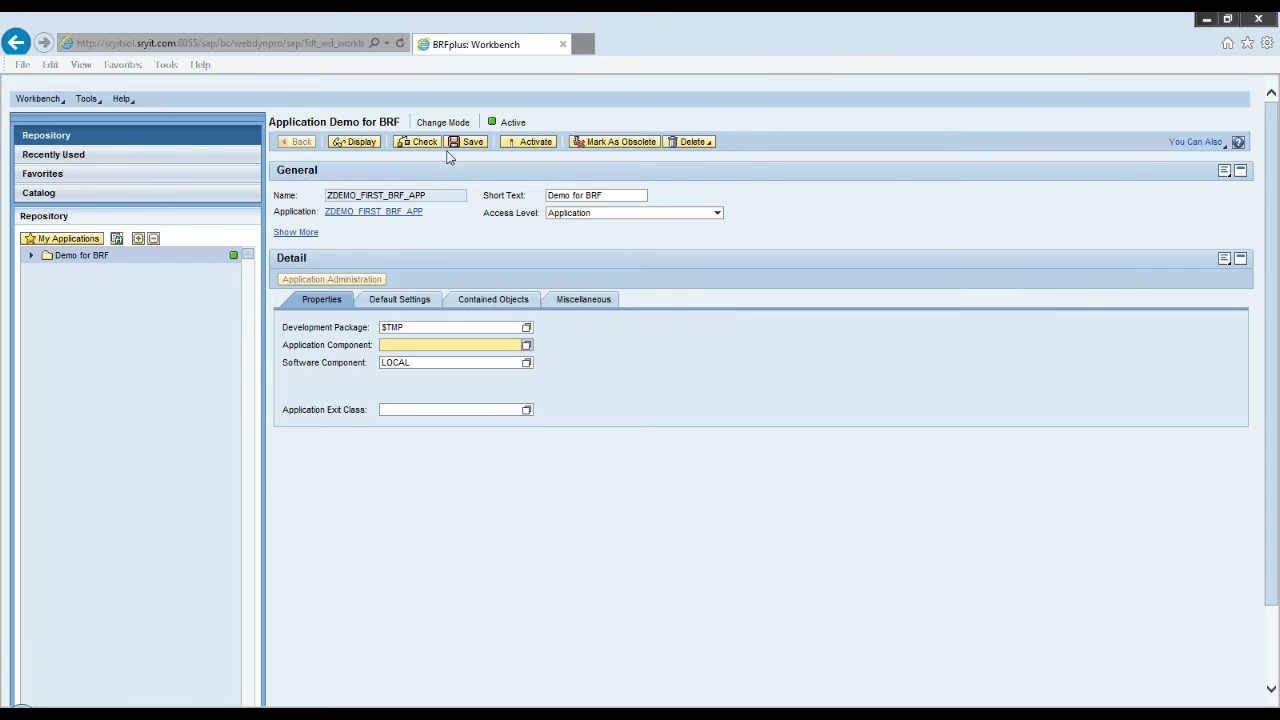
{"action": "left_click", "coordinate": [31, 257]}
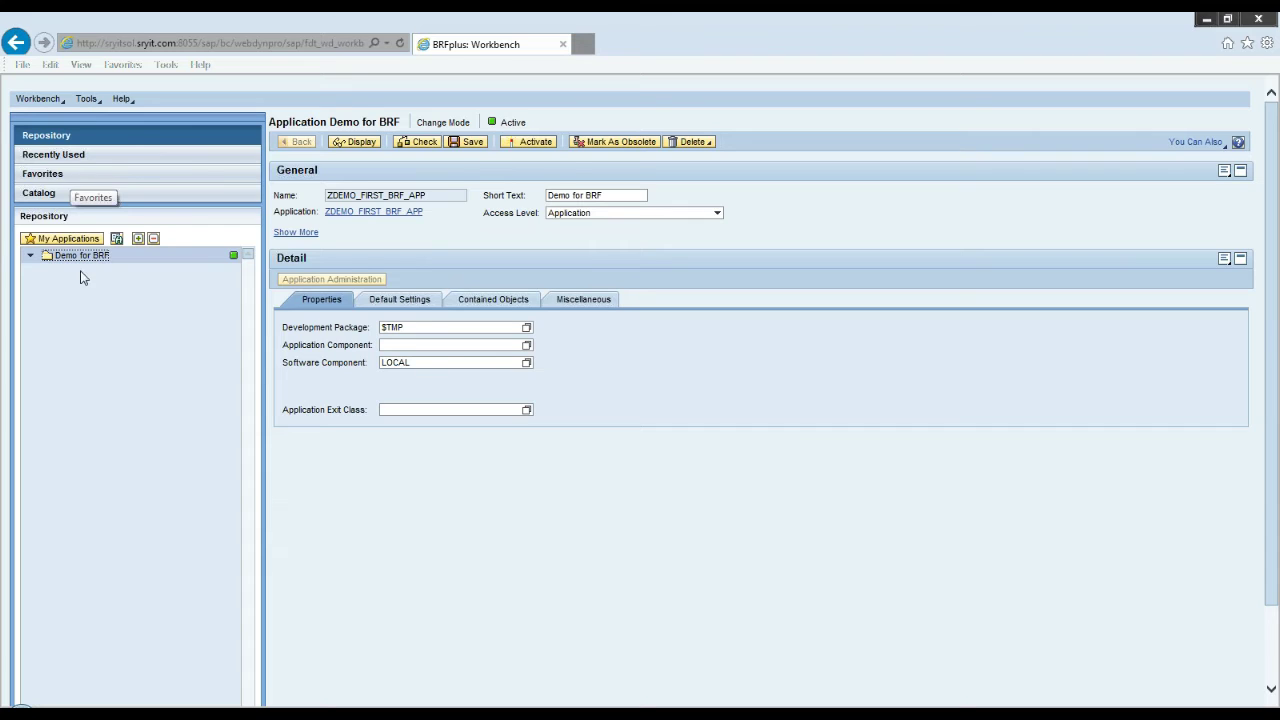
{"action": "left_click", "coordinate": [62, 160]}
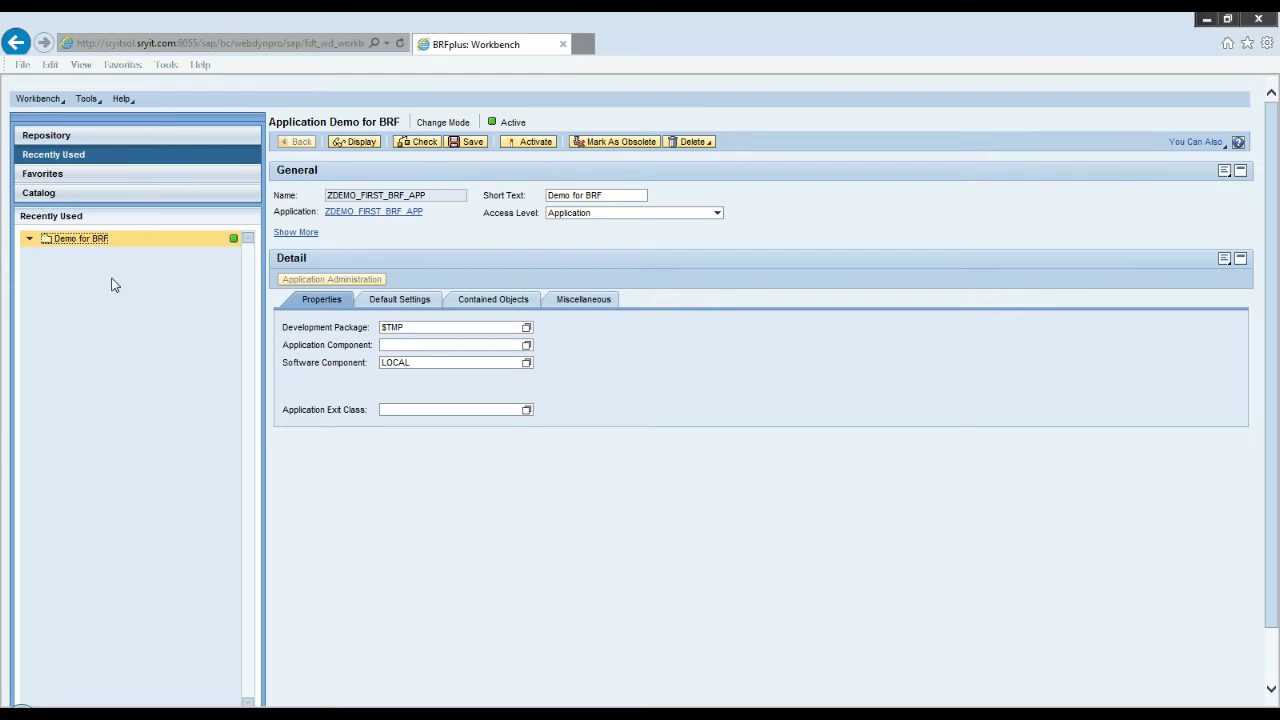
{"action": "left_click", "coordinate": [29, 245]}
{"action": "left_click", "coordinate": [30, 240]}
{"action": "left_click", "coordinate": [60, 135]}
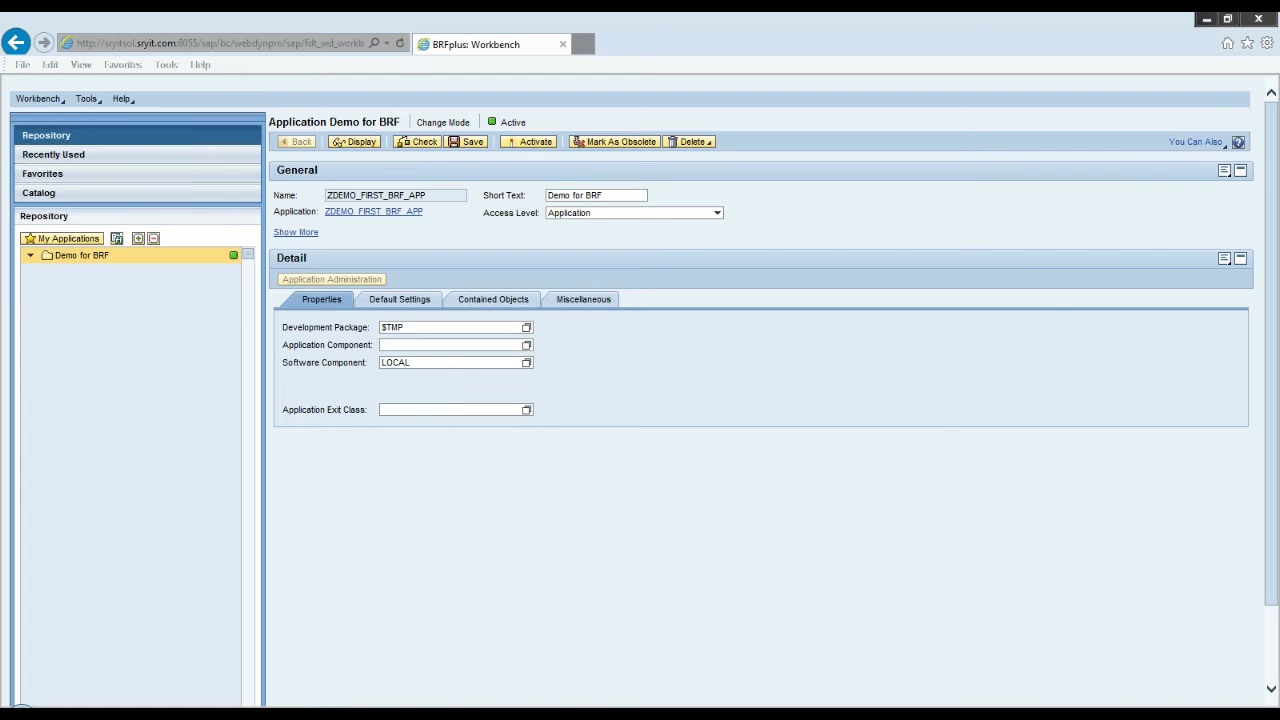
{"action": "left_click", "coordinate": [71, 258]}
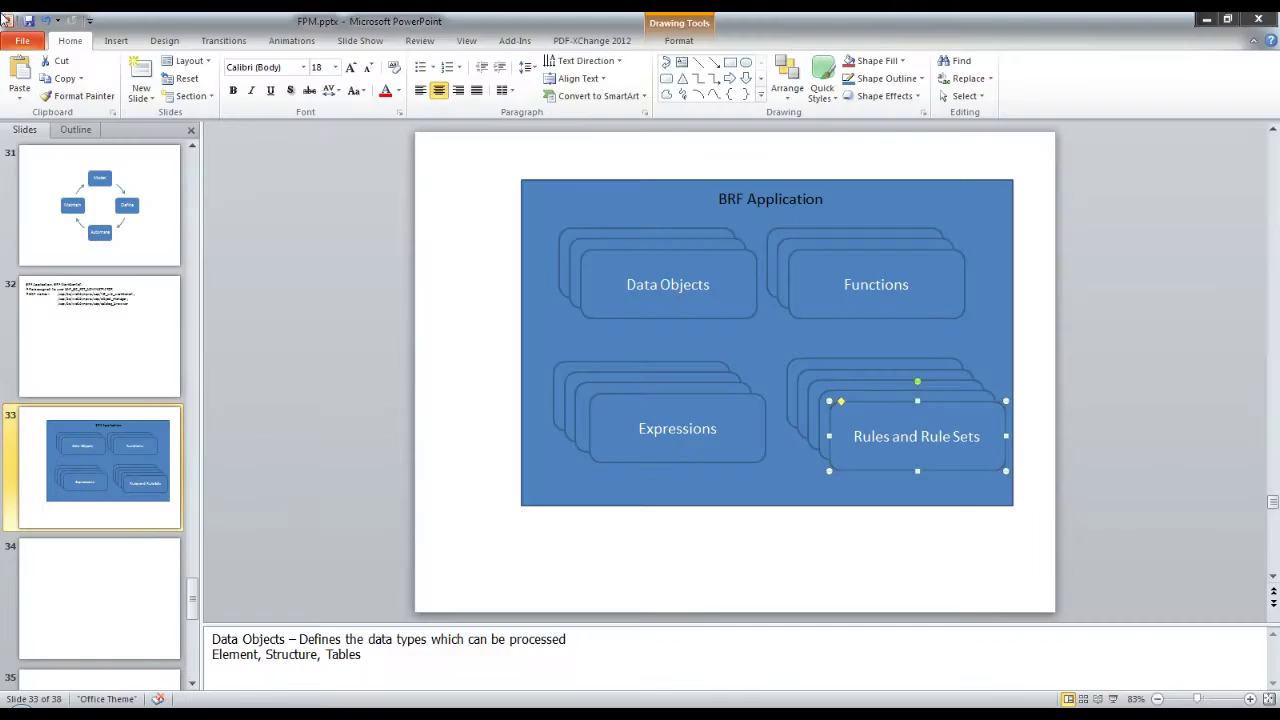
Step: Switch to the FPM.pptx presentation in PowerPoint, duplicate slide 33 as slide 34, and clear all shapes from the copy
{"action": "key", "text": "alt+Tab"}
{"action": "left_click", "coordinate": [688, 302]}
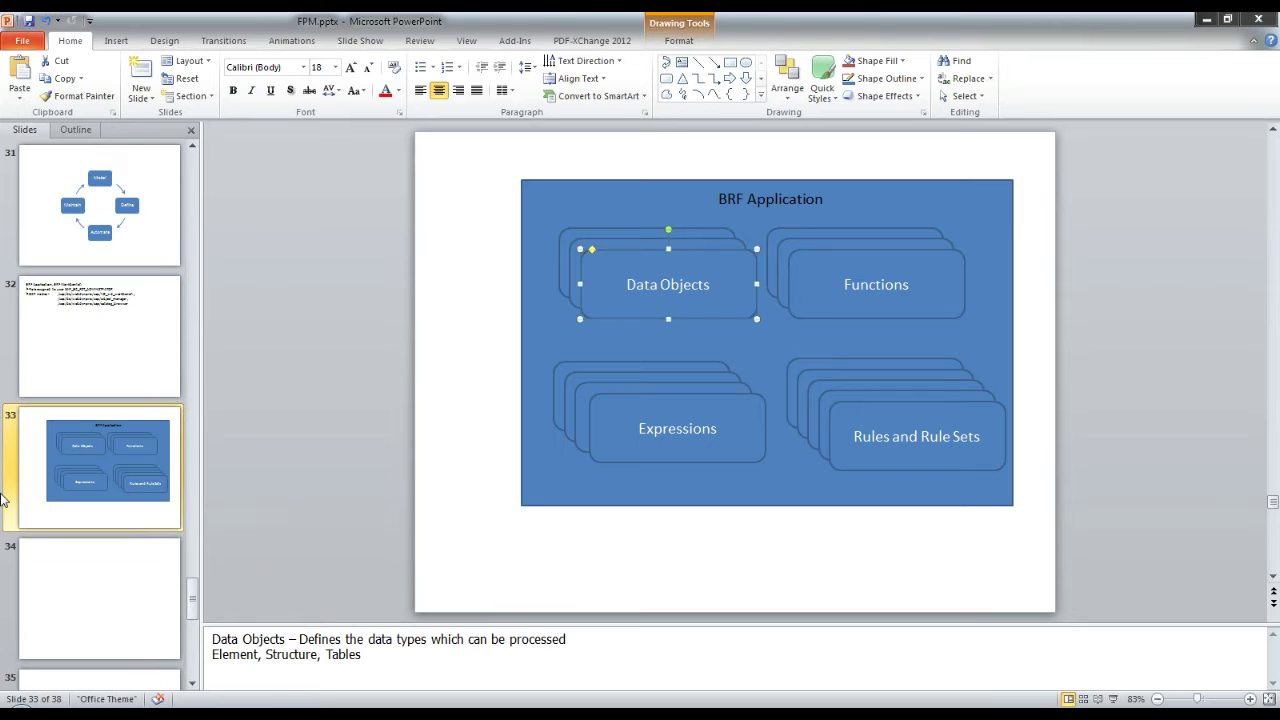
{"action": "left_click", "coordinate": [70, 510]}
{"action": "key", "text": "ctrl+v"}
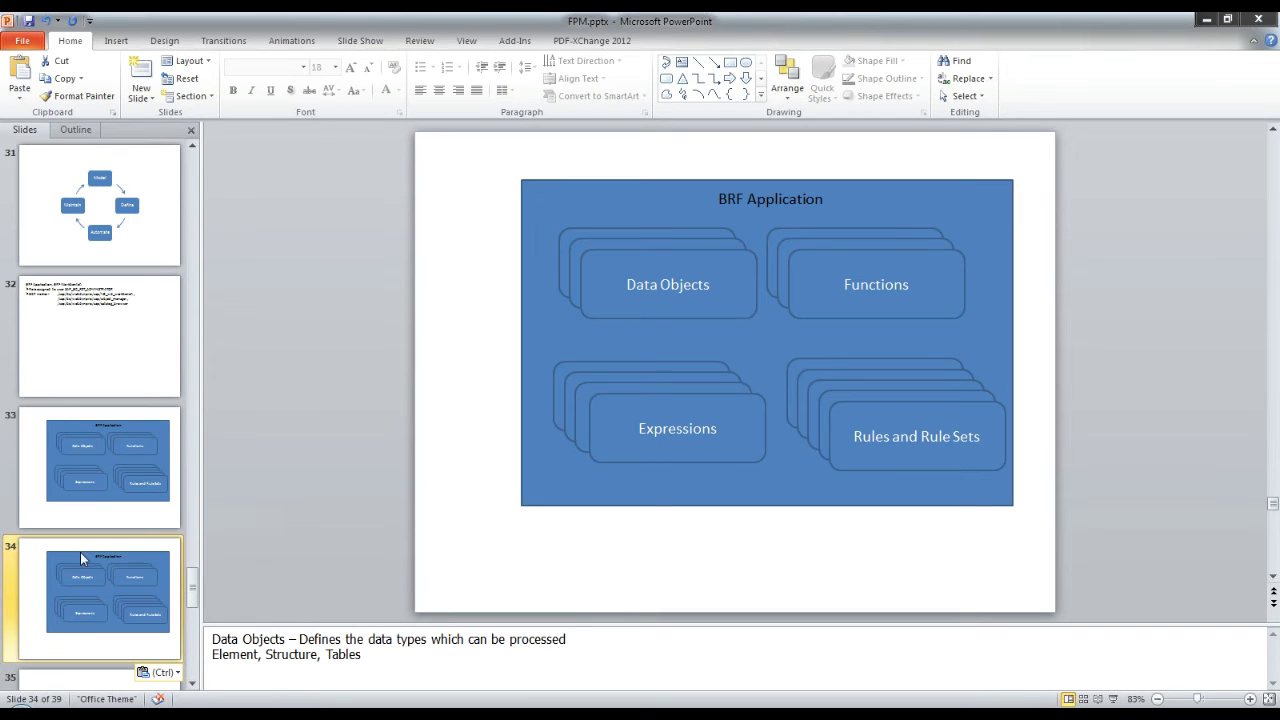
{"action": "left_click_drag", "start_coordinate": [497, 162], "coordinate": [1032, 564]}
{"action": "key", "text": "Delete"}
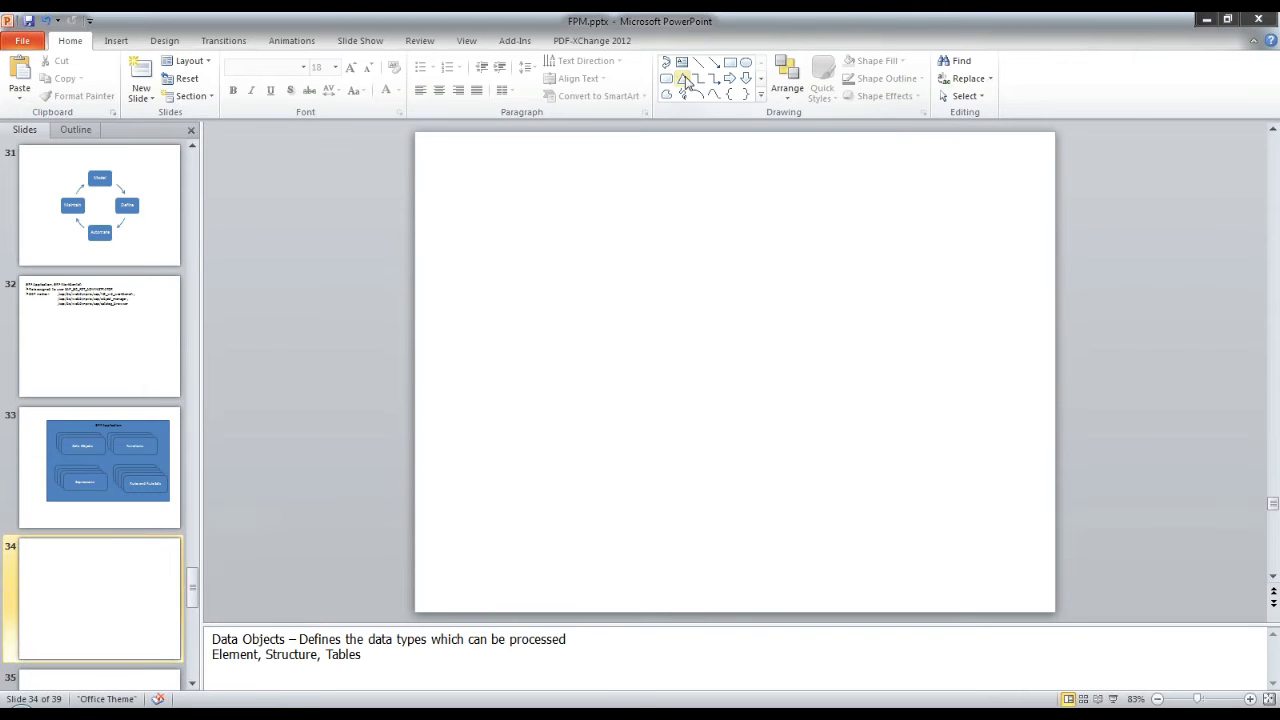
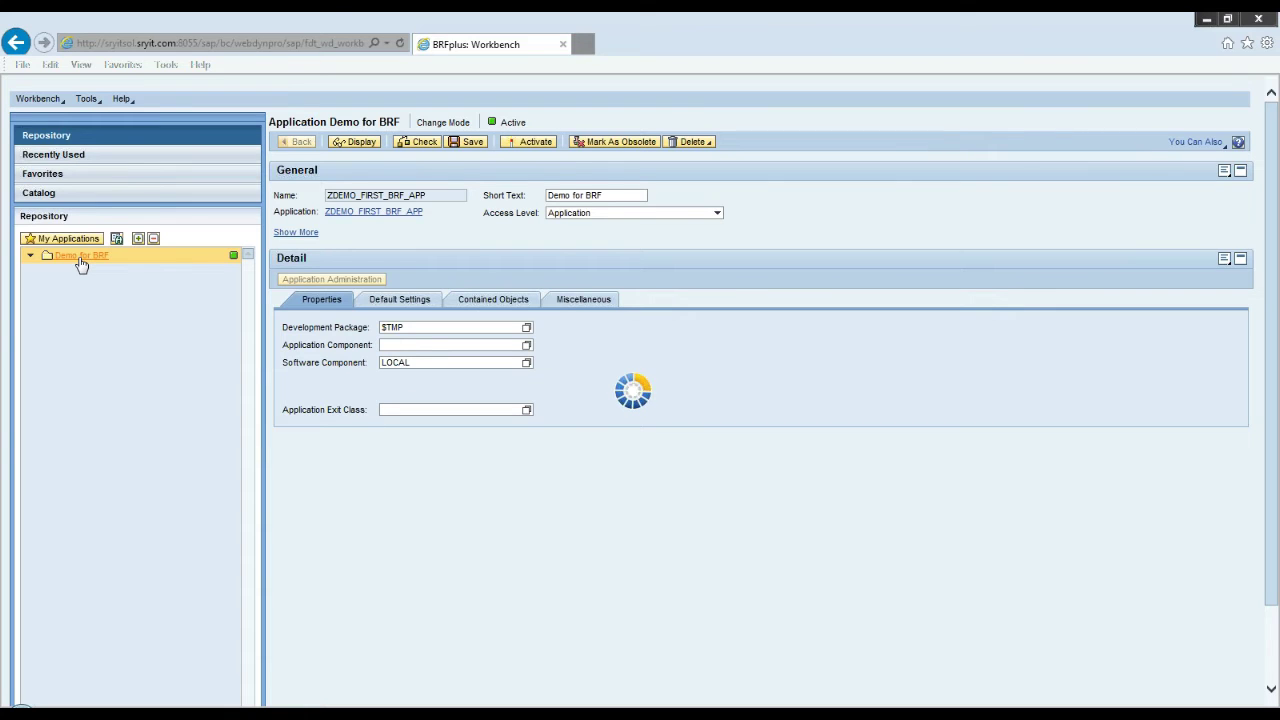
Step: Start a new Element data object under the Demo for BRF application in the BRFplus workbench, named GV_AIRLINE_CODE
{"action": "right_click", "coordinate": [81, 262]}
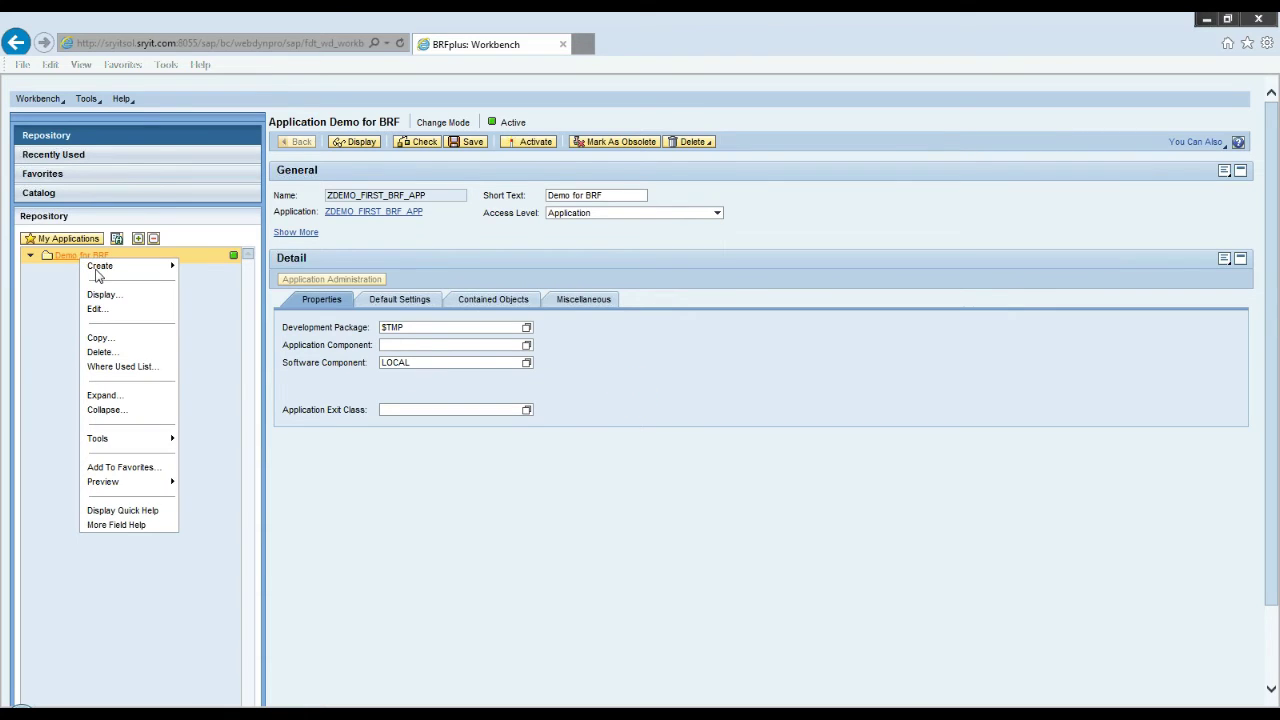
{"action": "mouse_move", "coordinate": [100, 268]}
{"action": "mouse_move", "coordinate": [250, 310]}
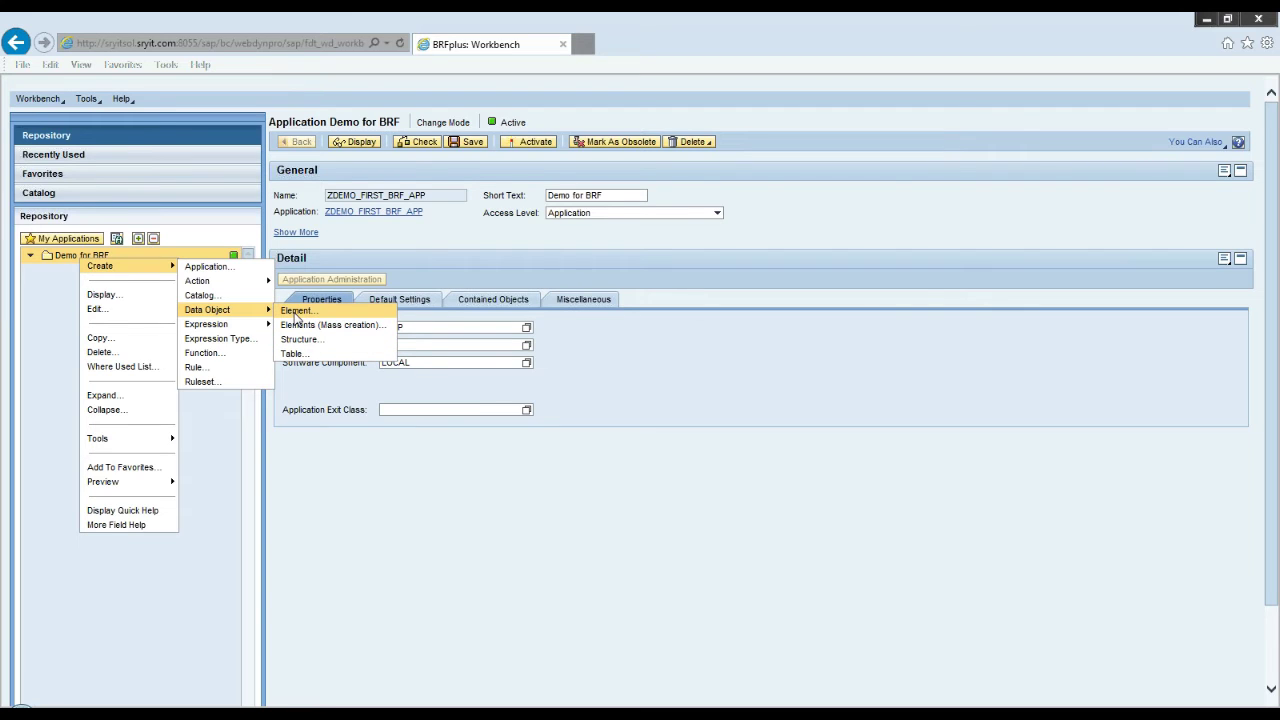
{"action": "left_click", "coordinate": [295, 312]}
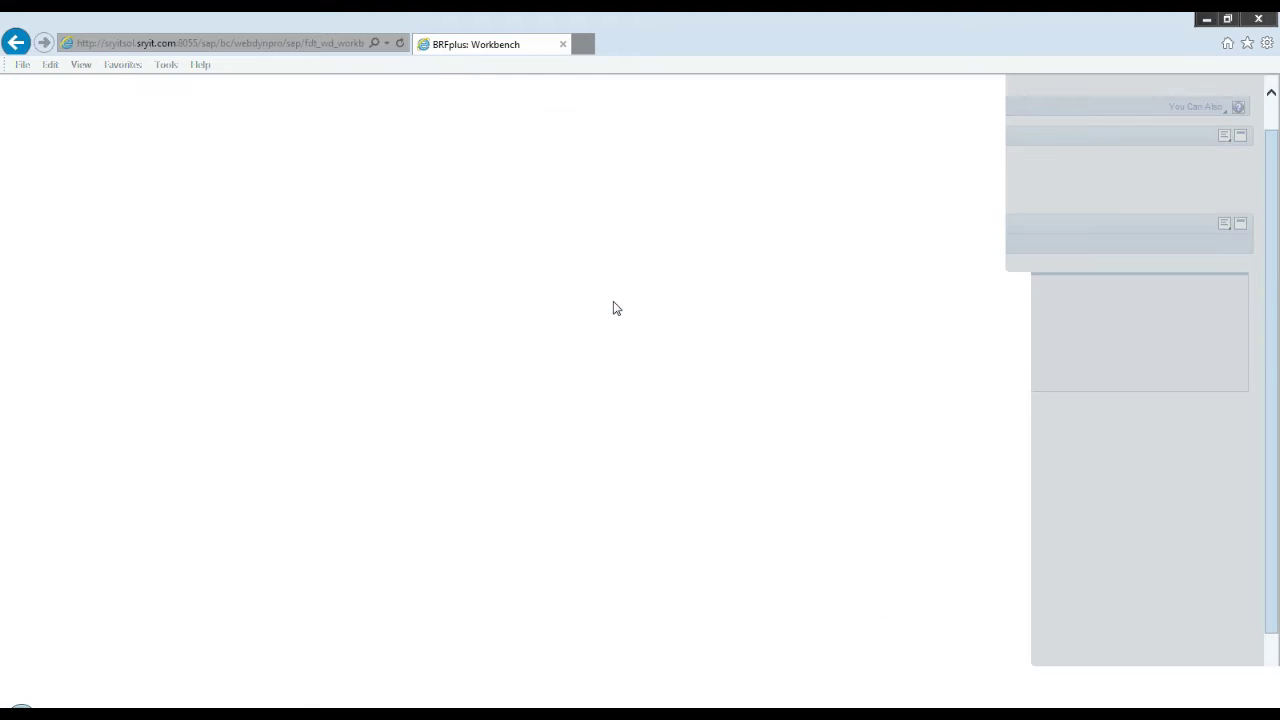
{"action": "key", "text": "Caps_Lock"}
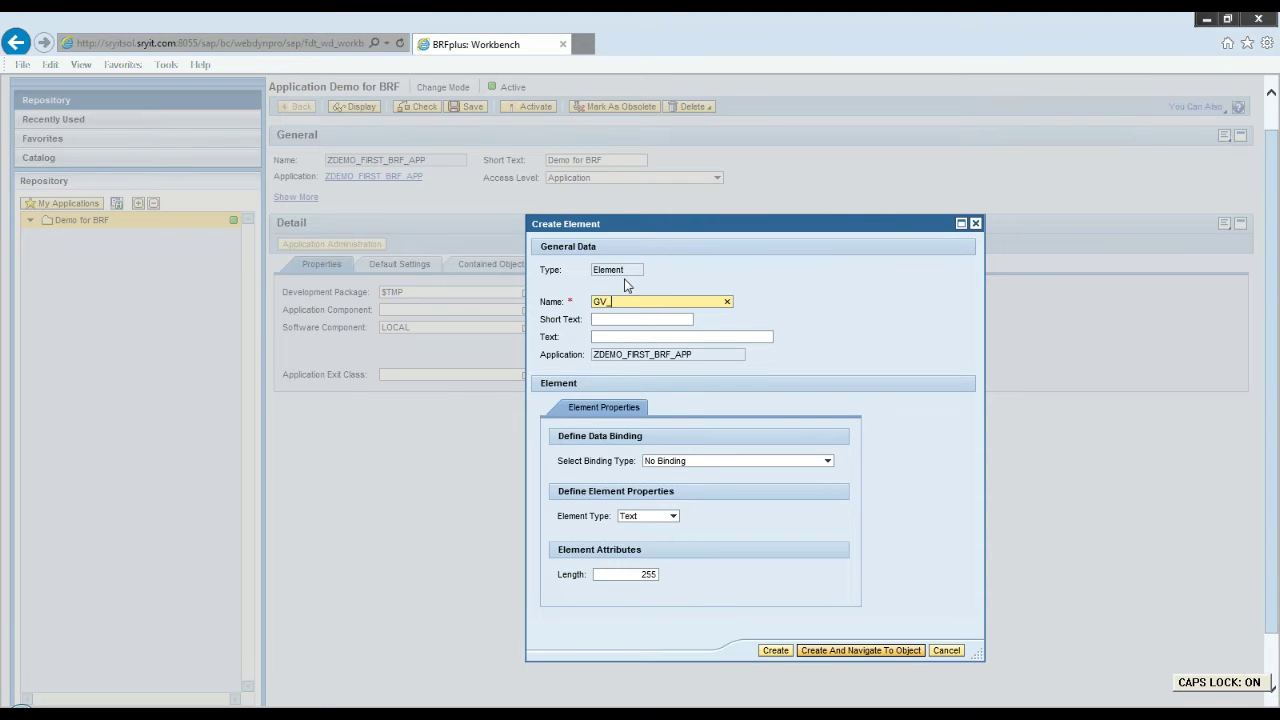
{"action": "type", "text": "AIRLINE_CODE"}
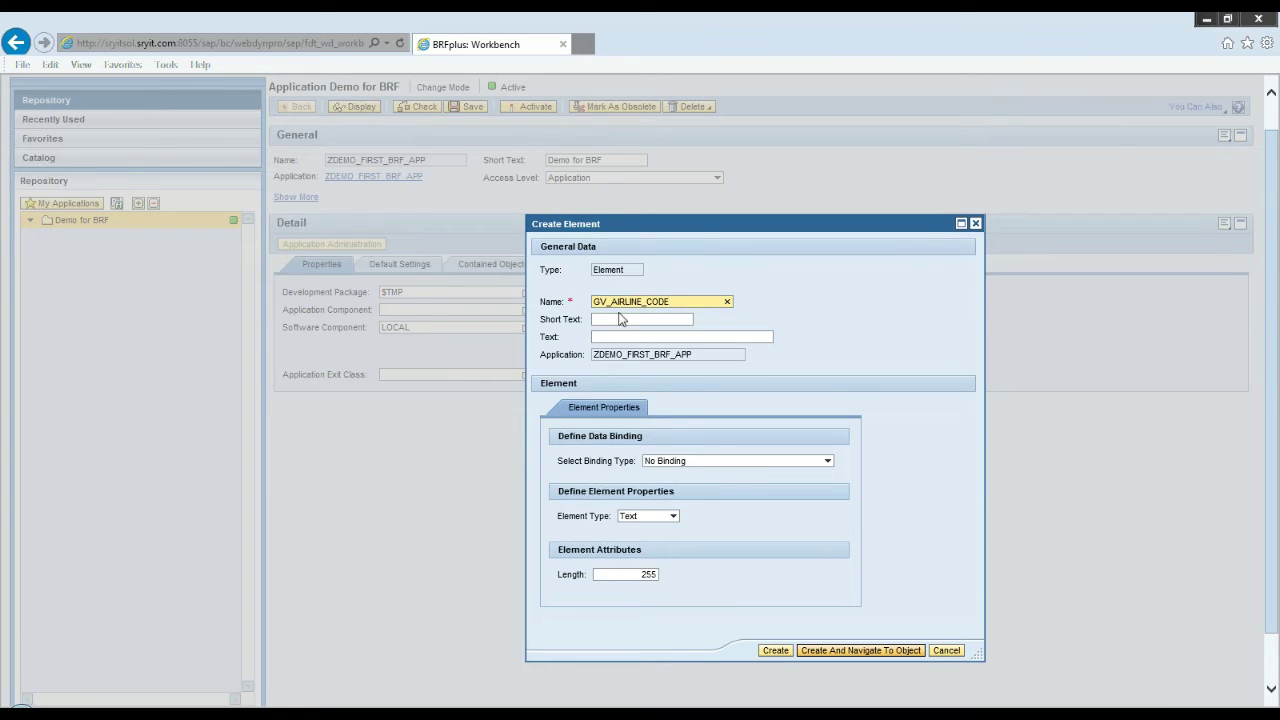
Step: Enter "Airline code" as both the short text and the text of the new element
{"action": "left_click", "coordinate": [618, 355]}
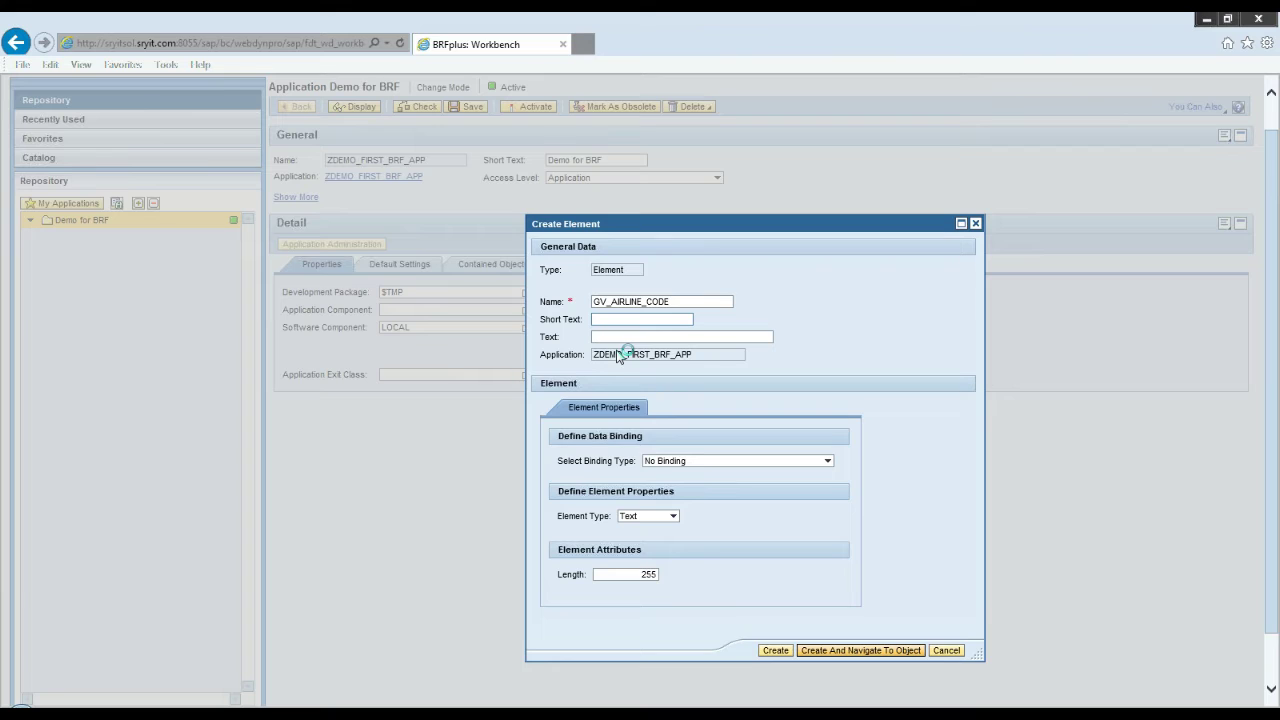
{"action": "left_click", "coordinate": [640, 319]}
{"action": "key", "text": "Caps_Lock"}
{"action": "type", "text": "Airline"}
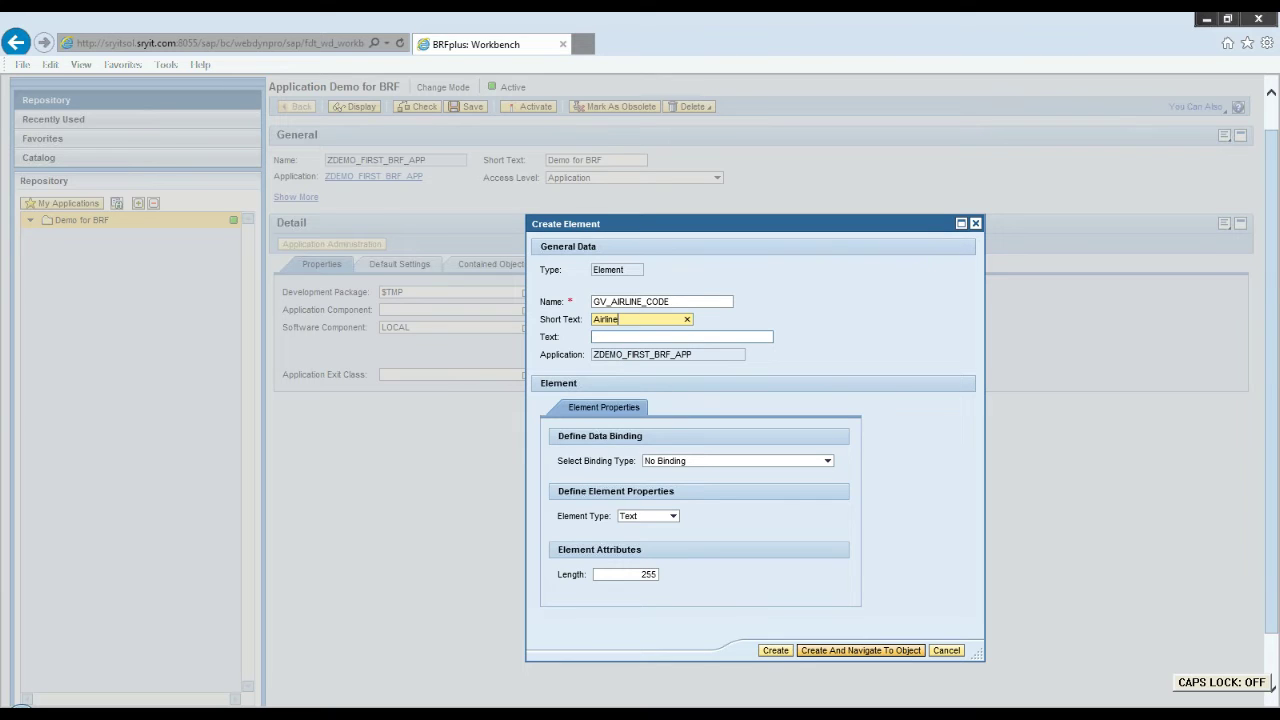
{"action": "type", "text": " code"}
{"action": "key", "text": "Tab"}
{"action": "type", "text": "A"}
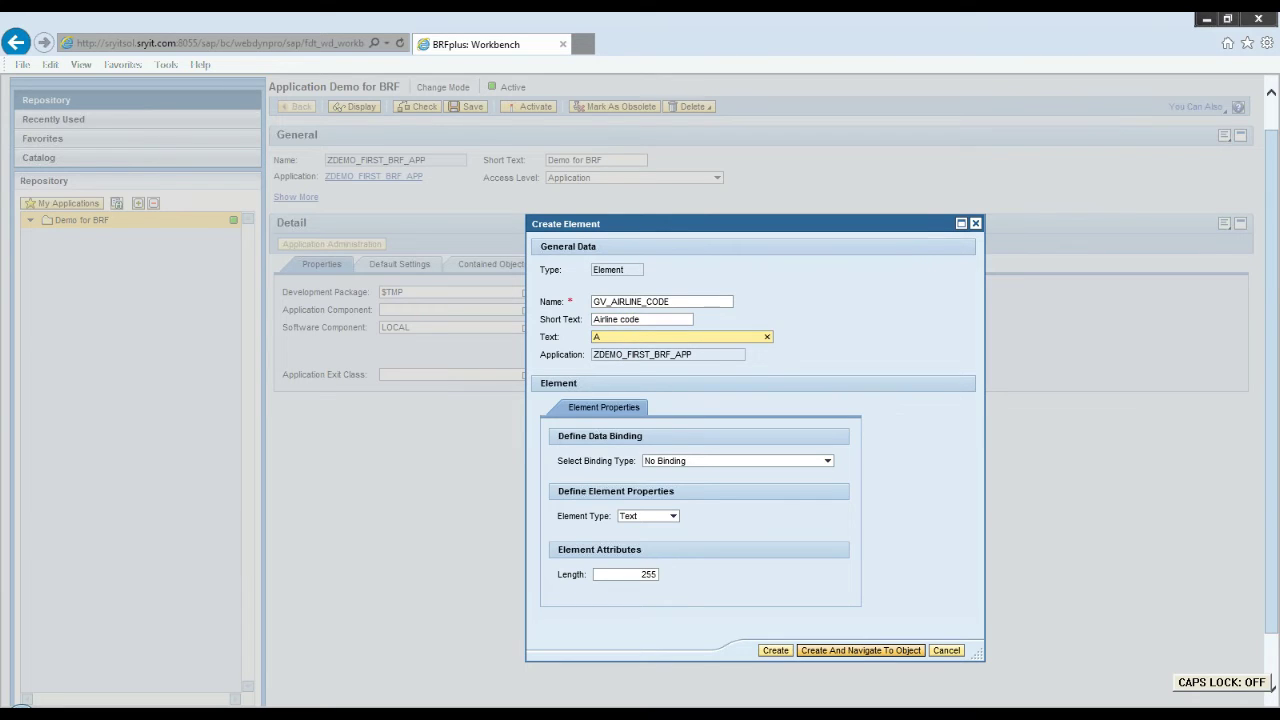
{"action": "type", "text": "irline code"}
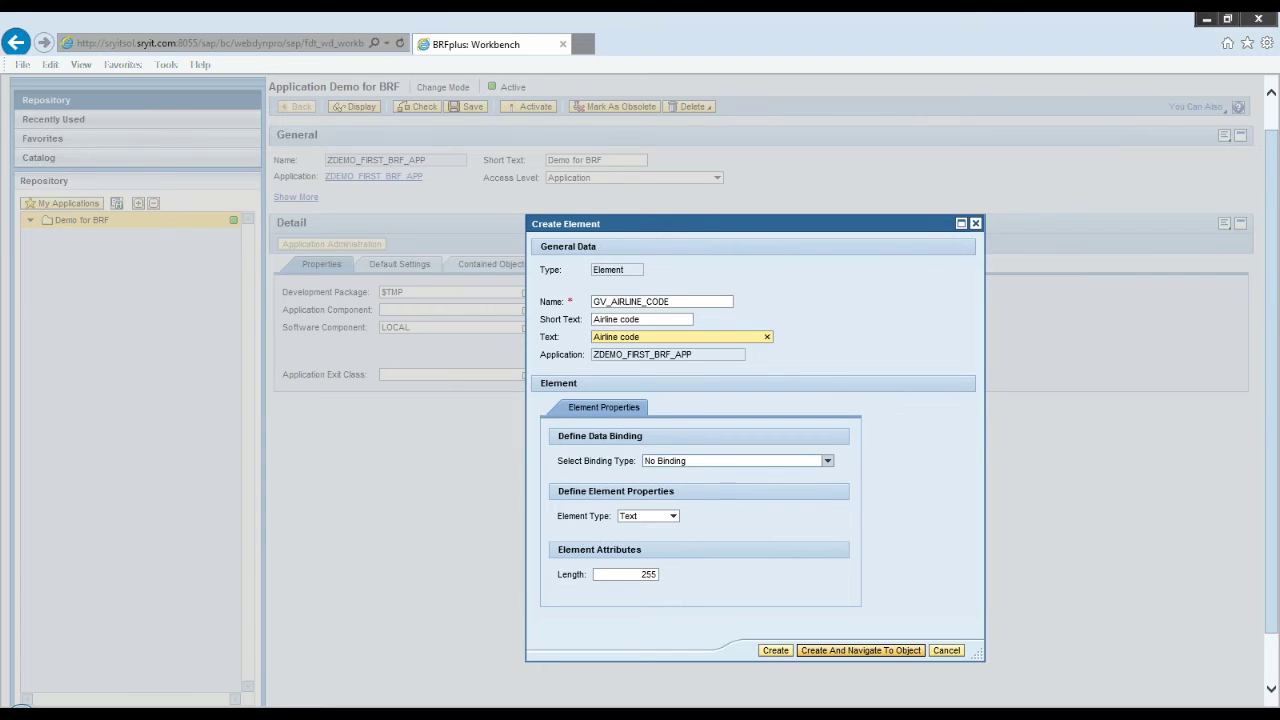
Step: Bind the element to the data dictionary element S_CARR_ID, create it and navigate to the new object
{"action": "left_click", "coordinate": [665, 460]}
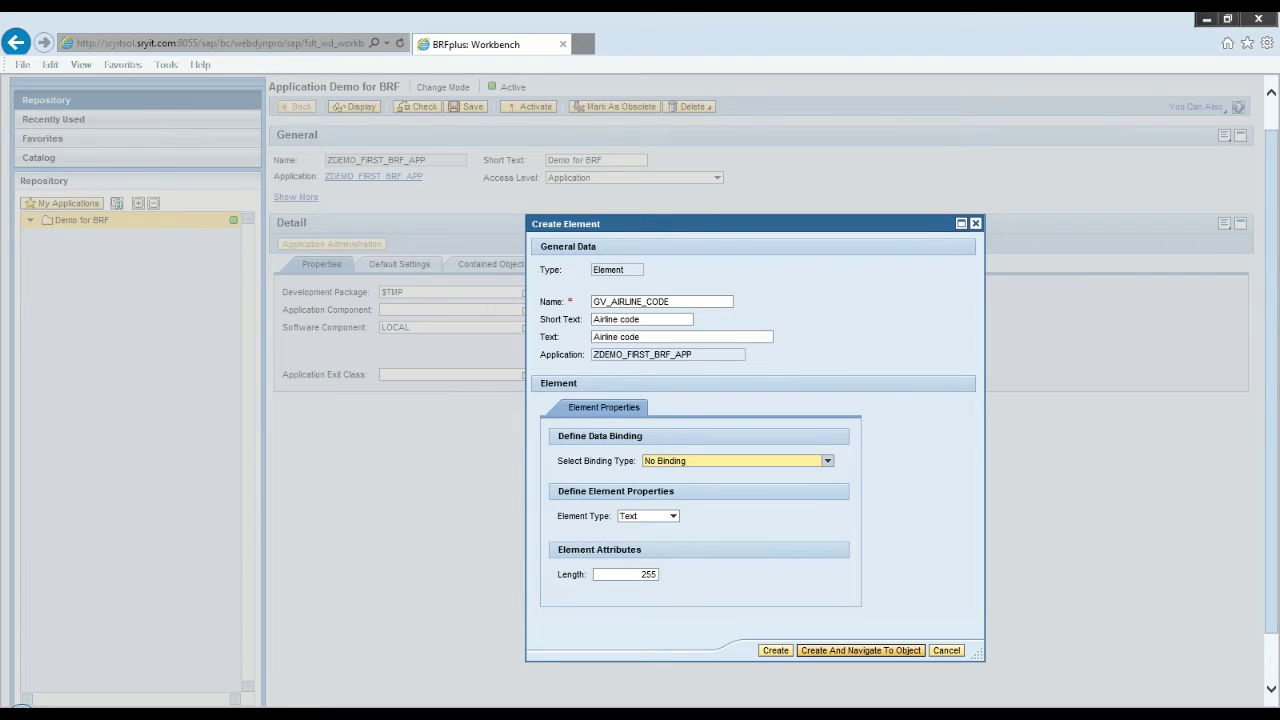
{"action": "left_click", "coordinate": [828, 462]}
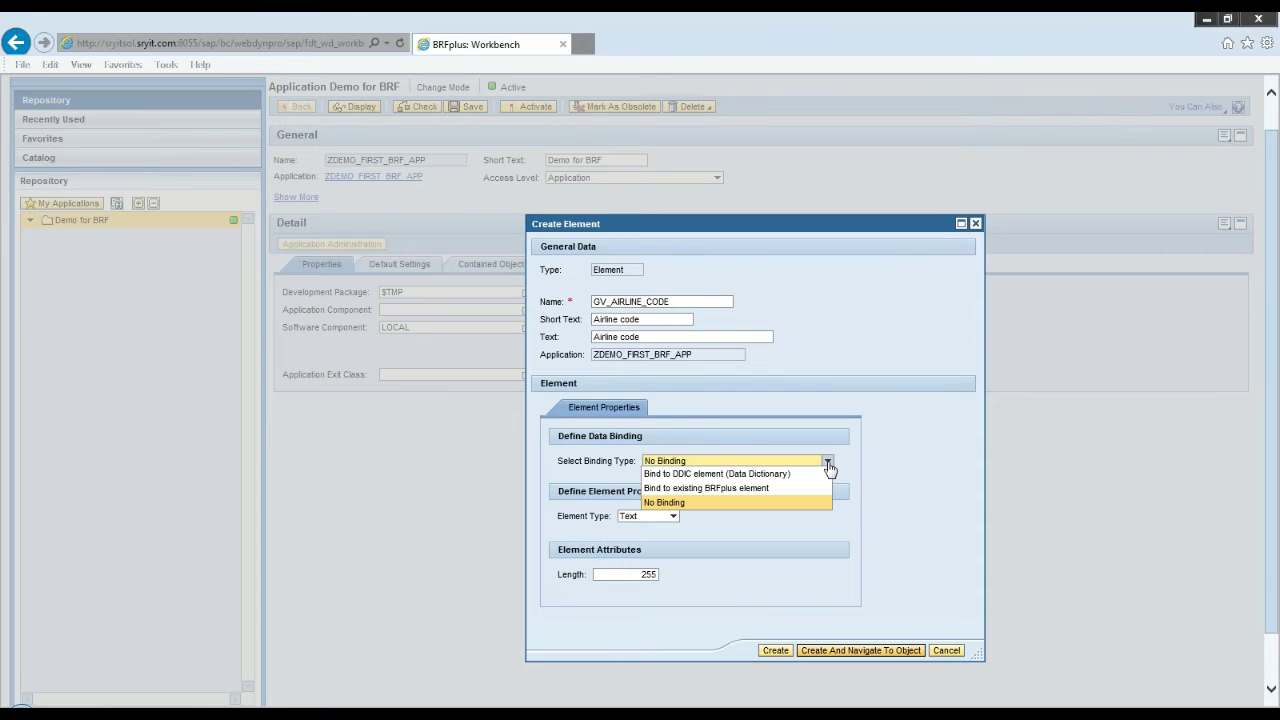
{"action": "left_click", "coordinate": [758, 474]}
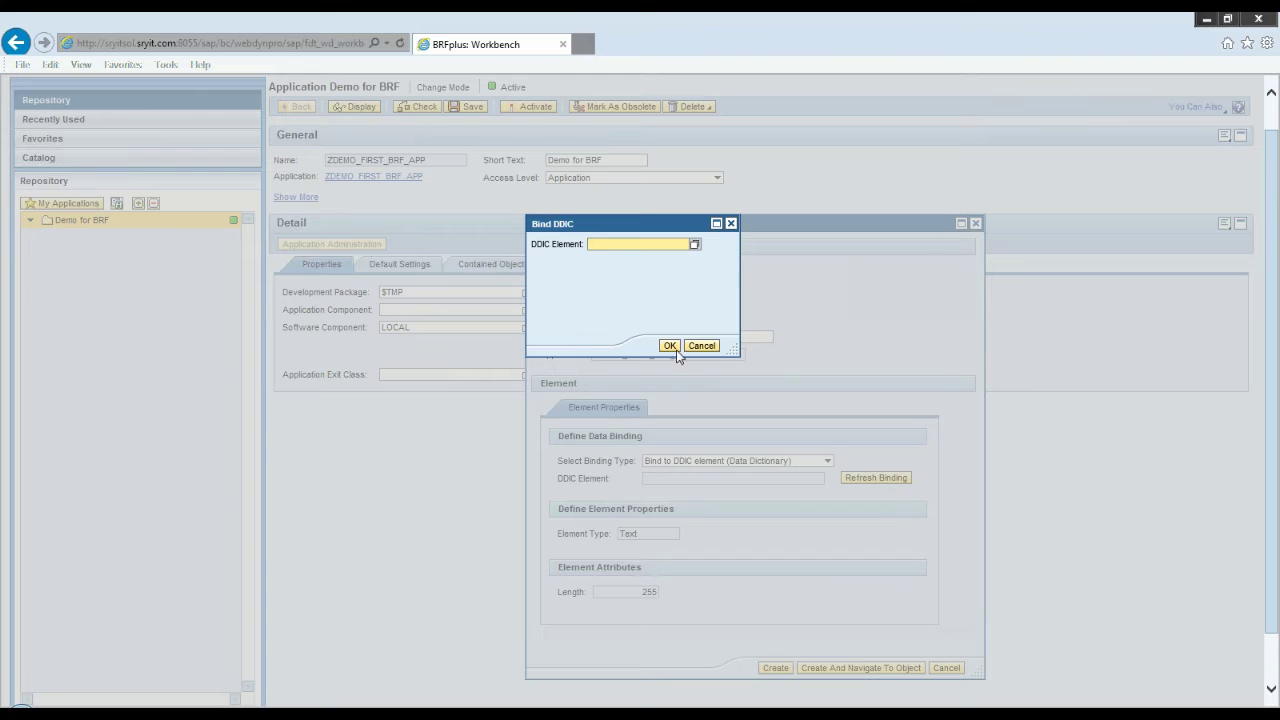
{"action": "type", "text": "S"}
{"action": "left_click", "coordinate": [669, 345]}
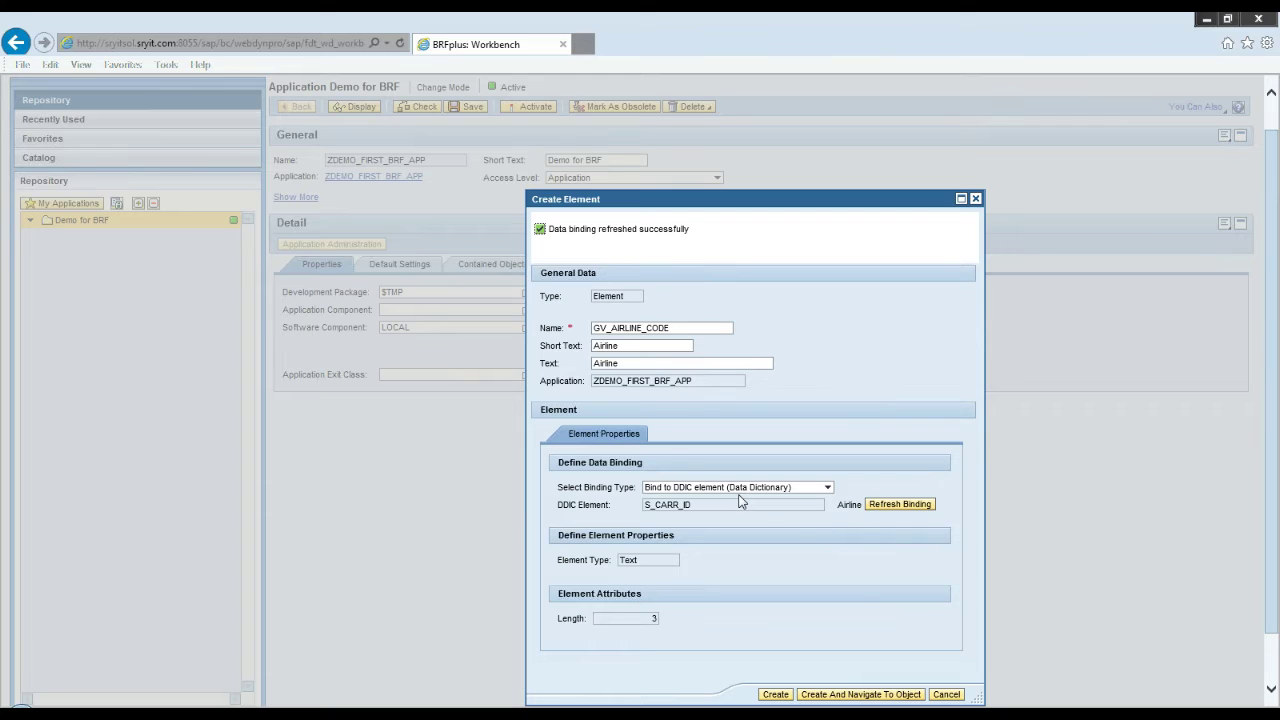
{"action": "left_click", "coordinate": [820, 697]}
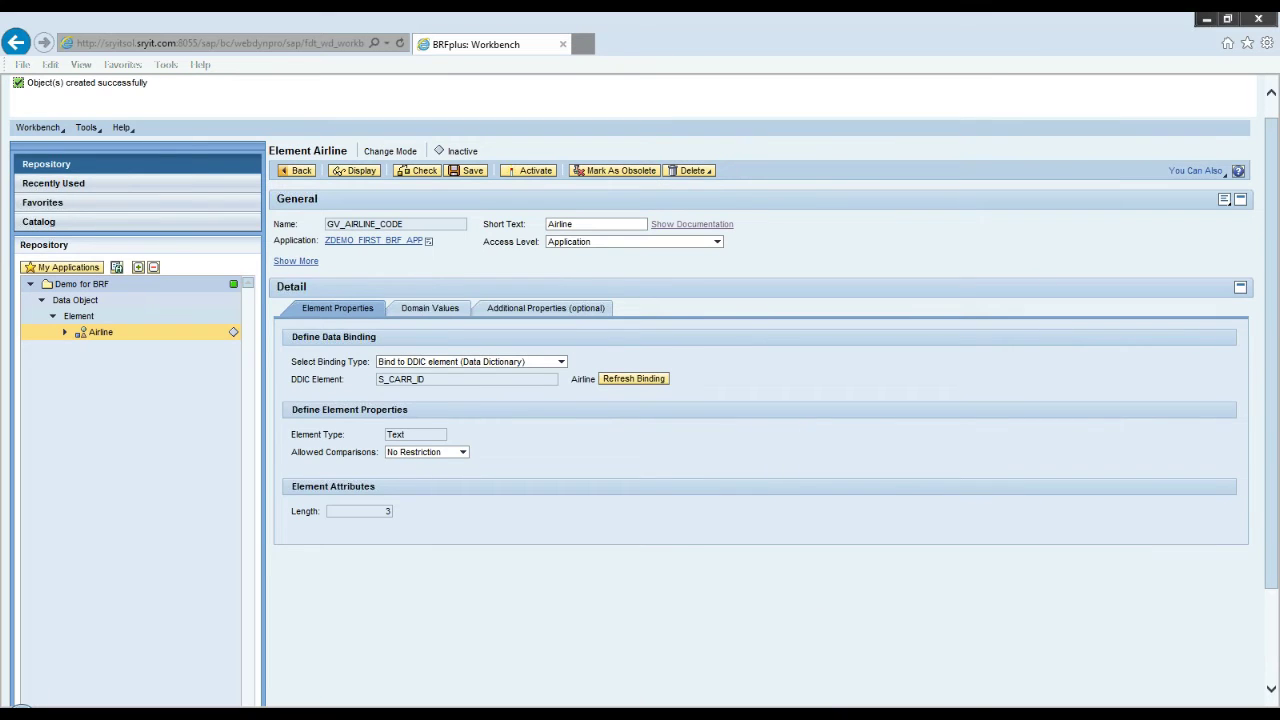
Step: Examine the element's extended general data and its ID, and collapse the extended section
{"action": "left_click", "coordinate": [306, 262]}
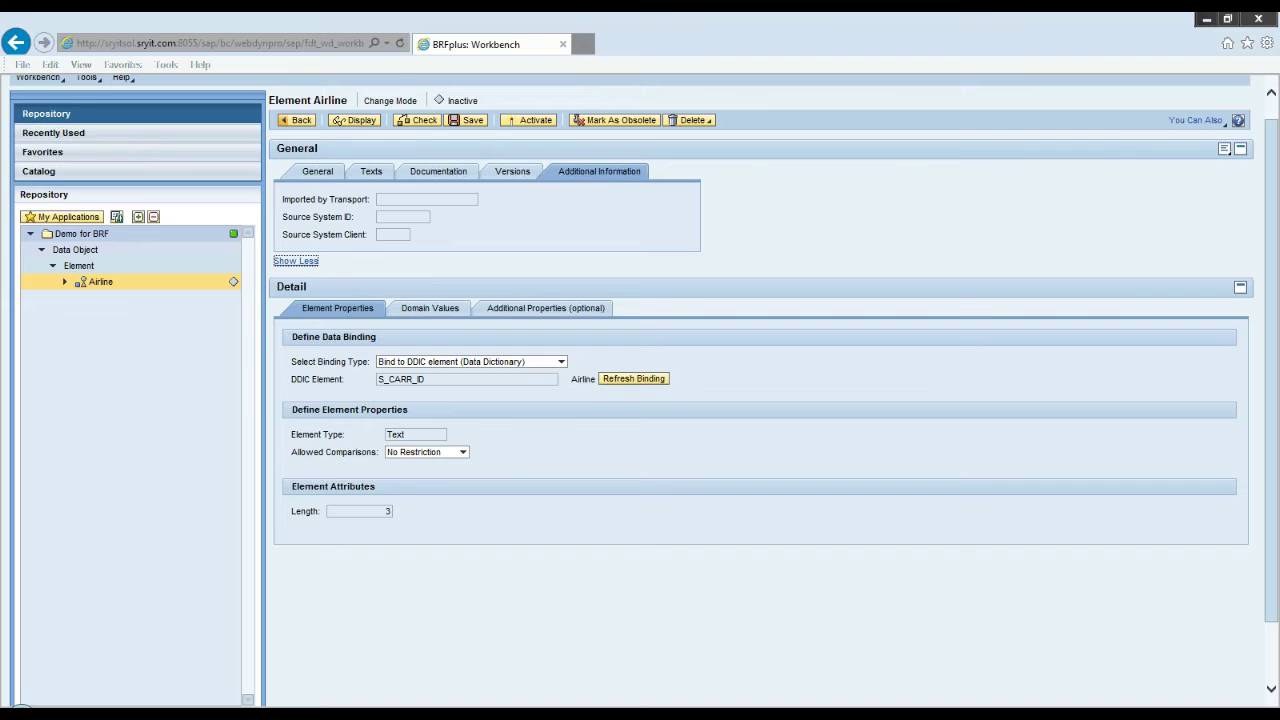
{"action": "left_click", "coordinate": [330, 178]}
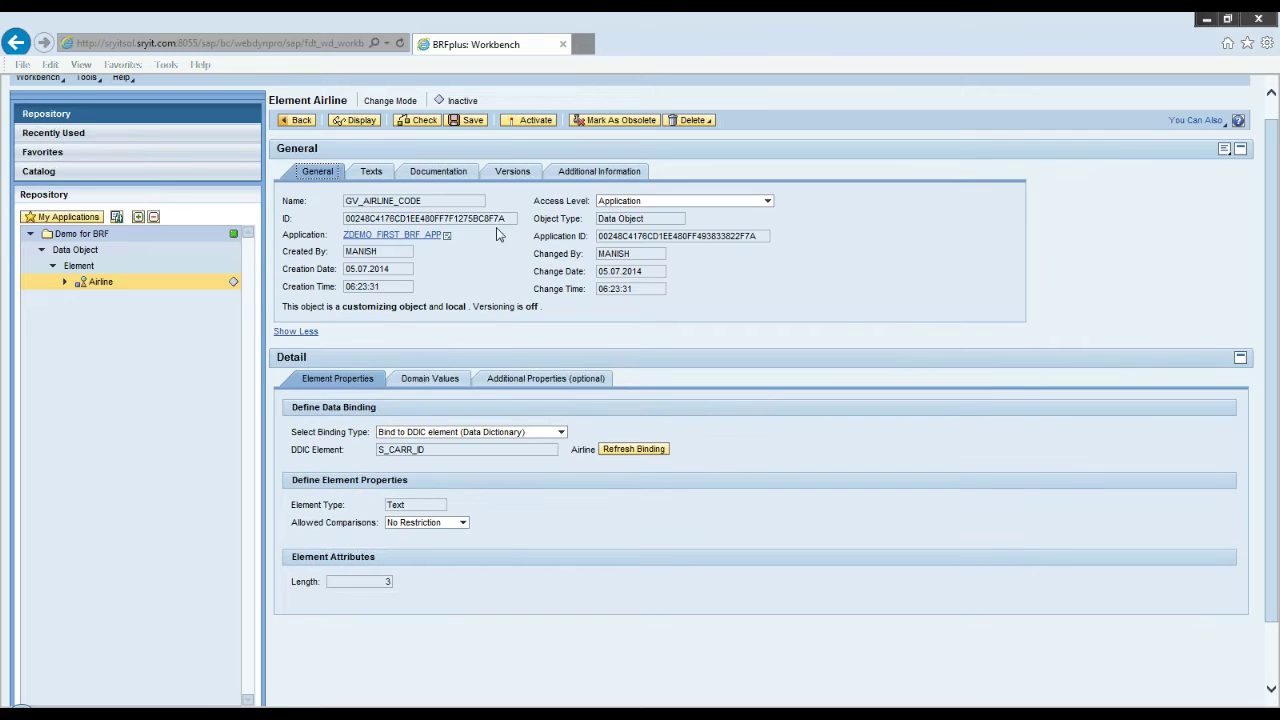
{"action": "left_click_drag", "start_coordinate": [517, 220], "coordinate": [340, 224]}
{"action": "left_click_drag", "start_coordinate": [510, 220], "coordinate": [343, 222]}
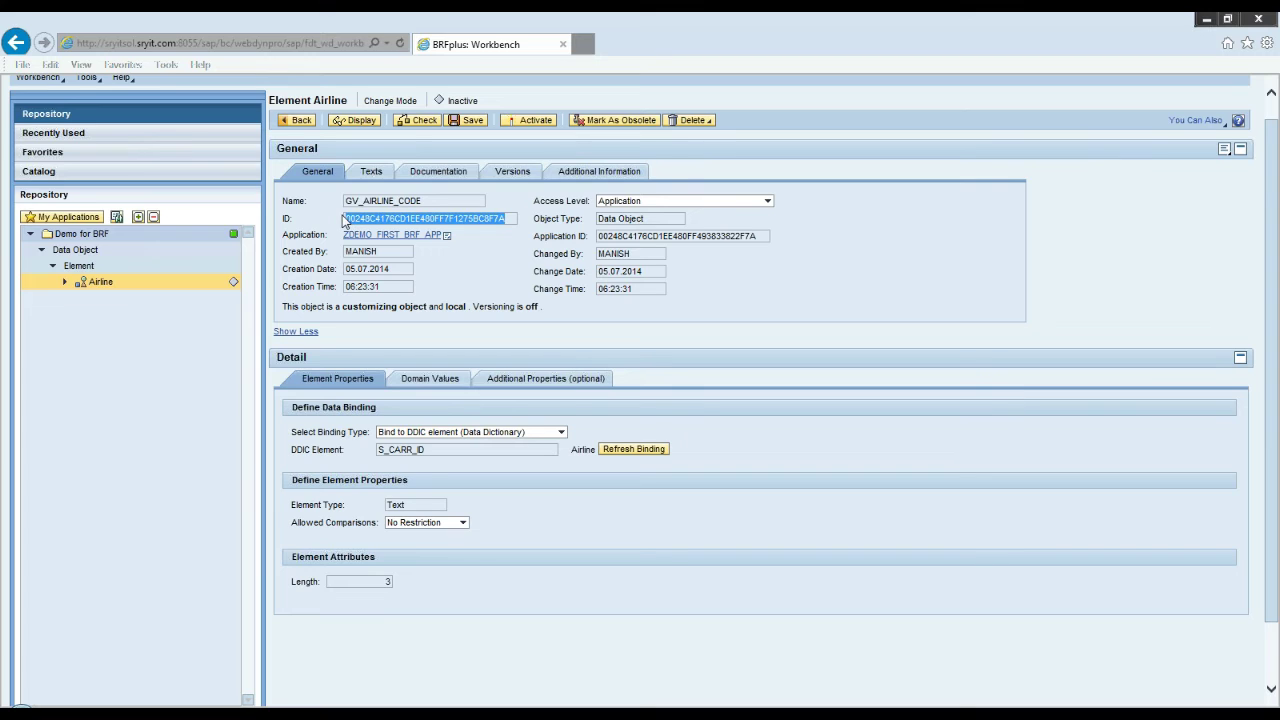
{"action": "left_click", "coordinate": [305, 334]}
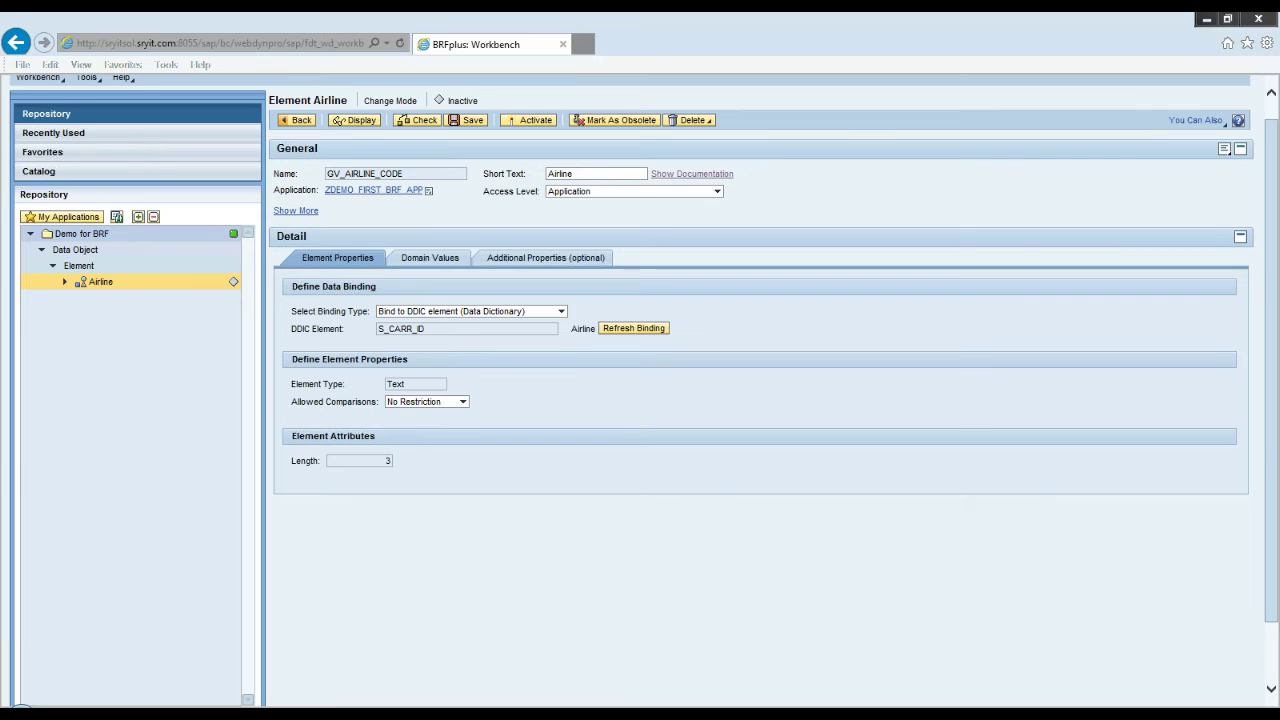
Step: Look through the list of domain values of the Airline element
{"action": "left_click", "coordinate": [443, 262]}
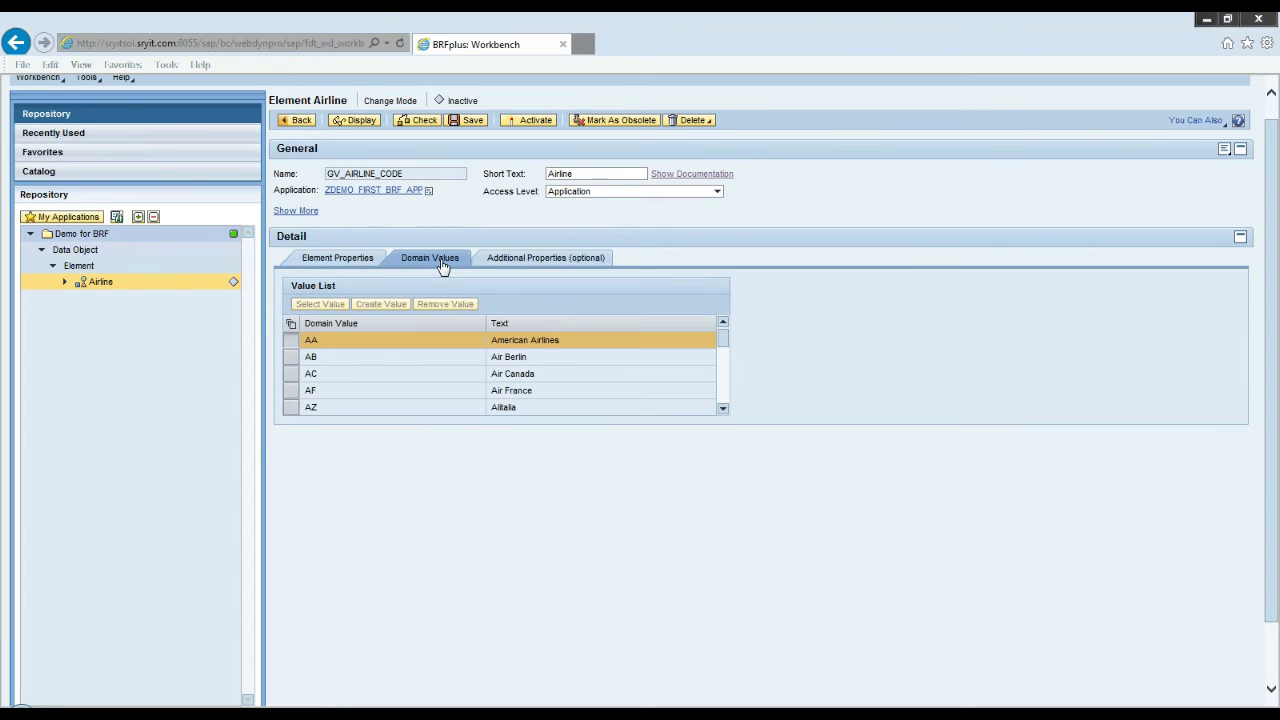
{"action": "left_click", "coordinate": [355, 357]}
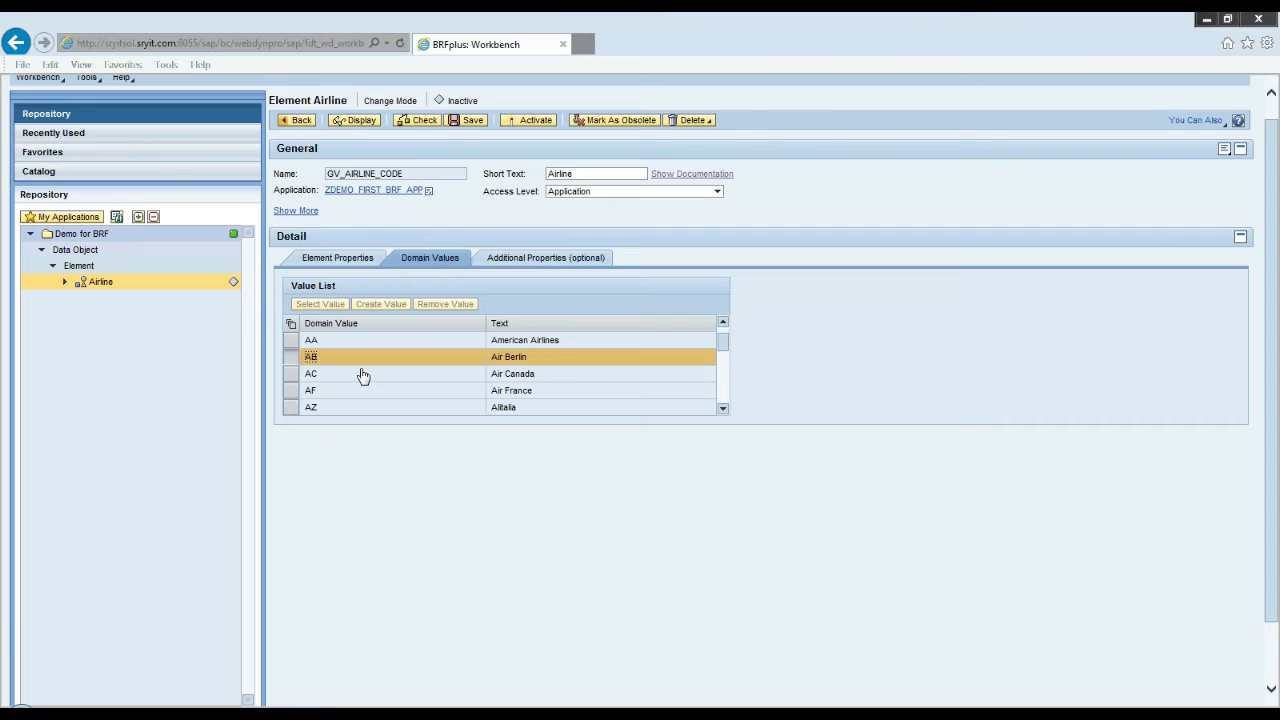
{"action": "scroll", "coordinate": [362, 374], "scroll_direction": "down", "scroll_amount": 1}
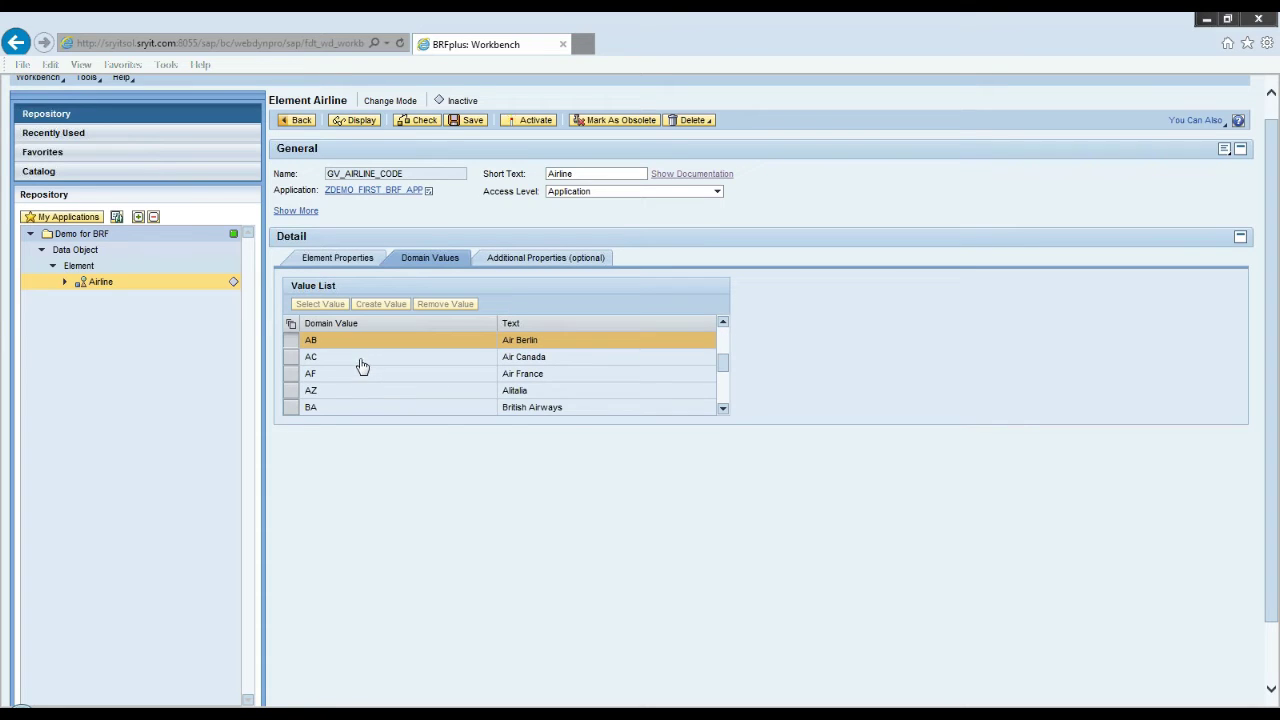
{"action": "scroll", "coordinate": [362, 372], "scroll_direction": "down", "scroll_amount": 5}
{"action": "scroll", "coordinate": [354, 360], "scroll_direction": "down", "scroll_amount": 7}
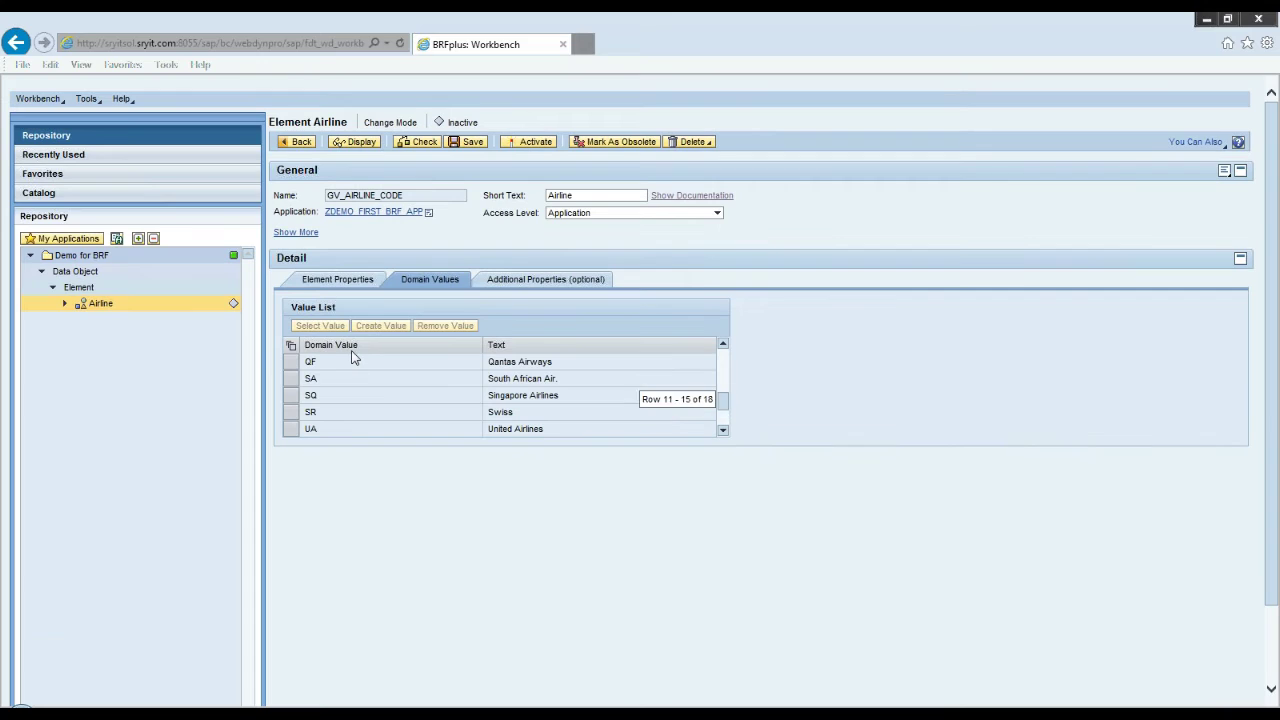
Step: Set the Airline element's existence check messages to Show Messages as Warning in its additional properties
{"action": "left_click", "coordinate": [525, 288]}
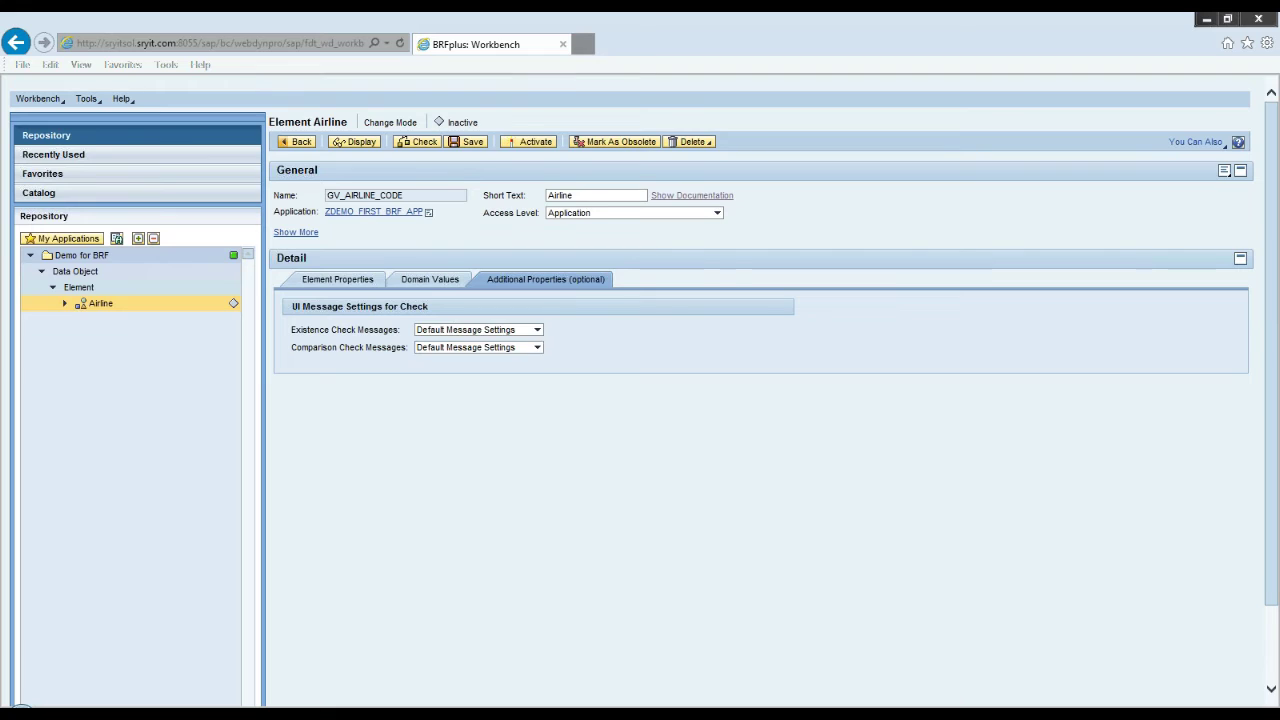
{"action": "left_click", "coordinate": [537, 330]}
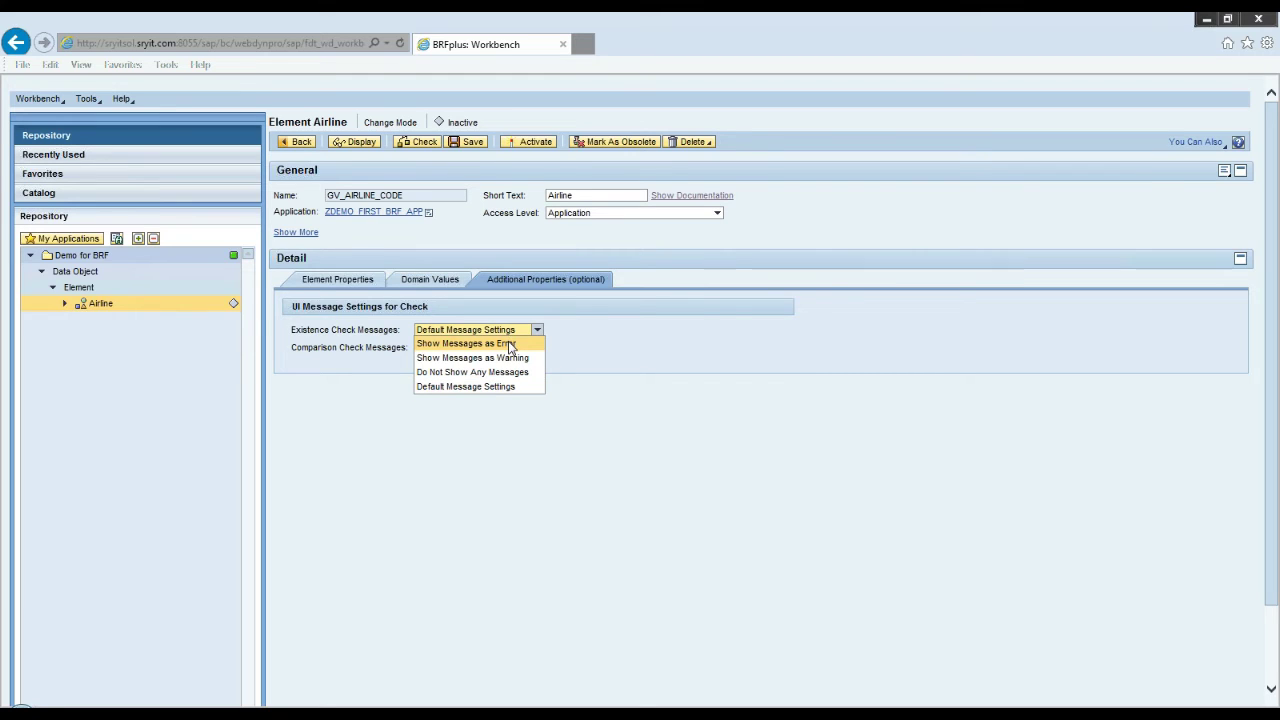
{"action": "left_click", "coordinate": [505, 360]}
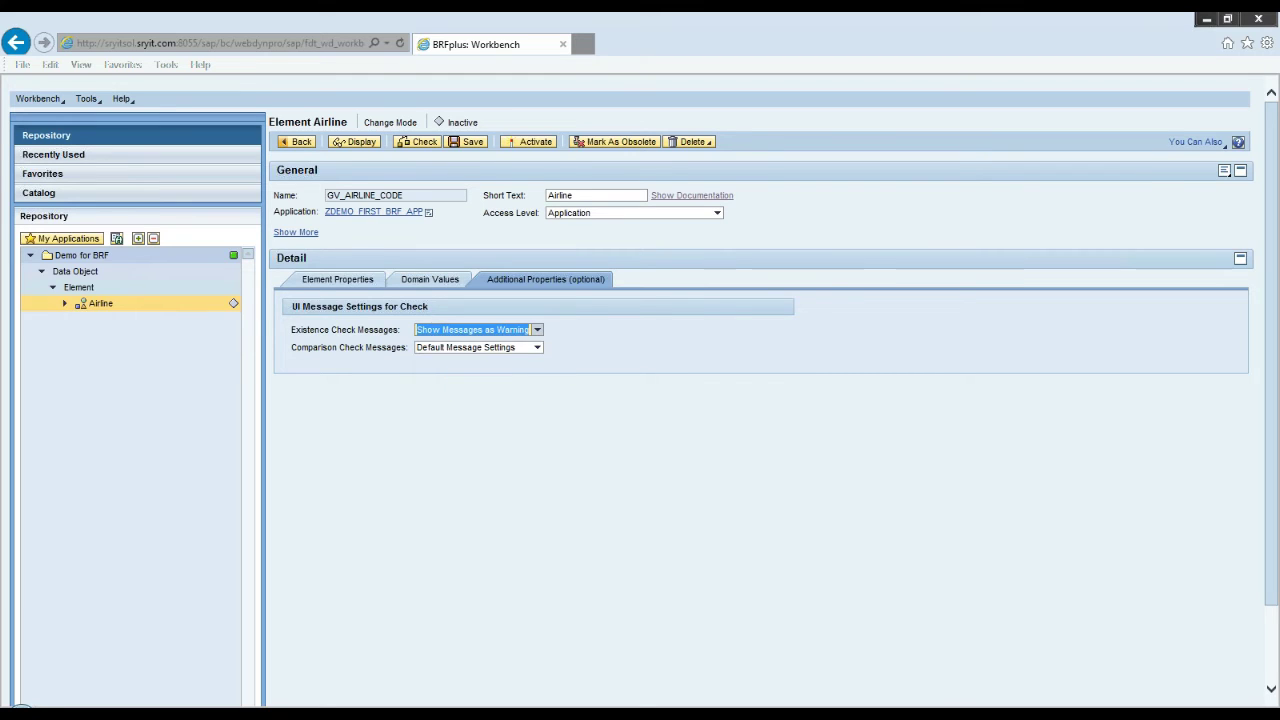
Step: Return to the Airline element's properties, then save and activate the element
{"action": "left_click", "coordinate": [352, 282]}
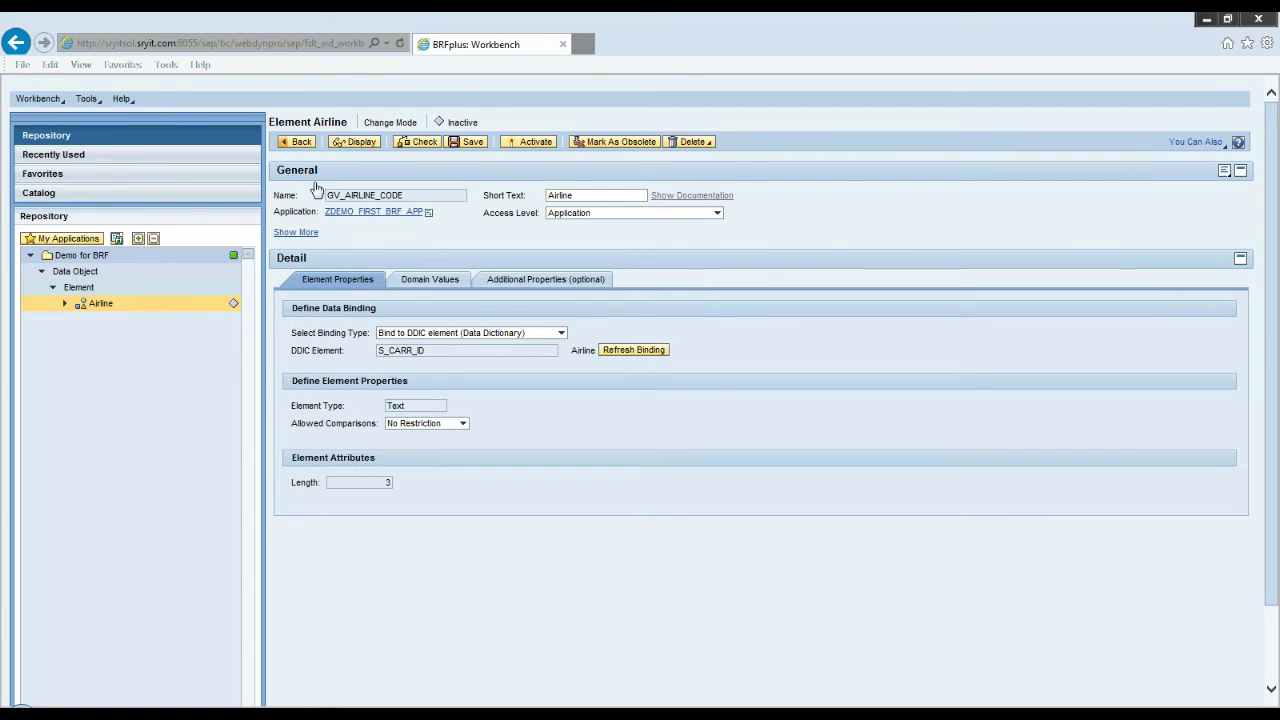
{"action": "left_click", "coordinate": [465, 144]}
{"action": "left_click", "coordinate": [527, 193]}
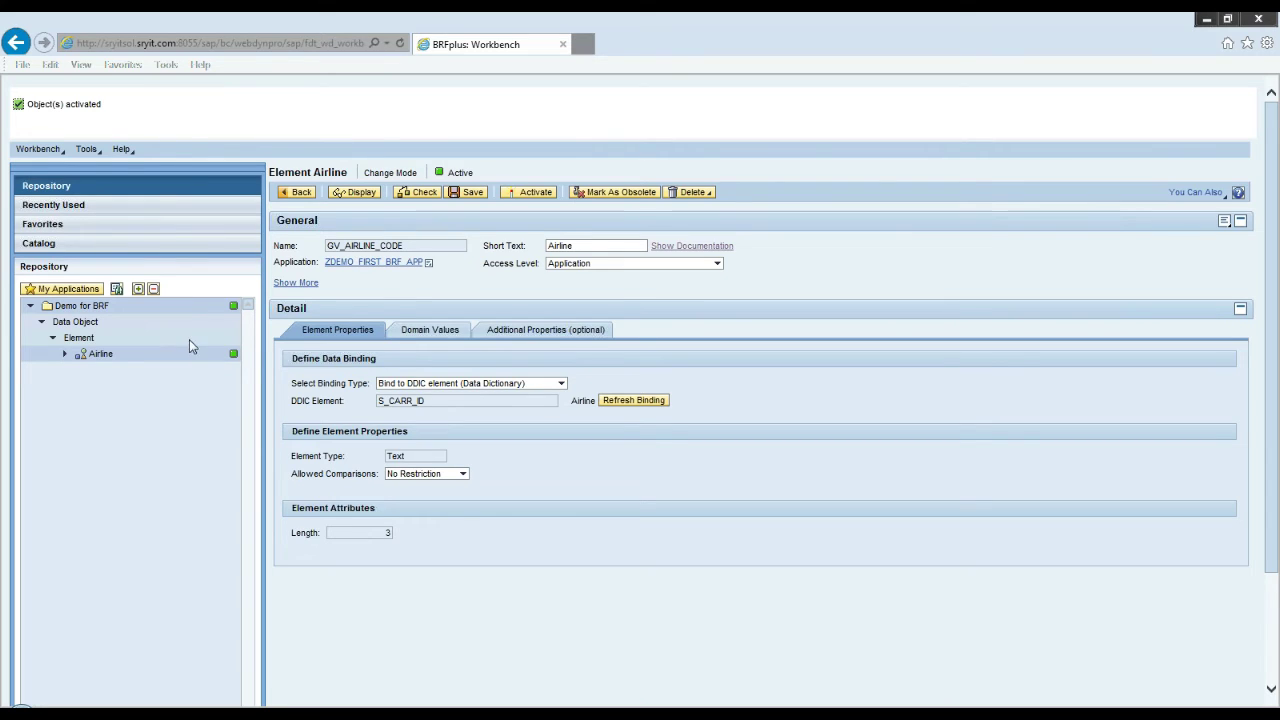
Step: Start mass creation of elements in the Demo for BRF application and name the first built-in Text element GV_TEXT
{"action": "right_click", "coordinate": [86, 313]}
{"action": "mouse_move", "coordinate": [108, 320]}
{"action": "mouse_move", "coordinate": [229, 333]}
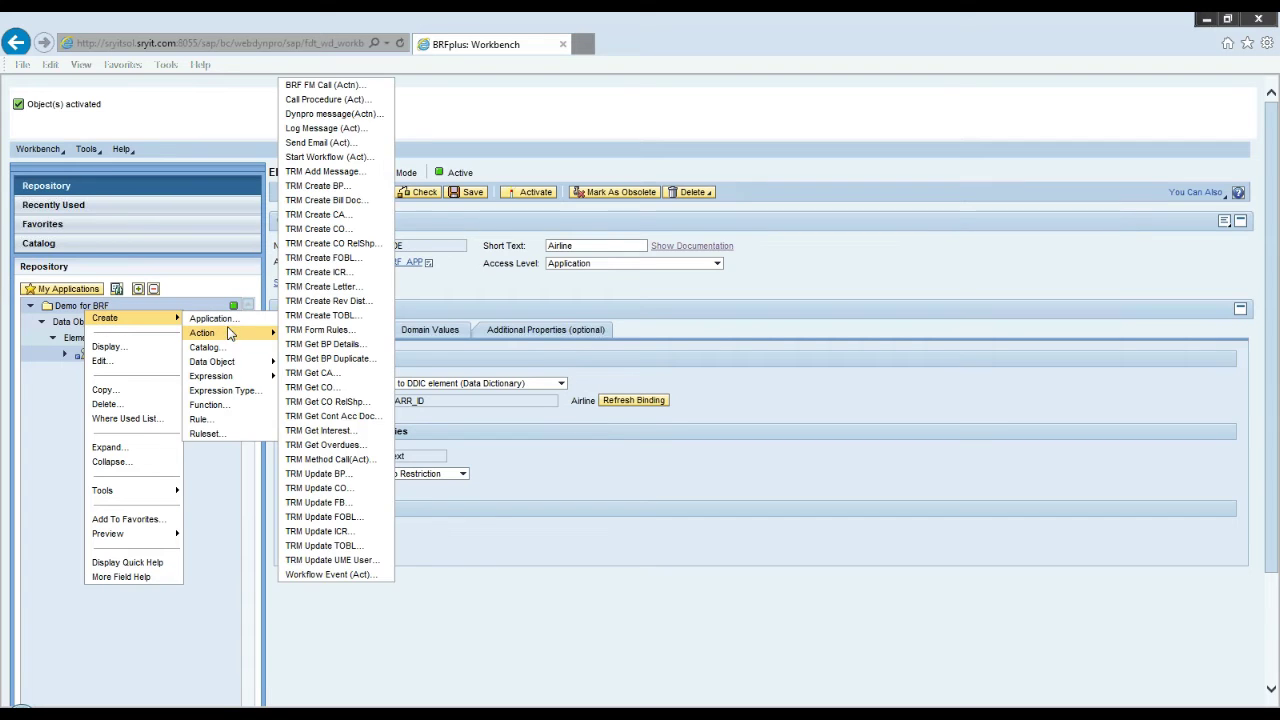
{"action": "mouse_move", "coordinate": [230, 362]}
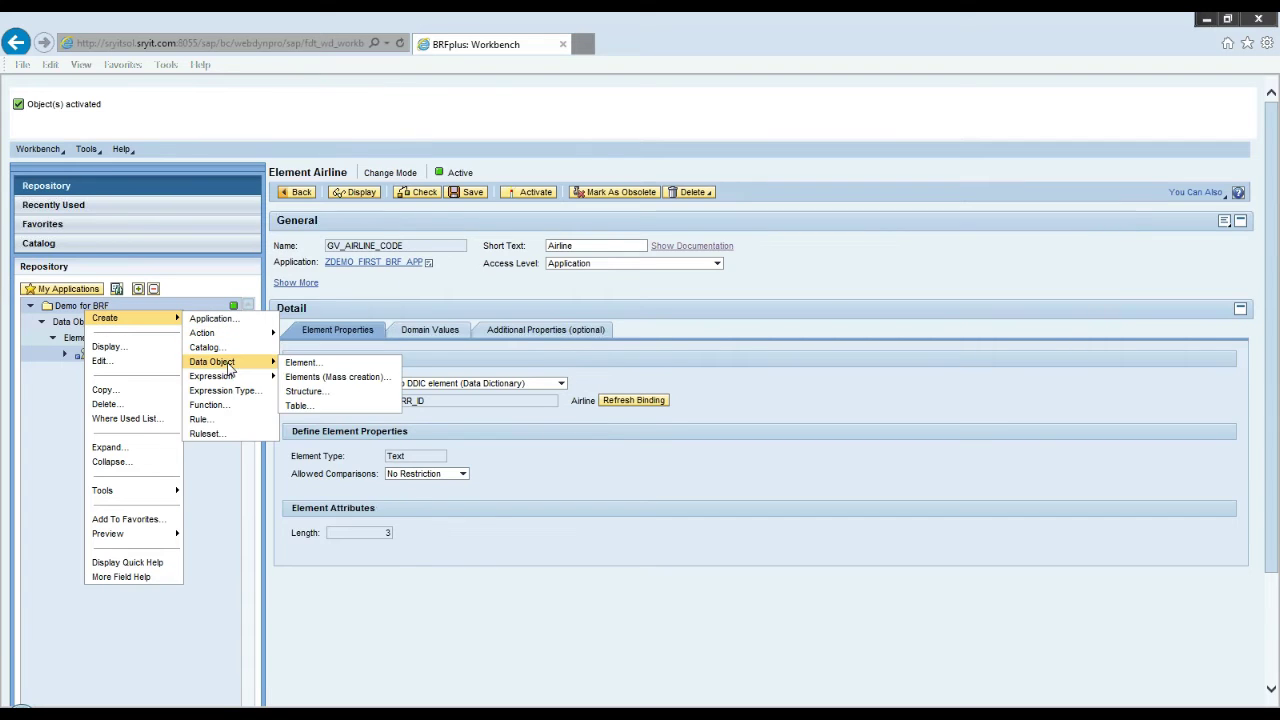
{"action": "left_click", "coordinate": [328, 378]}
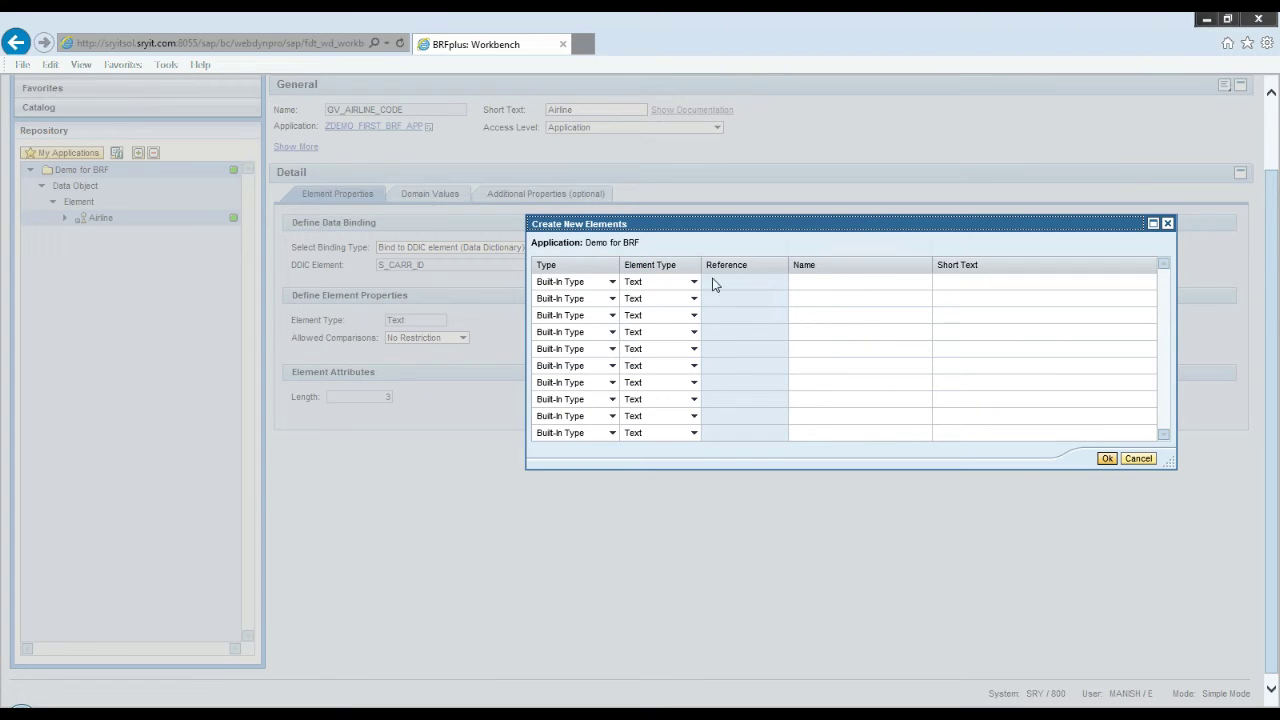
{"action": "left_click", "coordinate": [805, 284]}
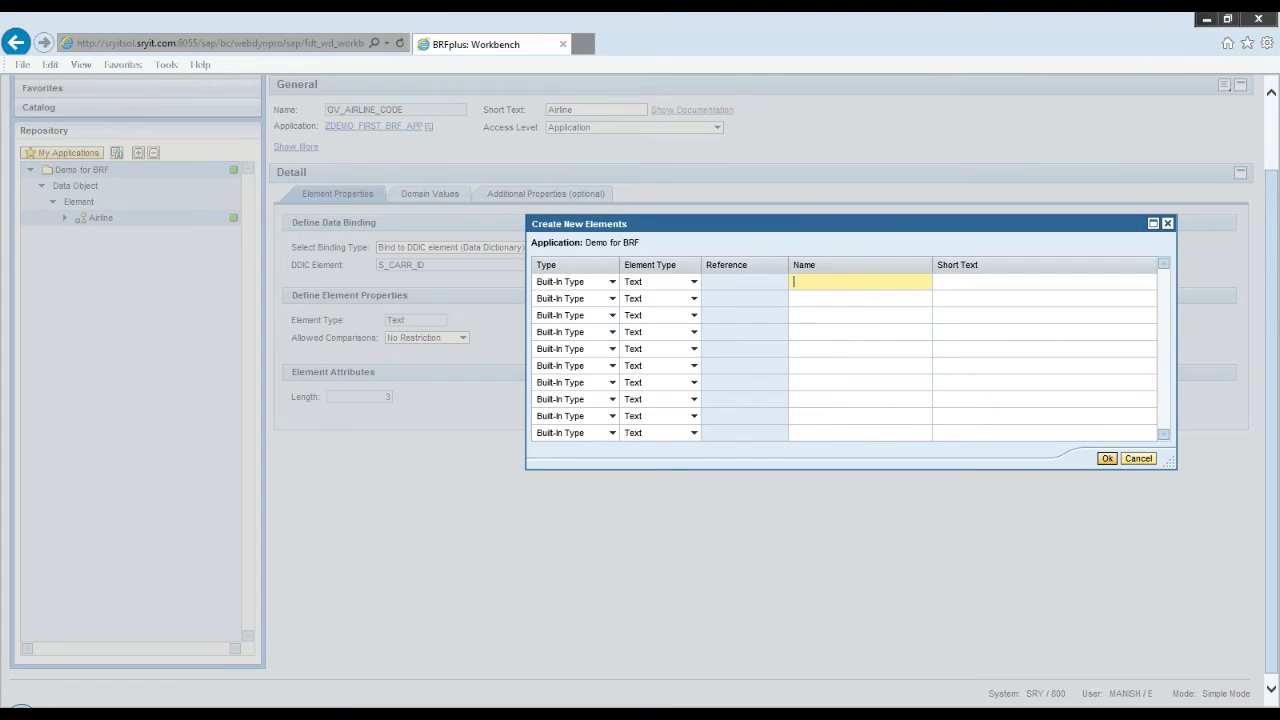
{"action": "key", "text": "Caps_Lock"}
{"action": "type", "text": "GV_TEXT"}
Step: Set the second row to a DDIC Element with reference S_PRICE and enter the name GV_FLIGHT_PRICE
{"action": "left_click", "coordinate": [610, 299]}
{"action": "left_click", "coordinate": [600, 327]}
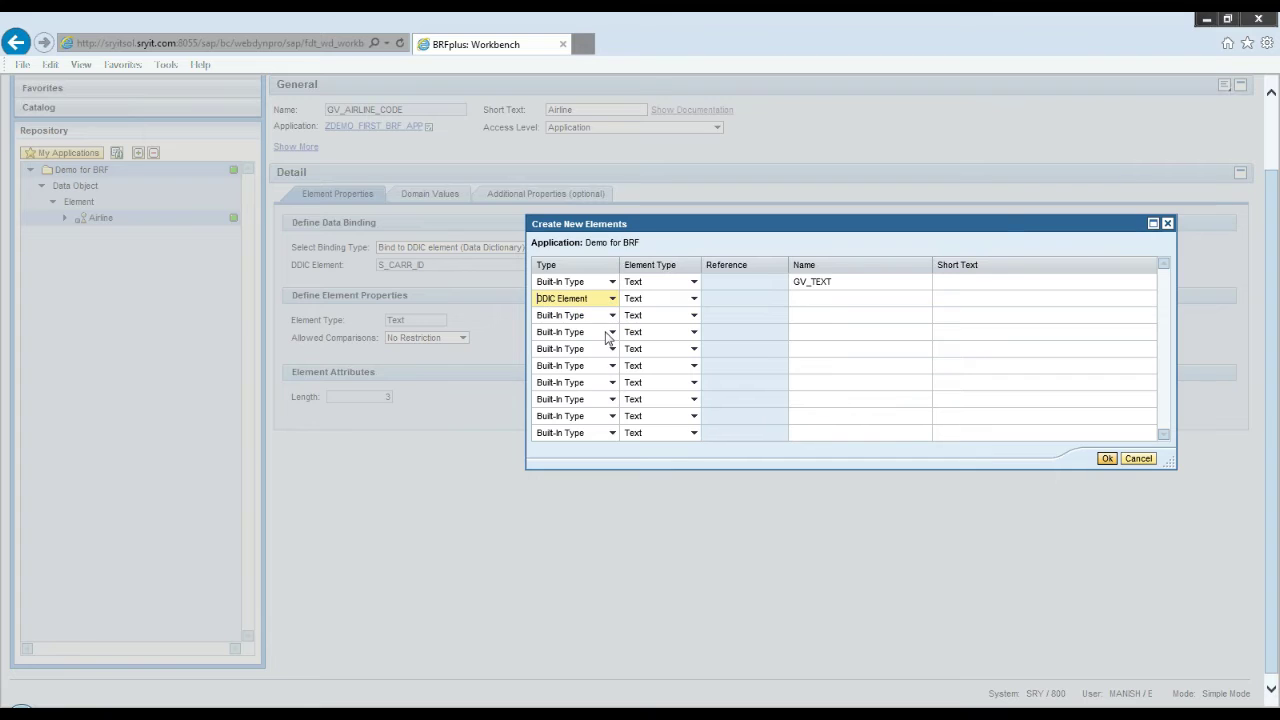
{"action": "left_click", "coordinate": [722, 304]}
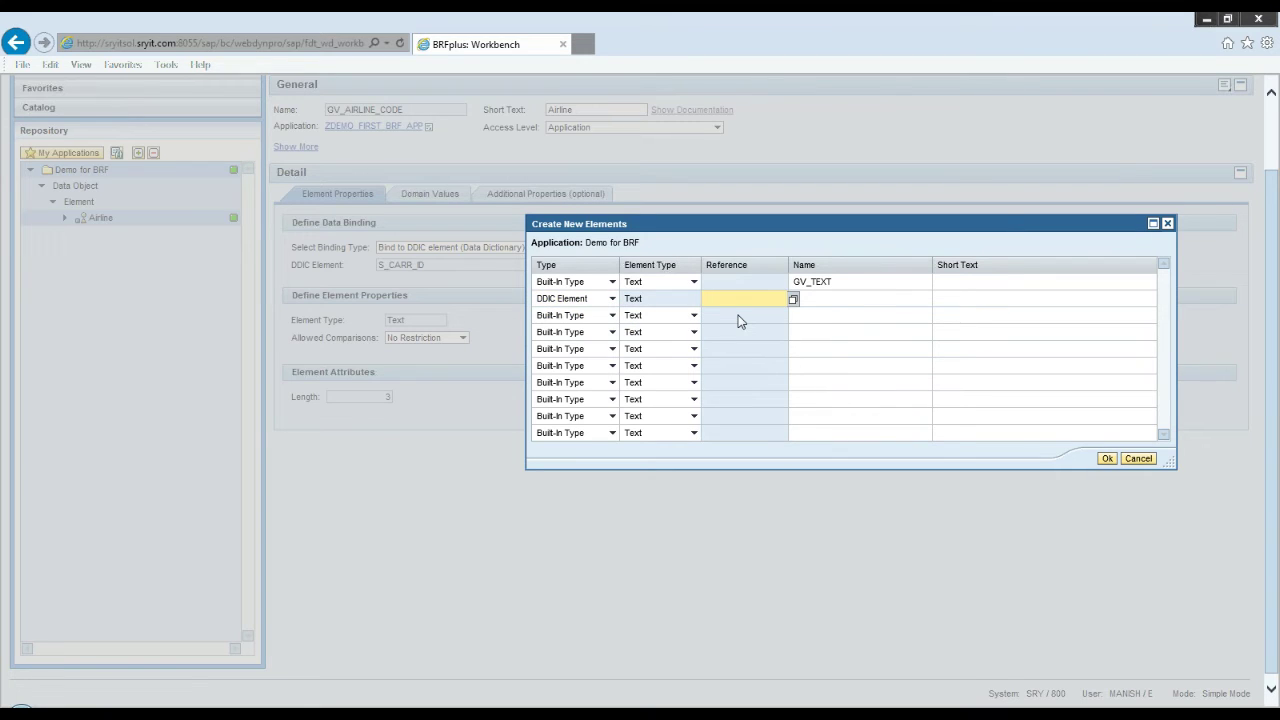
{"action": "type", "text": "S_PRICE"}
{"action": "key", "text": "Tab"}
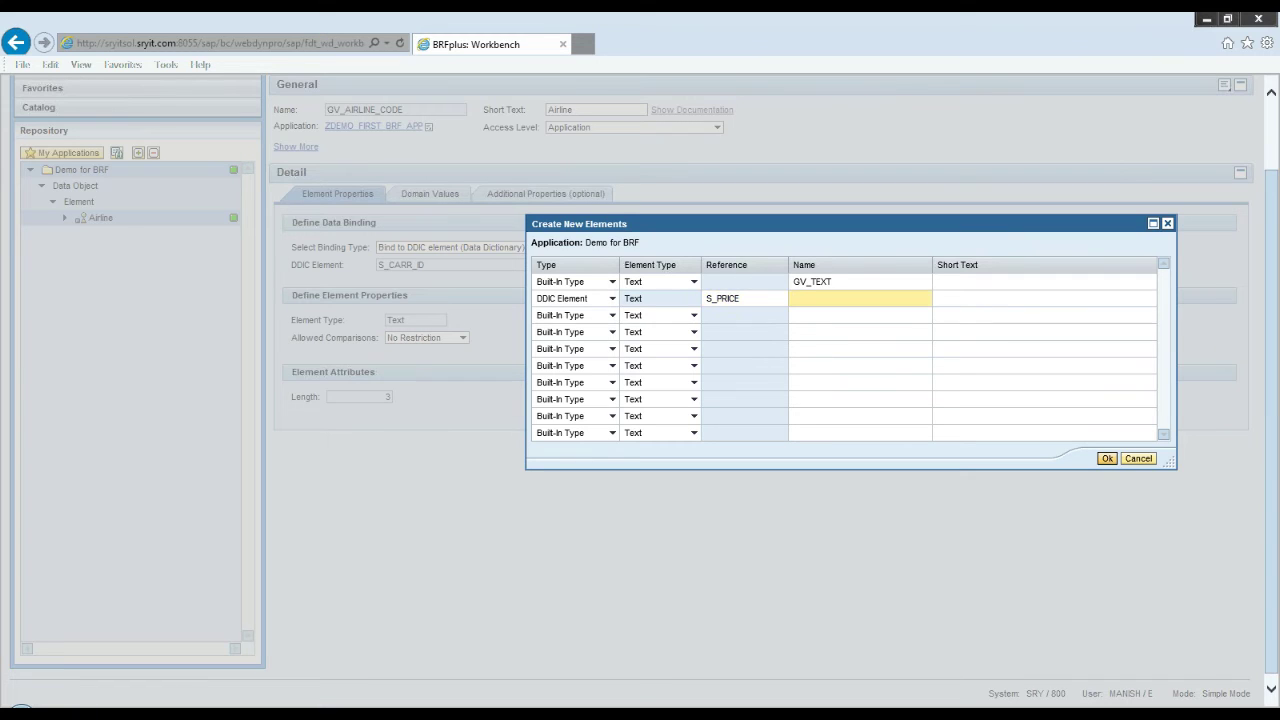
{"action": "type", "text": "GV_FLIGHT_PRICE"}
Step: Make the third row a reference to the existing data object GV_AIRLINE_CODE from application ZDEMO_FIRST_BRF_APP
{"action": "left_click", "coordinate": [612, 317]}
{"action": "left_click", "coordinate": [609, 362]}
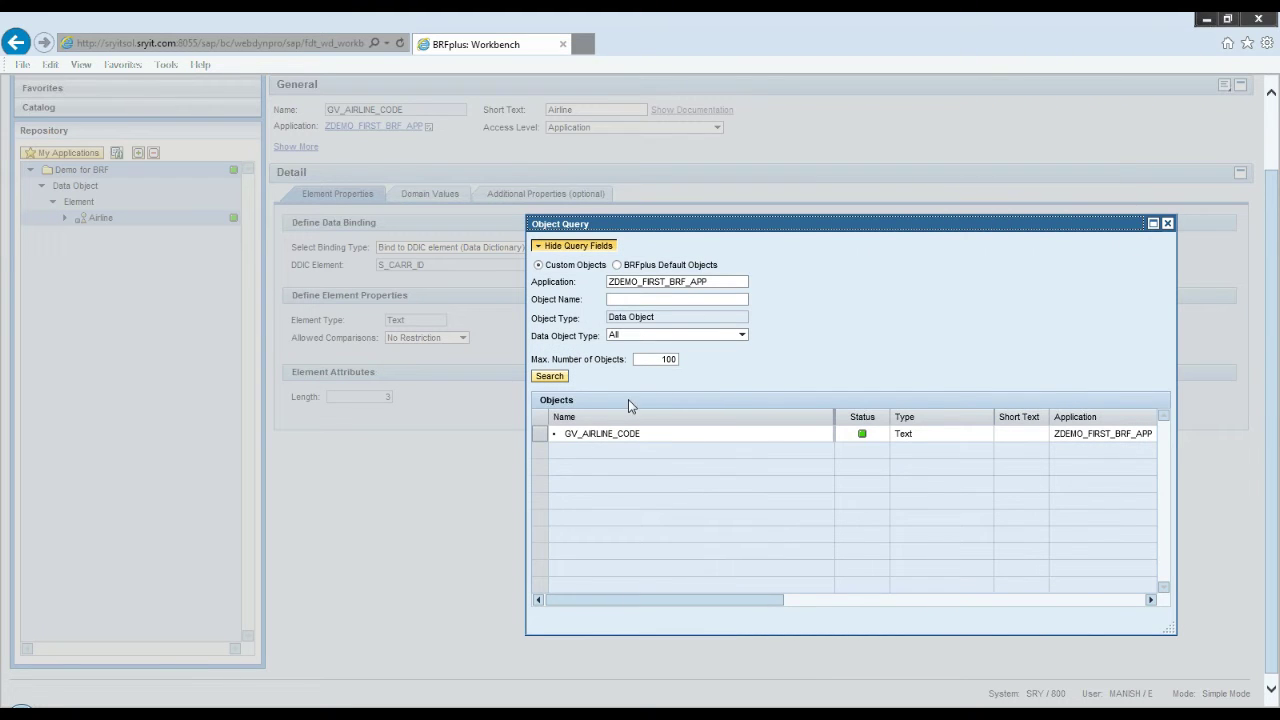
{"action": "left_click", "coordinate": [677, 299]}
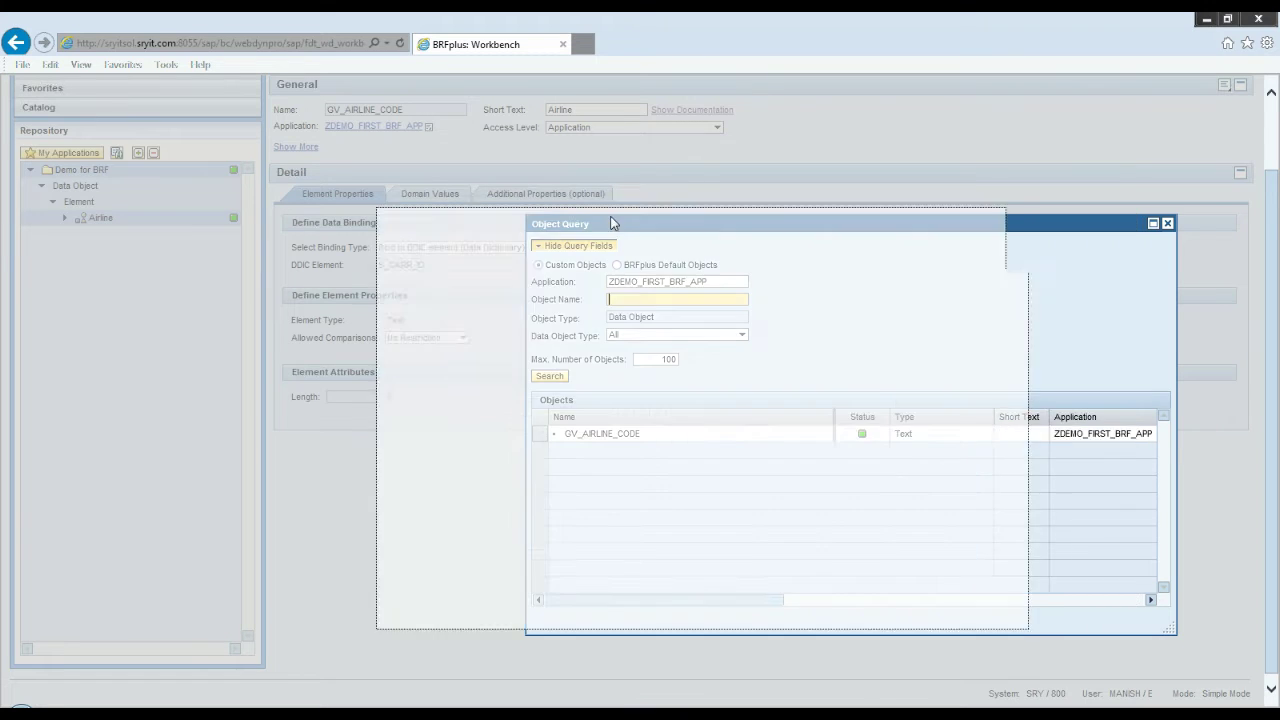
{"action": "left_click_drag", "start_coordinate": [817, 232], "coordinate": [600, 217]}
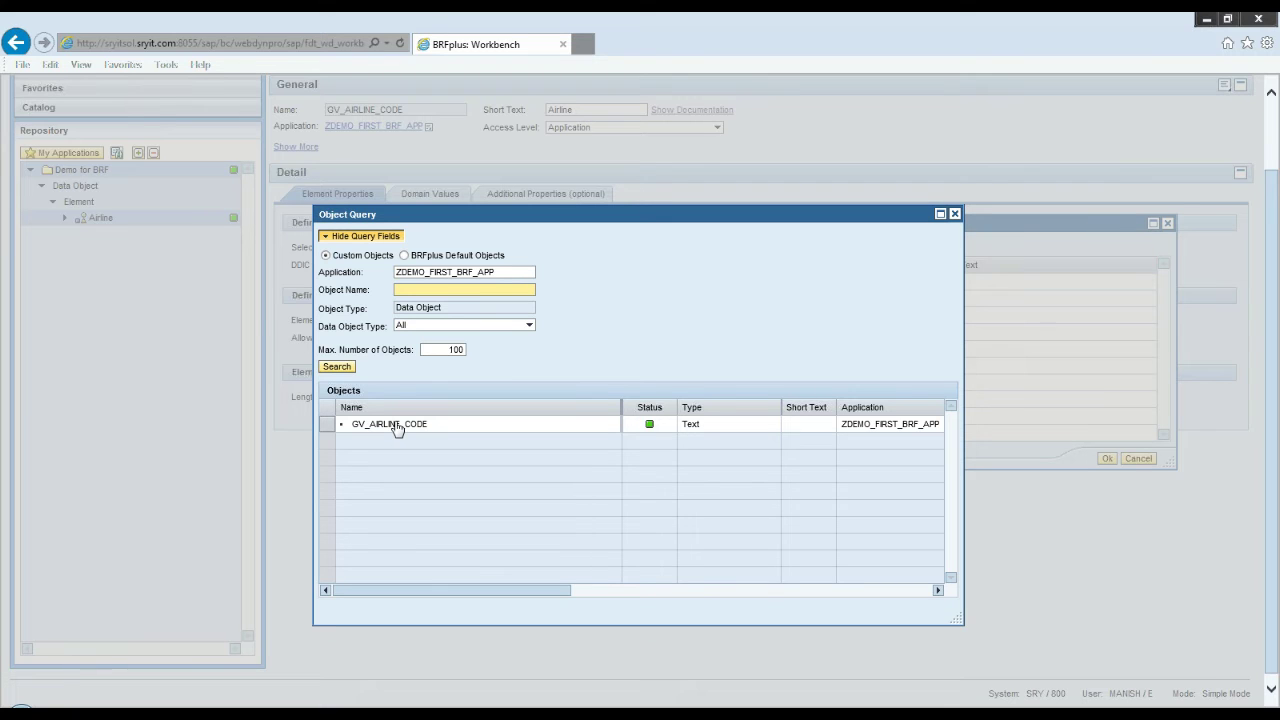
{"action": "left_click", "coordinate": [326, 425]}
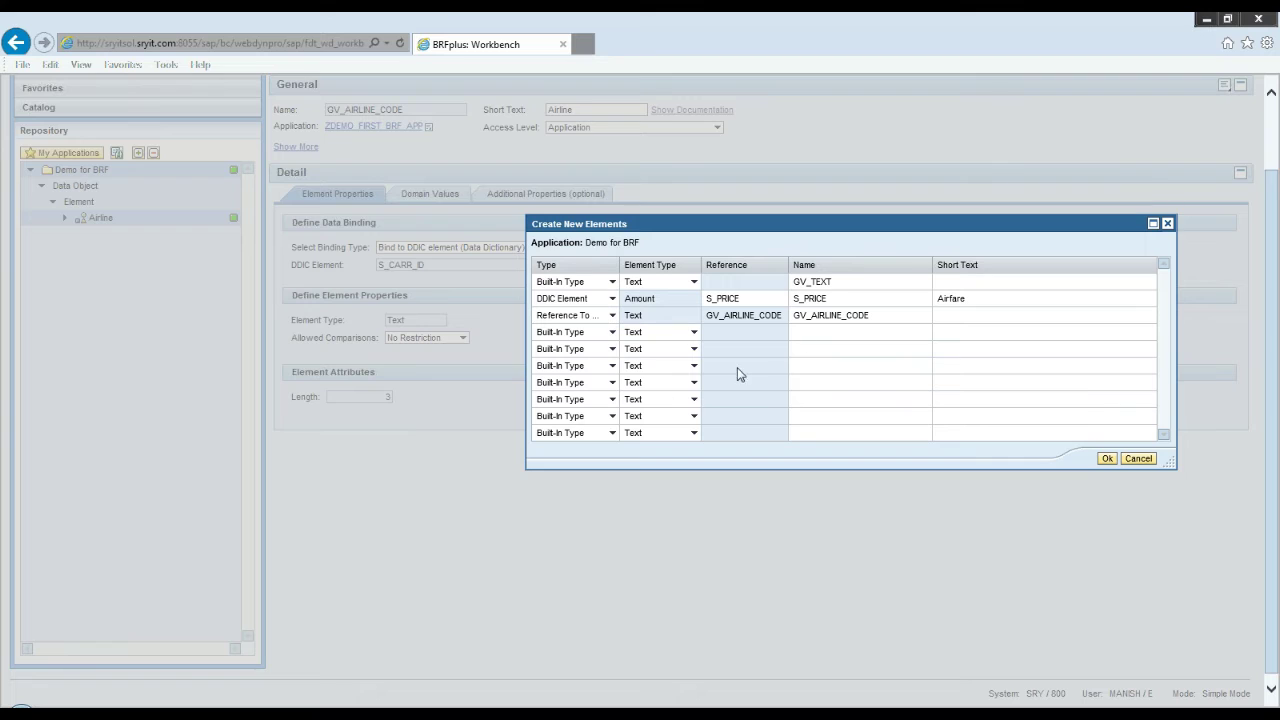
Step: Name the third element GV_AIRLINE_CODE1, create the listed elements and save
{"action": "left_click", "coordinate": [831, 315]}
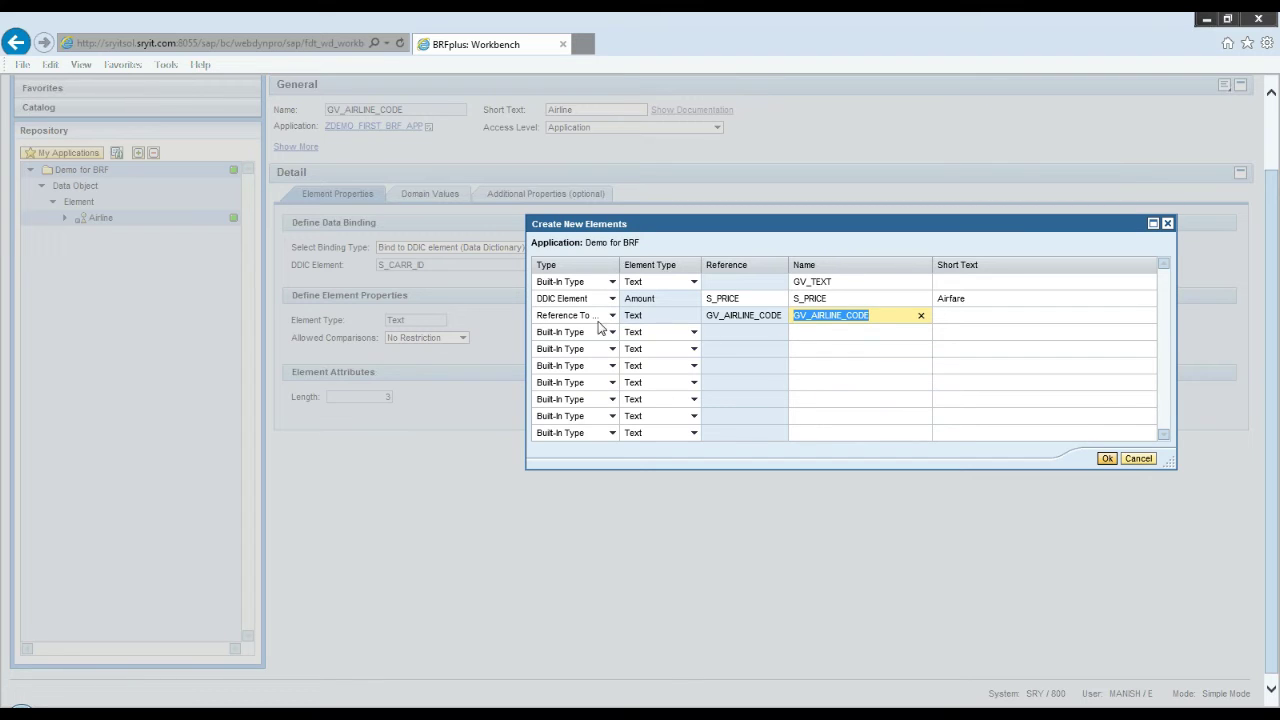
{"action": "left_click_drag", "start_coordinate": [796, 320], "coordinate": [886, 323]}
{"action": "type", "text": "1"}
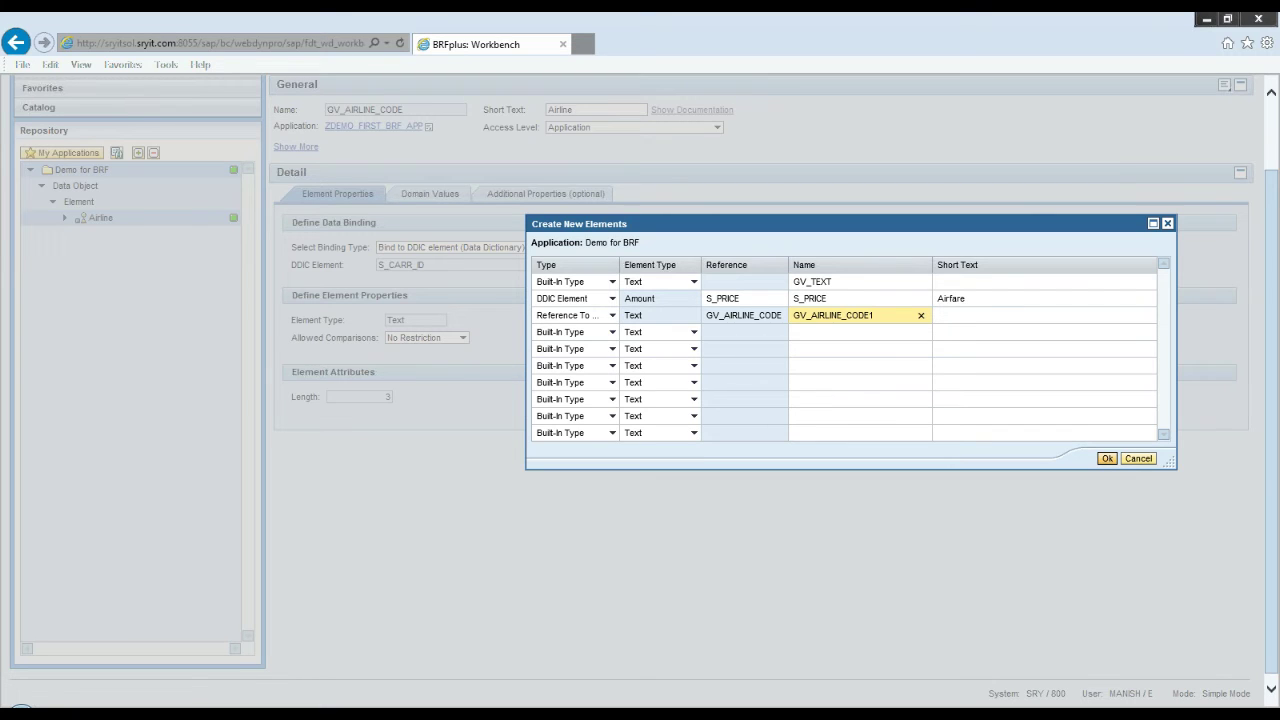
{"action": "left_click_drag", "start_coordinate": [830, 232], "coordinate": [670, 210]}
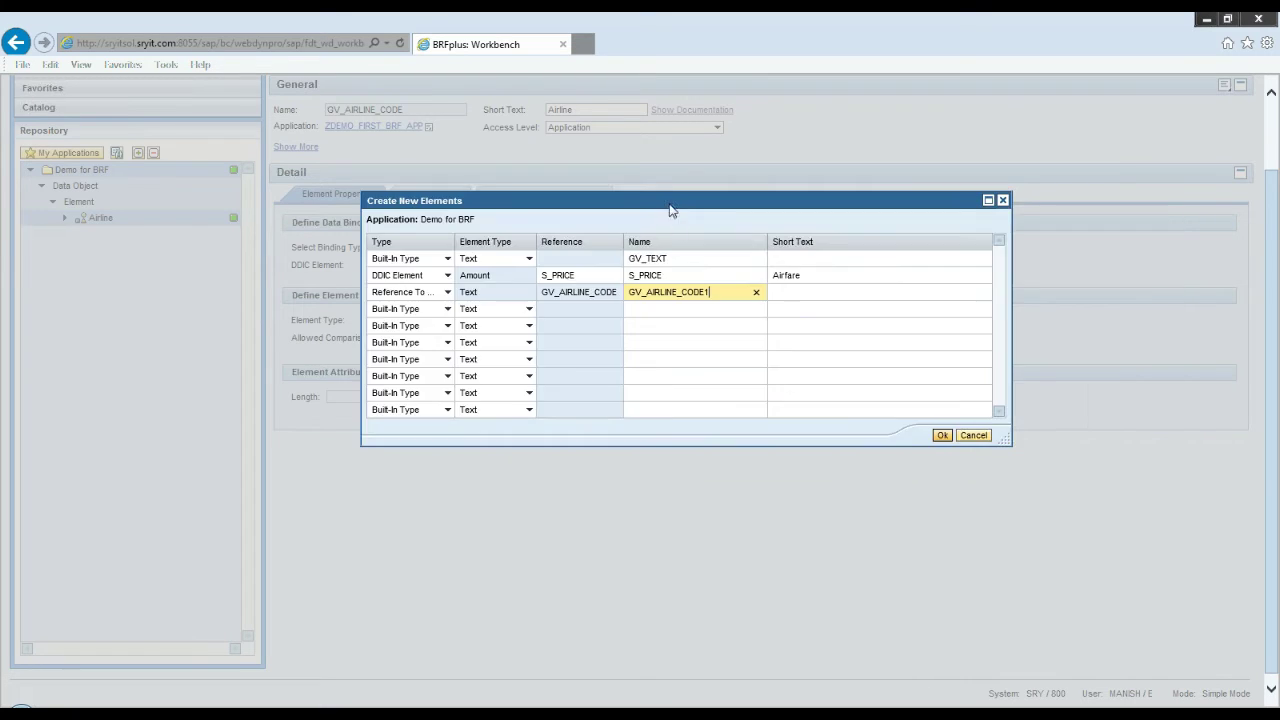
{"action": "left_click", "coordinate": [942, 437]}
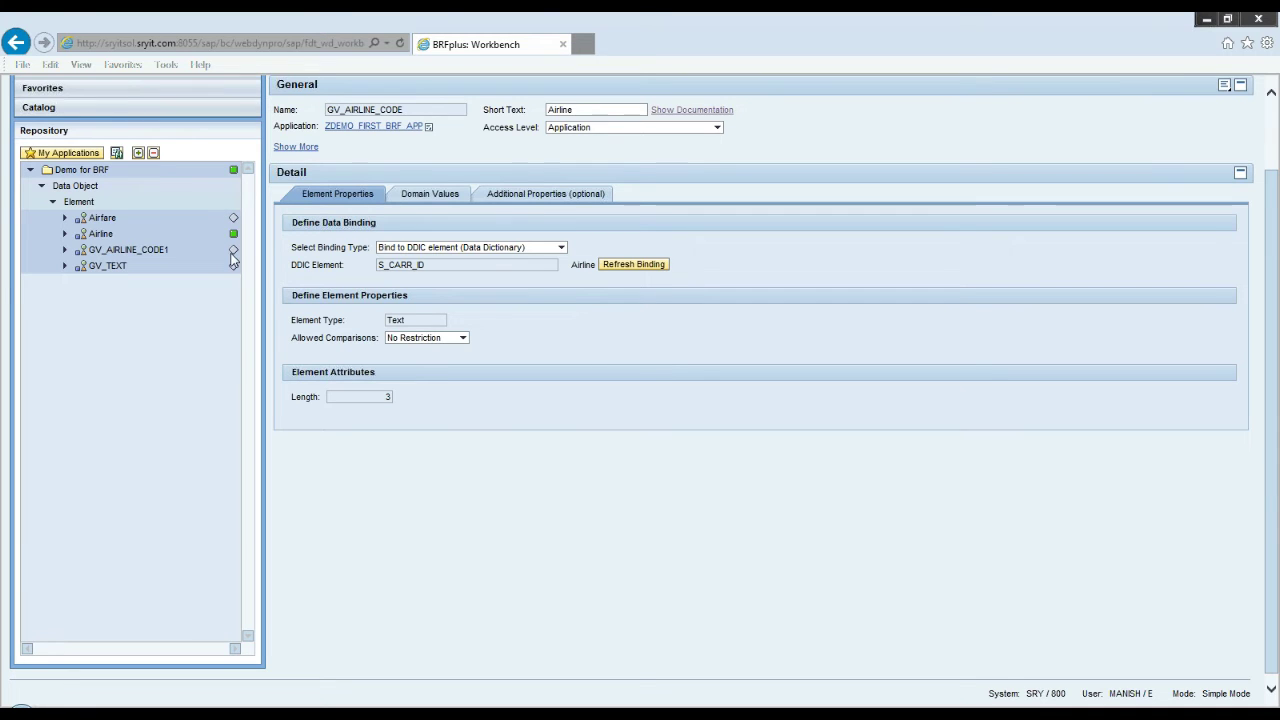
{"action": "scroll", "coordinate": [323, 143], "scroll_direction": "up", "scroll_amount": 2}
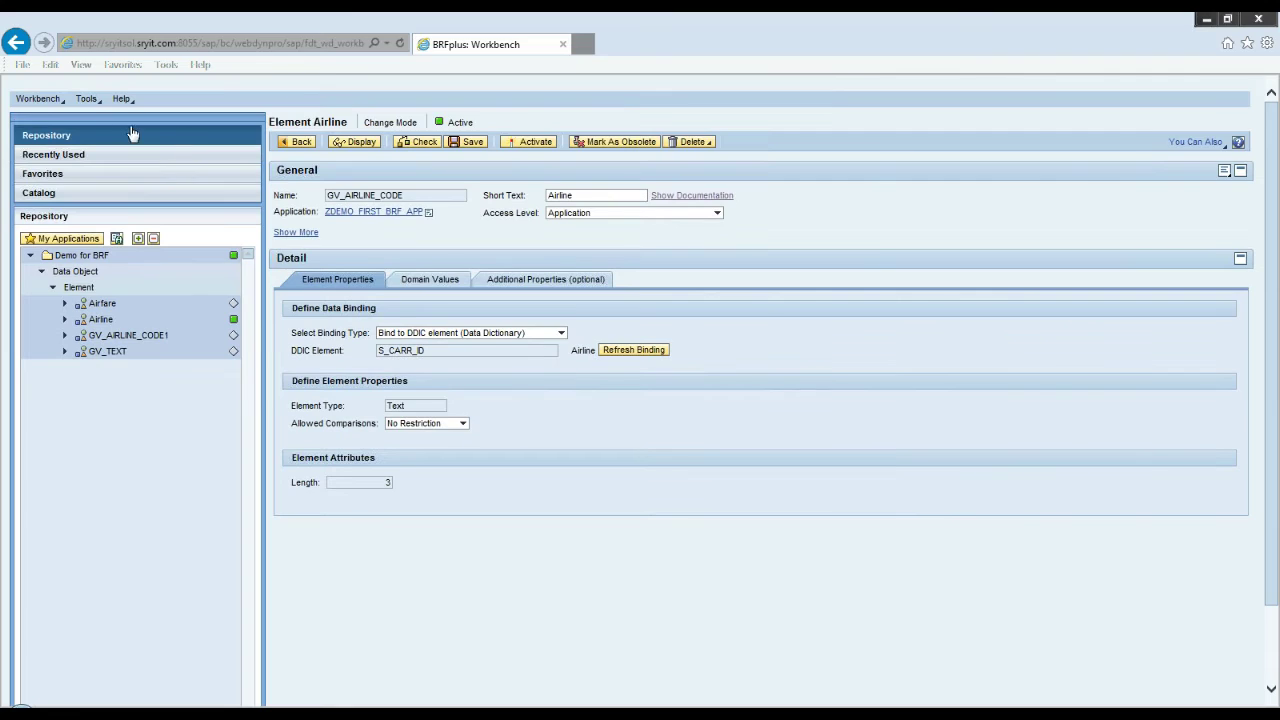
{"action": "left_click", "coordinate": [471, 143]}
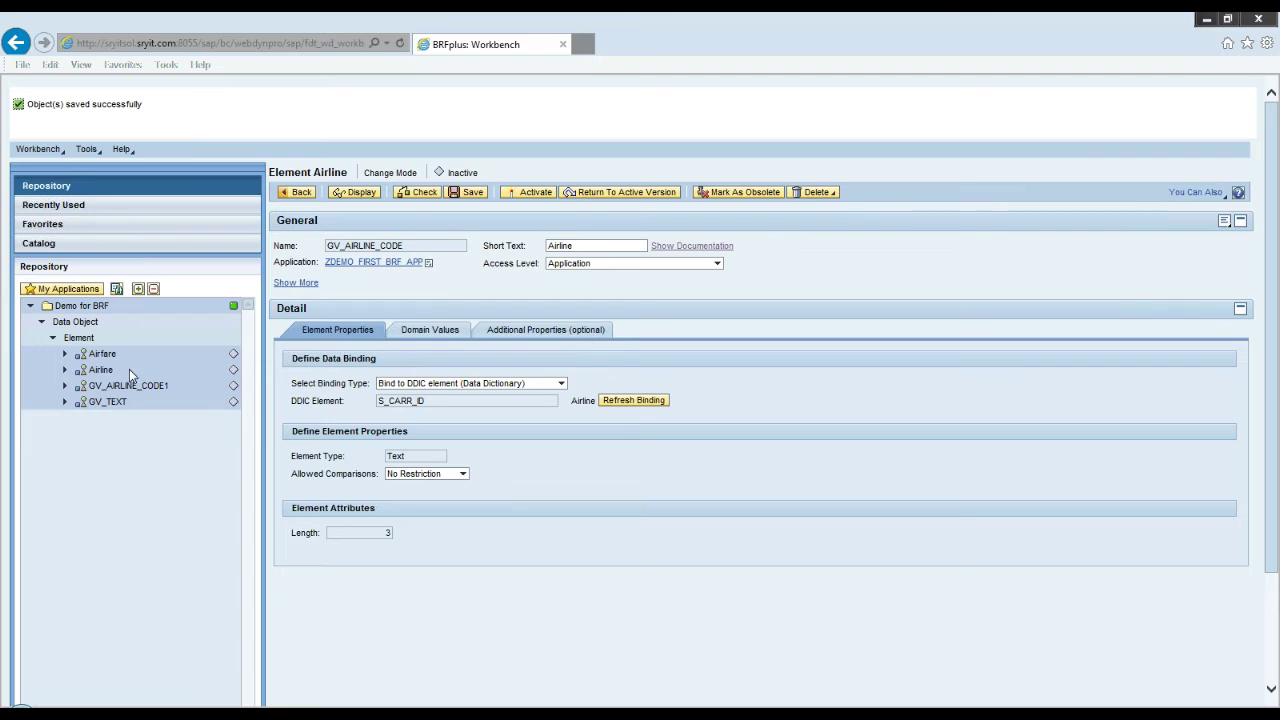
{"action": "left_click", "coordinate": [81, 341]}
{"action": "right_click", "coordinate": [87, 294]}
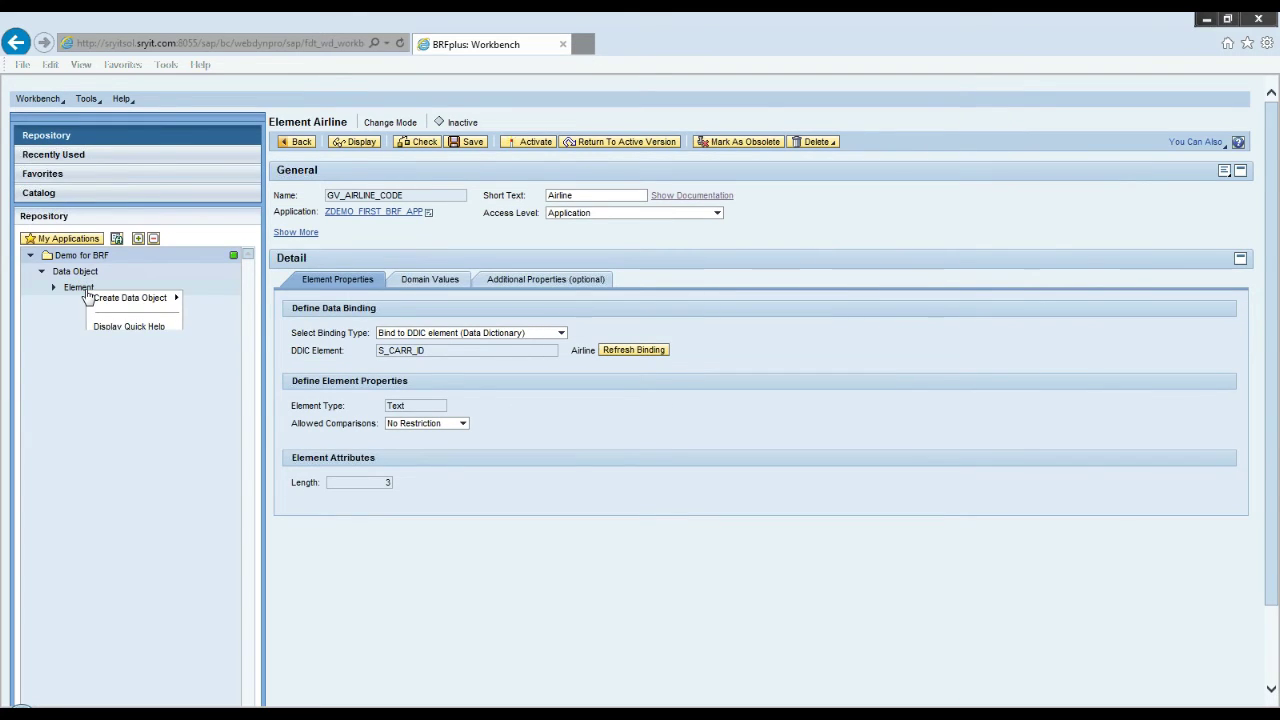
{"action": "mouse_move", "coordinate": [104, 303]}
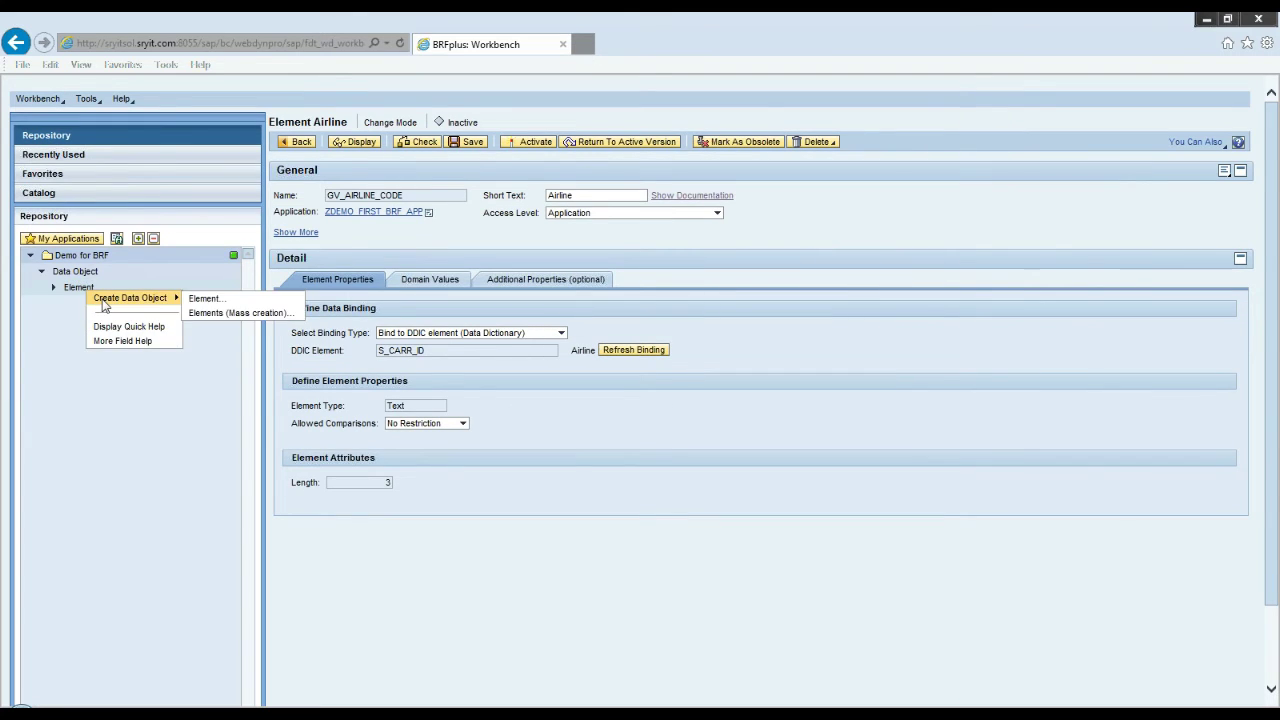
{"action": "left_click", "coordinate": [53, 288]}
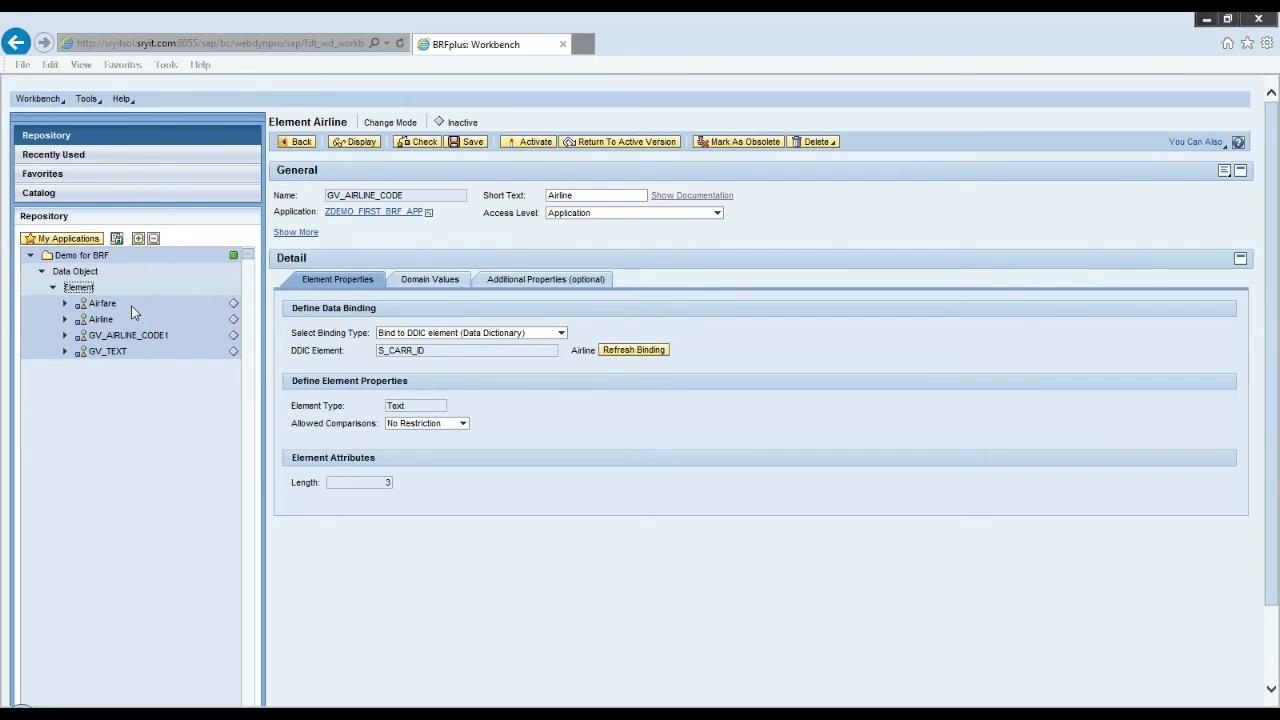
{"action": "left_click", "coordinate": [128, 335]}
{"action": "key", "text": "alt+Tab"}
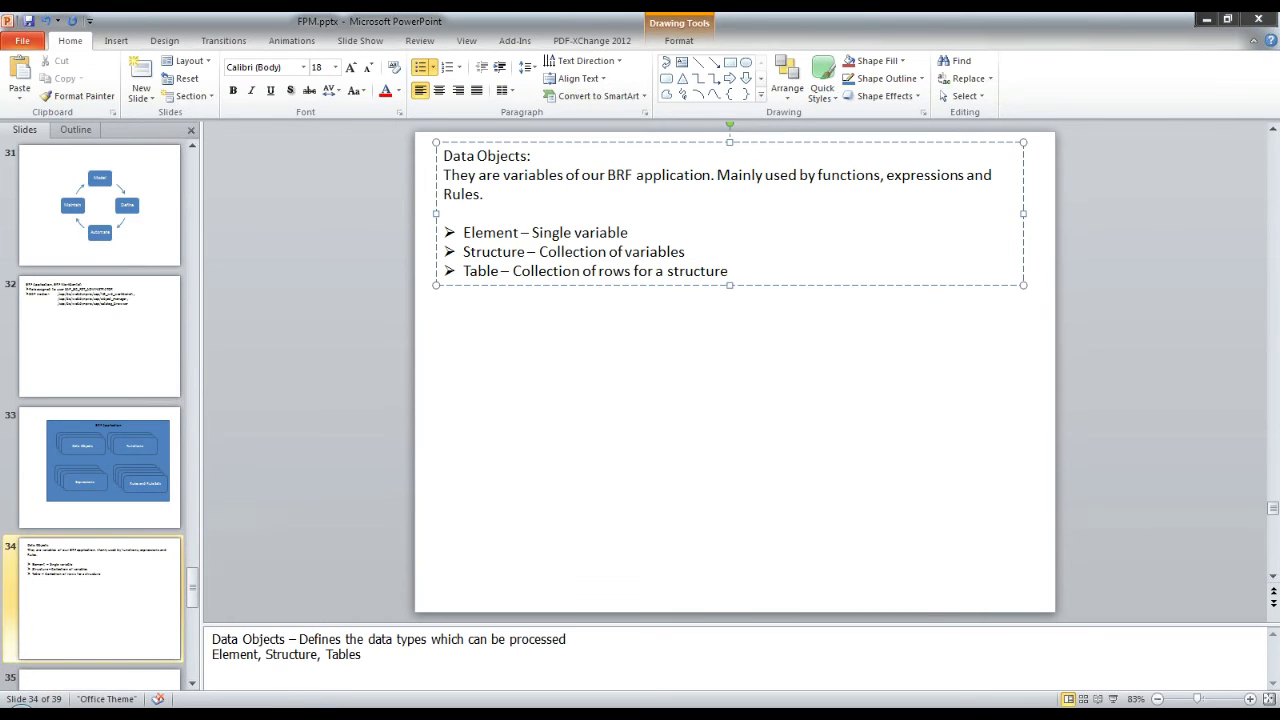
{"action": "key", "text": "alt+Tab"}
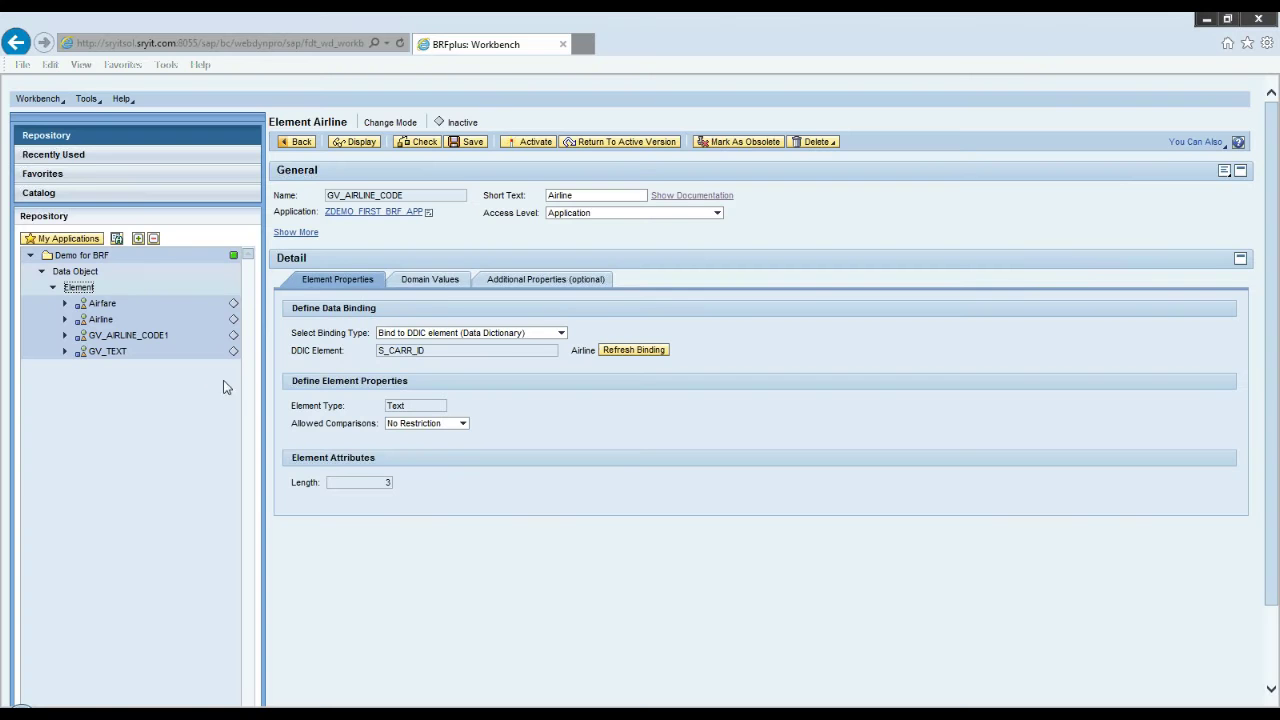
Step: Activate the elements Airfare, Airline, GV_AIRLINE_CODE1 and GV_TEXT one after another
{"action": "right_click", "coordinate": [97, 308]}
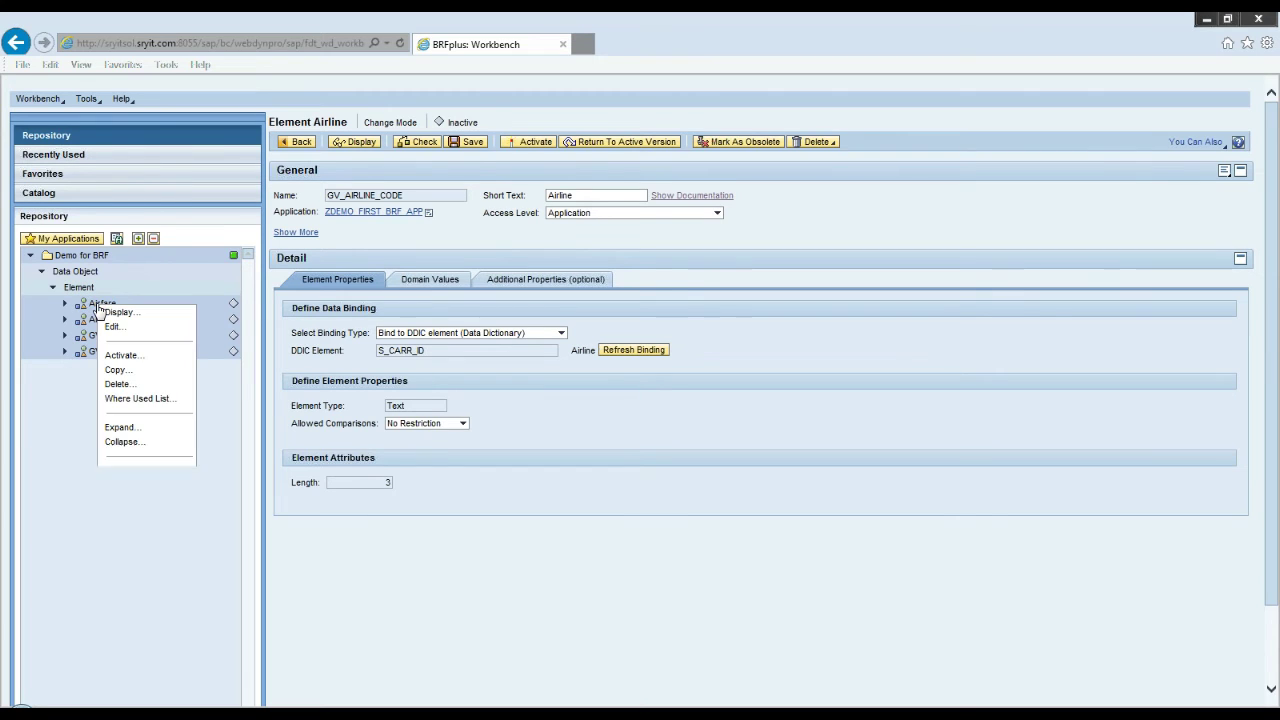
{"action": "left_click", "coordinate": [94, 305]}
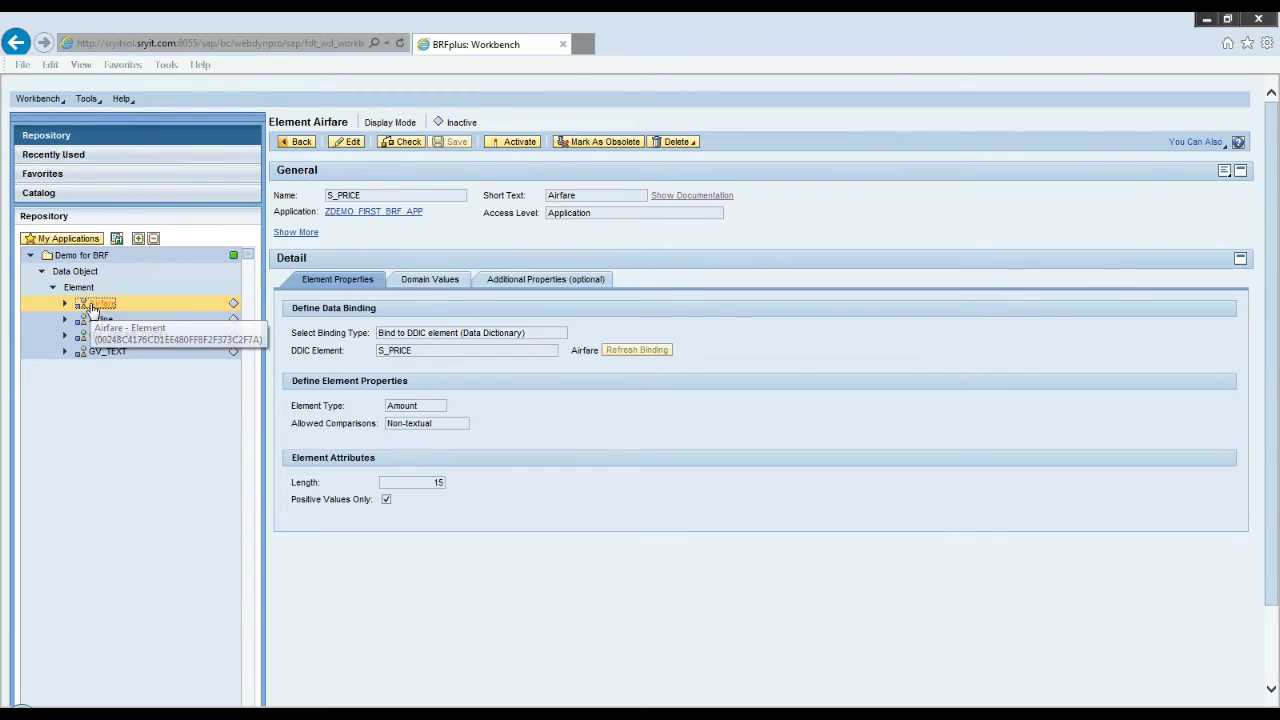
{"action": "left_click", "coordinate": [509, 146]}
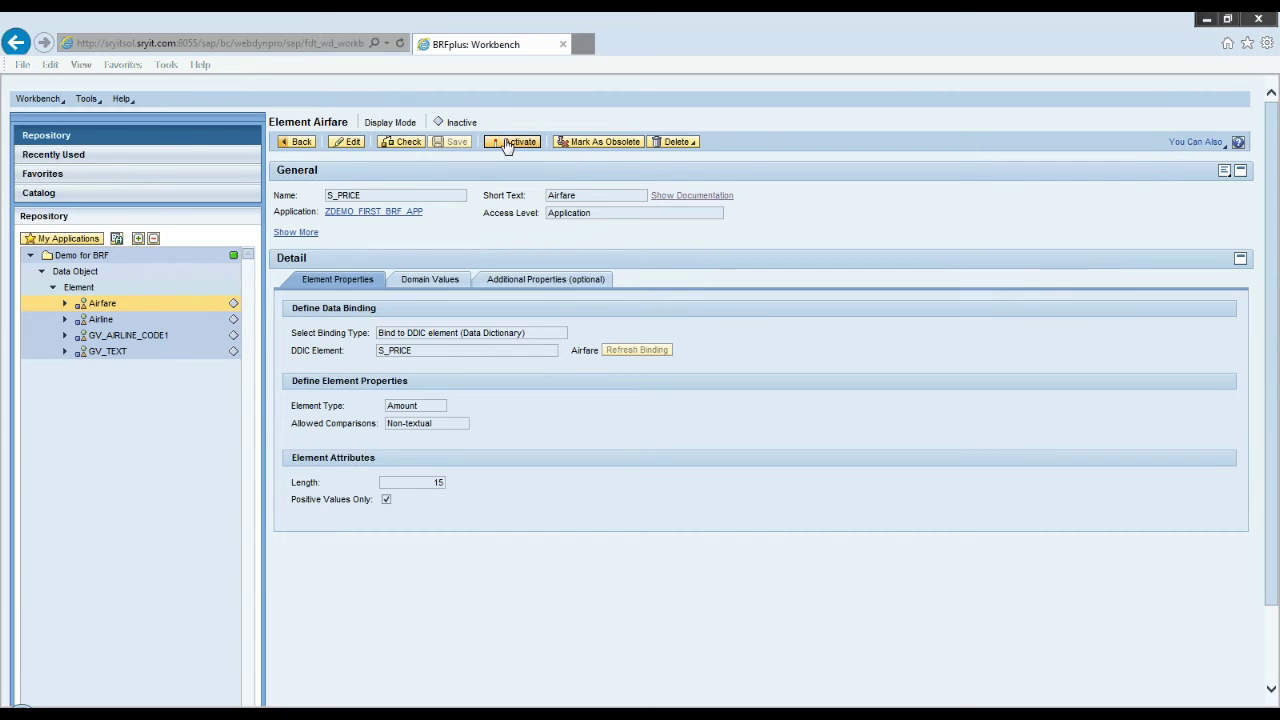
{"action": "left_click", "coordinate": [507, 145]}
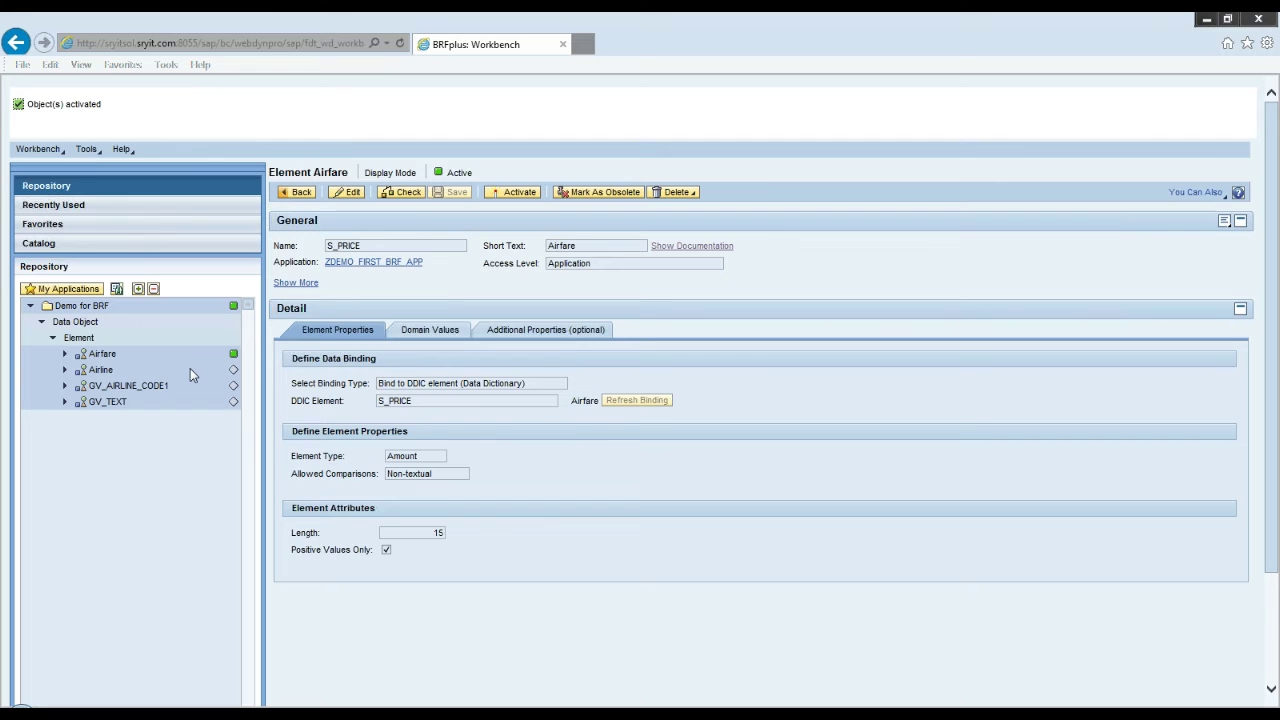
{"action": "left_click", "coordinate": [487, 197]}
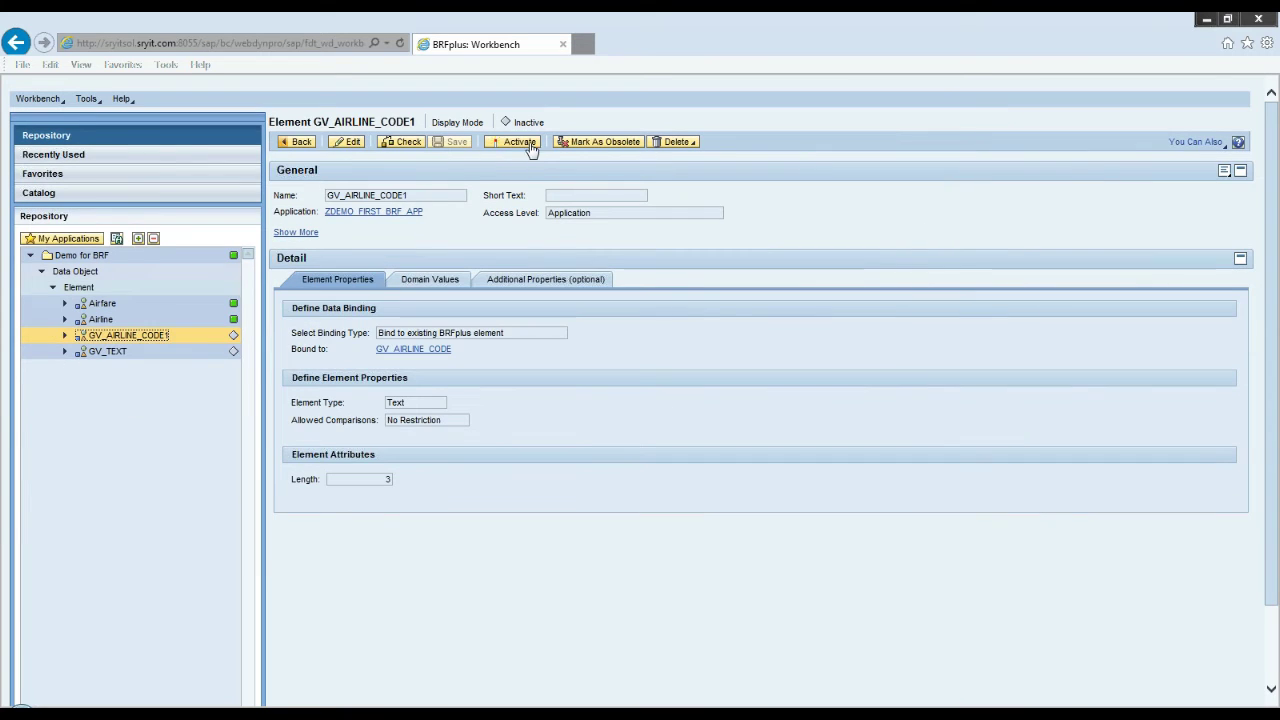
{"action": "left_click", "coordinate": [530, 143]}
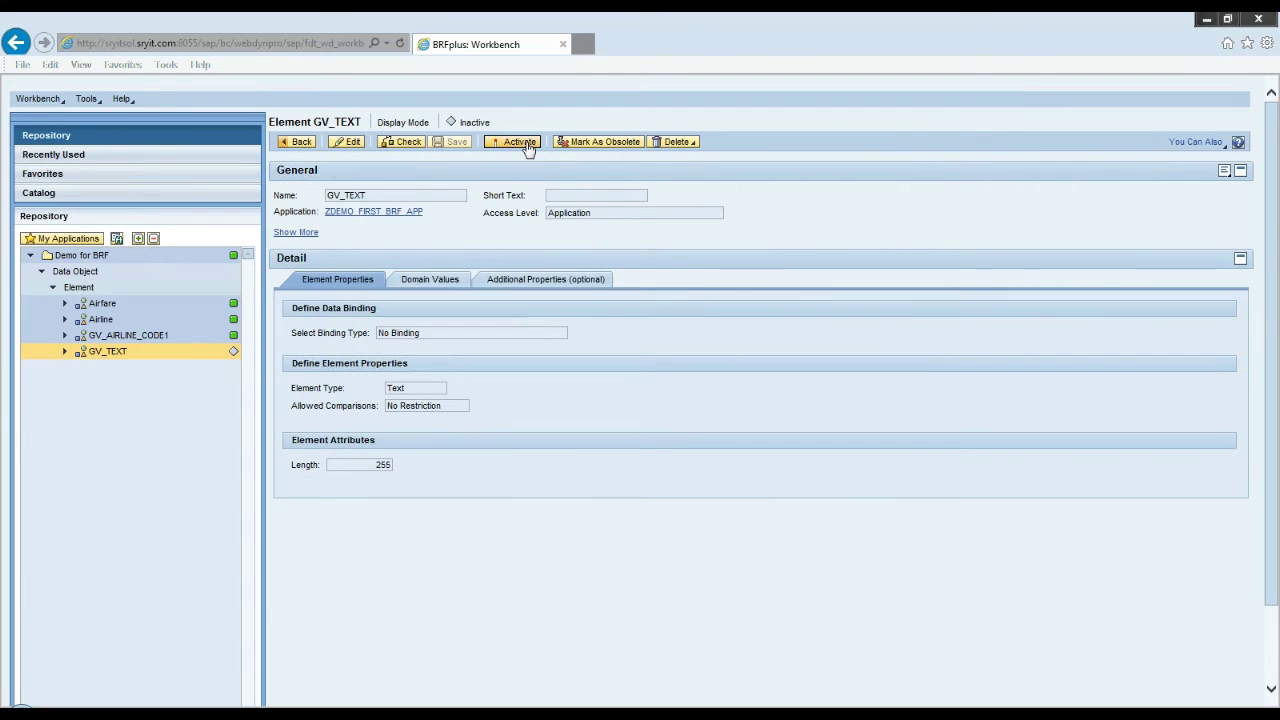
{"action": "left_click", "coordinate": [524, 143]}
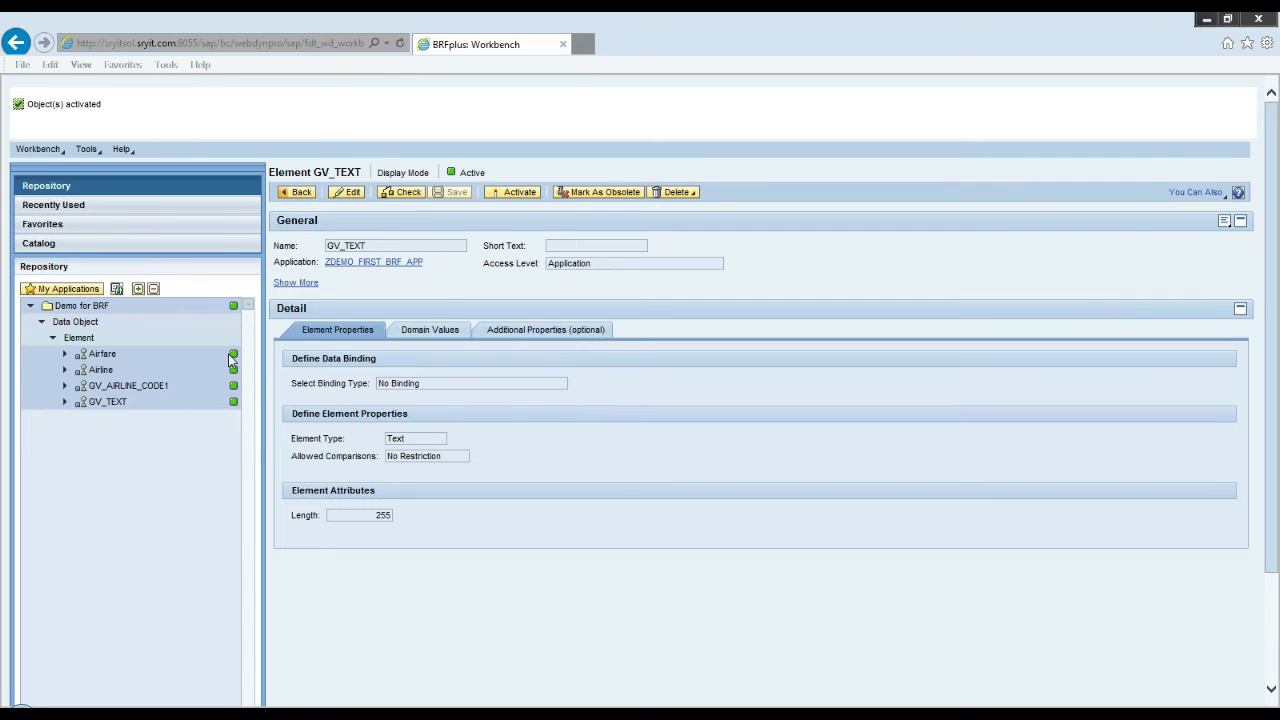
Step: Create the structure data object GS_FLIGHT with short text and text Flight Data, and go to its definition
{"action": "right_click", "coordinate": [88, 328]}
{"action": "mouse_move", "coordinate": [106, 332]}
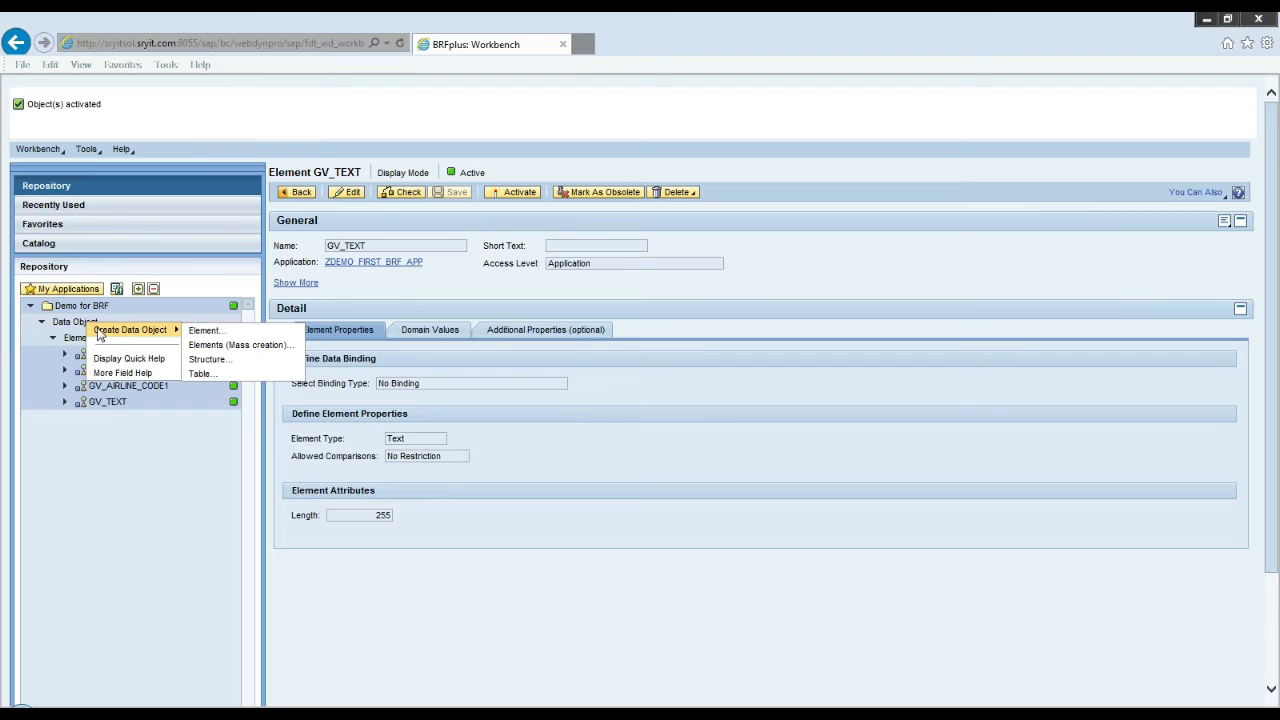
{"action": "left_click", "coordinate": [226, 362]}
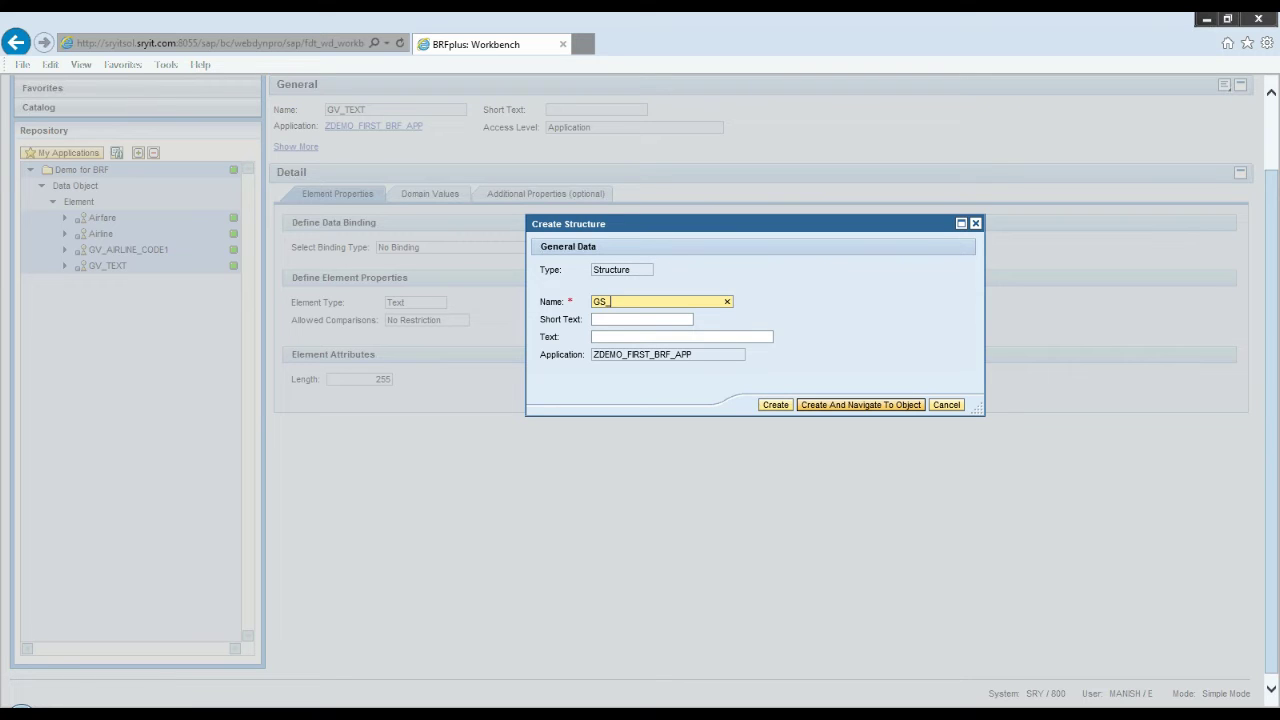
{"action": "type", "text": "GHT"}
{"action": "key", "text": "Tab"}
{"action": "key", "text": "Caps_Lock"}
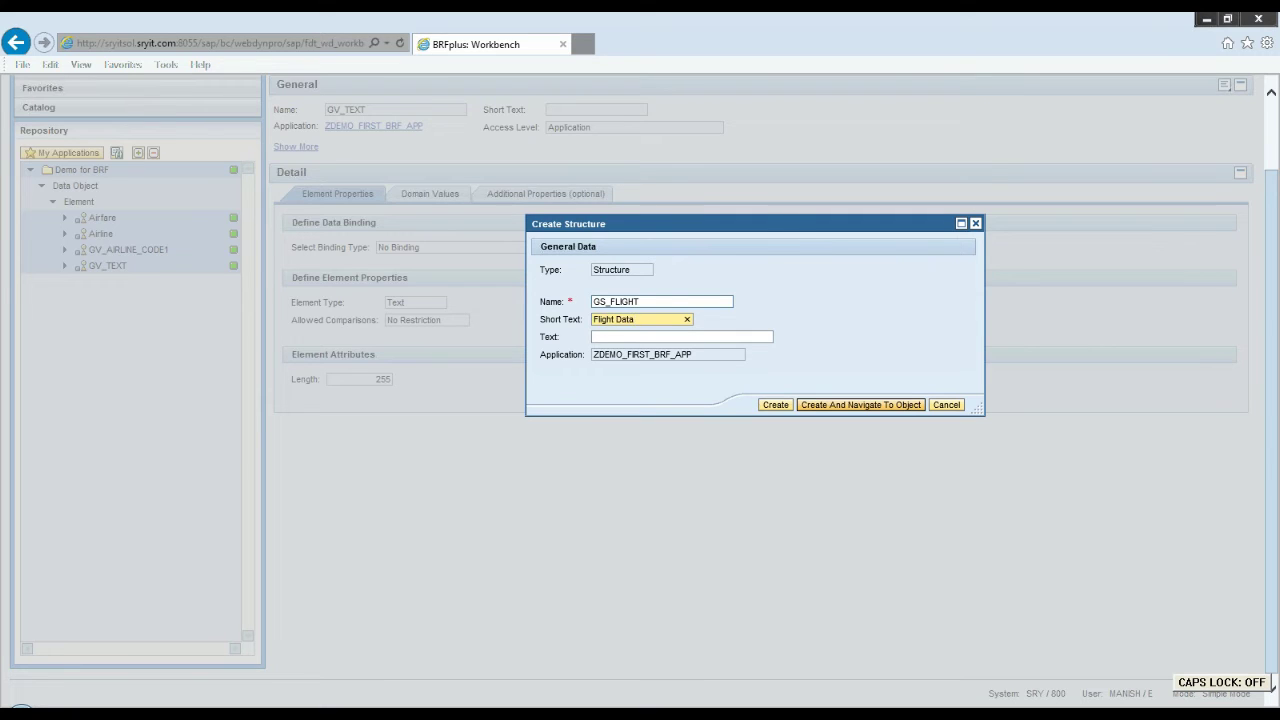
{"action": "key", "text": "ctrl+a"}
{"action": "key", "text": "ctrl+c"}
{"action": "key", "text": "Tab"}
{"action": "key", "text": "ctrl+v"}
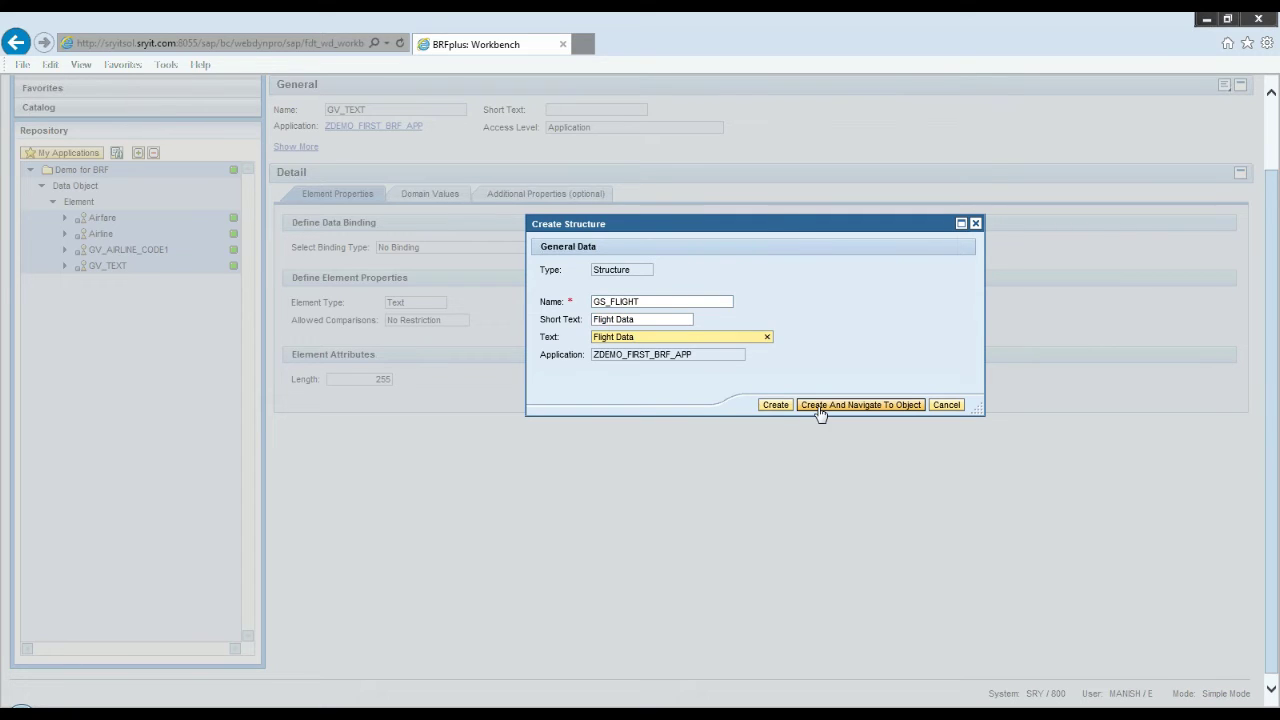
{"action": "left_click", "coordinate": [818, 410]}
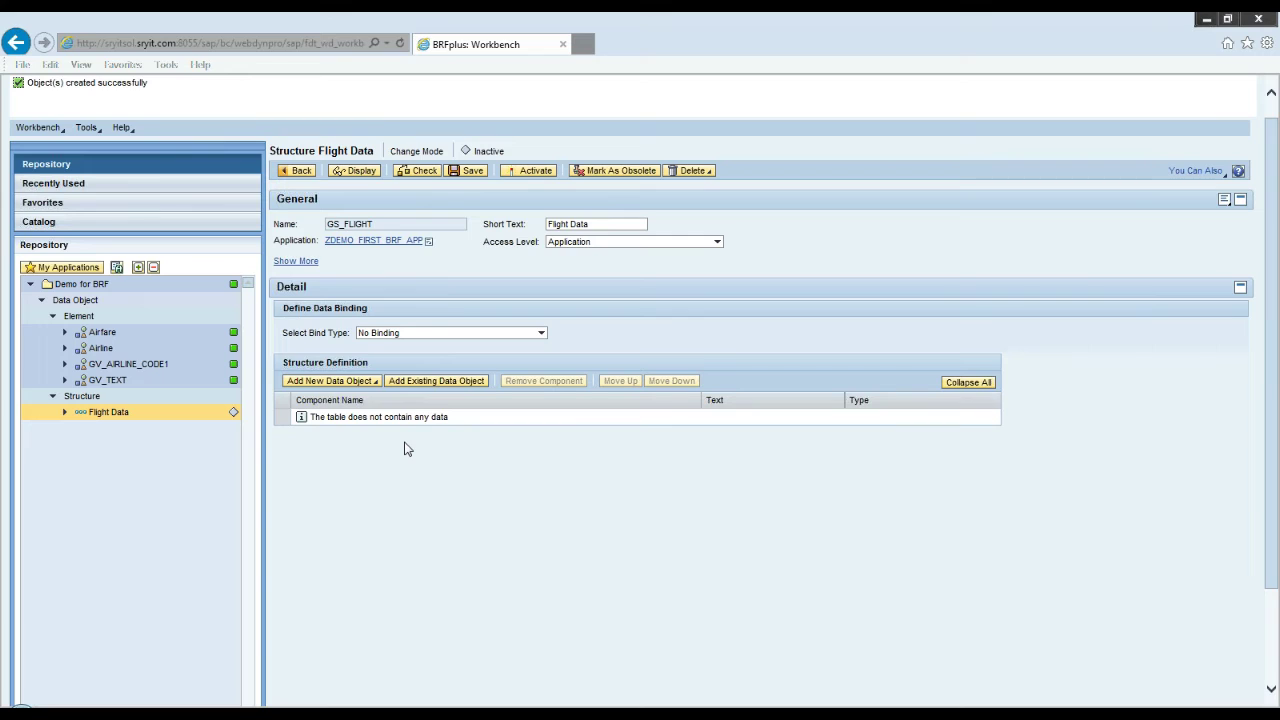
Step: With No Binding chosen, add the existing objects S_PRICE, GV_AIRLINE_CODE, GV_AIRLINE_CODE1 and GV_TEXT to the Flight Data structure and activate it
{"action": "left_click", "coordinate": [542, 335]}
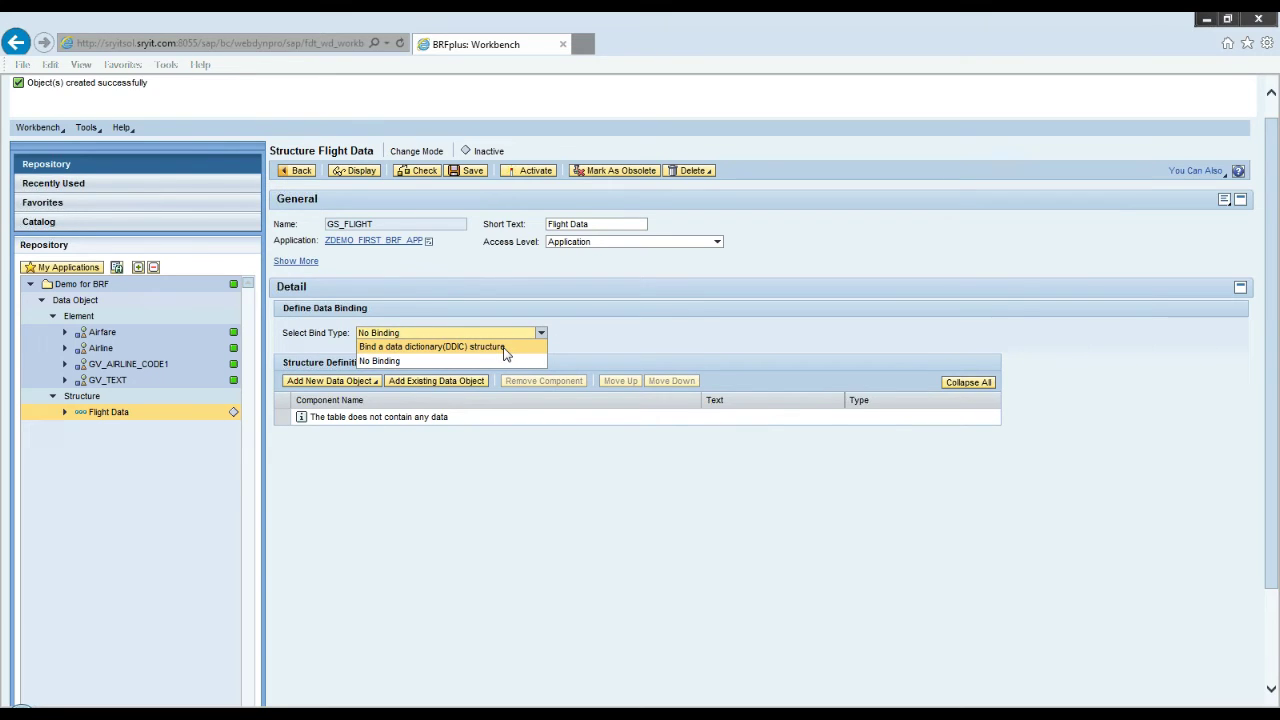
{"action": "left_click", "coordinate": [420, 361]}
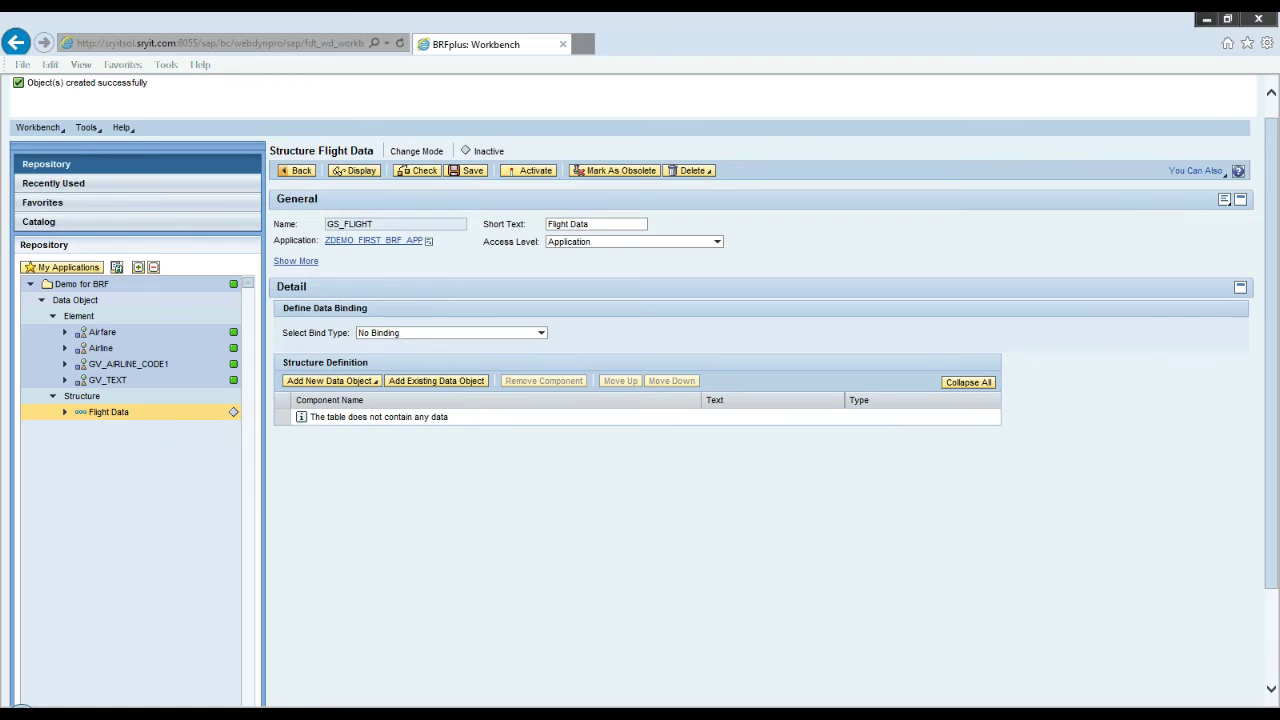
{"action": "left_click", "coordinate": [331, 384]}
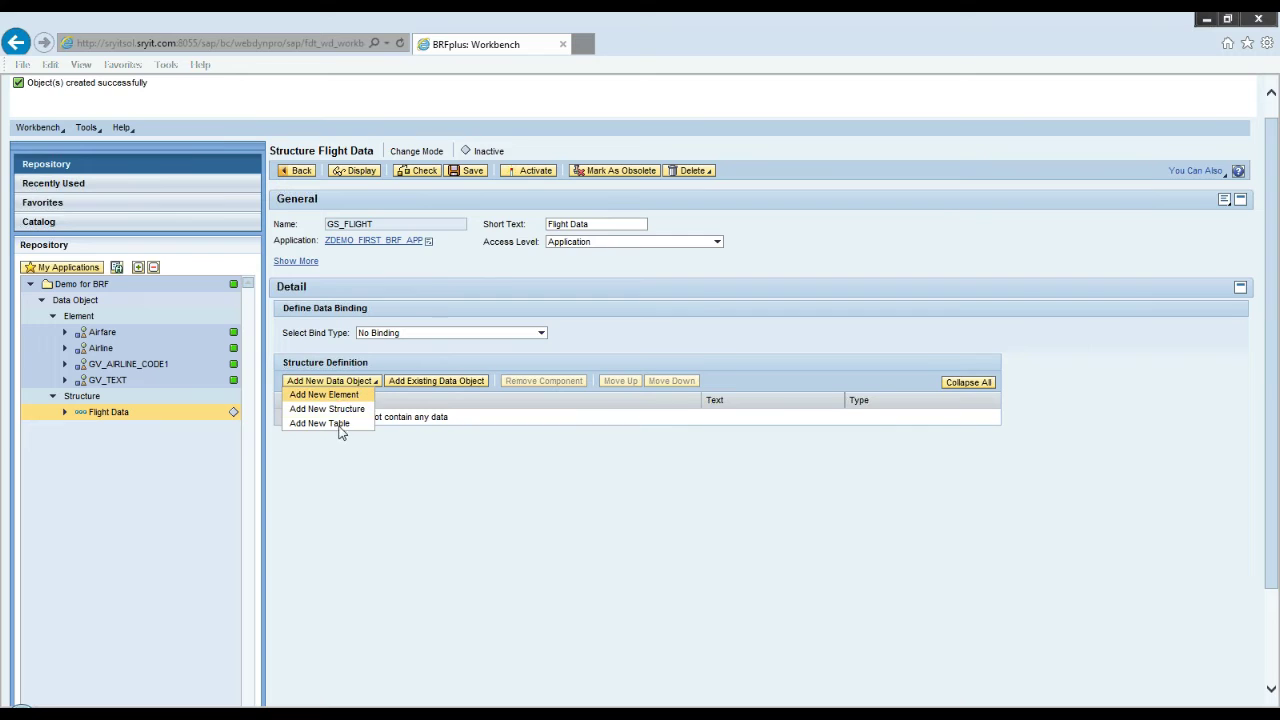
{"action": "left_click", "coordinate": [449, 383]}
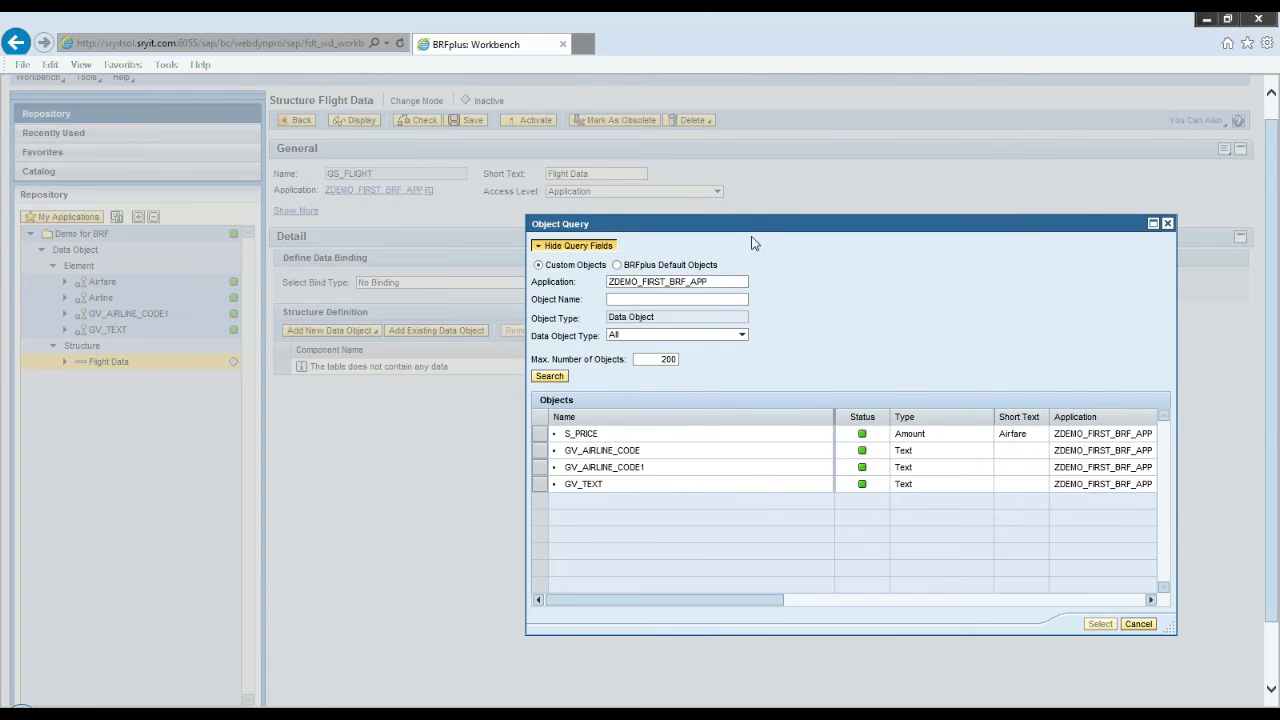
{"action": "left_click_drag", "start_coordinate": [753, 224], "coordinate": [661, 167]}
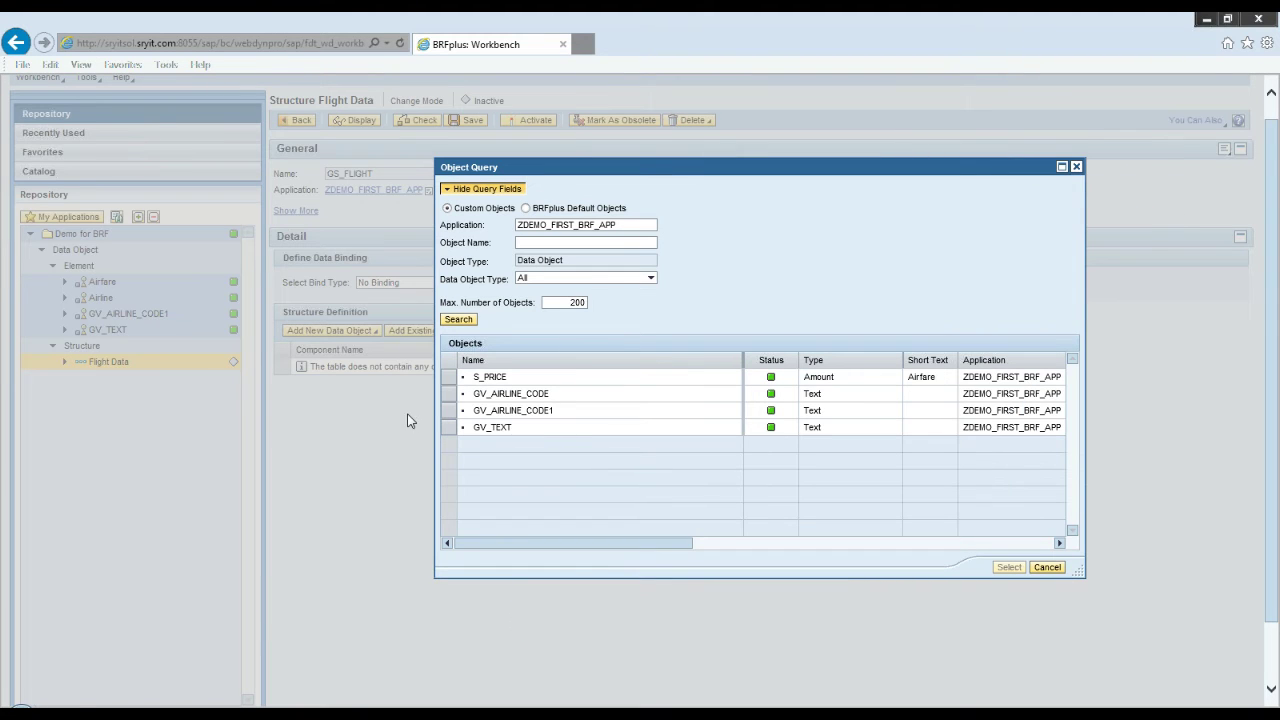
{"action": "left_click", "coordinate": [448, 377]}
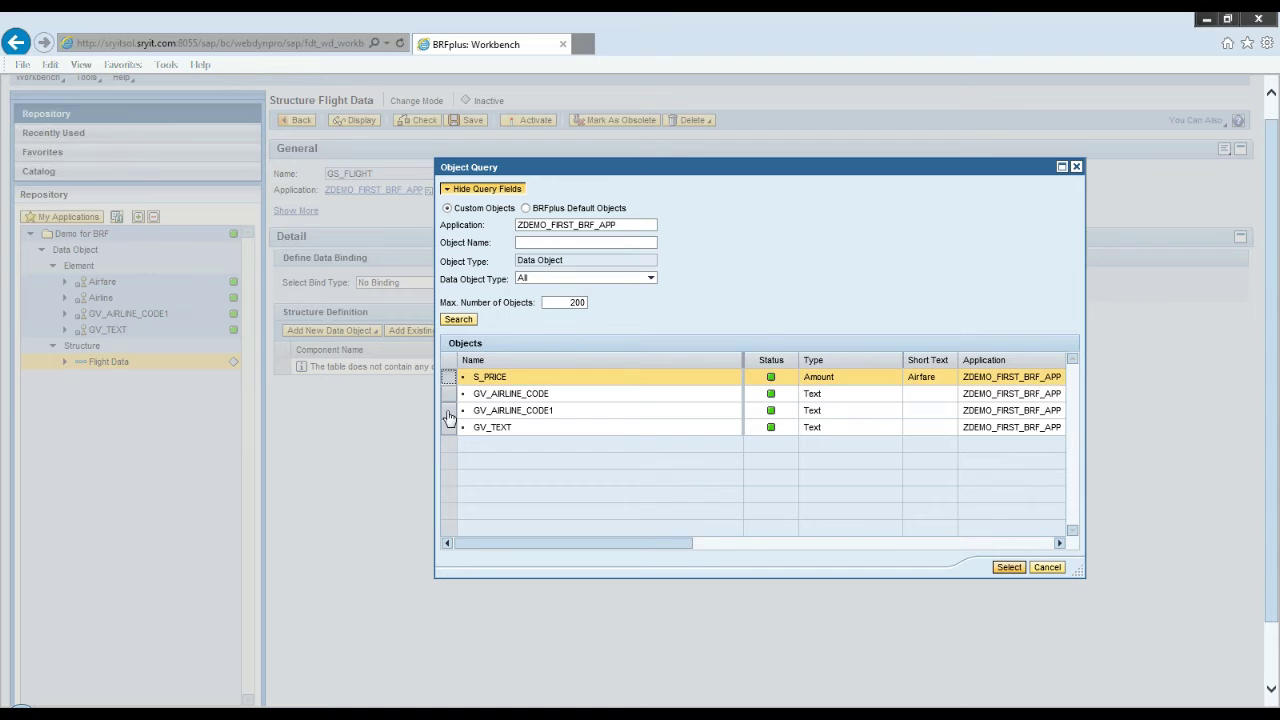
{"action": "left_click", "coordinate": [449, 394], "text": "ctrl"}
{"action": "left_click", "coordinate": [449, 411], "text": "ctrl"}
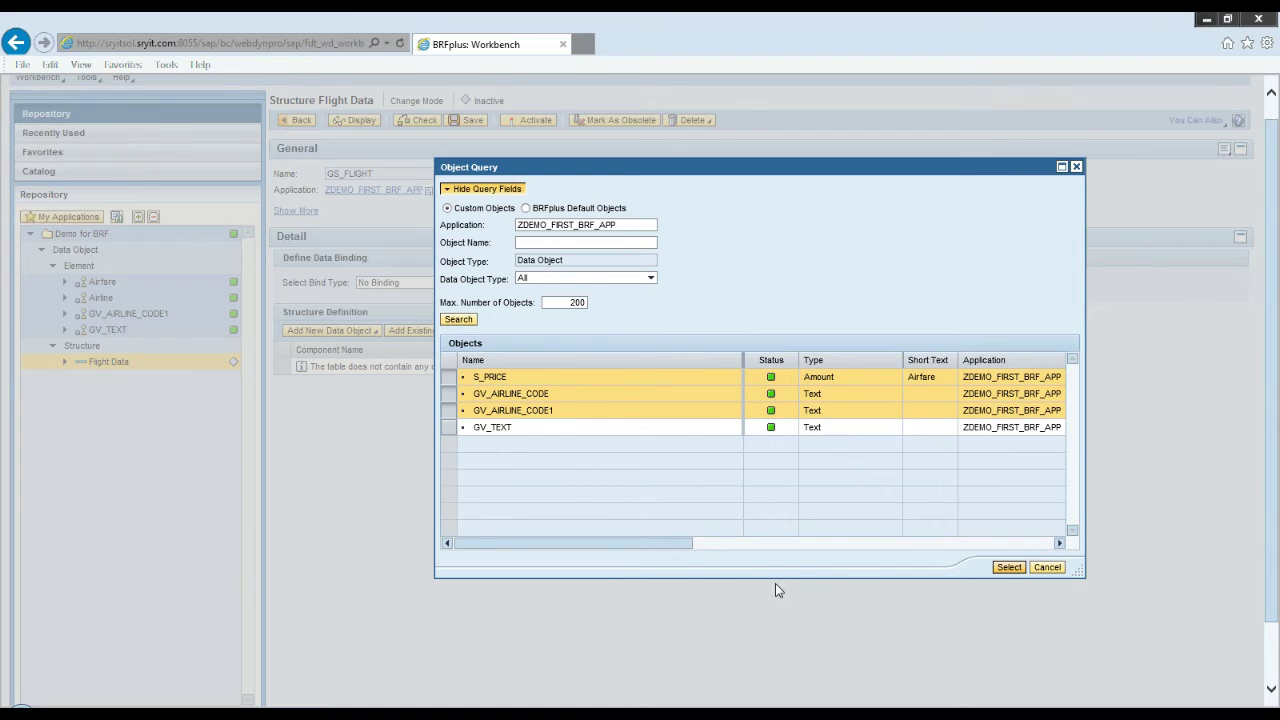
{"action": "left_click", "coordinate": [1009, 568]}
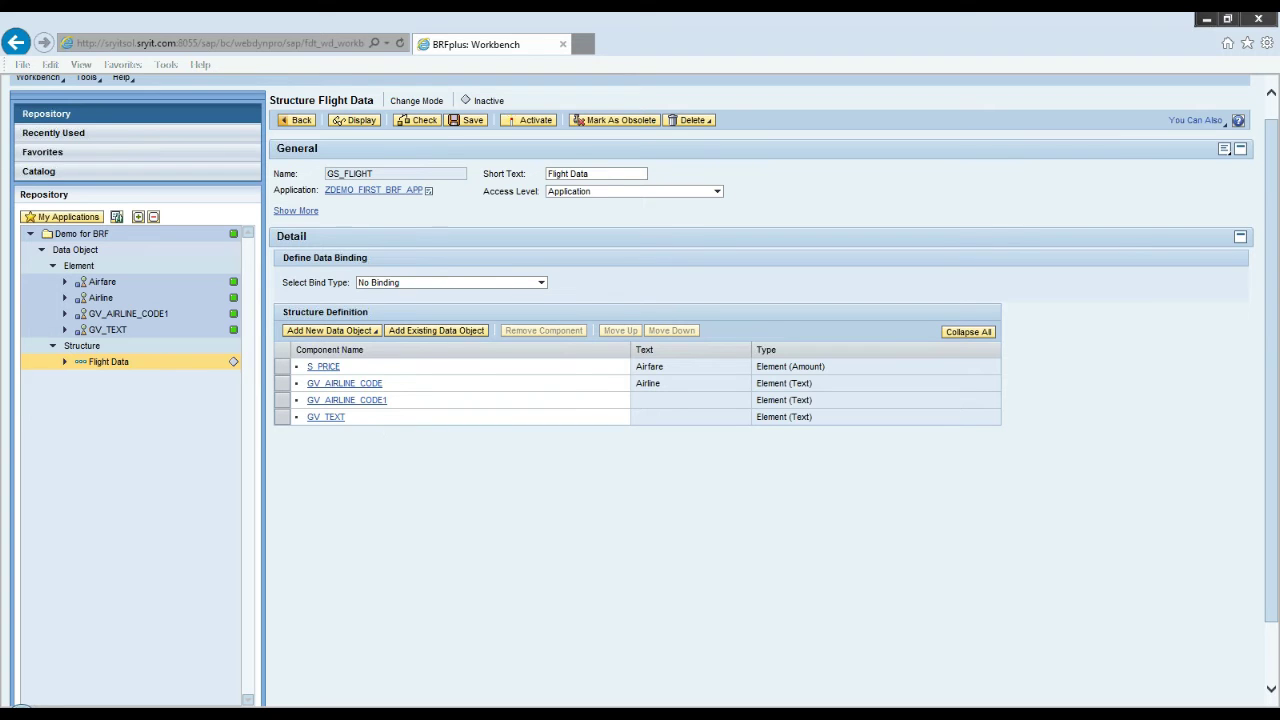
{"action": "left_click", "coordinate": [531, 127]}
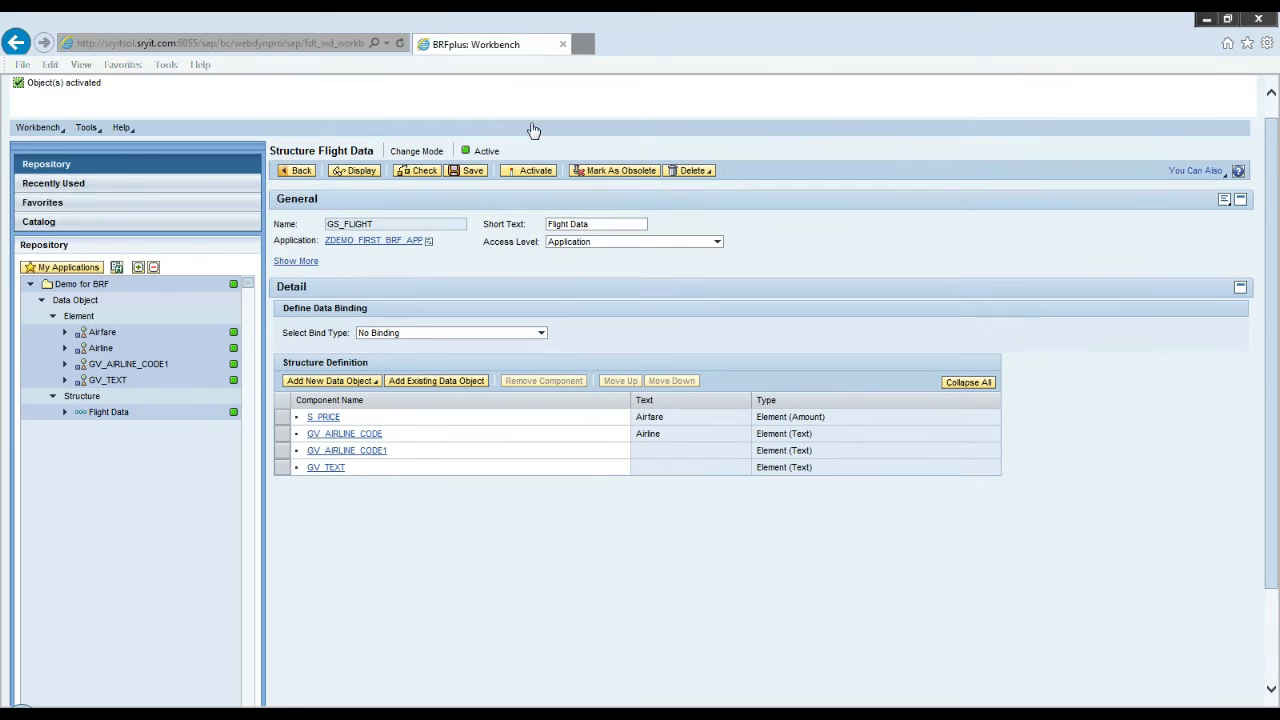
Step: Create the table data object gt_flight with short text and text Flights, and go to its definition
{"action": "right_click", "coordinate": [84, 305]}
{"action": "mouse_move", "coordinate": [150, 307]}
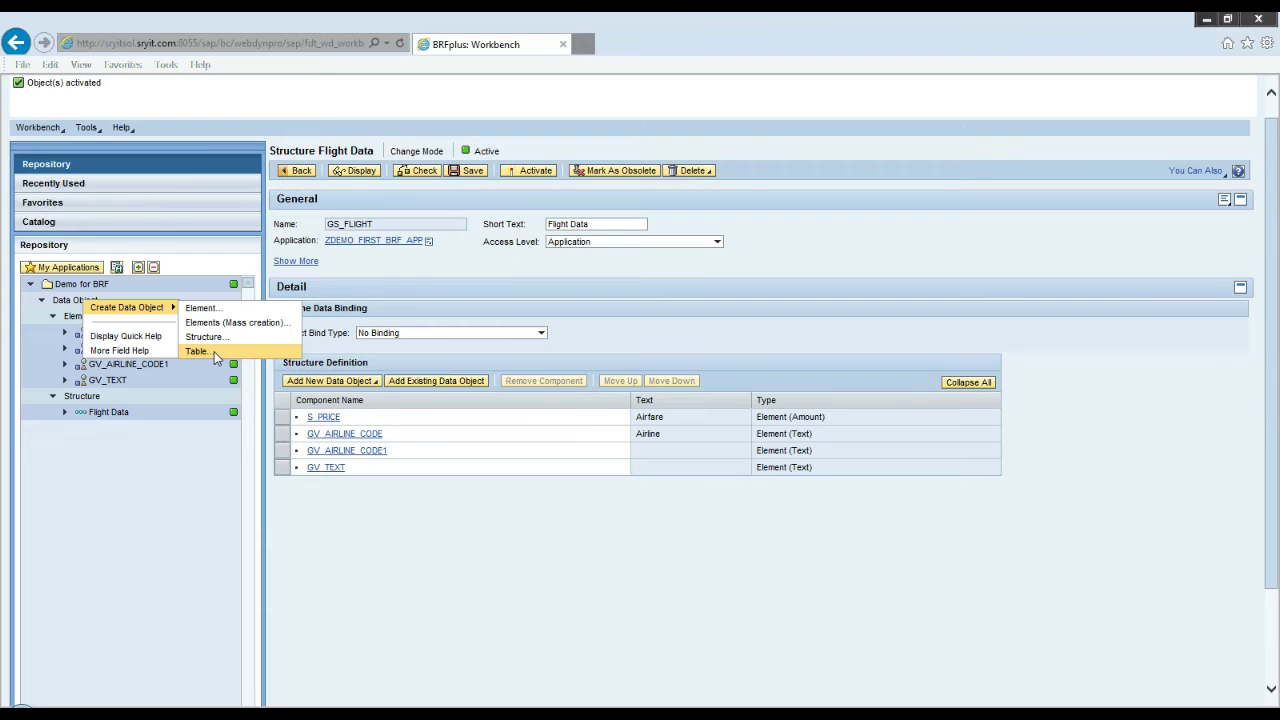
{"action": "scroll", "coordinate": [214, 351], "scroll_direction": "down", "scroll_amount": 1}
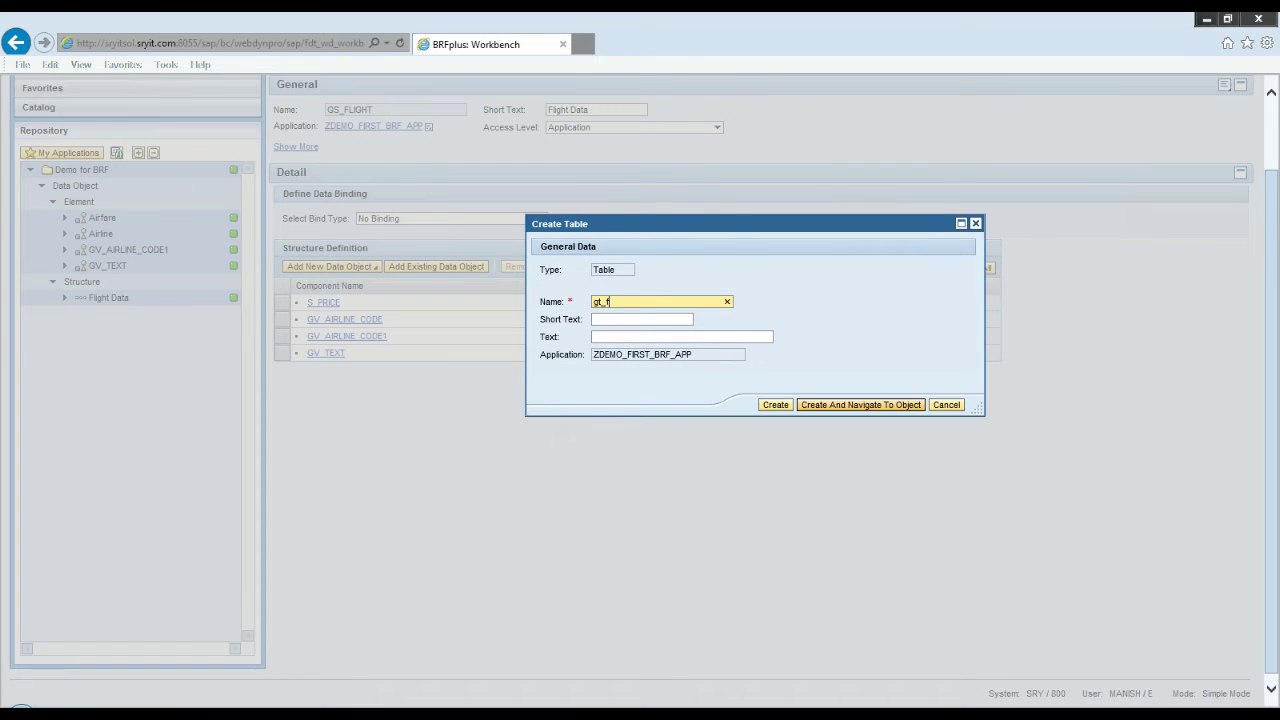
{"action": "key", "text": "Caps_Lock"}
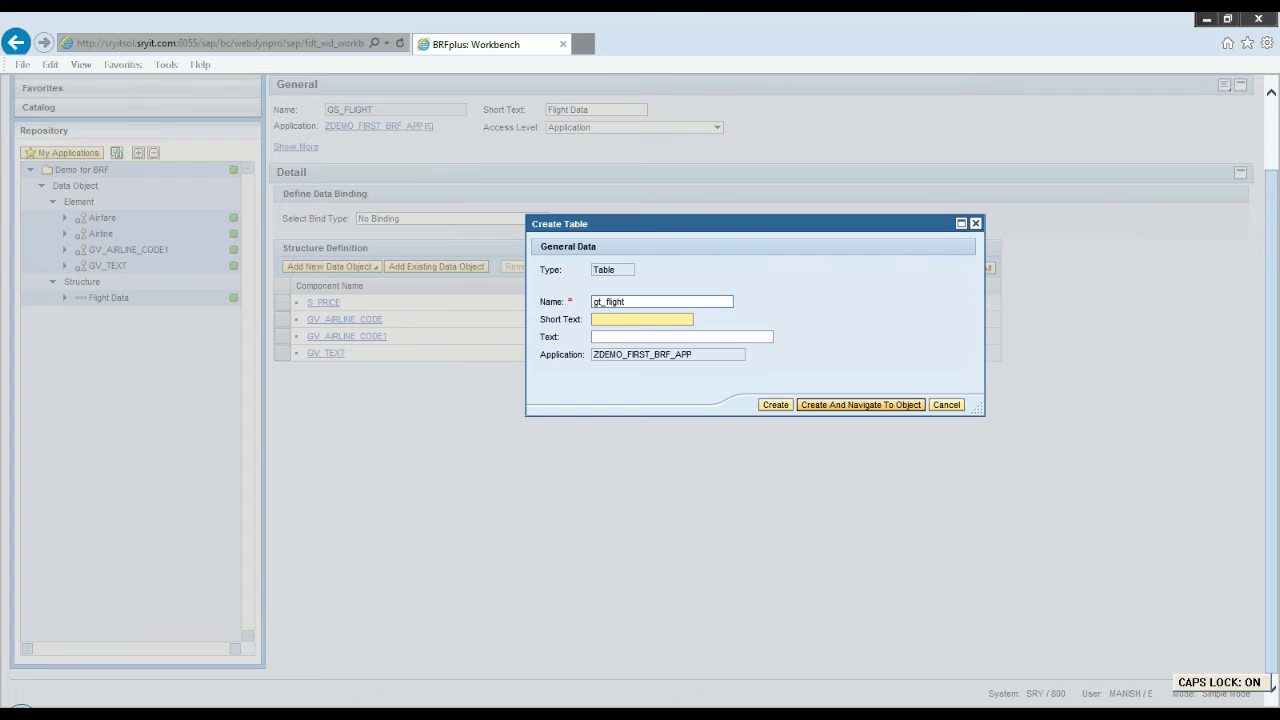
{"action": "type", "text": "ights"}
{"action": "key", "text": "Tab"}
{"action": "type", "text": "Flig"}
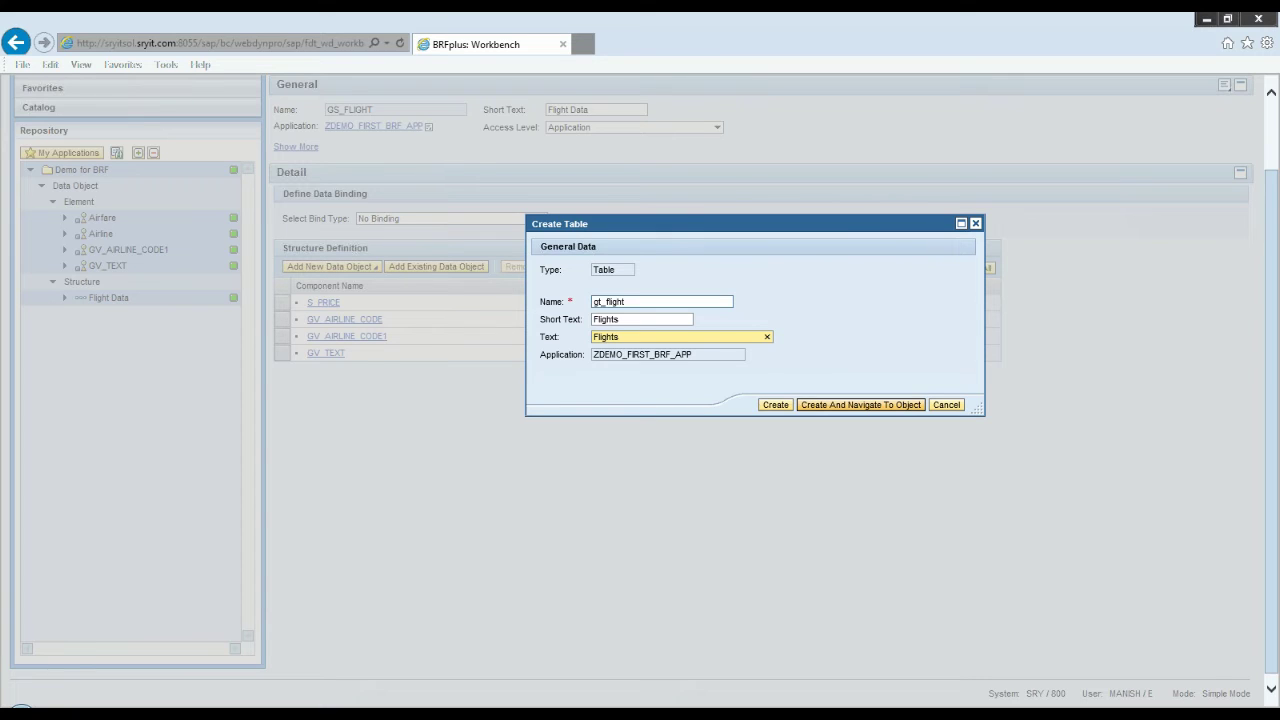
{"action": "left_click", "coordinate": [829, 410]}
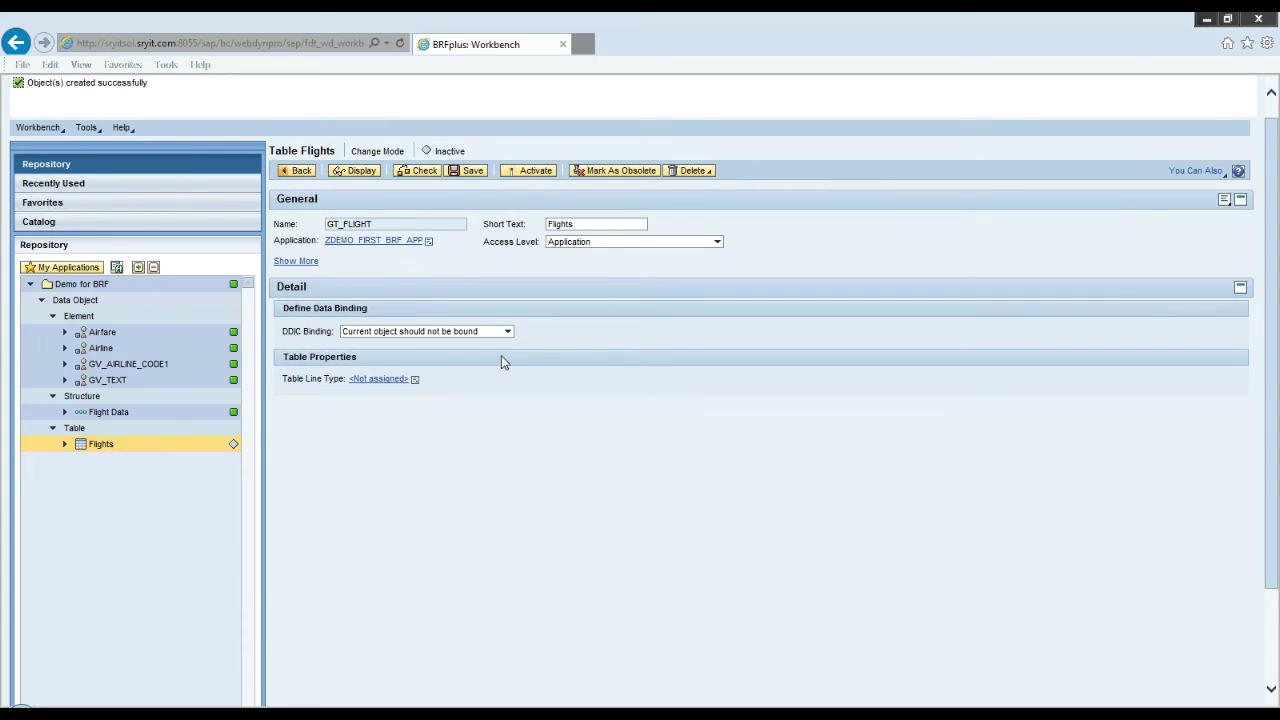
Step: Assign the existing structure GS_FLIGHT as the table line type of the Flights table and activate the table
{"action": "left_click", "coordinate": [384, 384]}
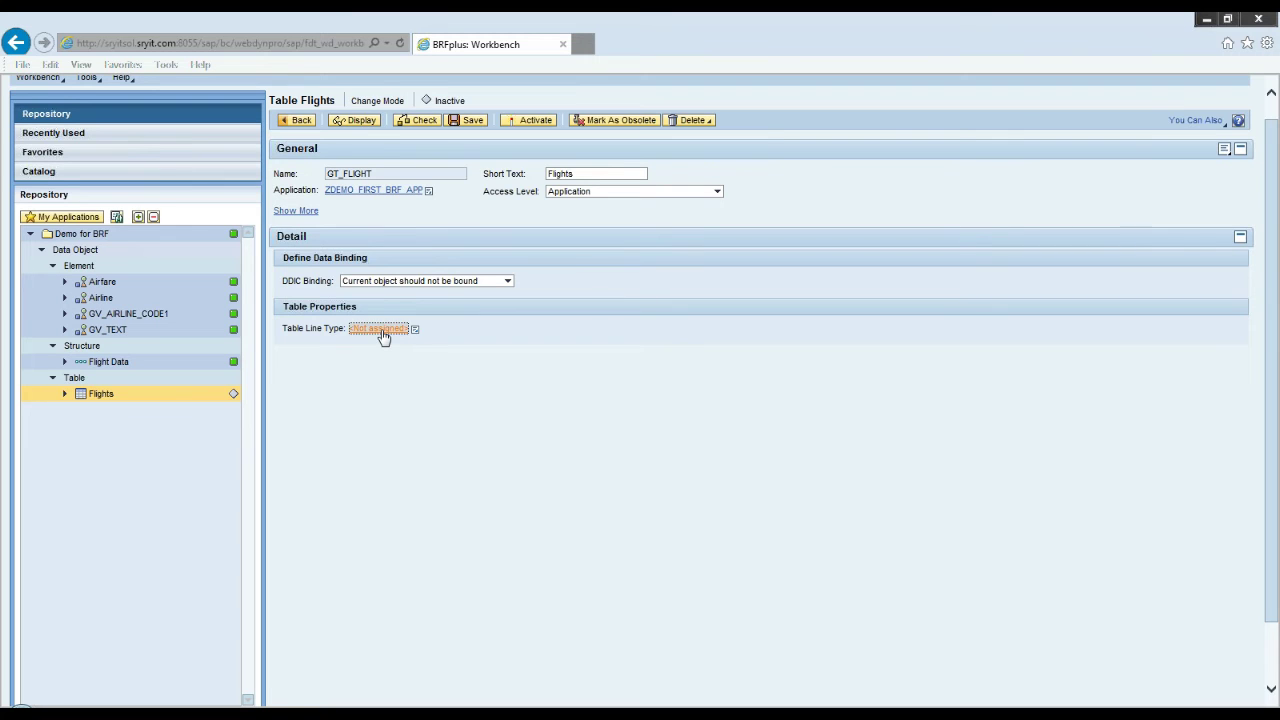
{"action": "left_click", "coordinate": [415, 330]}
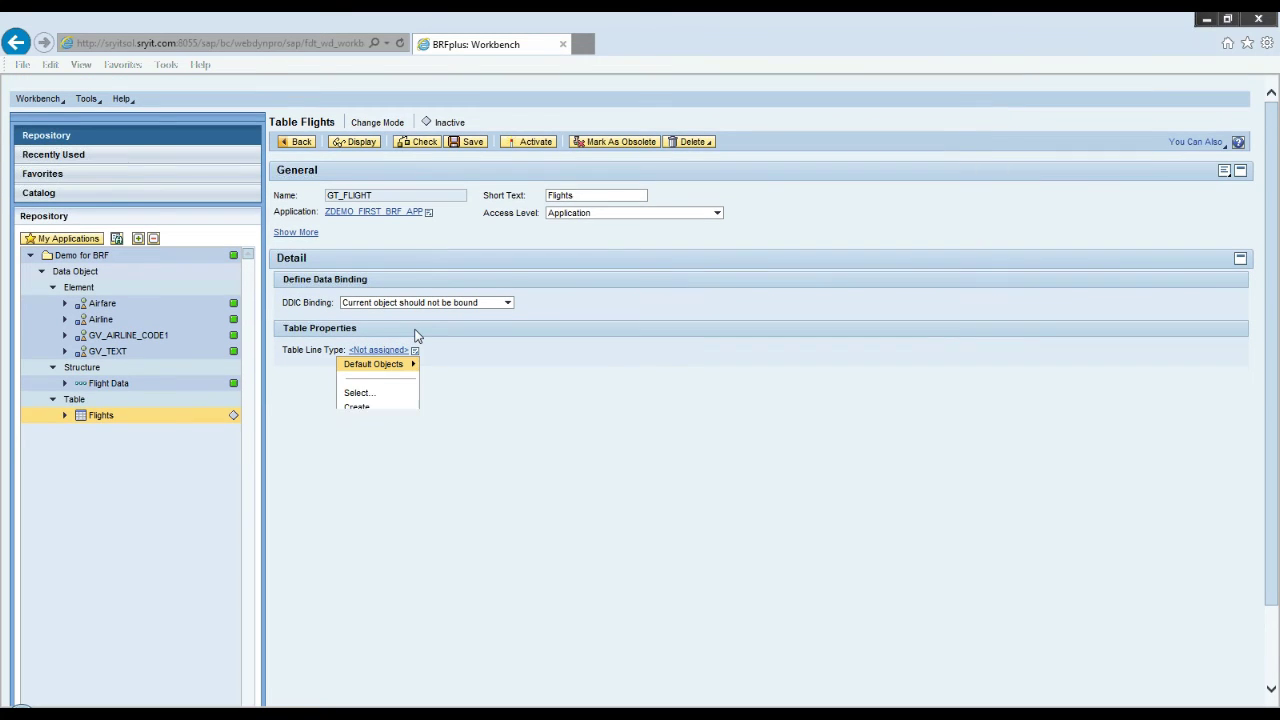
{"action": "left_click", "coordinate": [378, 395]}
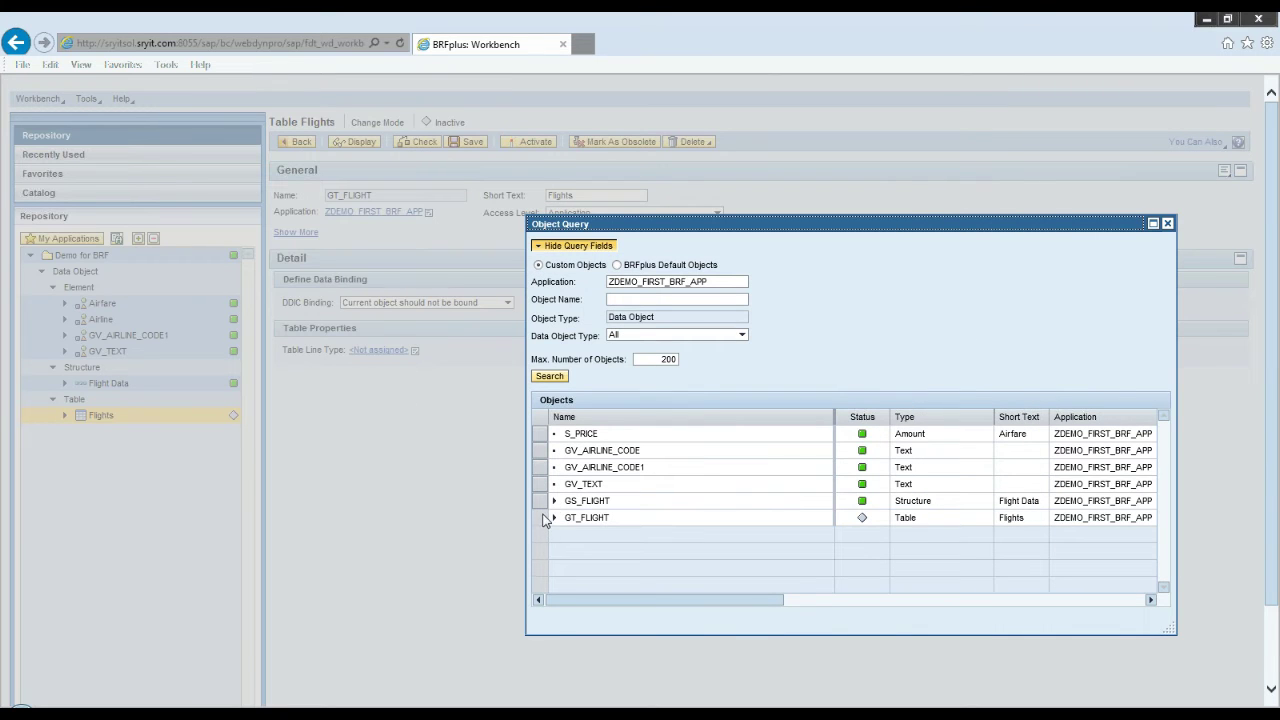
{"action": "left_click_drag", "start_coordinate": [767, 227], "coordinate": [622, 208]}
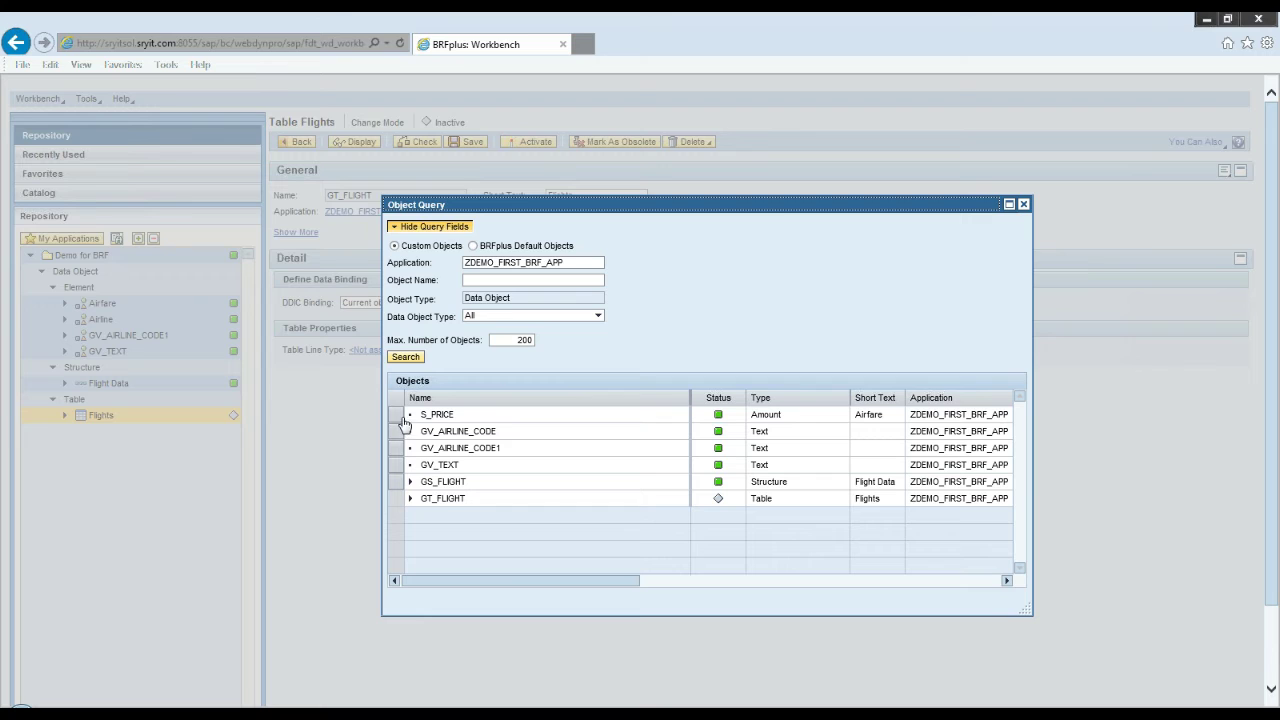
{"action": "left_click", "coordinate": [397, 481]}
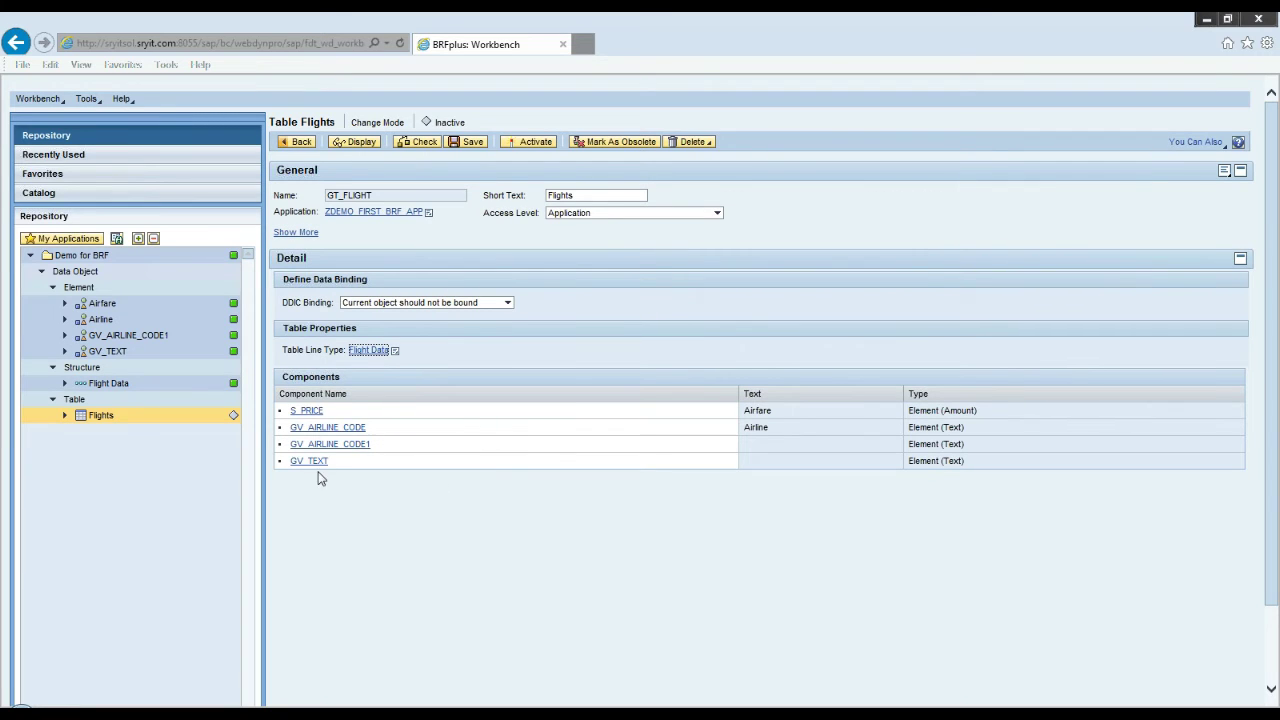
{"action": "left_click", "coordinate": [531, 143]}
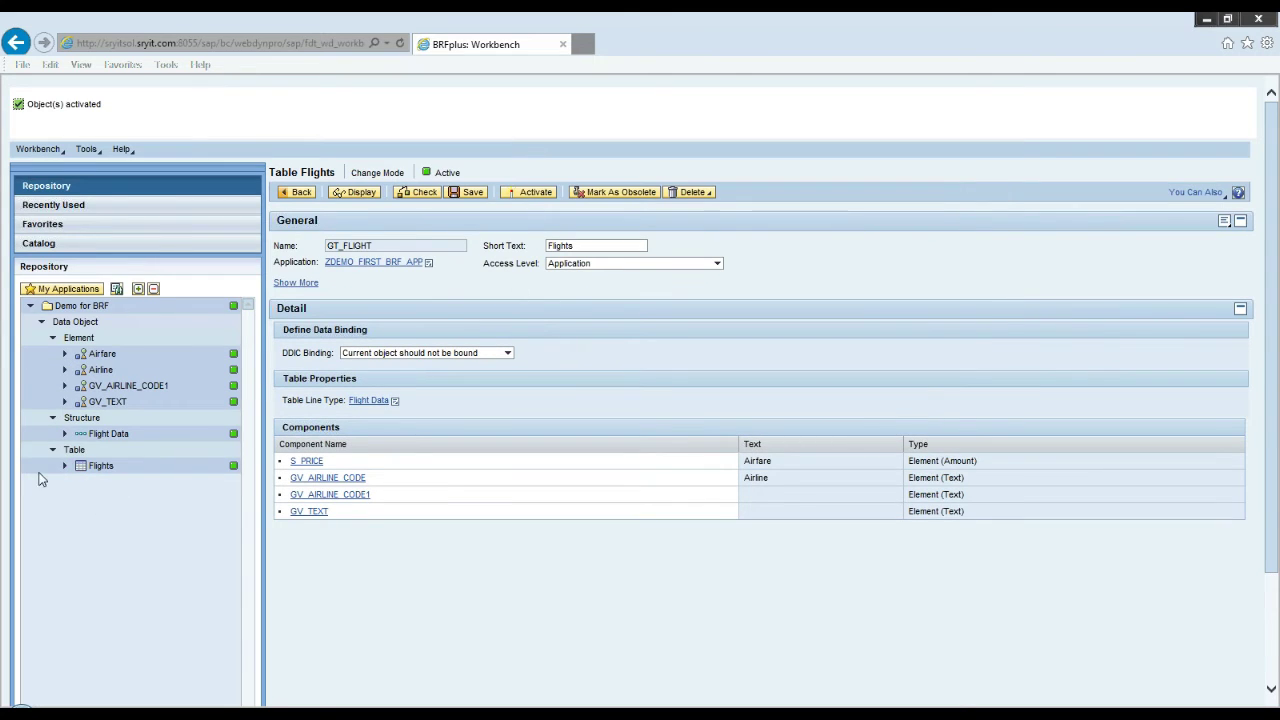
Step: Collapse the Table, Structure and Element nodes under Data Object in the repository tree
{"action": "left_click", "coordinate": [53, 449]}
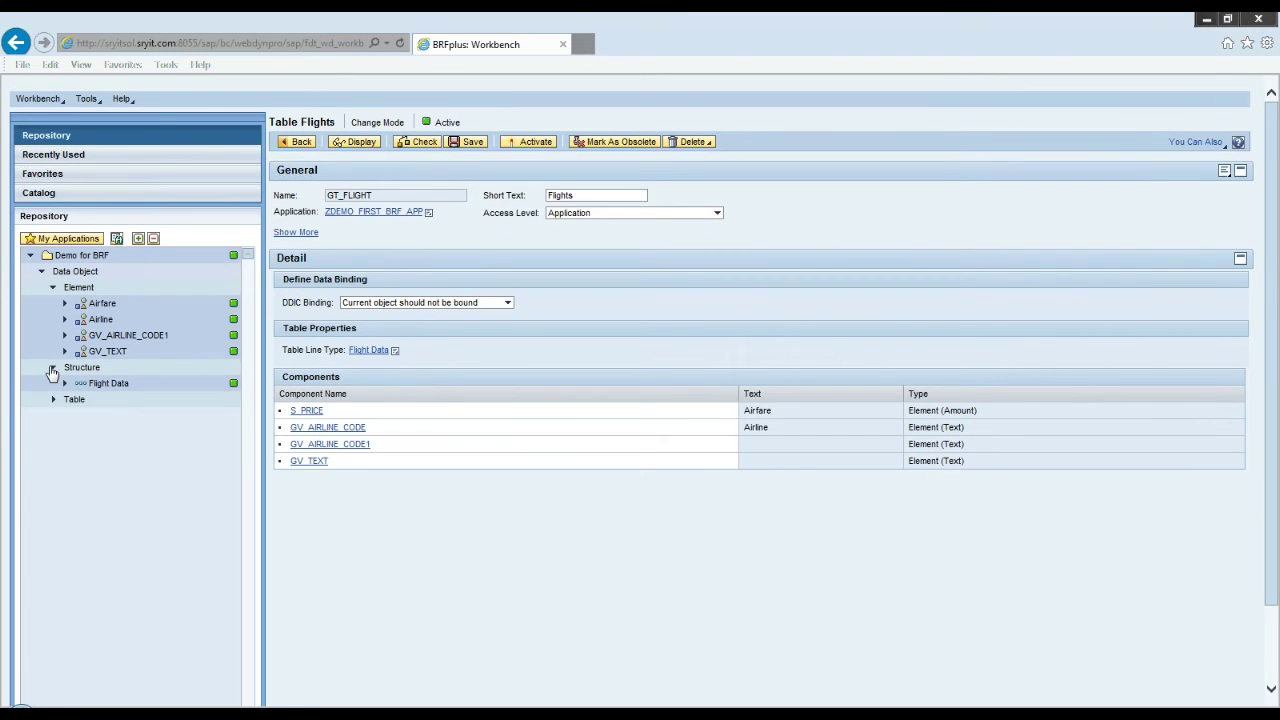
{"action": "left_click", "coordinate": [53, 368]}
{"action": "left_click", "coordinate": [53, 287]}
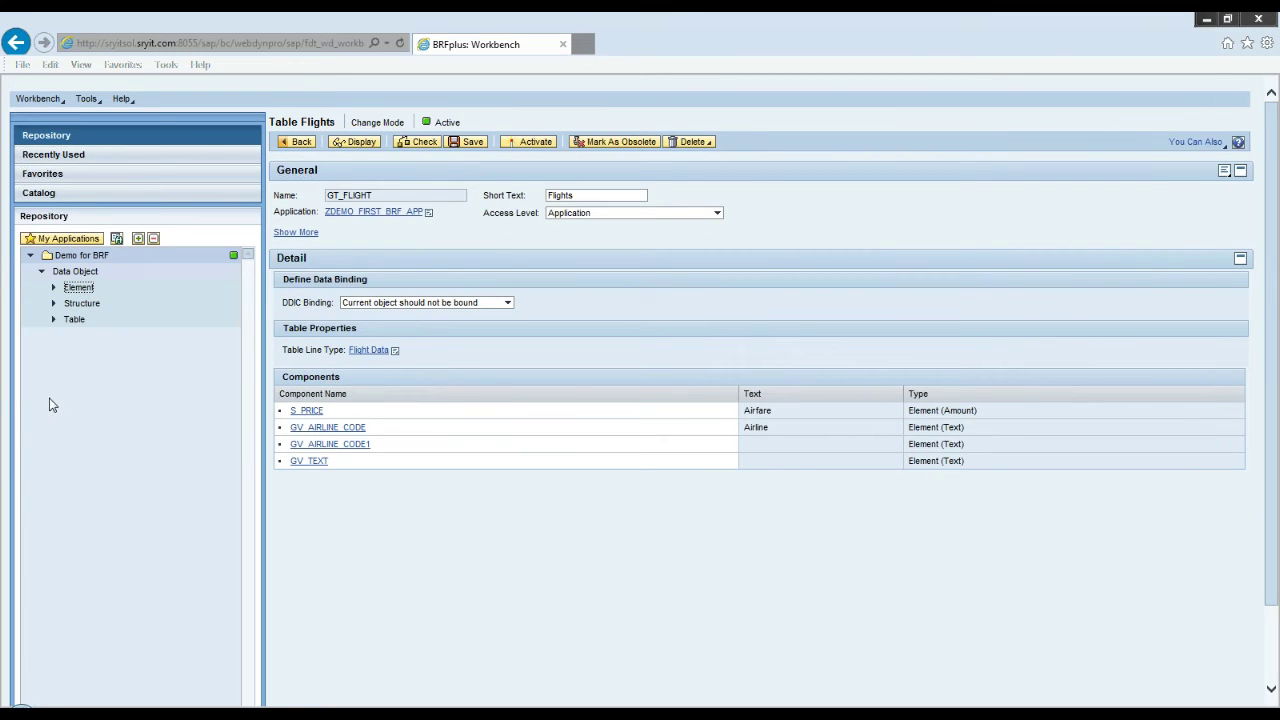
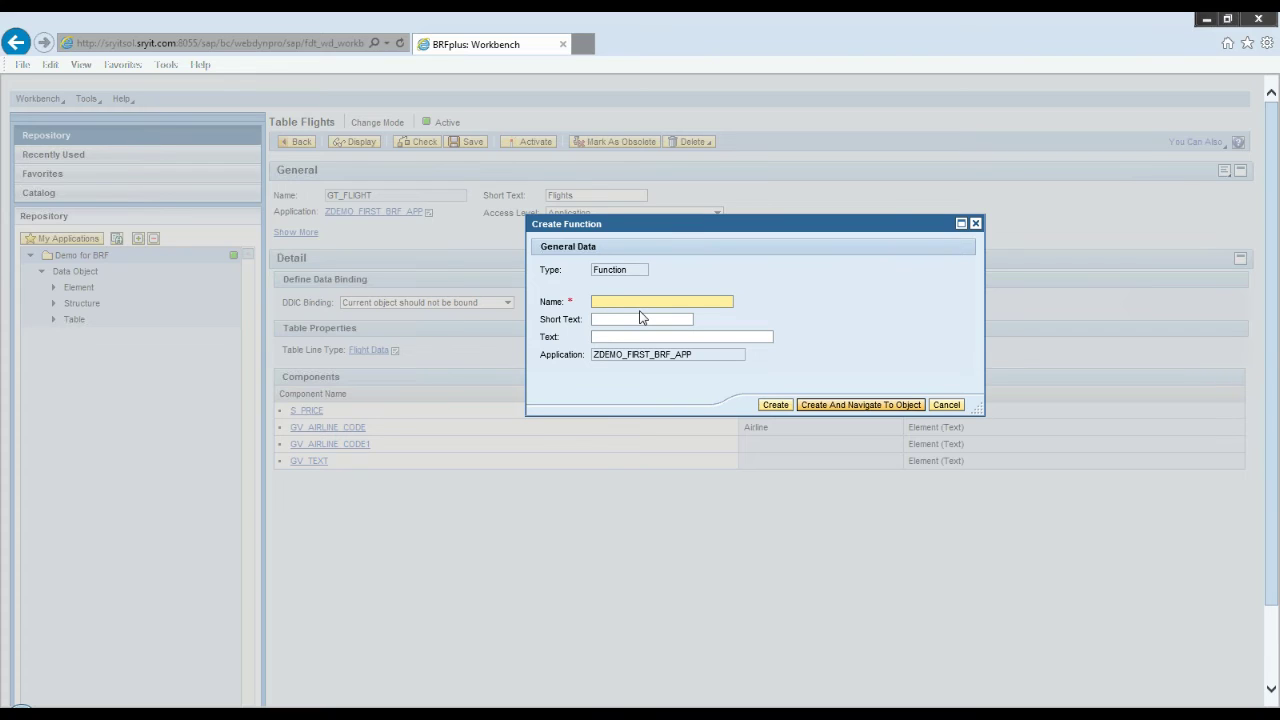
Step: Create the function FC_CHECK_AIRLINE with short text "Check Airline code" and text "Check airline code is AA", and go to it
{"action": "type", "text": "FC_CHECK_AIRLINE"}
{"action": "key", "text": "Tab"}
{"action": "key", "text": "Caps_Lock"}
{"action": "type", "text": "Che"}
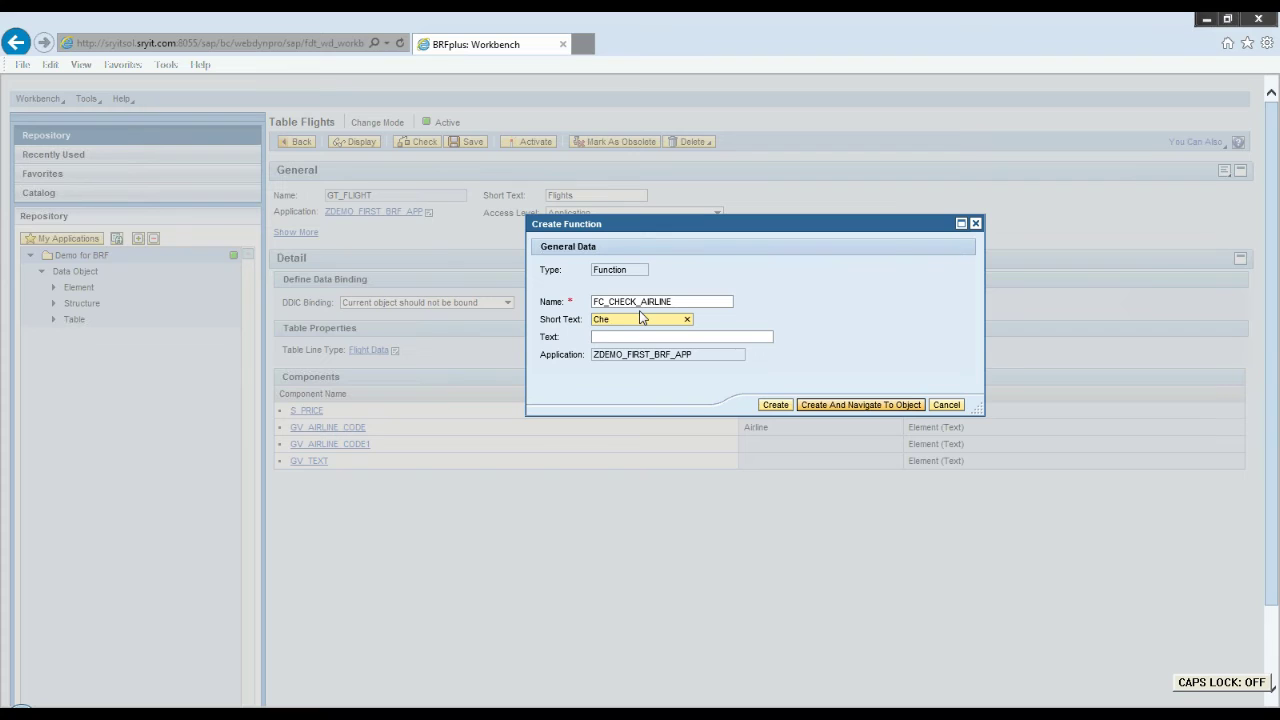
{"action": "type", "text": "ck Airline code"}
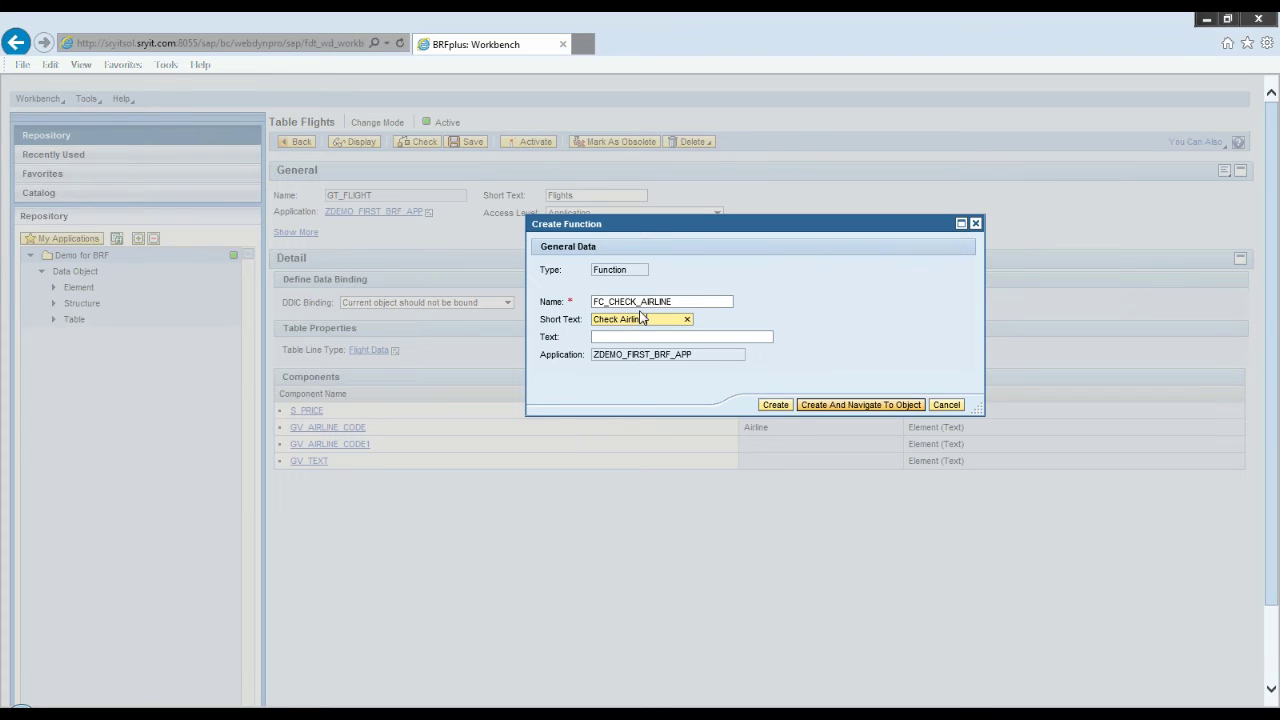
{"action": "key", "text": "Tab"}
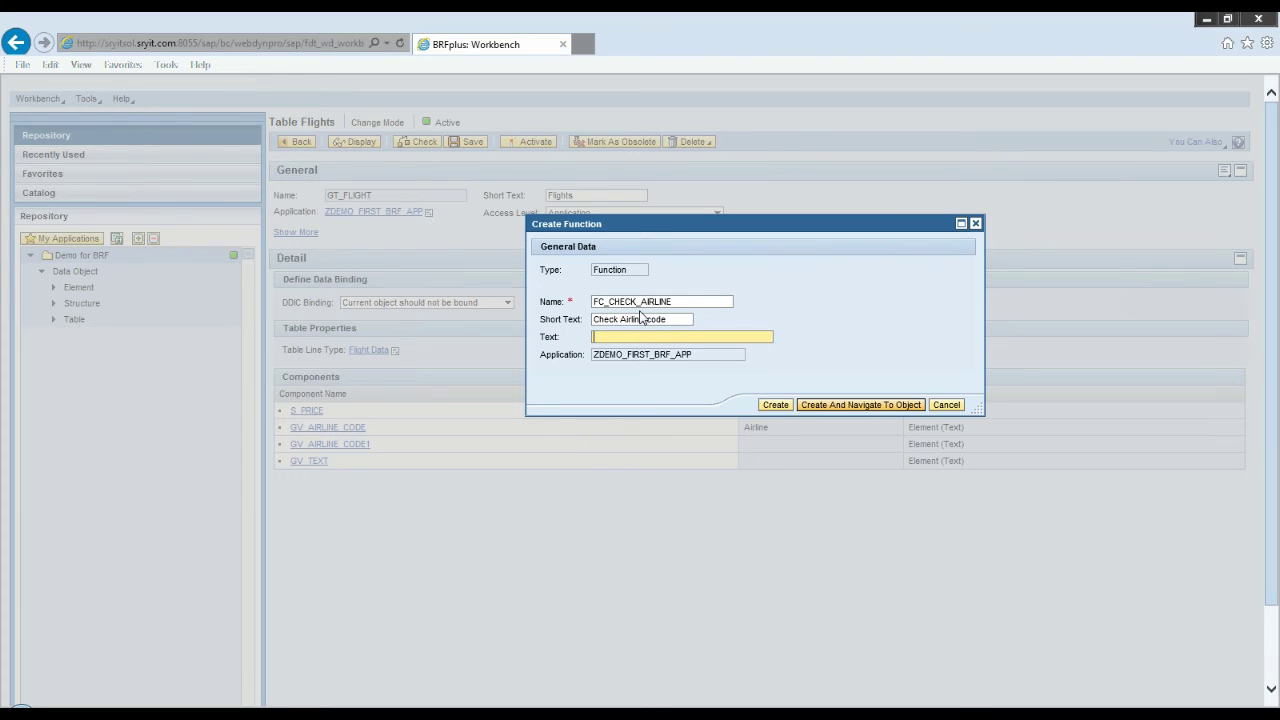
{"action": "type", "text": "Check airline code is AA"}
{"action": "left_click", "coordinate": [893, 406]}
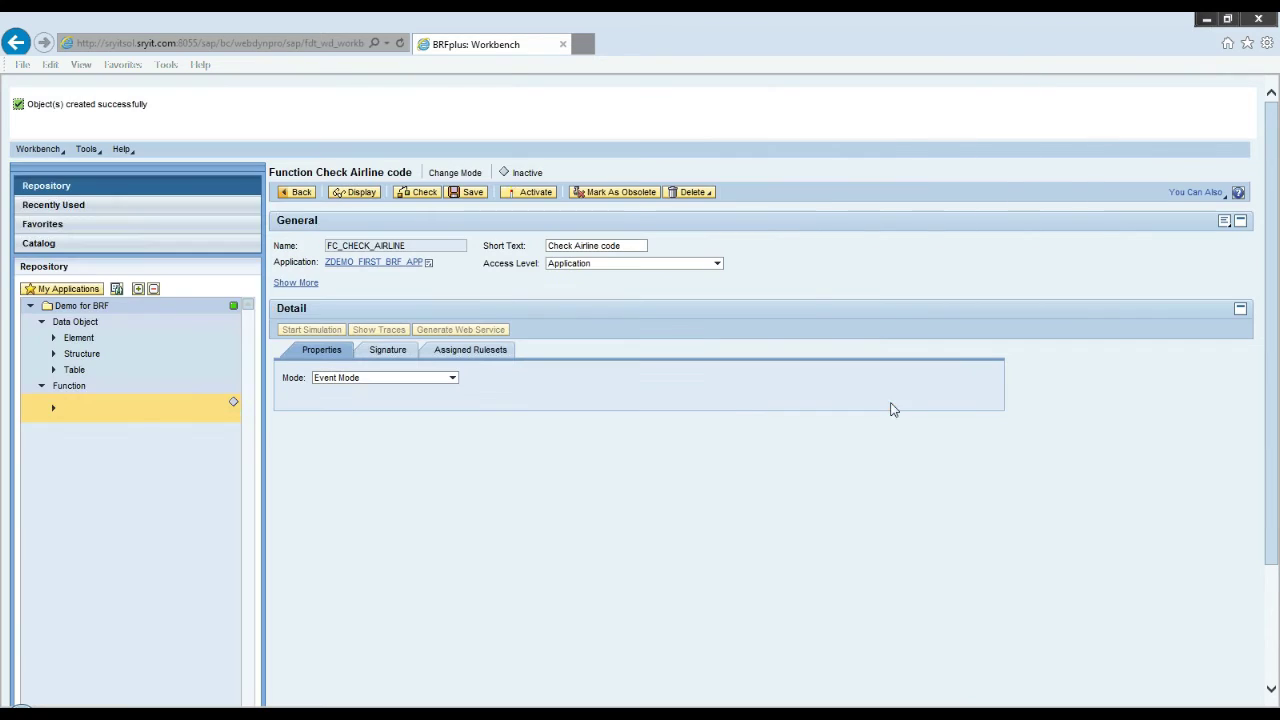
Step: Set the mode of the Check Airline code function to Functional Mode
{"action": "left_click", "coordinate": [453, 380]}
{"action": "left_click", "coordinate": [453, 380]}
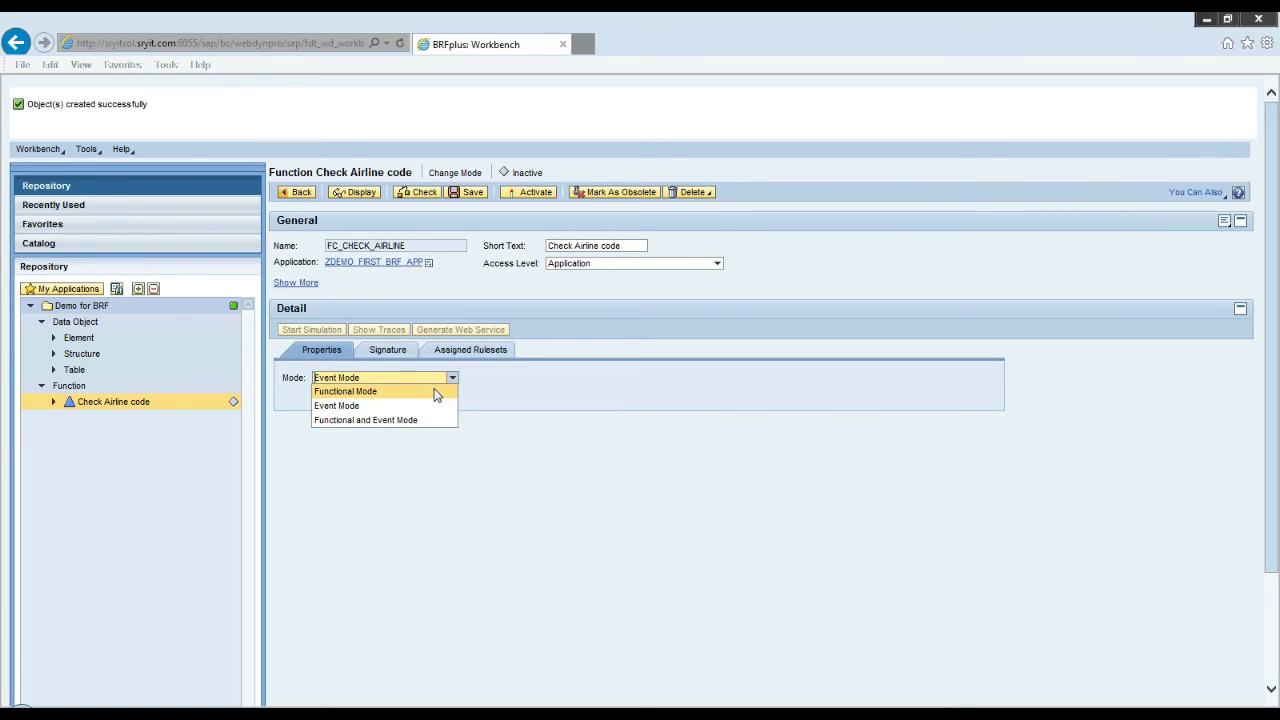
{"action": "left_click", "coordinate": [372, 391]}
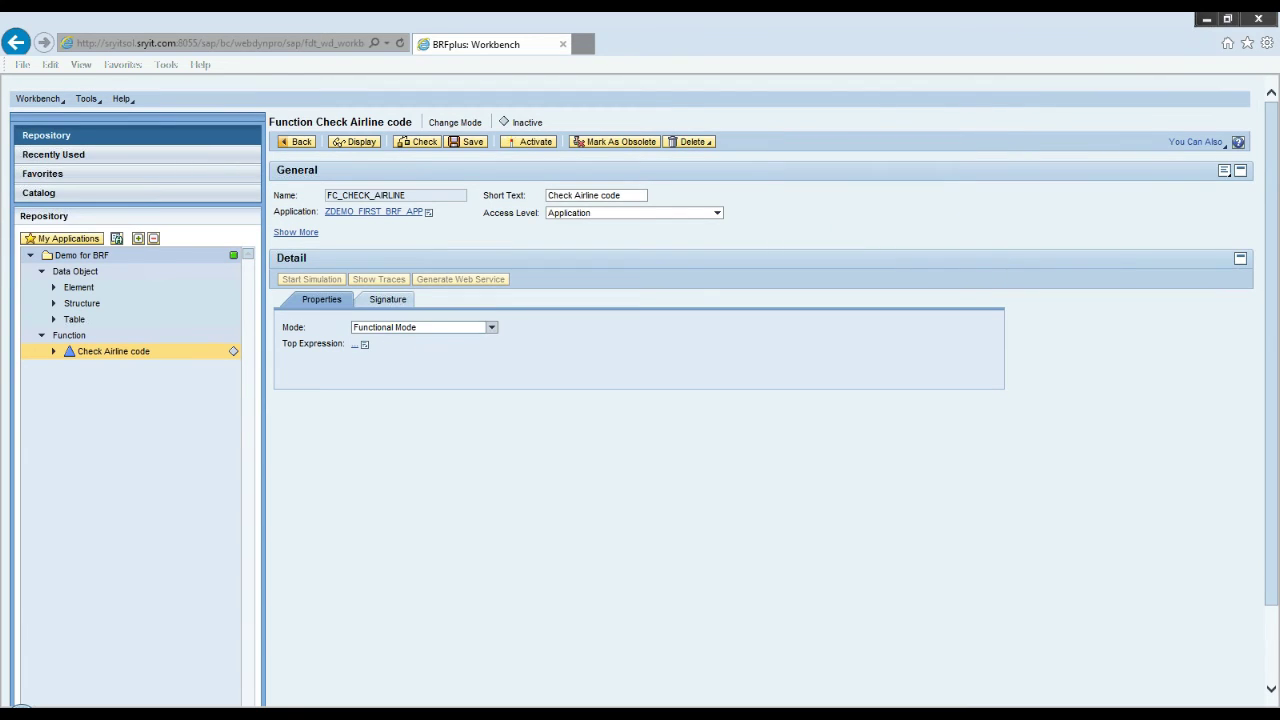
{"action": "left_click", "coordinate": [364, 346]}
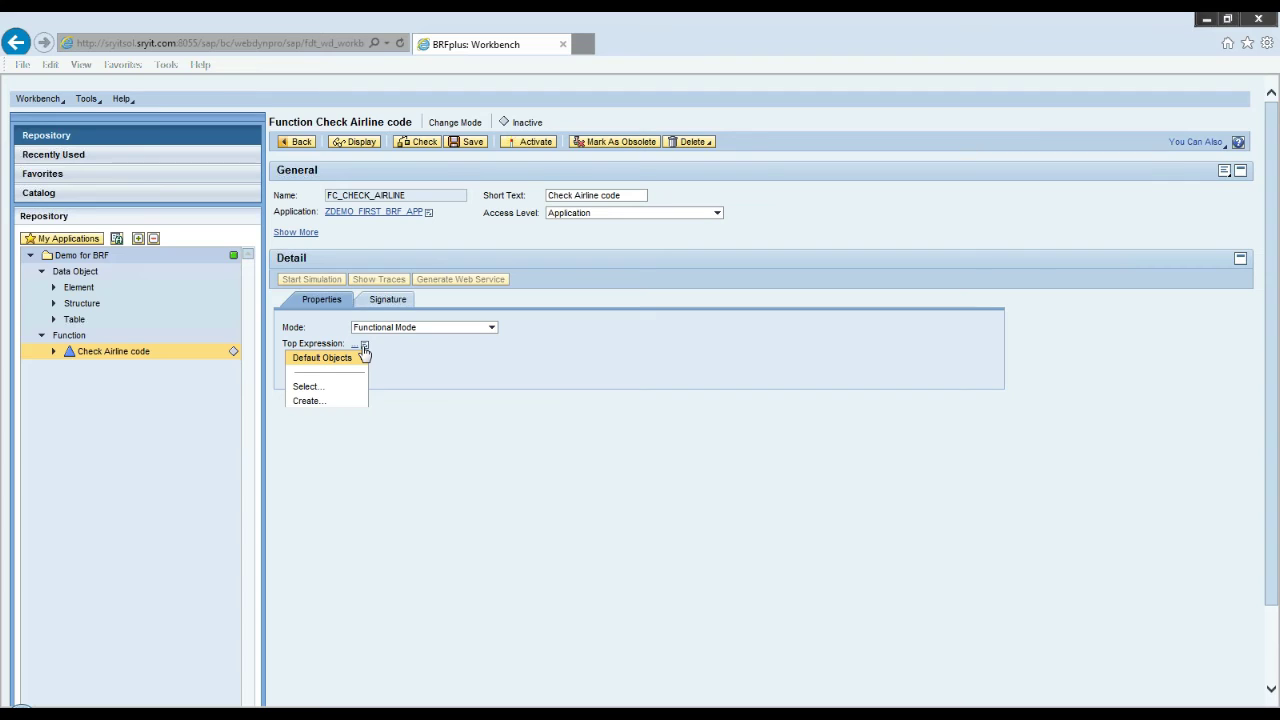
{"action": "left_click", "coordinate": [415, 352]}
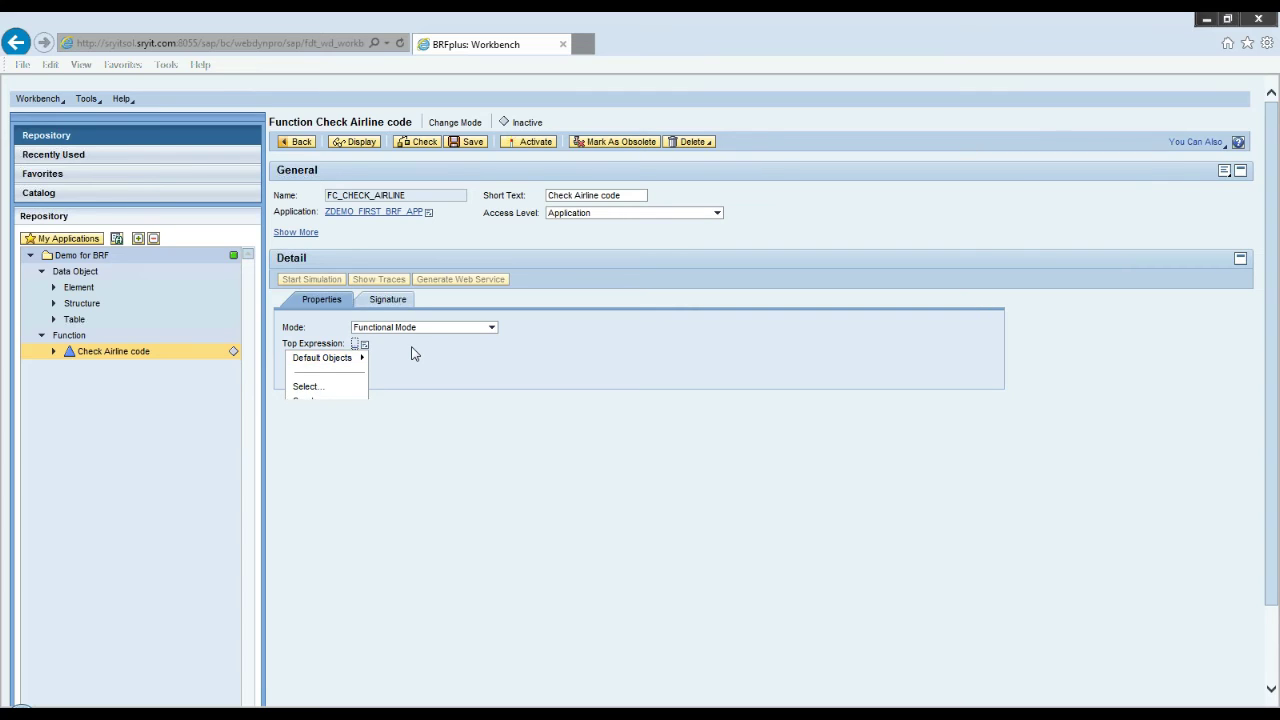
Step: Add the existing data objects GV_AIRLINE_CODE and GV_TEXT to the context of the function's signature
{"action": "left_click", "coordinate": [387, 300]}
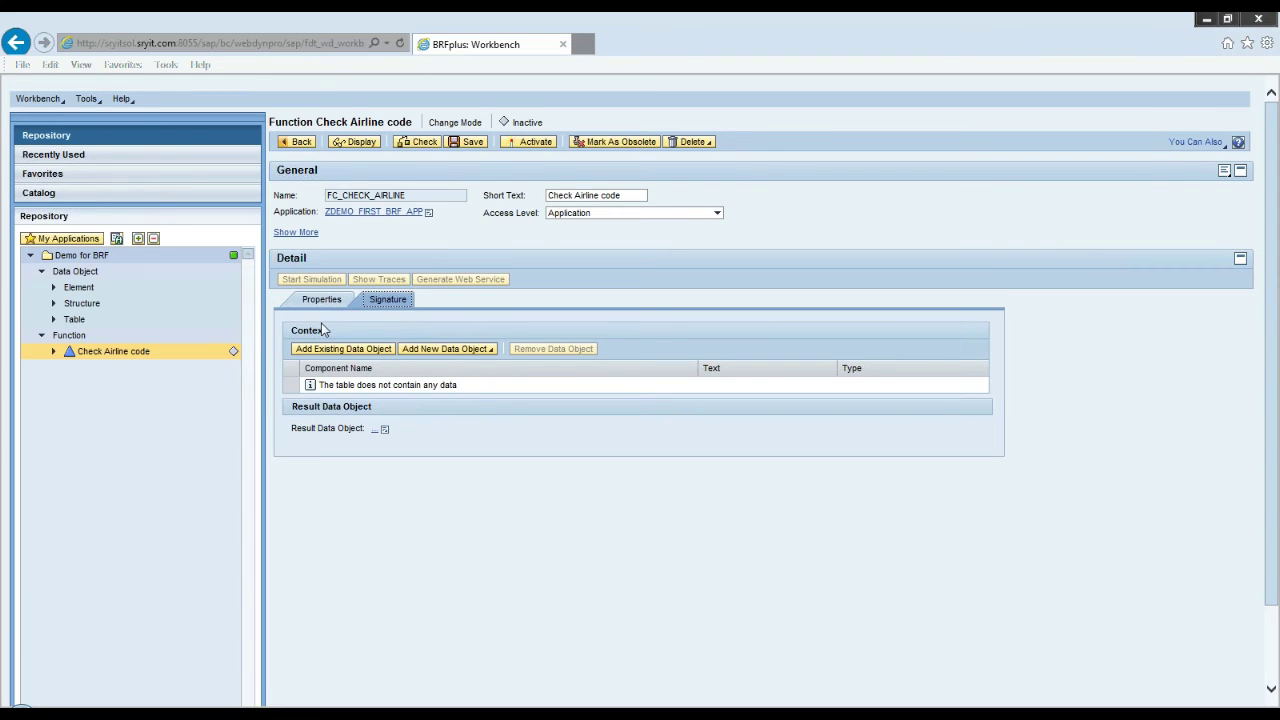
{"action": "left_click_drag", "start_coordinate": [290, 334], "coordinate": [330, 336]}
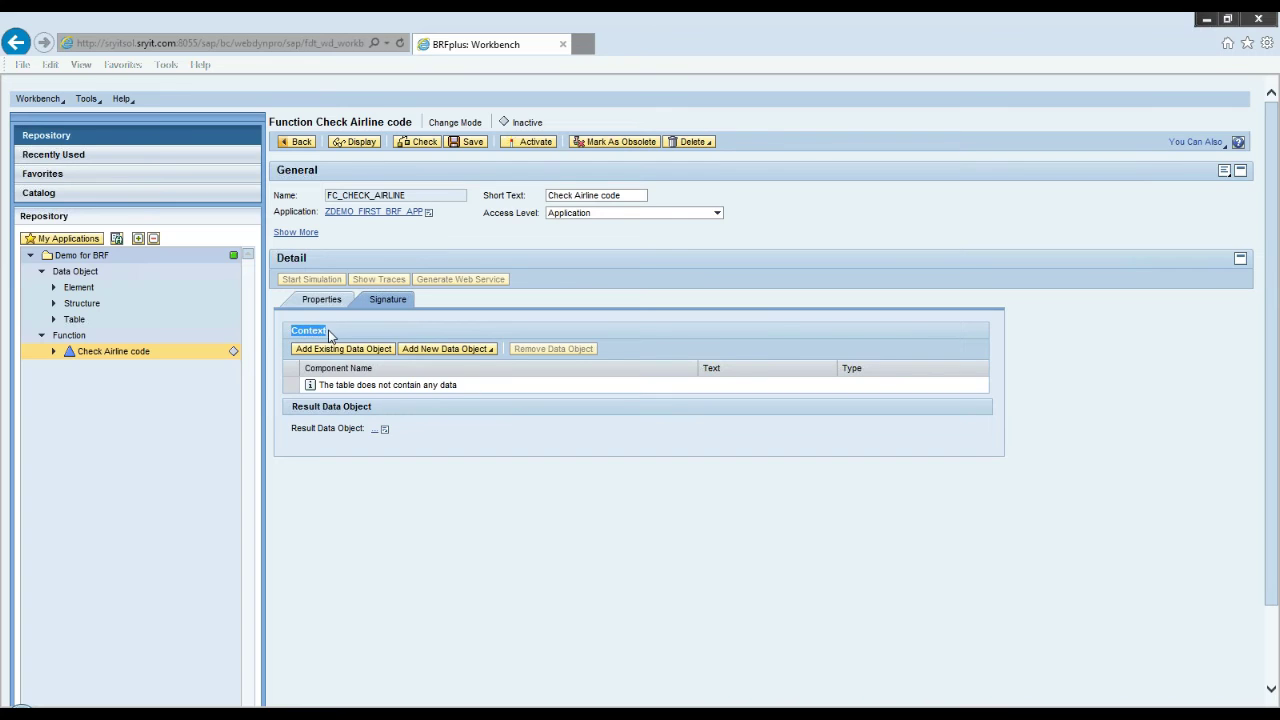
{"action": "left_click", "coordinate": [380, 350]}
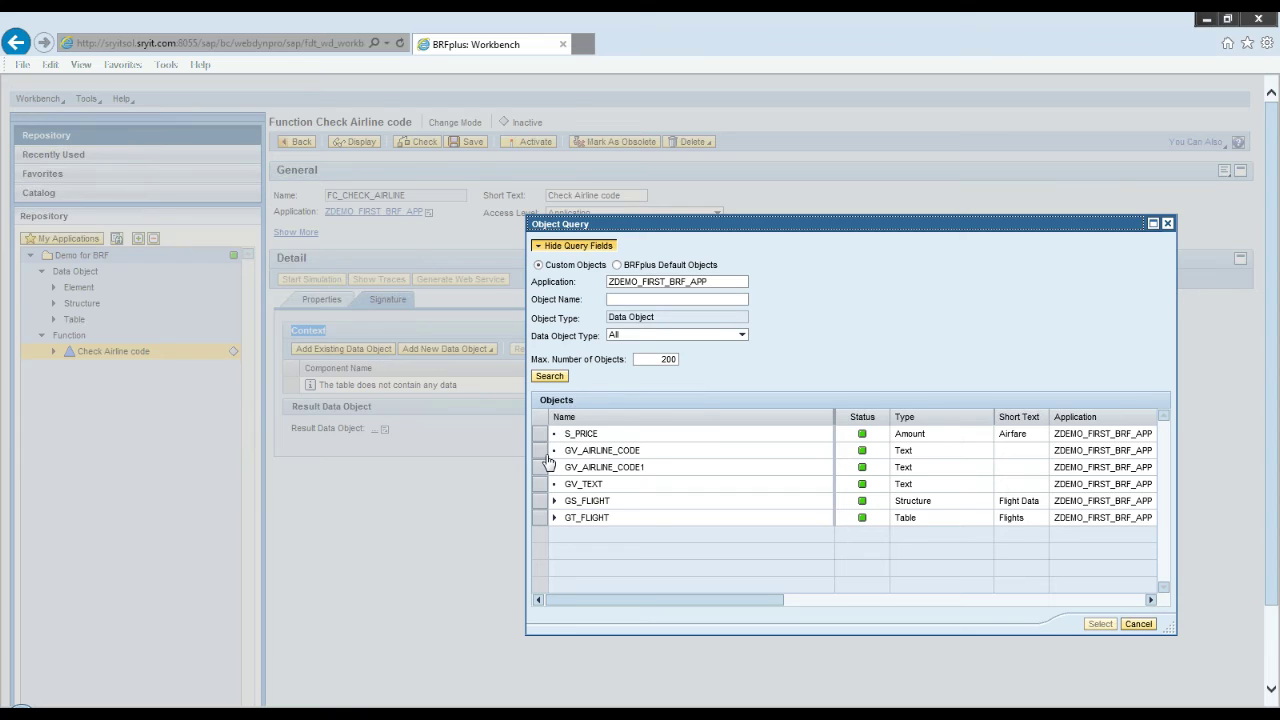
{"action": "left_click", "coordinate": [540, 452]}
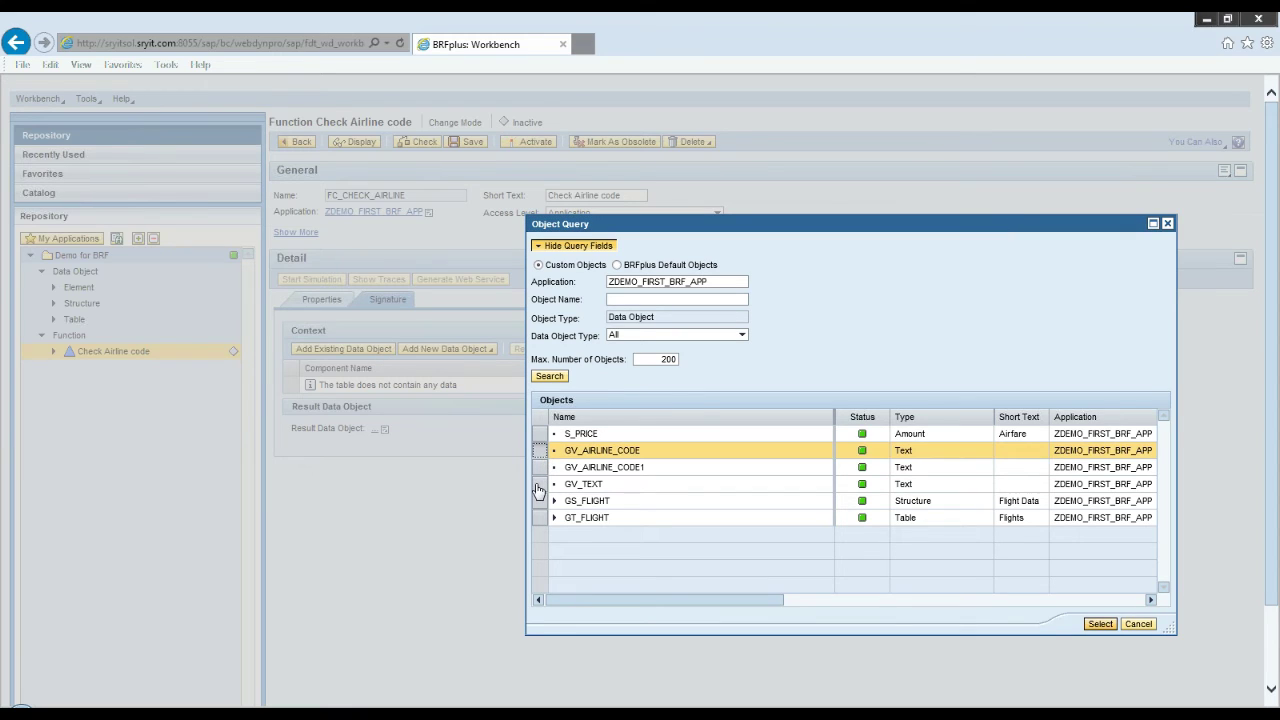
{"action": "left_click", "coordinate": [539, 488]}
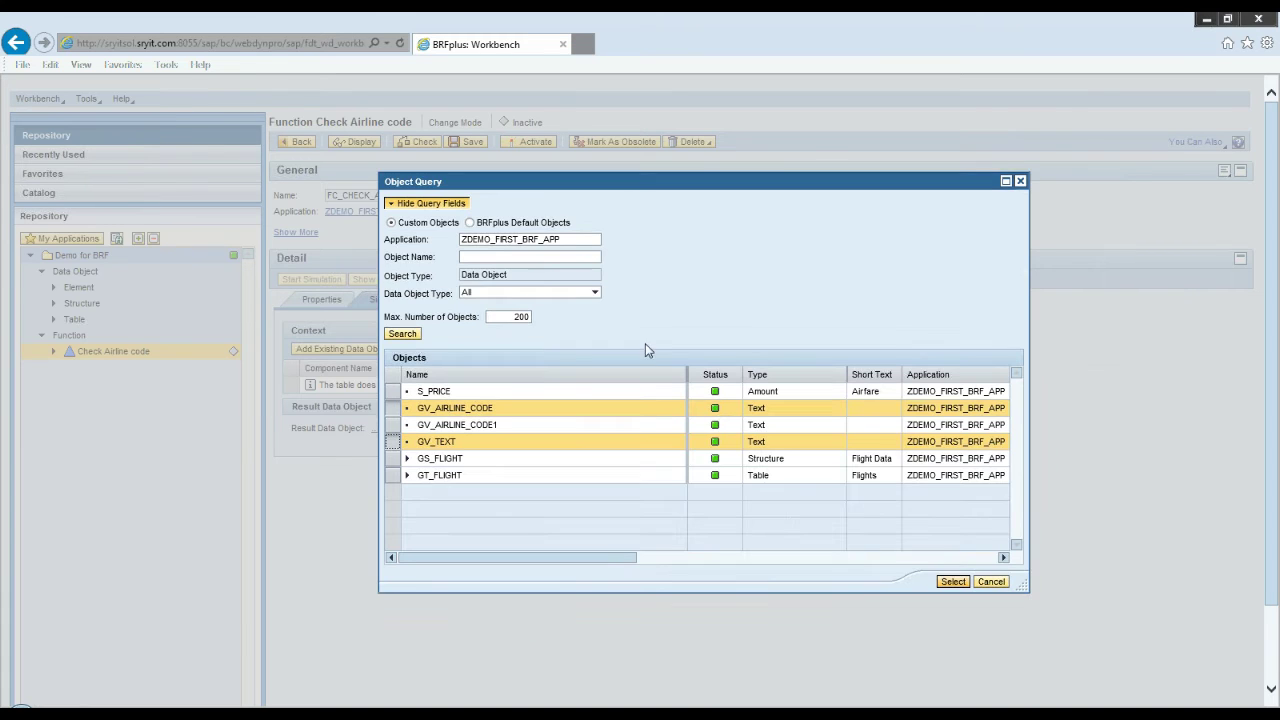
{"action": "left_click", "coordinate": [952, 582]}
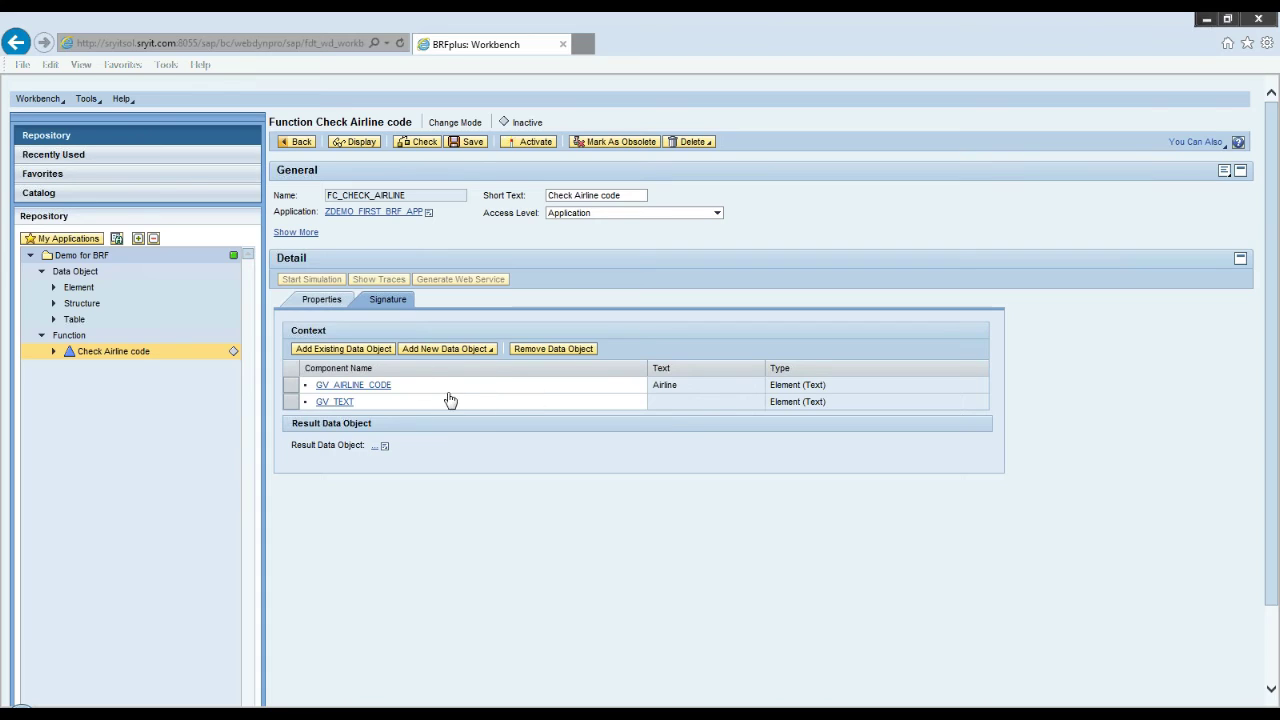
Step: Assign the existing element GV_TEXT as the result data object in the function's signature
{"action": "left_click", "coordinate": [384, 448]}
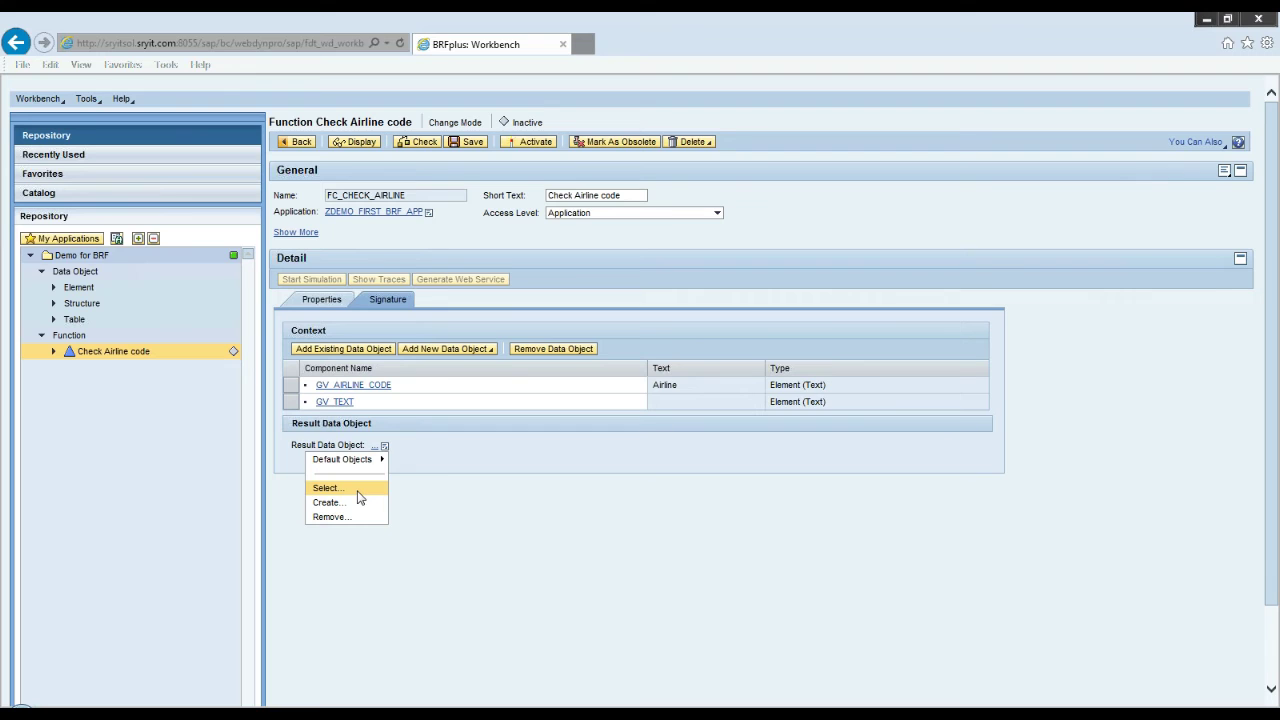
{"action": "left_click", "coordinate": [358, 490]}
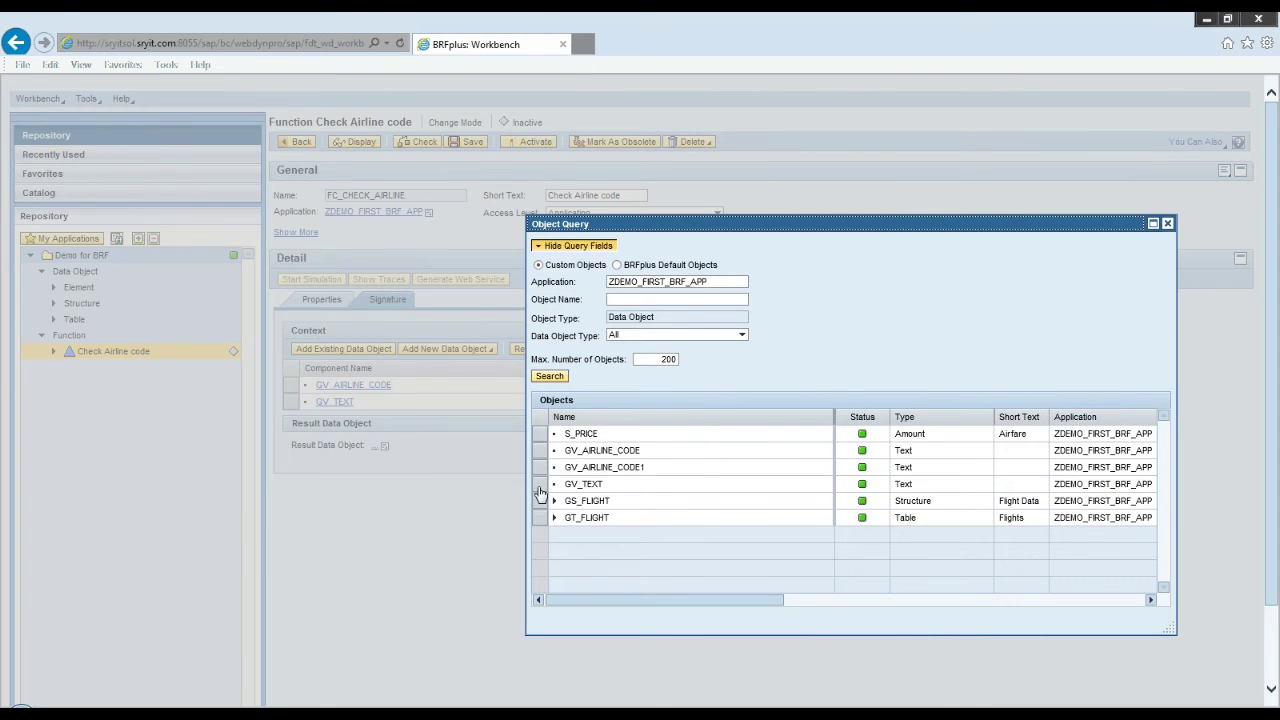
{"action": "left_click", "coordinate": [540, 484]}
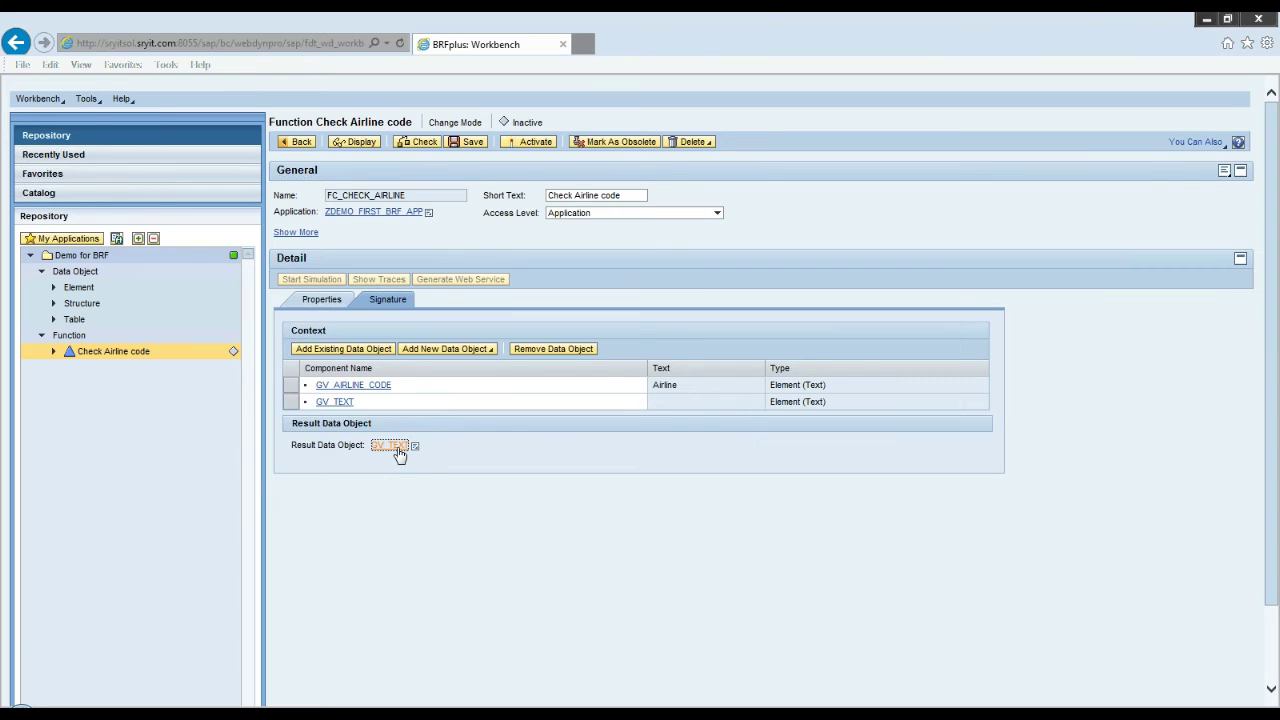
{"action": "left_click", "coordinate": [318, 300]}
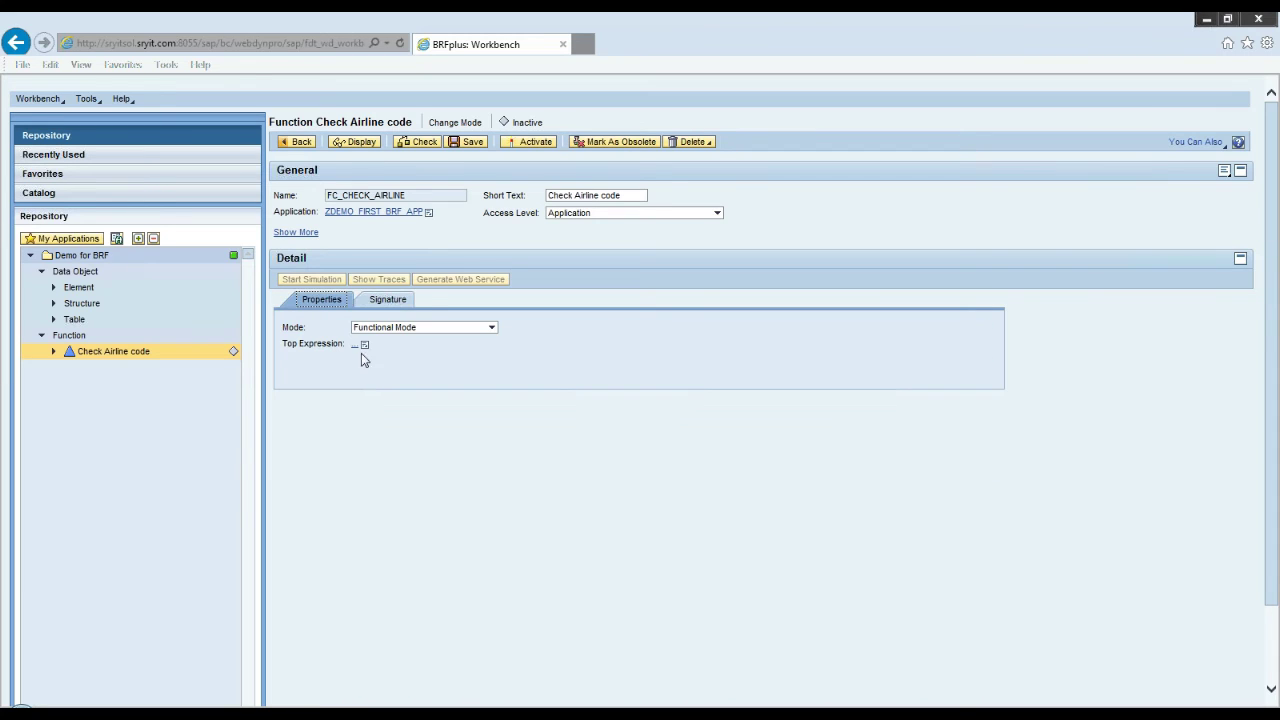
{"action": "left_click", "coordinate": [389, 299]}
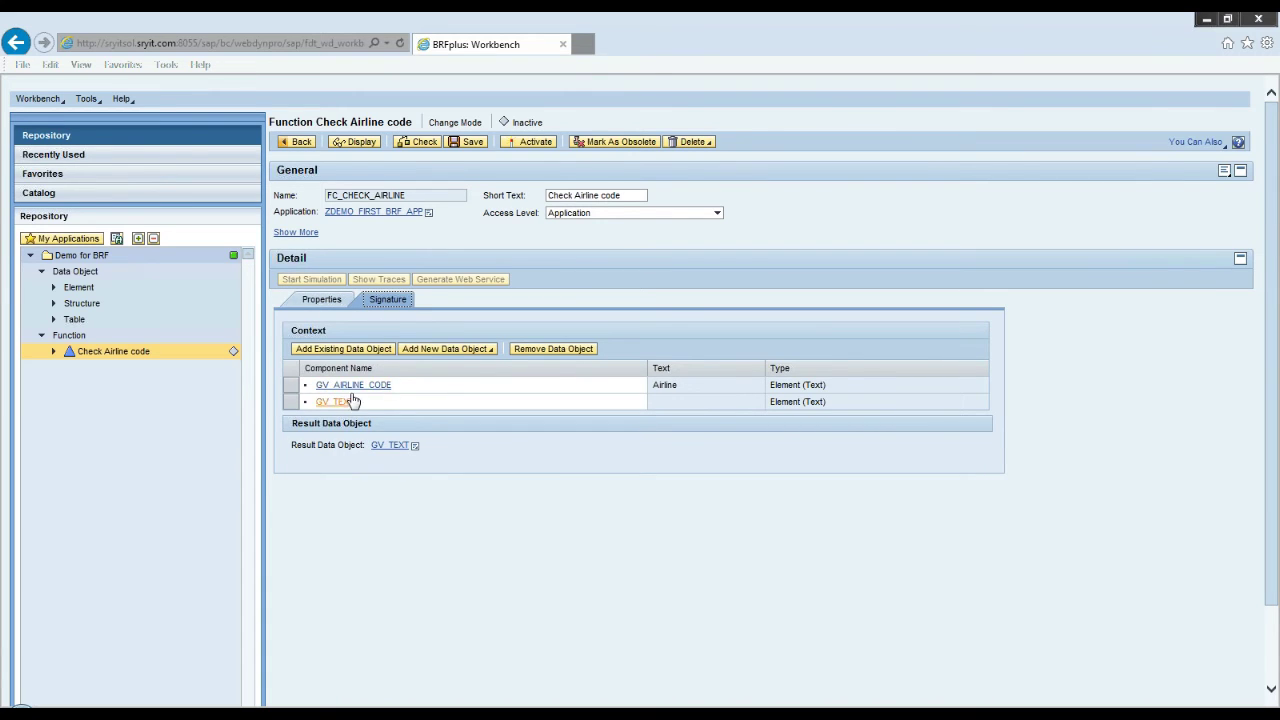
Step: Start creating a new top expression for the function and set its type to Boolean
{"action": "left_click", "coordinate": [330, 302]}
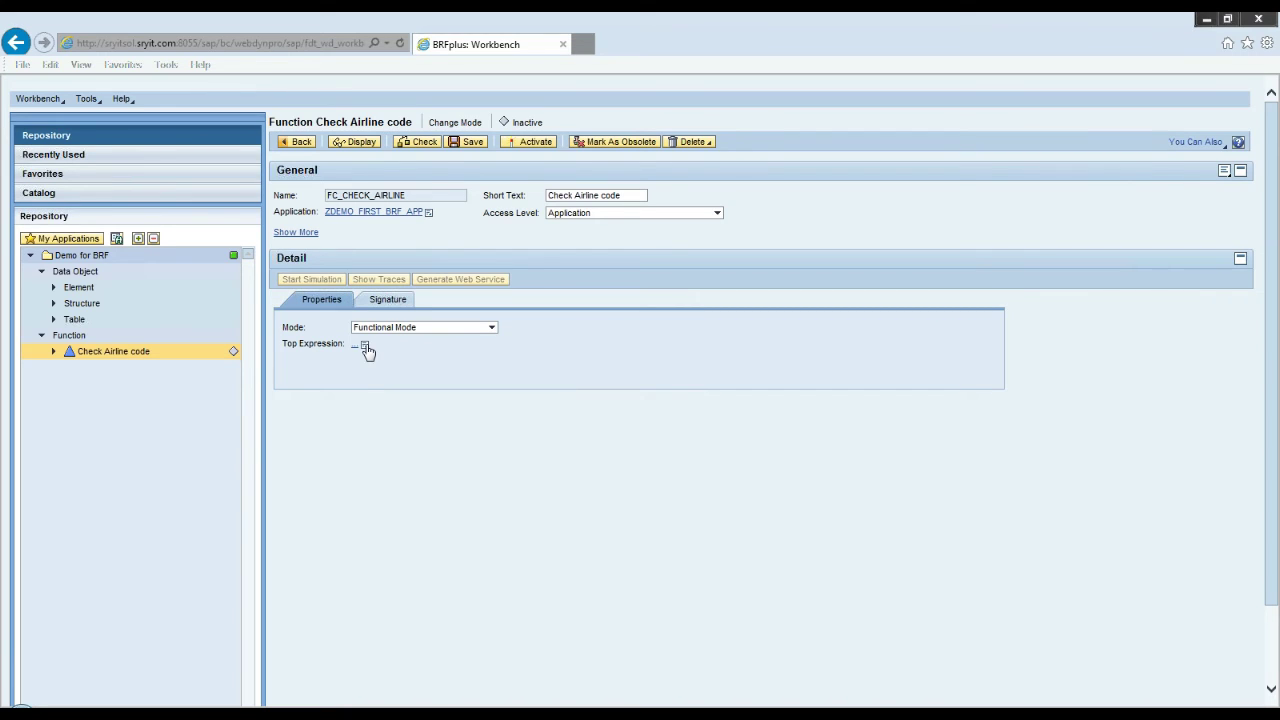
{"action": "left_click", "coordinate": [366, 346]}
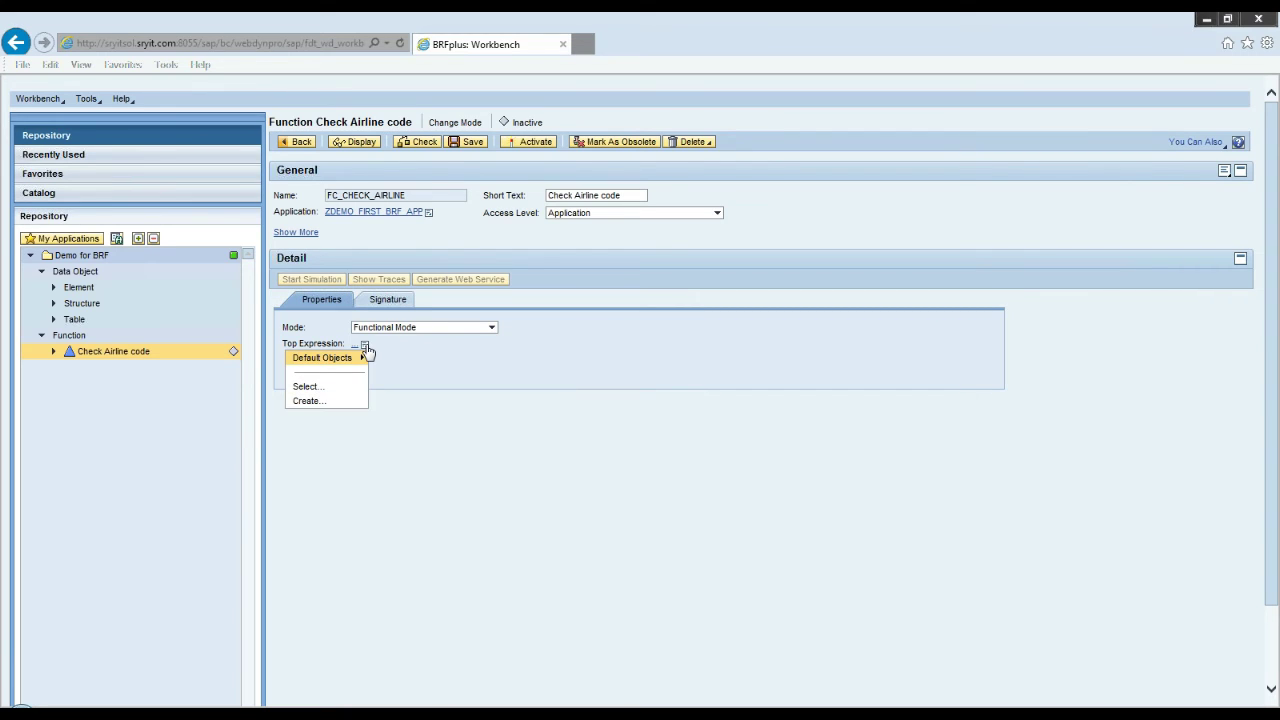
{"action": "left_click", "coordinate": [354, 403]}
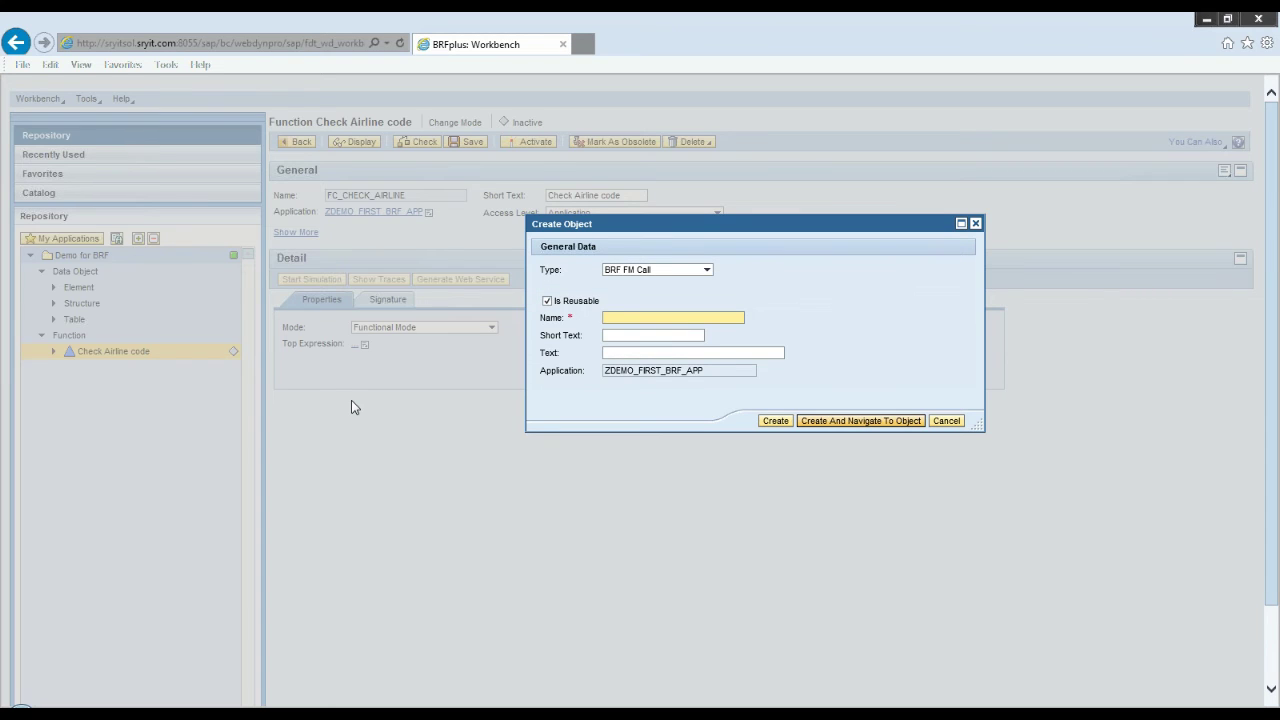
{"action": "left_click", "coordinate": [706, 270]}
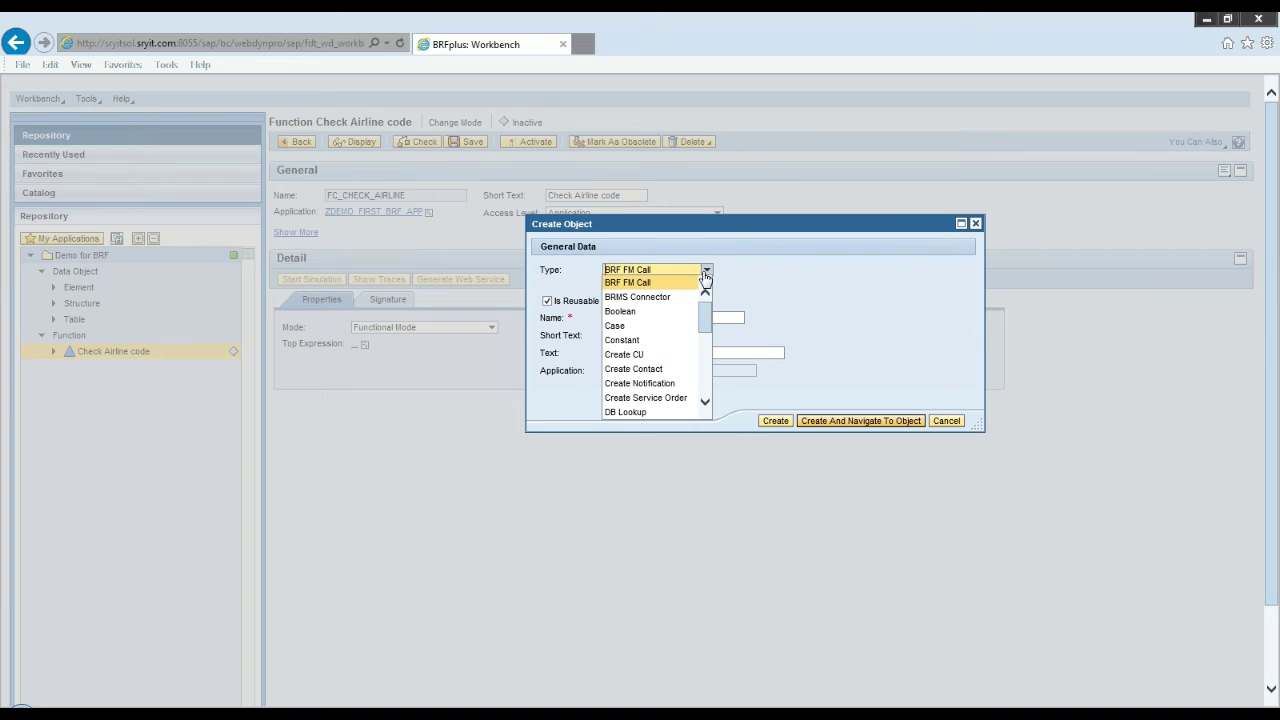
{"action": "mouse_move", "coordinate": [705, 300]}
{"action": "left_mouse_down"}
{"action": "mouse_move", "coordinate": [706, 400]}
{"action": "mouse_move", "coordinate": [704, 311]}
{"action": "left_mouse_up"}
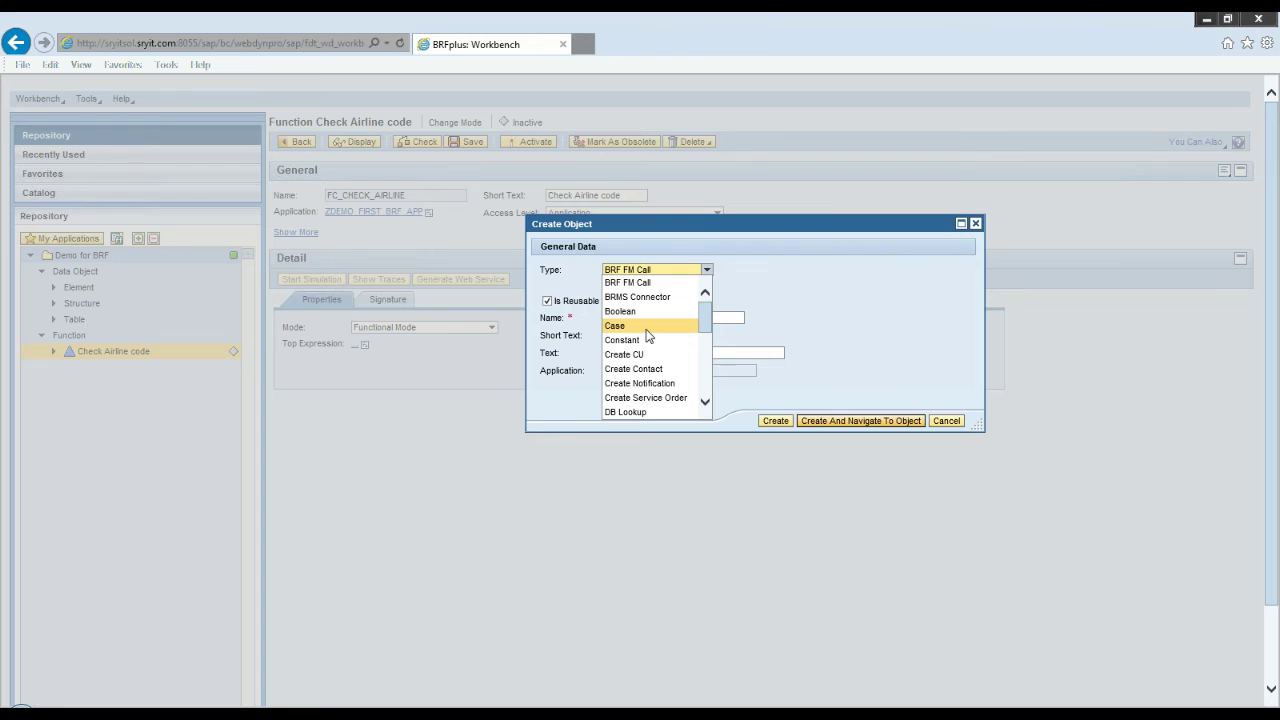
{"action": "left_click_drag", "start_coordinate": [705, 324], "coordinate": [703, 344]}
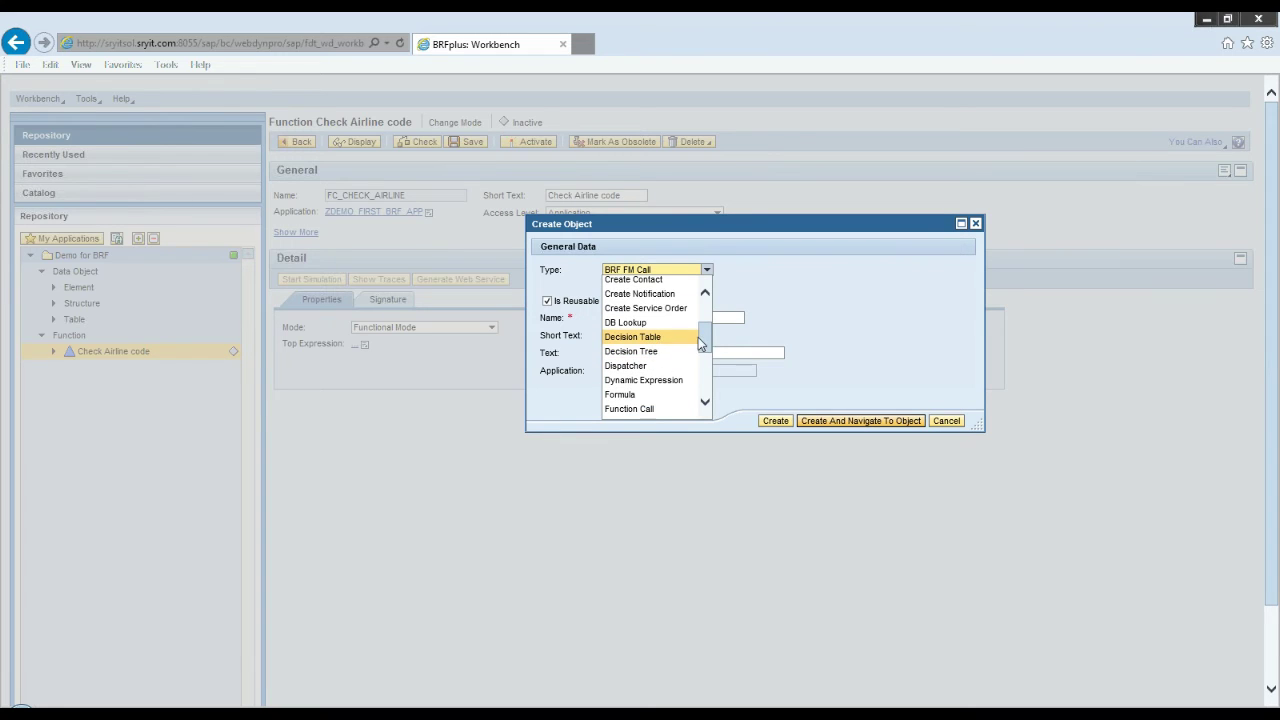
{"action": "left_click_drag", "start_coordinate": [703, 350], "coordinate": [705, 380]}
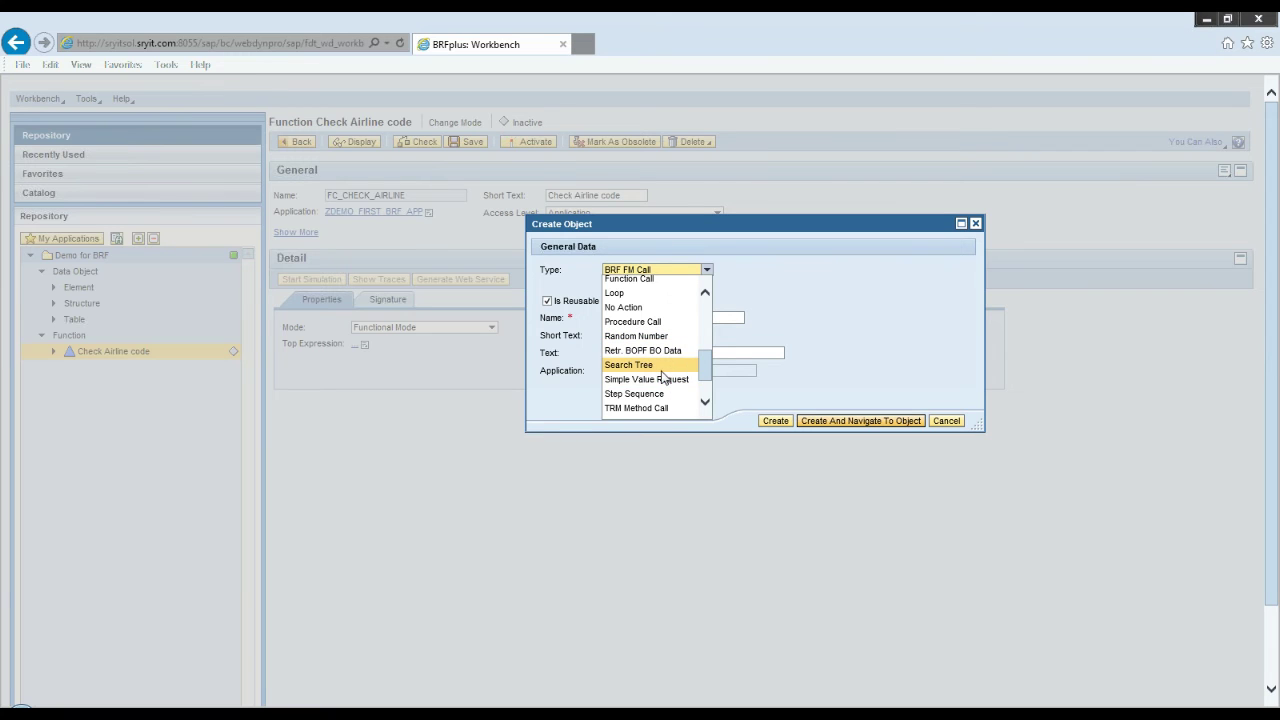
{"action": "scroll", "coordinate": [664, 376], "scroll_direction": "down", "scroll_amount": 5}
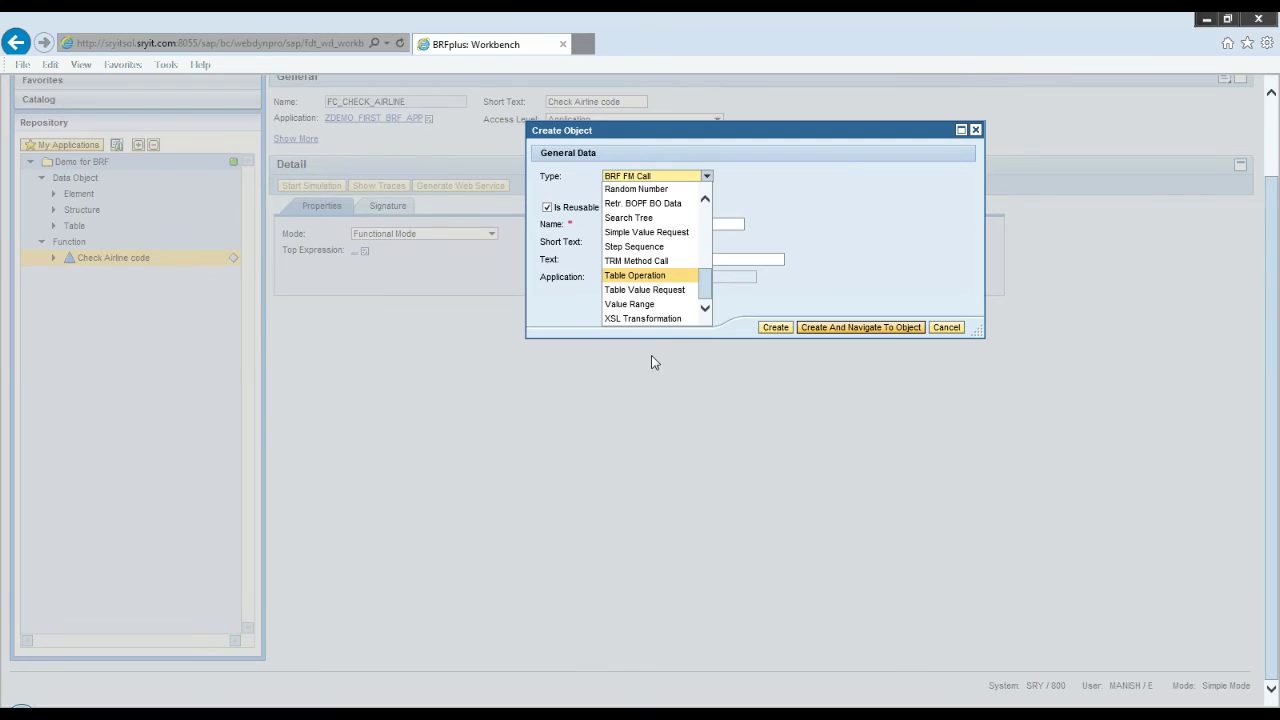
{"action": "scroll", "coordinate": [655, 249], "scroll_direction": "up", "scroll_amount": 6}
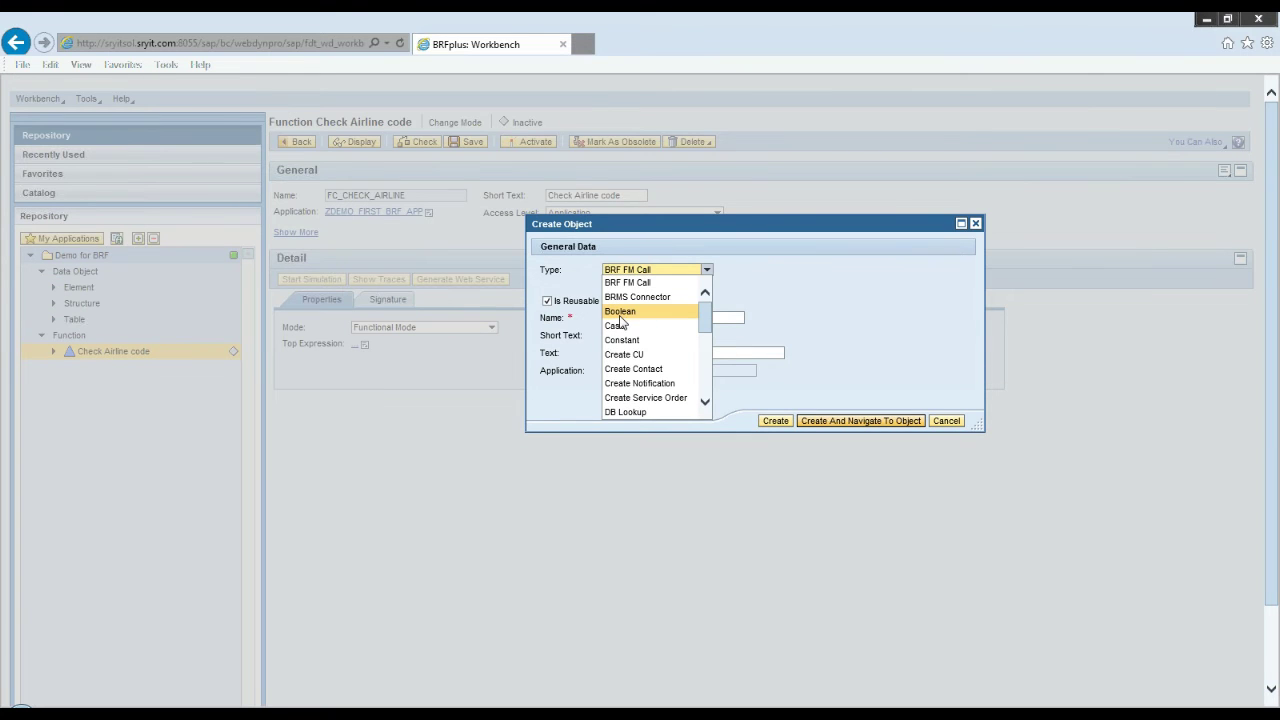
{"action": "left_click", "coordinate": [625, 312]}
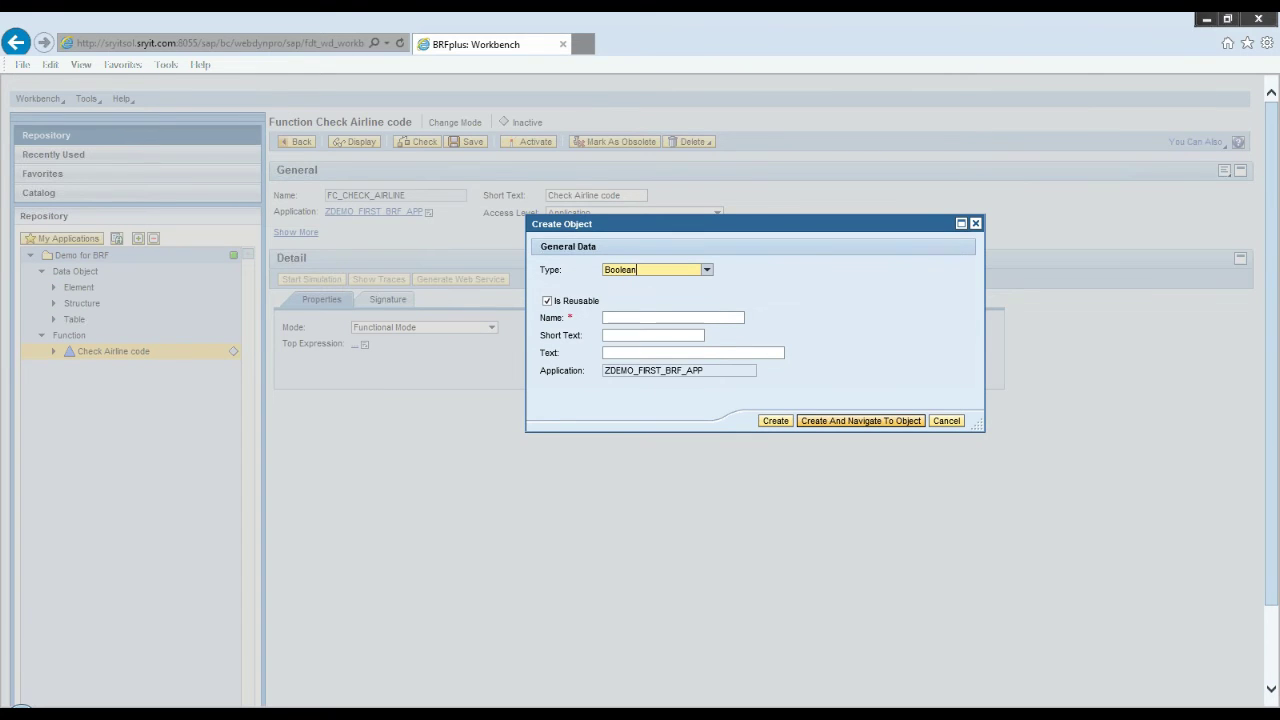
{"action": "left_click", "coordinate": [673, 317]}
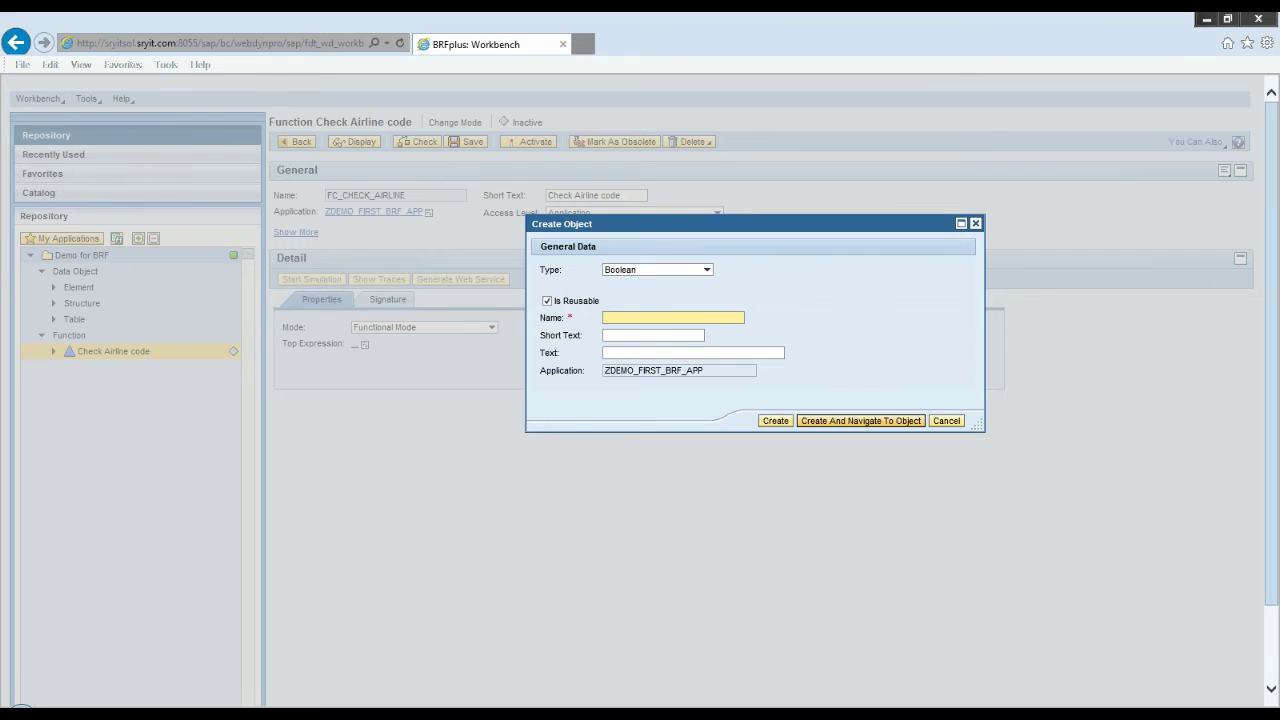
{"action": "left_click", "coordinate": [706, 271]}
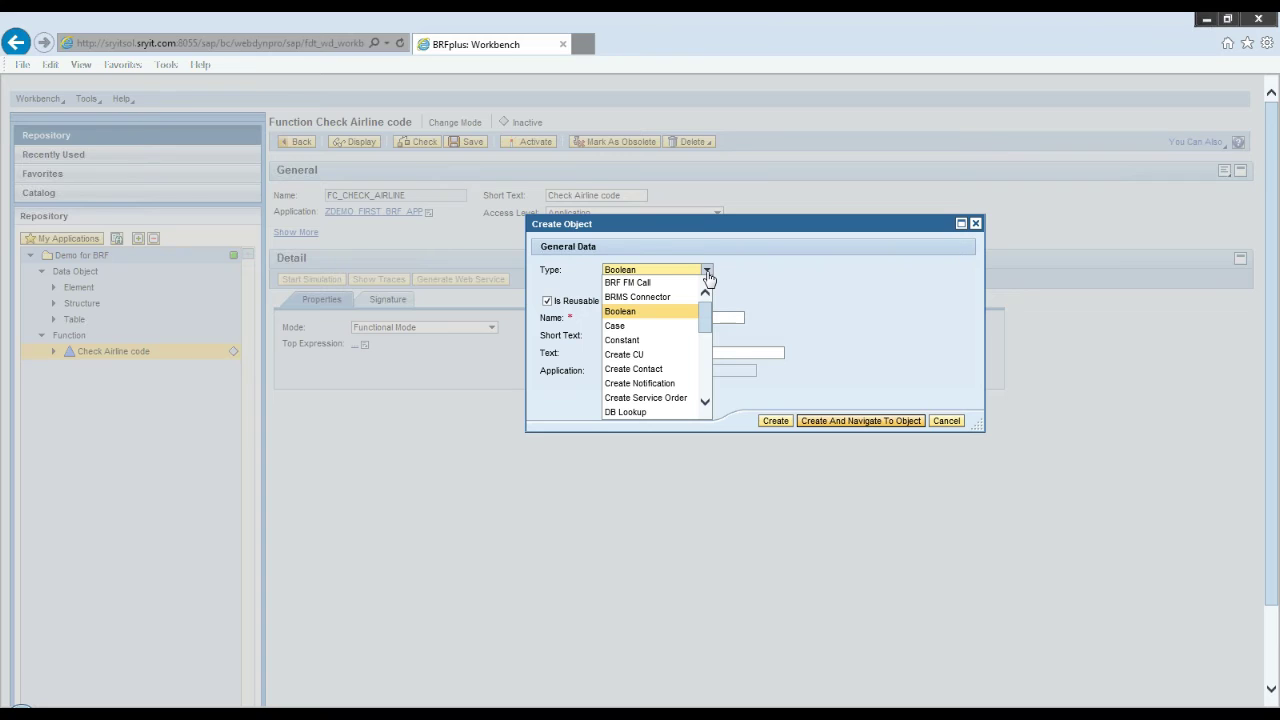
{"action": "left_click", "coordinate": [708, 277]}
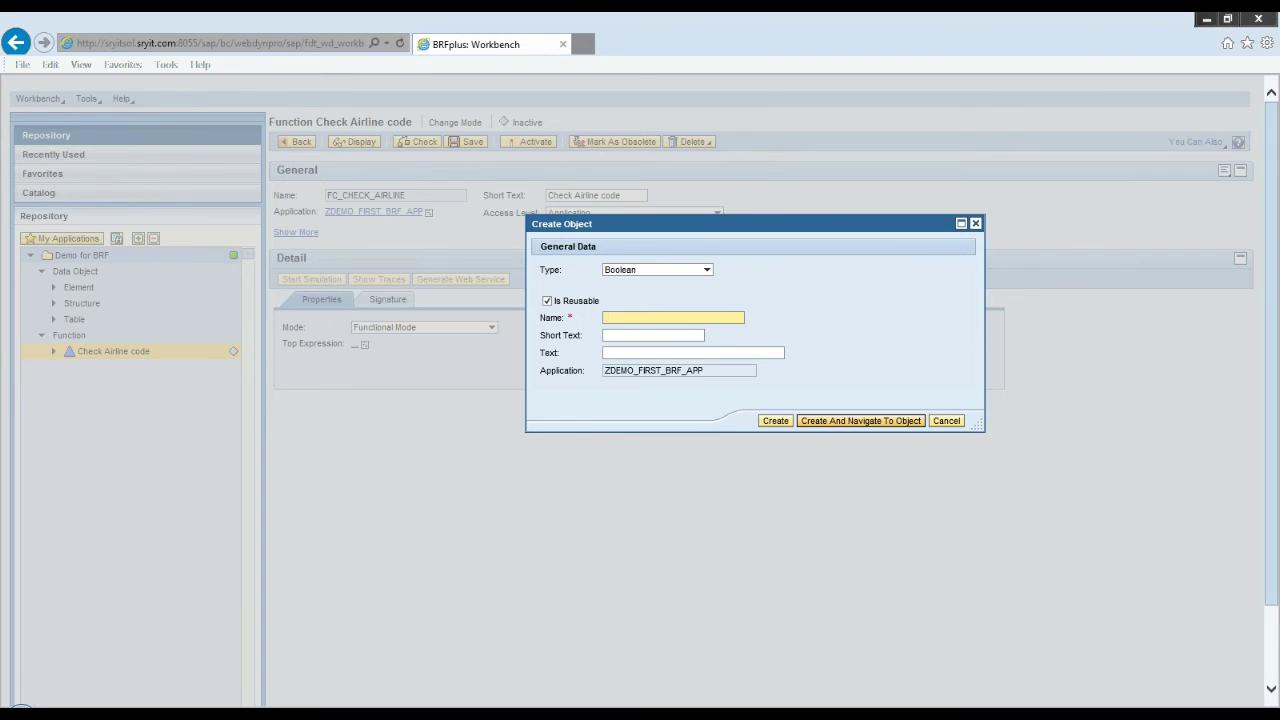
Step: Create the expression EX_CHECK_AIRLINE with short text and text "Check Airline", and go to it, saving the changed function
{"action": "key", "text": "Caps_Lock"}
{"action": "type", "text": "INE"}
{"action": "key", "text": "Tab"}
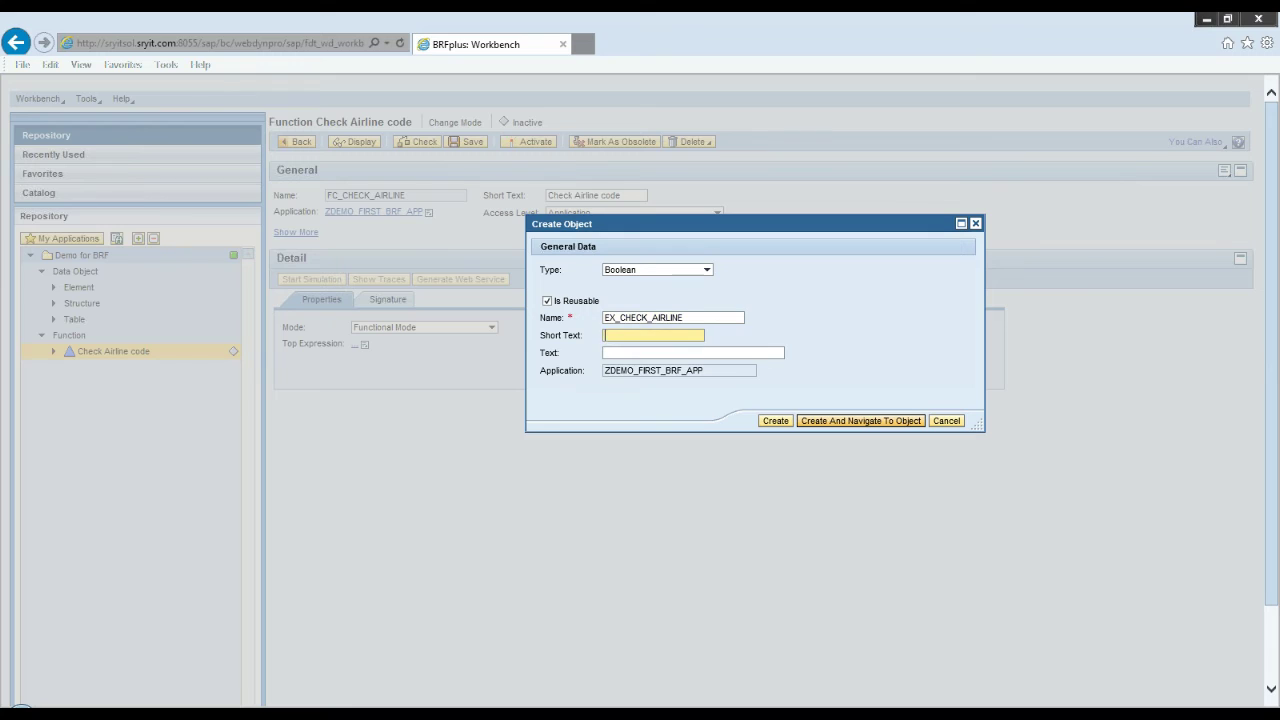
{"action": "key", "text": "Caps_Lock"}
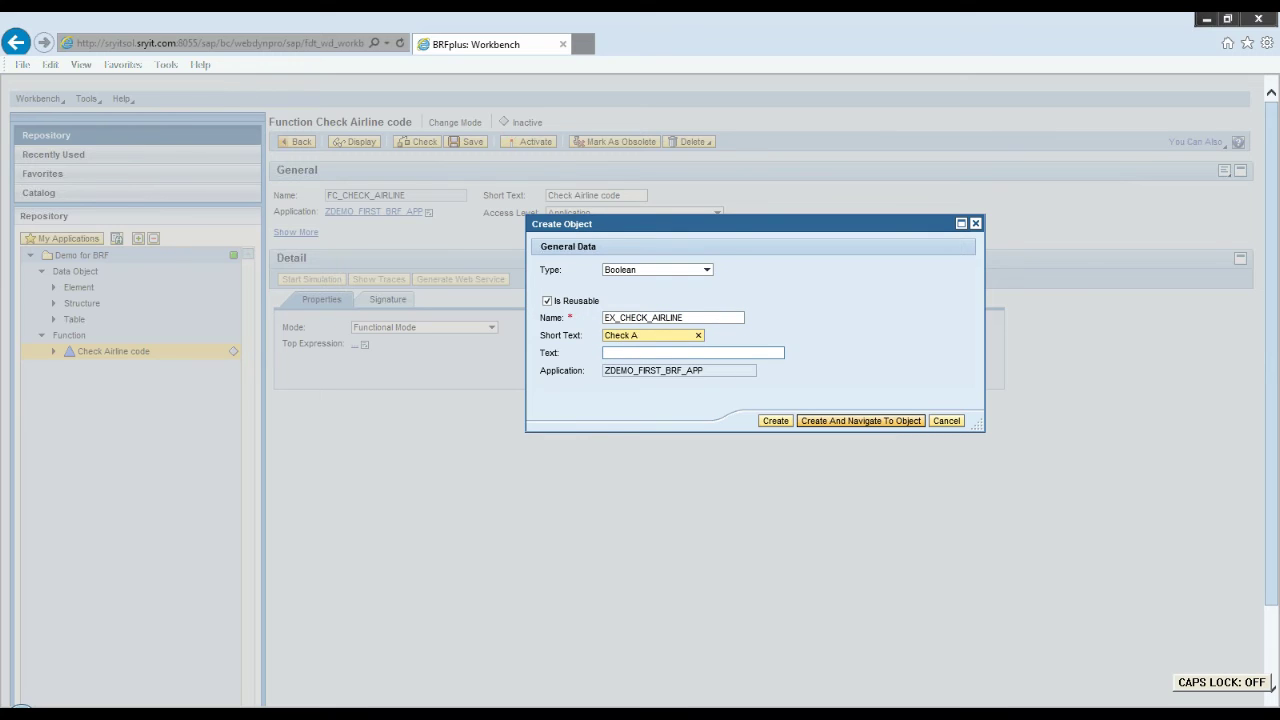
{"action": "type", "text": "Check Airline"}
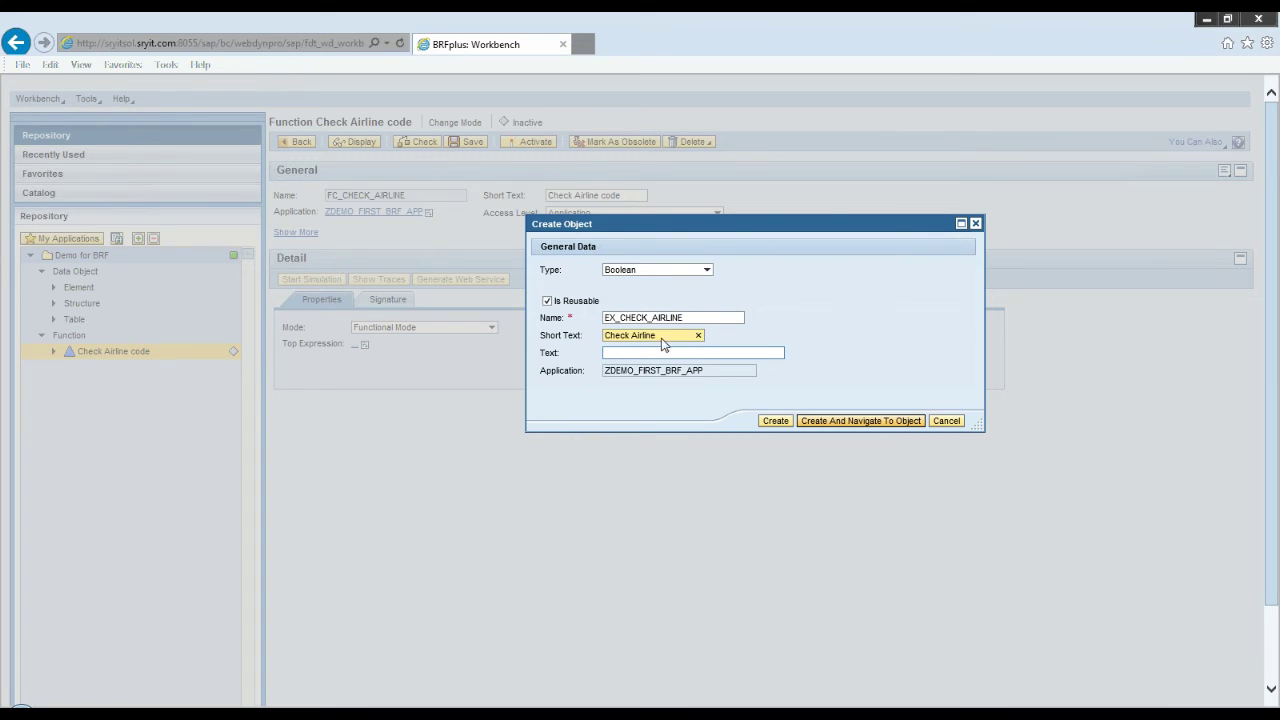
{"action": "left_click_drag", "start_coordinate": [660, 337], "coordinate": [593, 343]}
{"action": "key", "text": "ctrl+c"}
{"action": "left_click", "coordinate": [608, 355]}
{"action": "key", "text": "ctrl+v"}
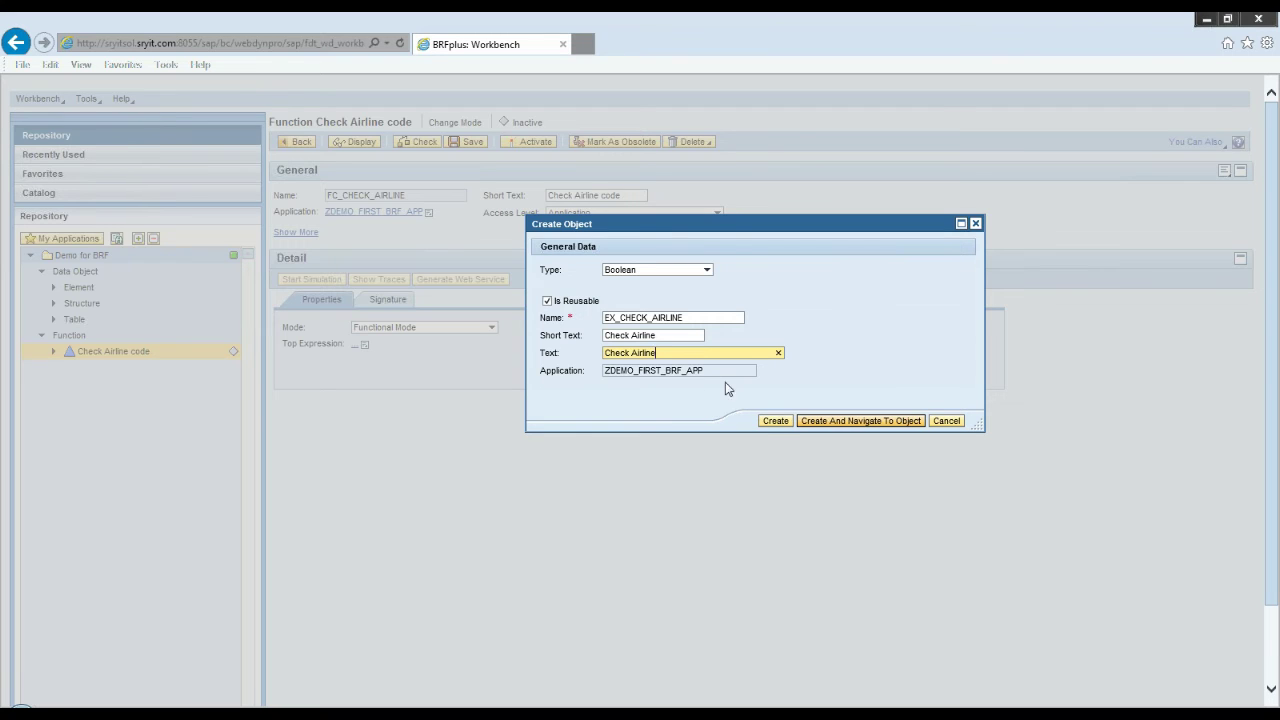
{"action": "left_click", "coordinate": [853, 421]}
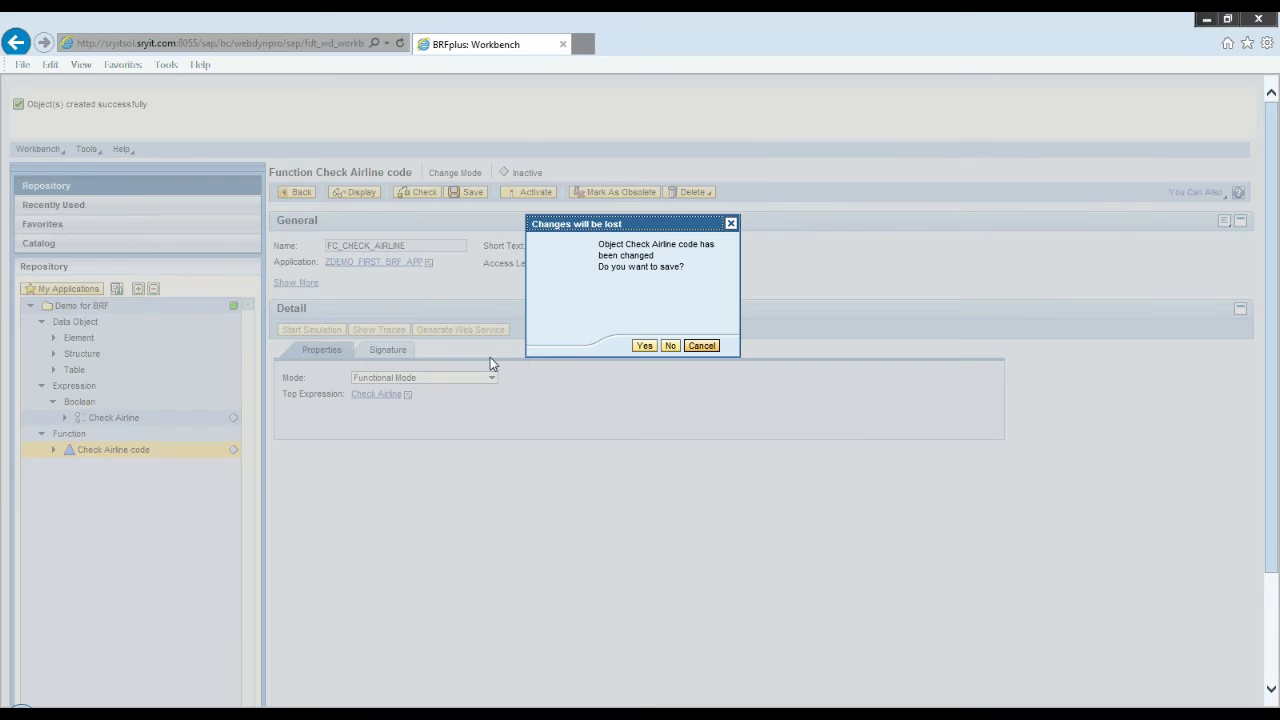
{"action": "left_click", "coordinate": [644, 347]}
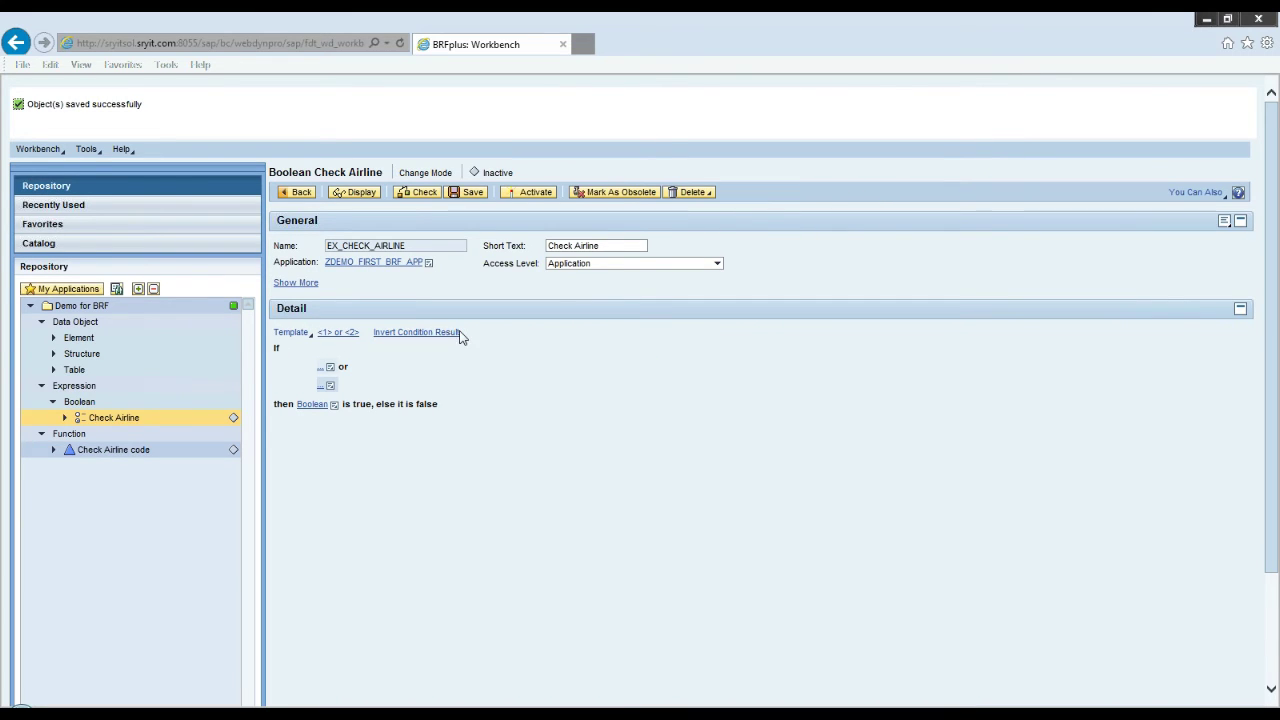
Step: Create the reusable BRF FM Call expression Check_Airline_Code with short text CheckCode as the first operand of the Check Airline condition
{"action": "left_click", "coordinate": [331, 368]}
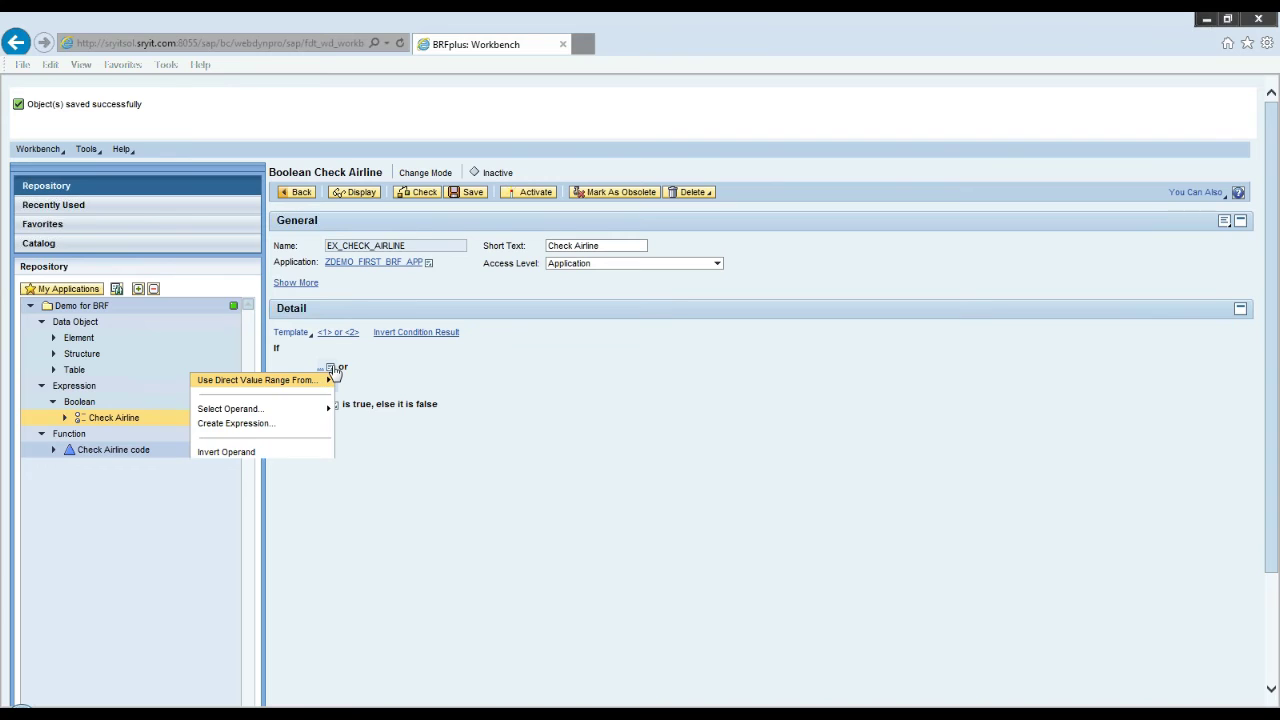
{"action": "mouse_move", "coordinate": [316, 386]}
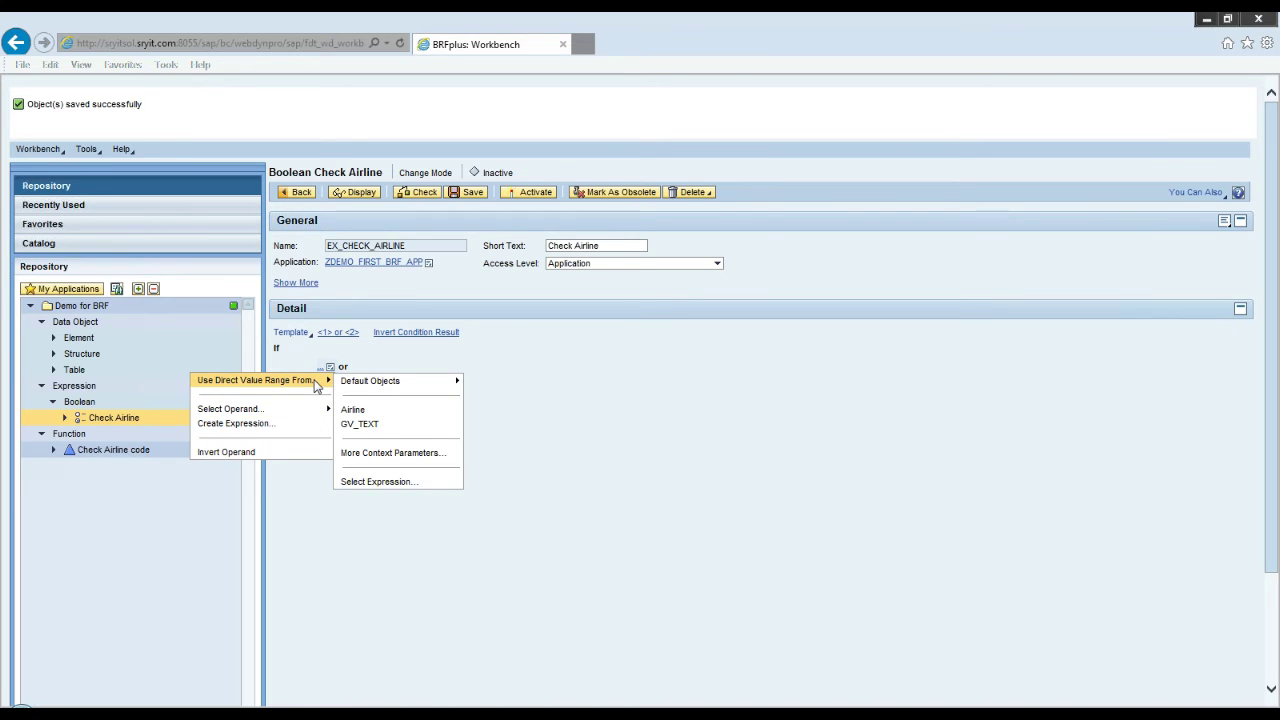
{"action": "left_click", "coordinate": [281, 427]}
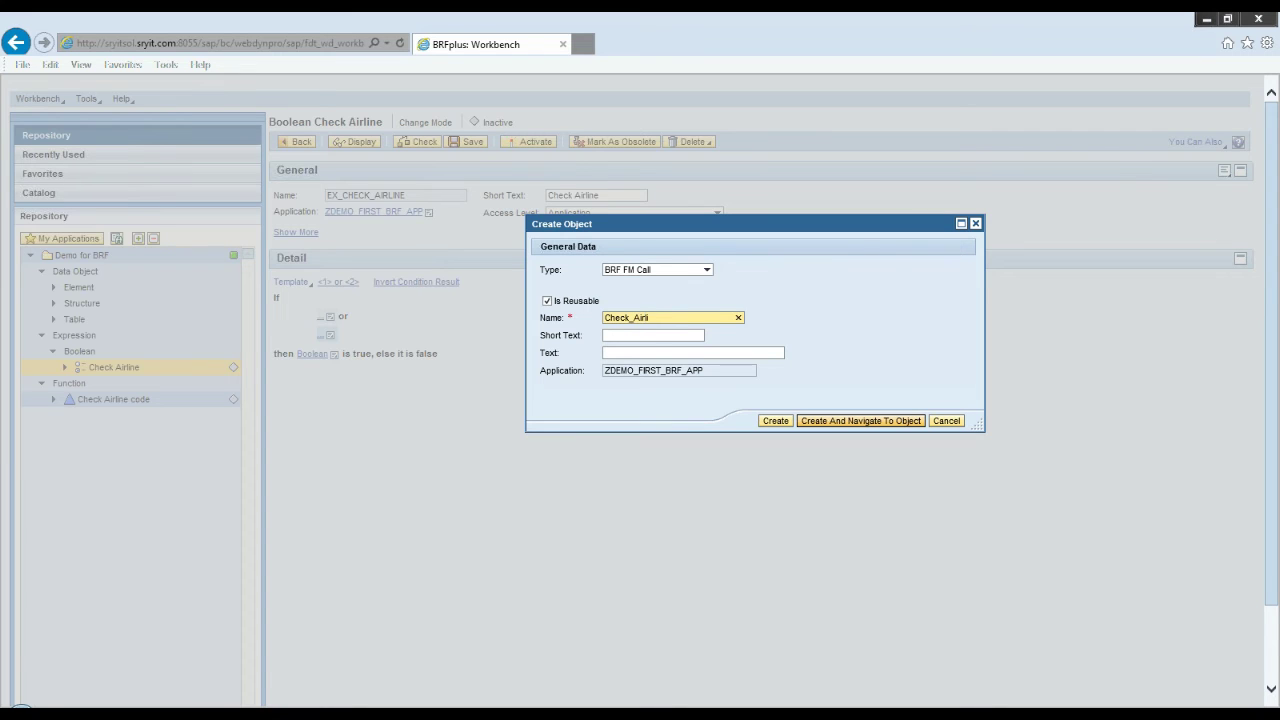
{"action": "left_click", "coordinate": [653, 335]}
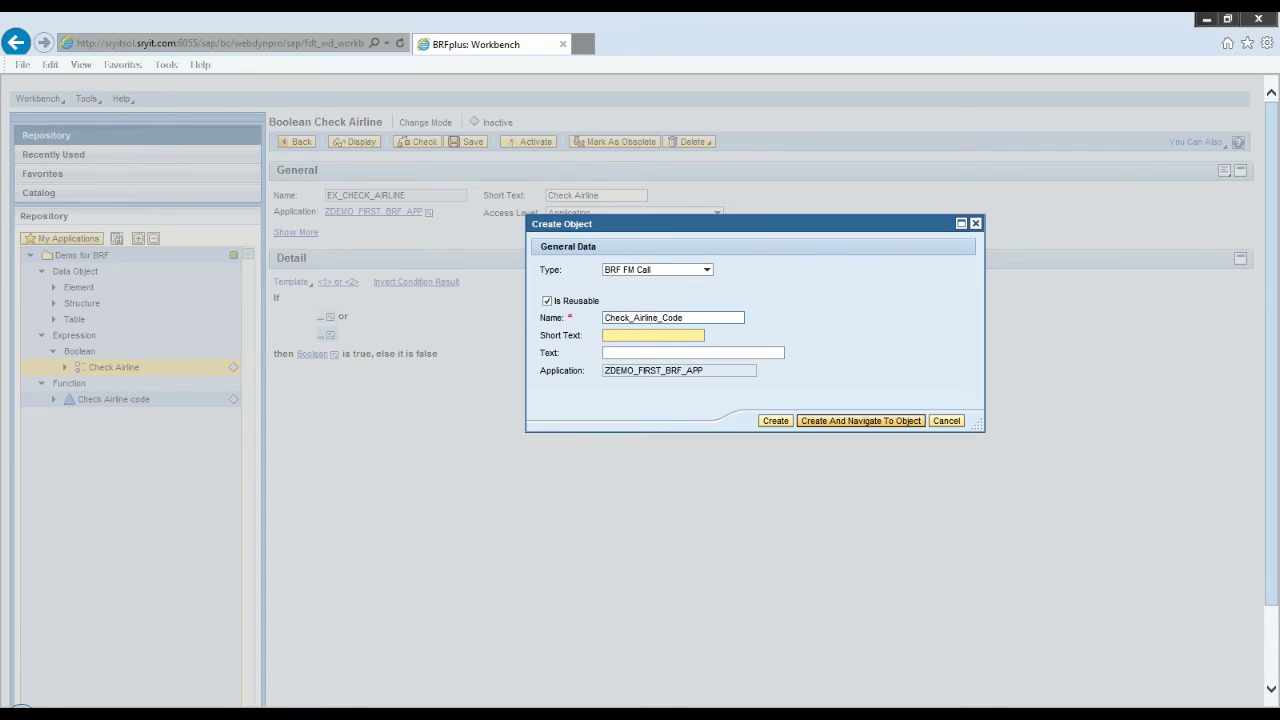
{"action": "type", "text": "CheckCode"}
{"action": "key", "text": "Tab"}
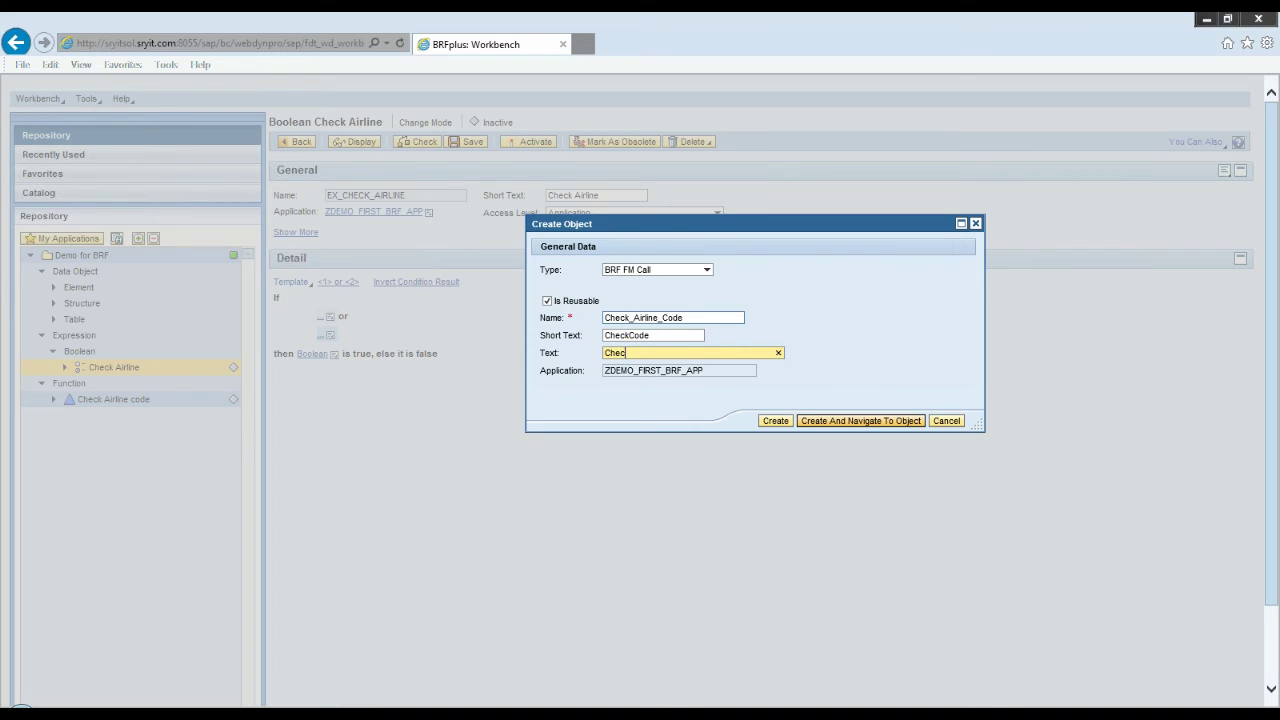
{"action": "left_click", "coordinate": [775, 421]}
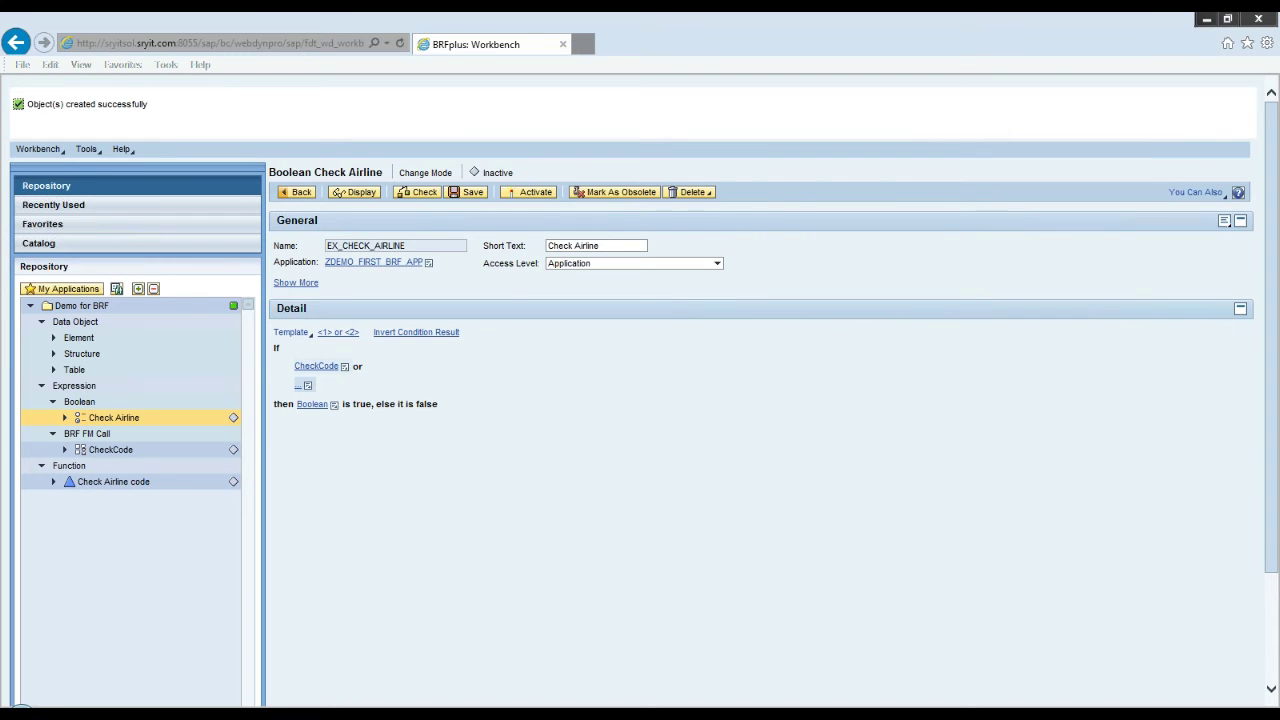
Step: Go to the CheckCode expression, saving the changed Check Airline expression
{"action": "left_click", "coordinate": [330, 368]}
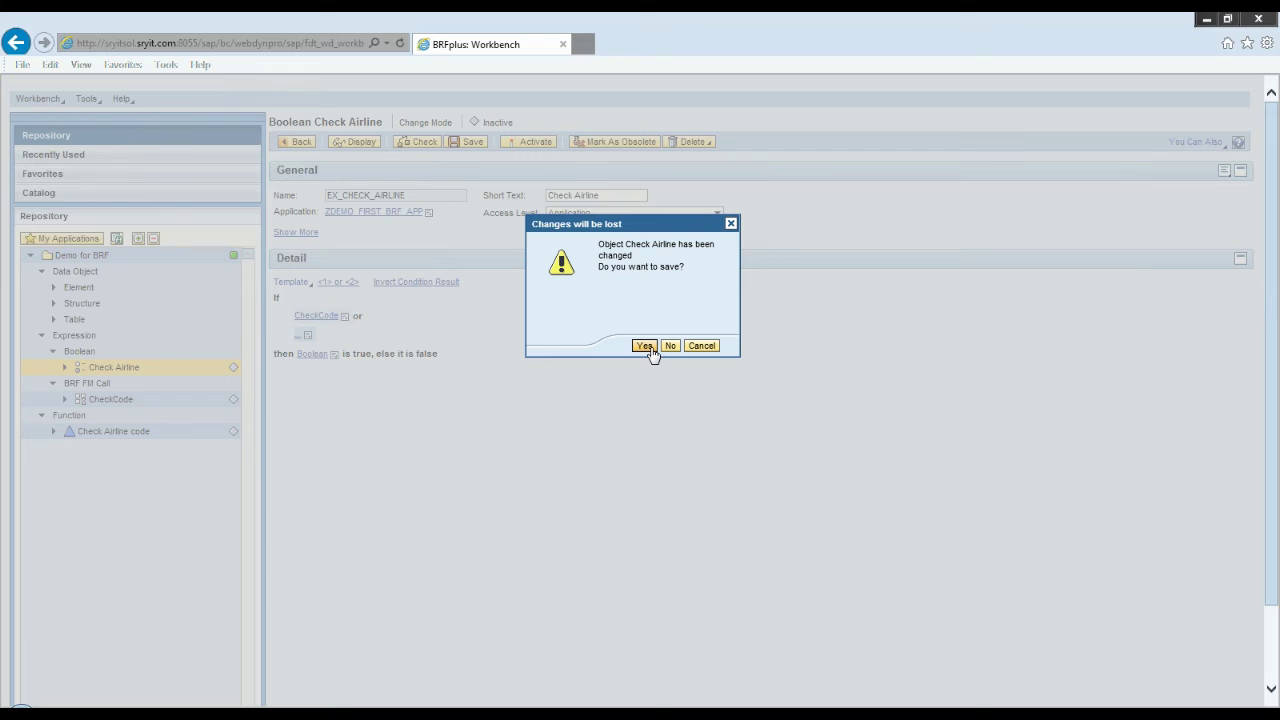
{"action": "left_click", "coordinate": [645, 346]}
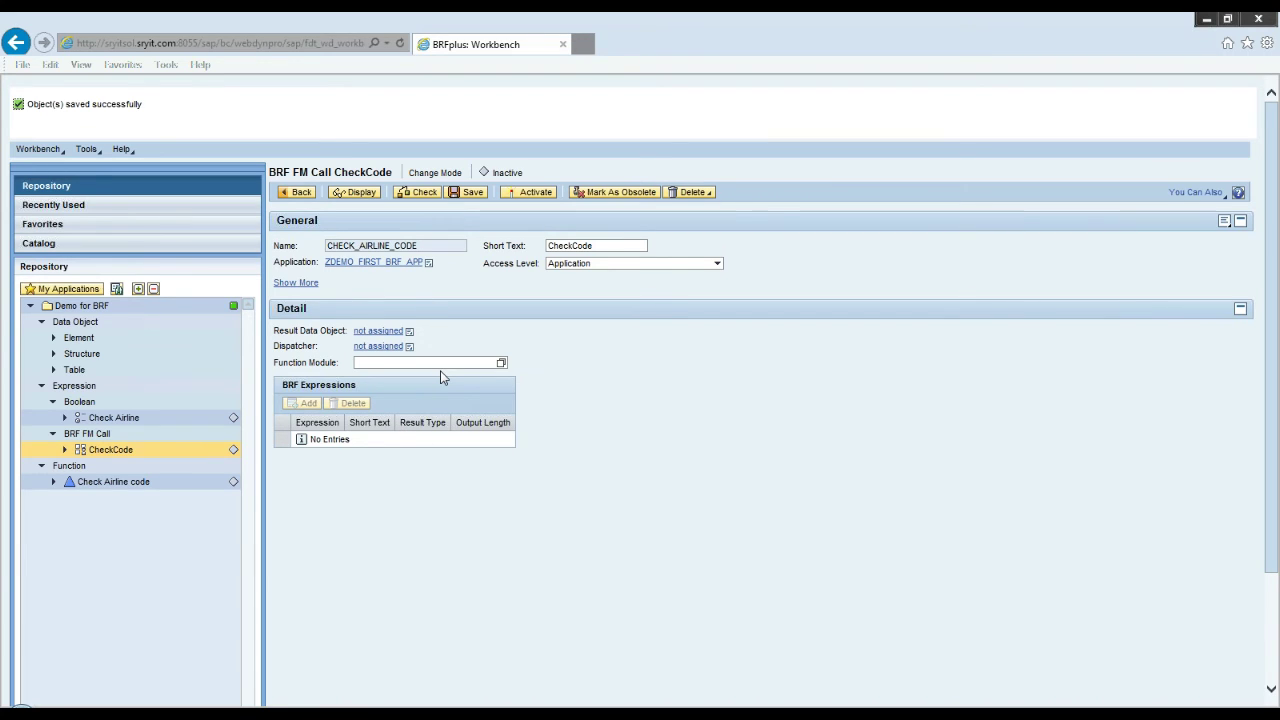
{"action": "left_click", "coordinate": [357, 362]}
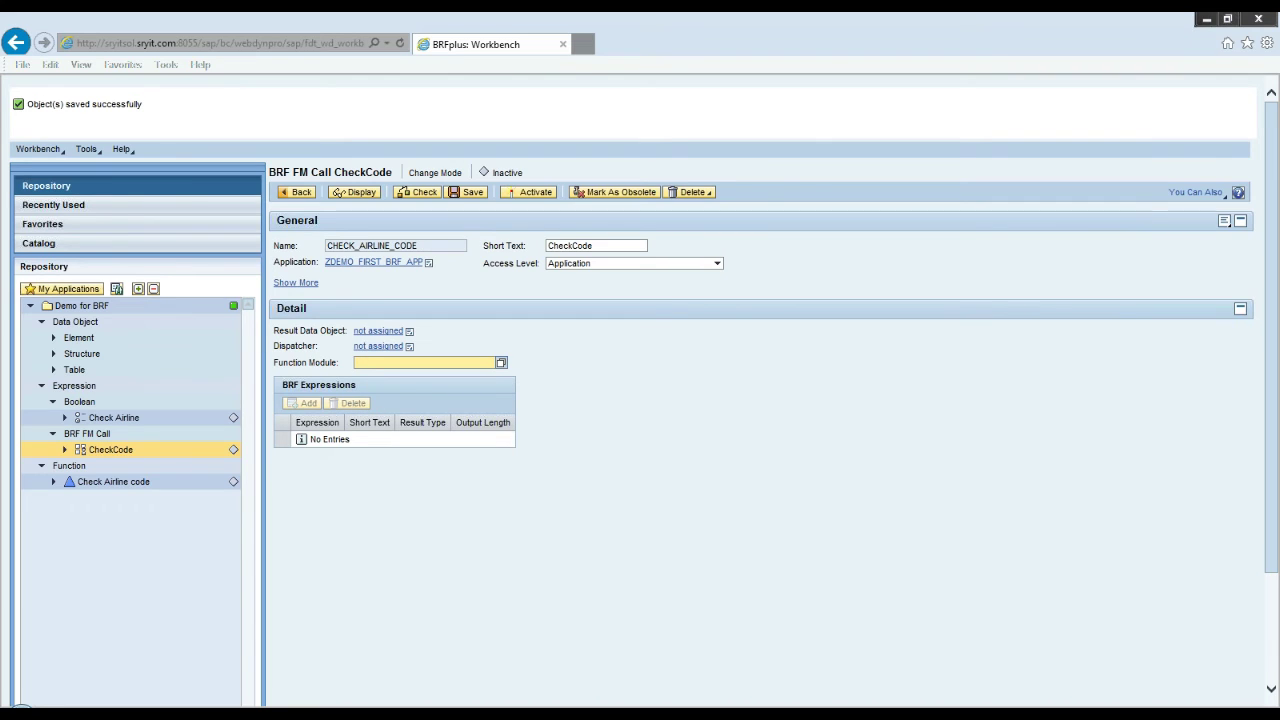
Step: Try to delete the CheckCode expression, and reopen it with its changes saved
{"action": "left_click", "coordinate": [693, 193]}
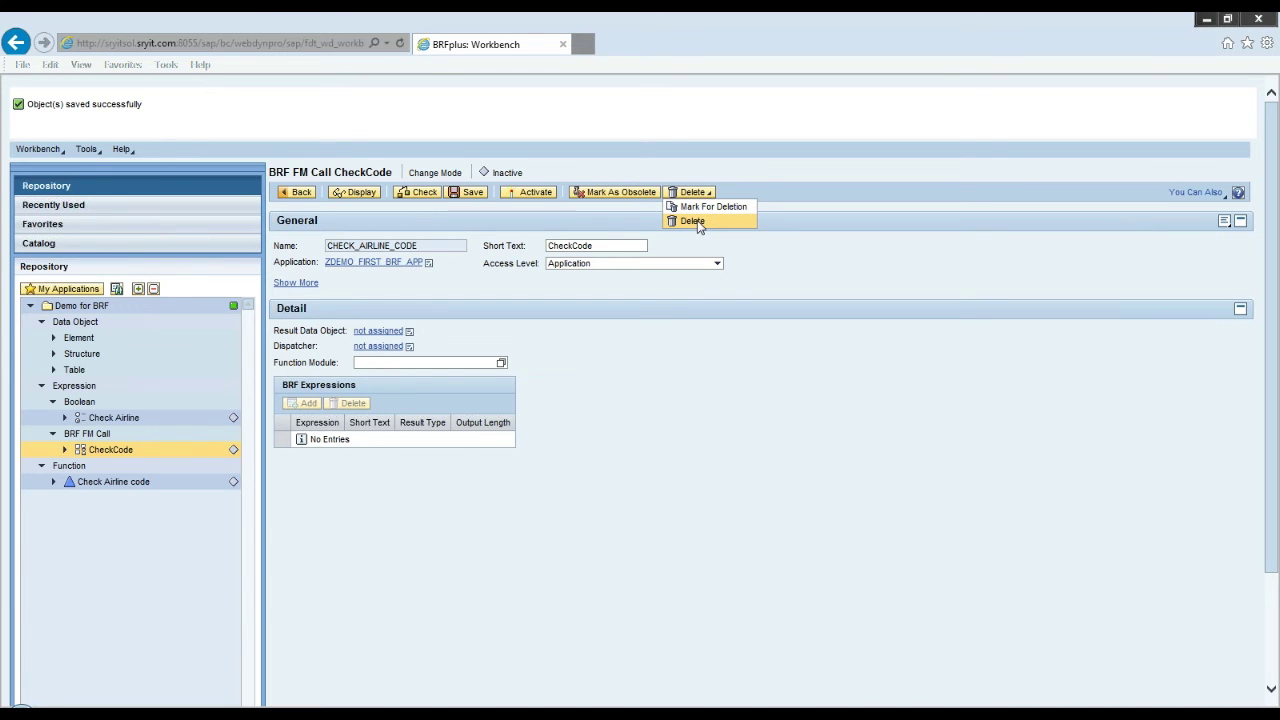
{"action": "left_click", "coordinate": [697, 222]}
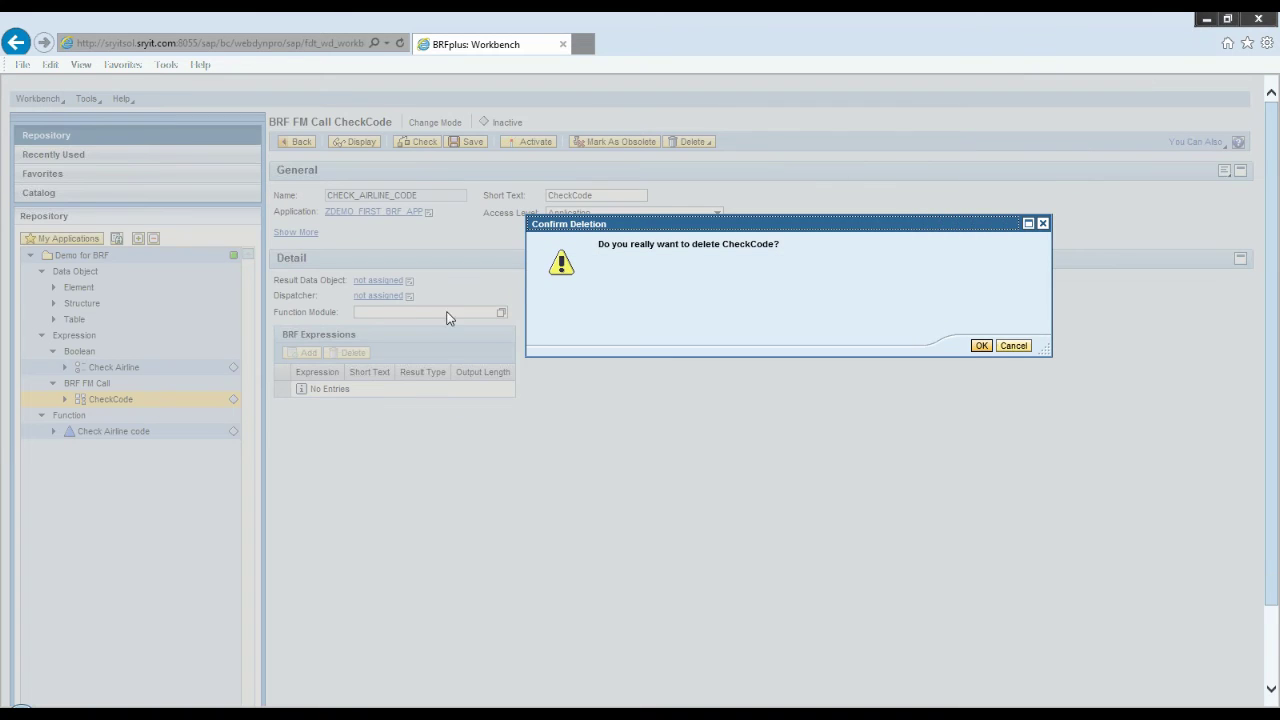
{"action": "left_click", "coordinate": [982, 346]}
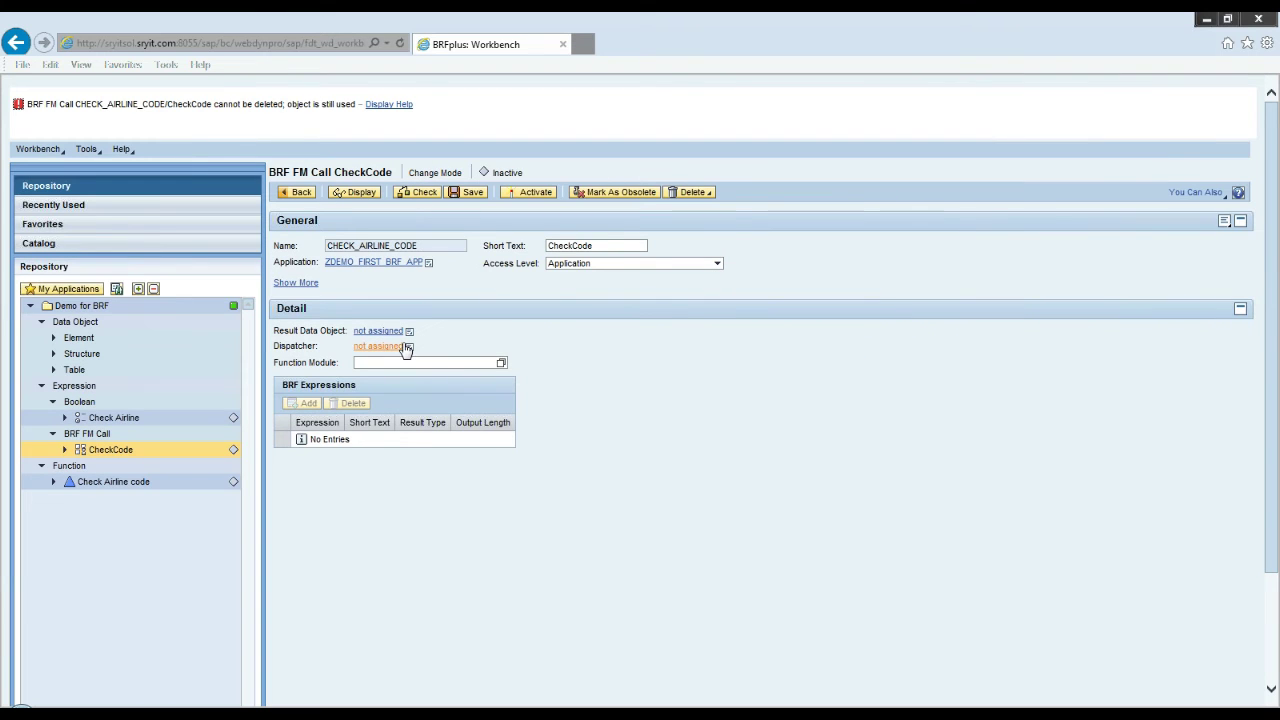
{"action": "left_click", "coordinate": [130, 451]}
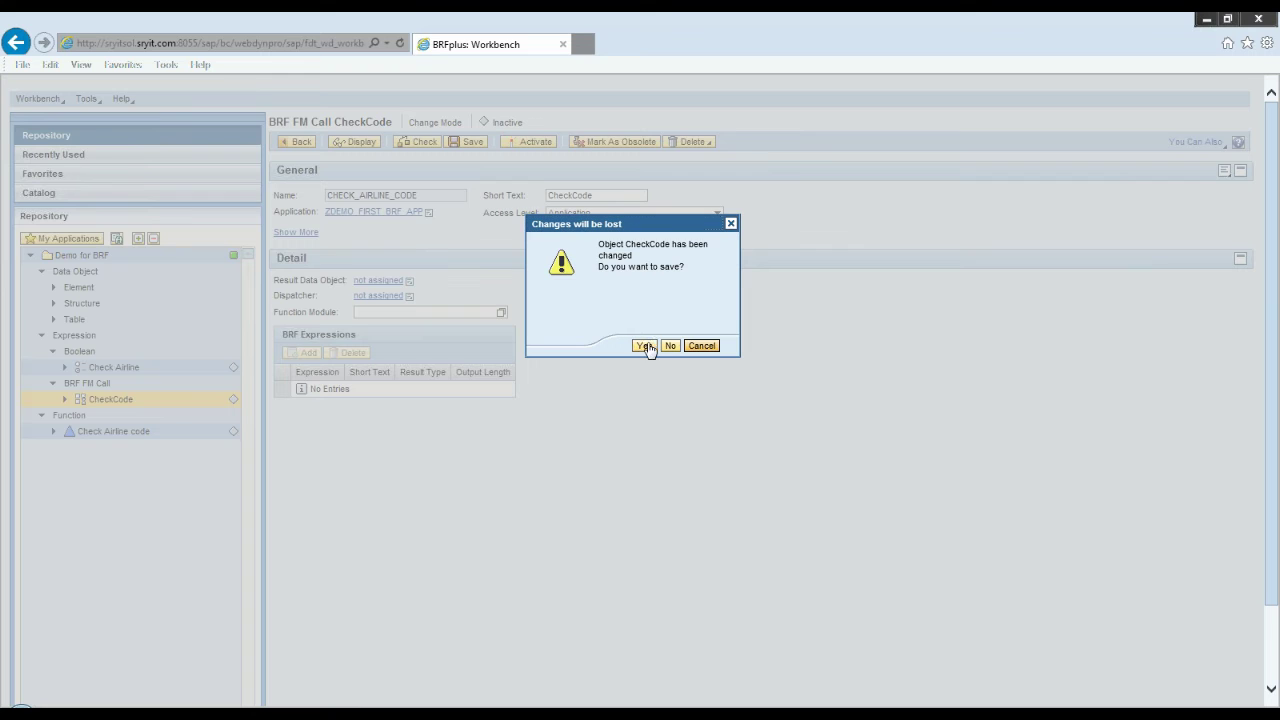
{"action": "left_click", "coordinate": [648, 347]}
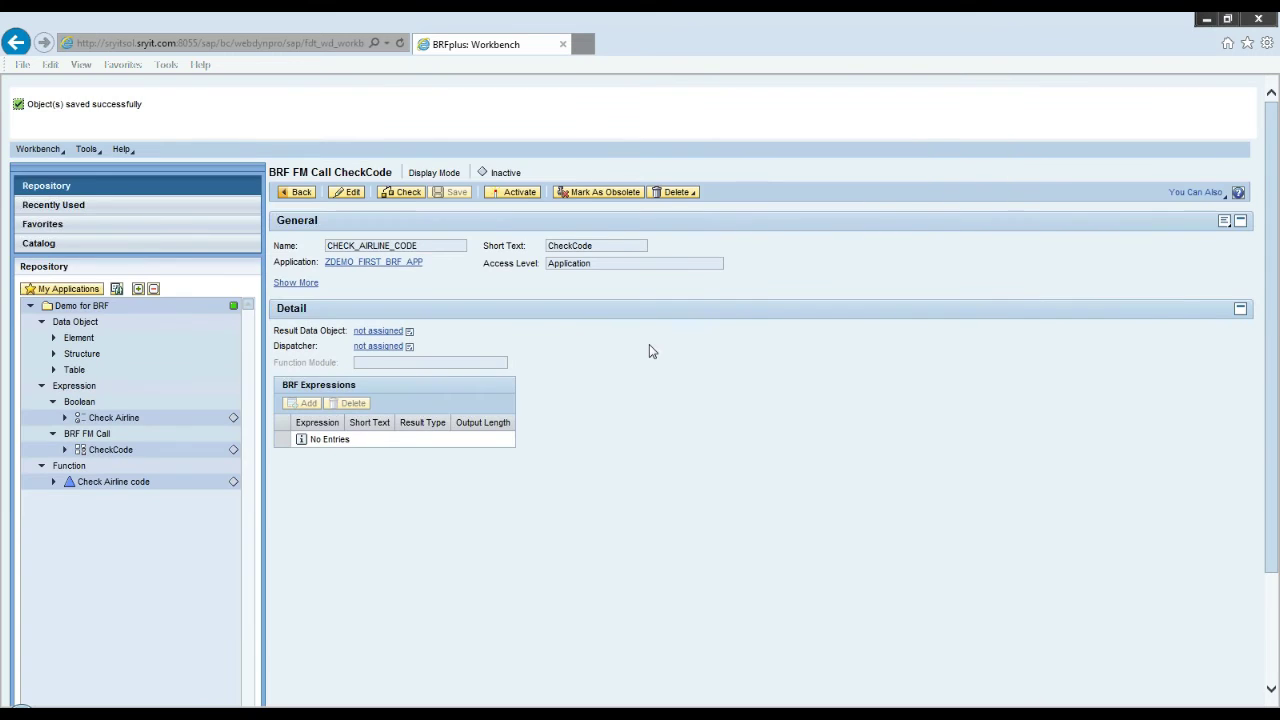
Step: Go back to the Check Airline expression, open its CheckCode operand and try again to delete that expression
{"action": "left_click", "coordinate": [100, 420]}
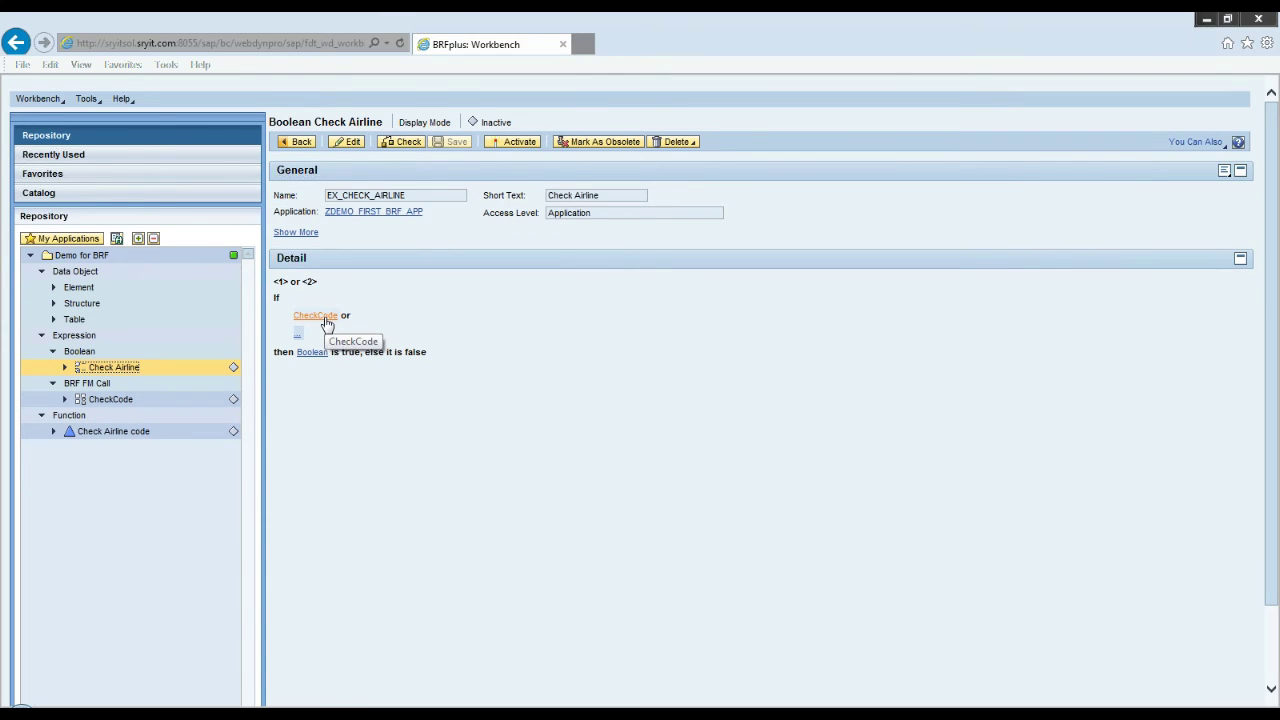
{"action": "right_click", "coordinate": [316, 316]}
{"action": "left_click", "coordinate": [316, 316]}
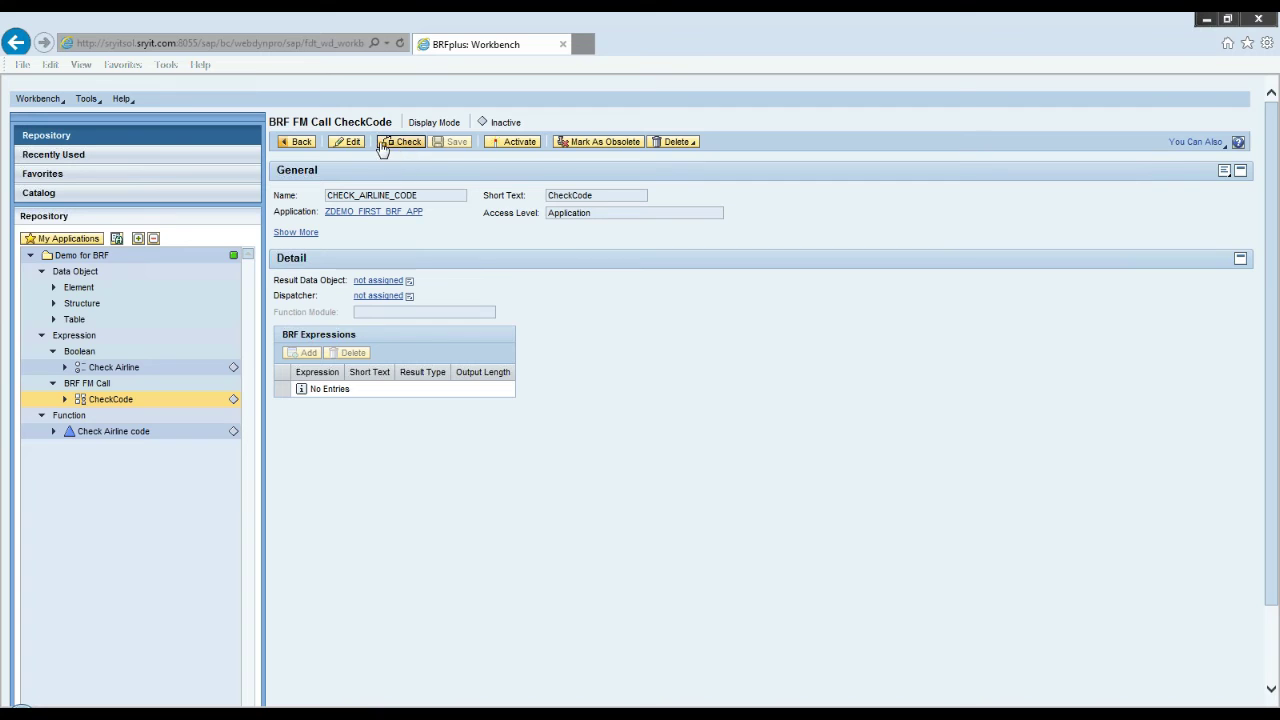
{"action": "left_click", "coordinate": [680, 142]}
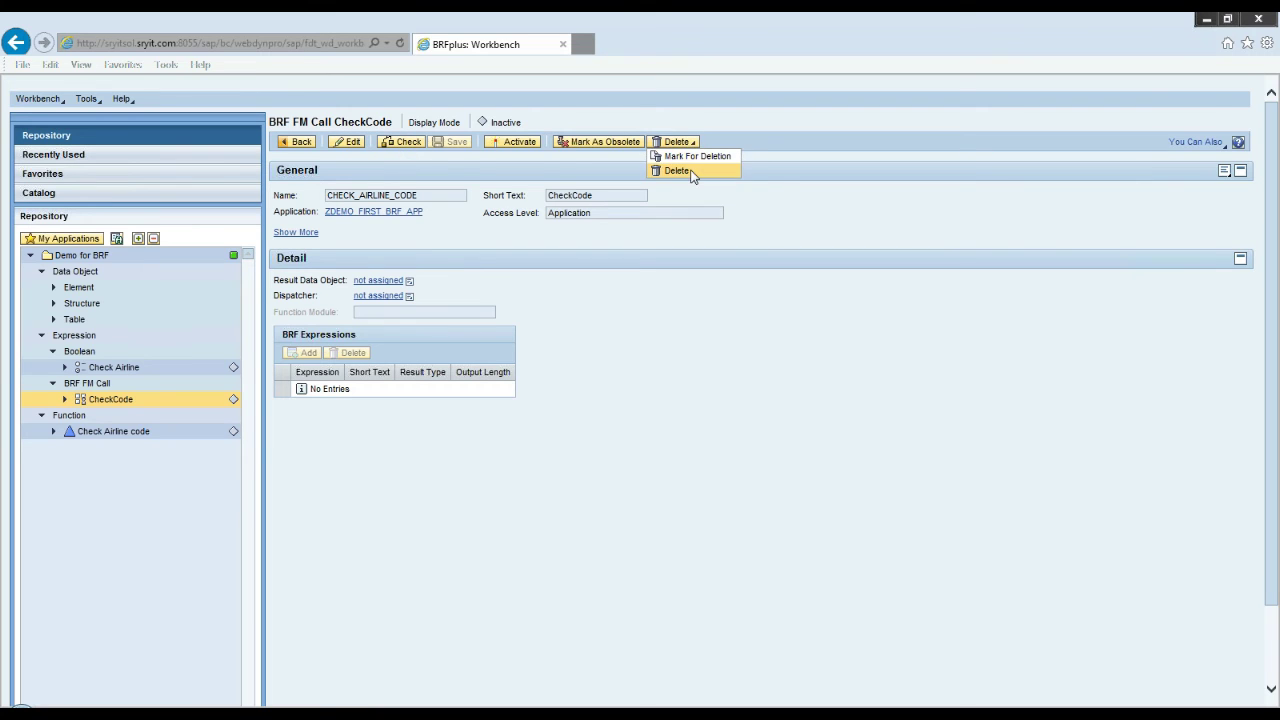
{"action": "left_click", "coordinate": [691, 174]}
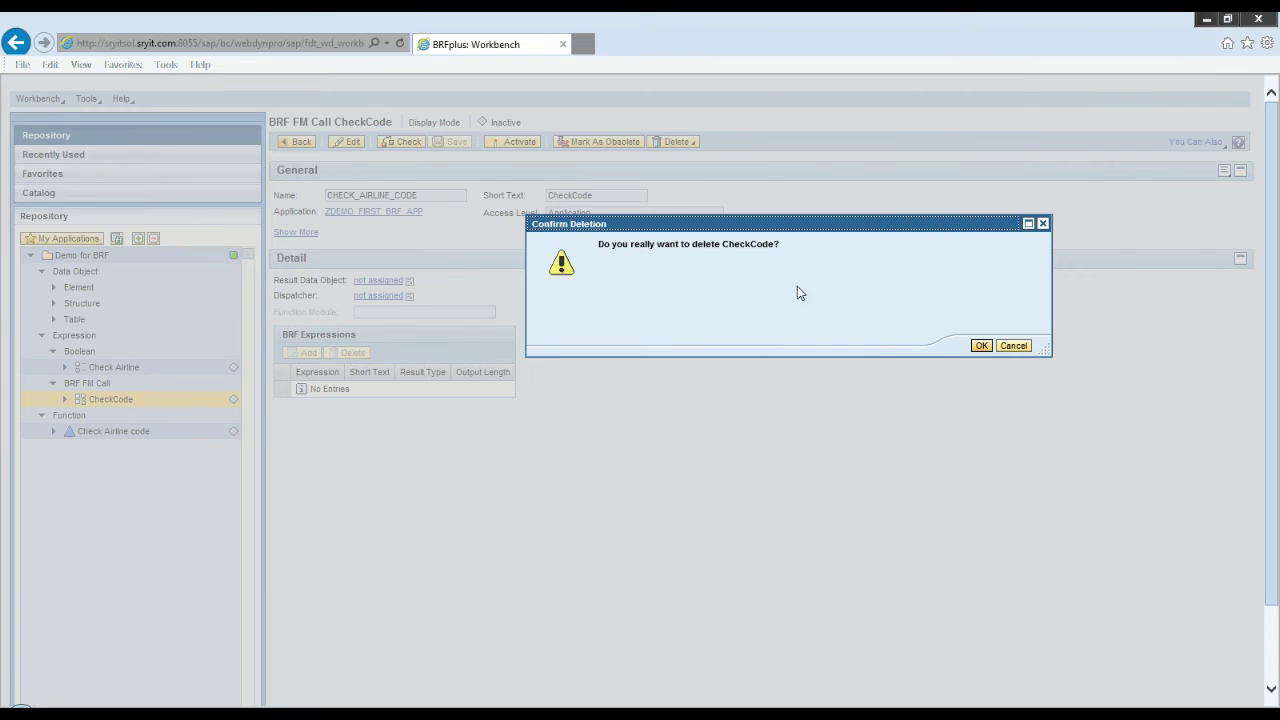
{"action": "left_click", "coordinate": [981, 346]}
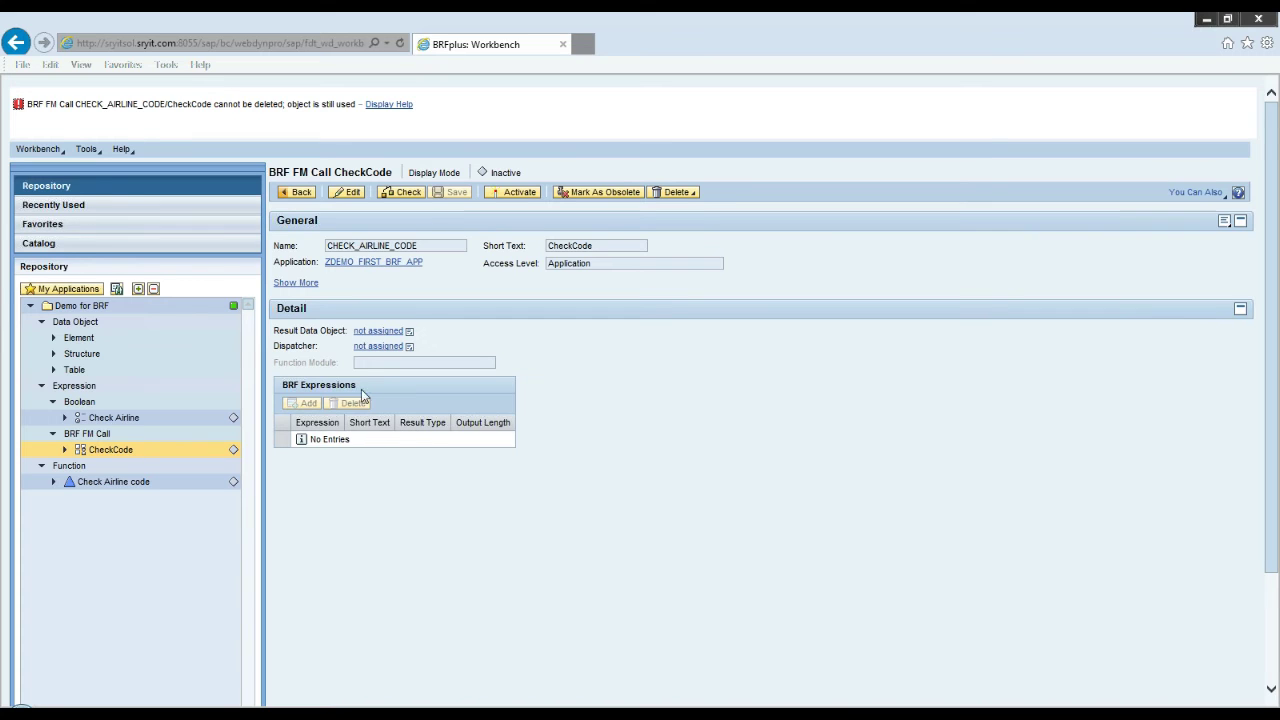
Step: Examine the Check Airline expression's condition, usage nodes and general details, and look at its CheckCode operand
{"action": "left_click", "coordinate": [125, 421]}
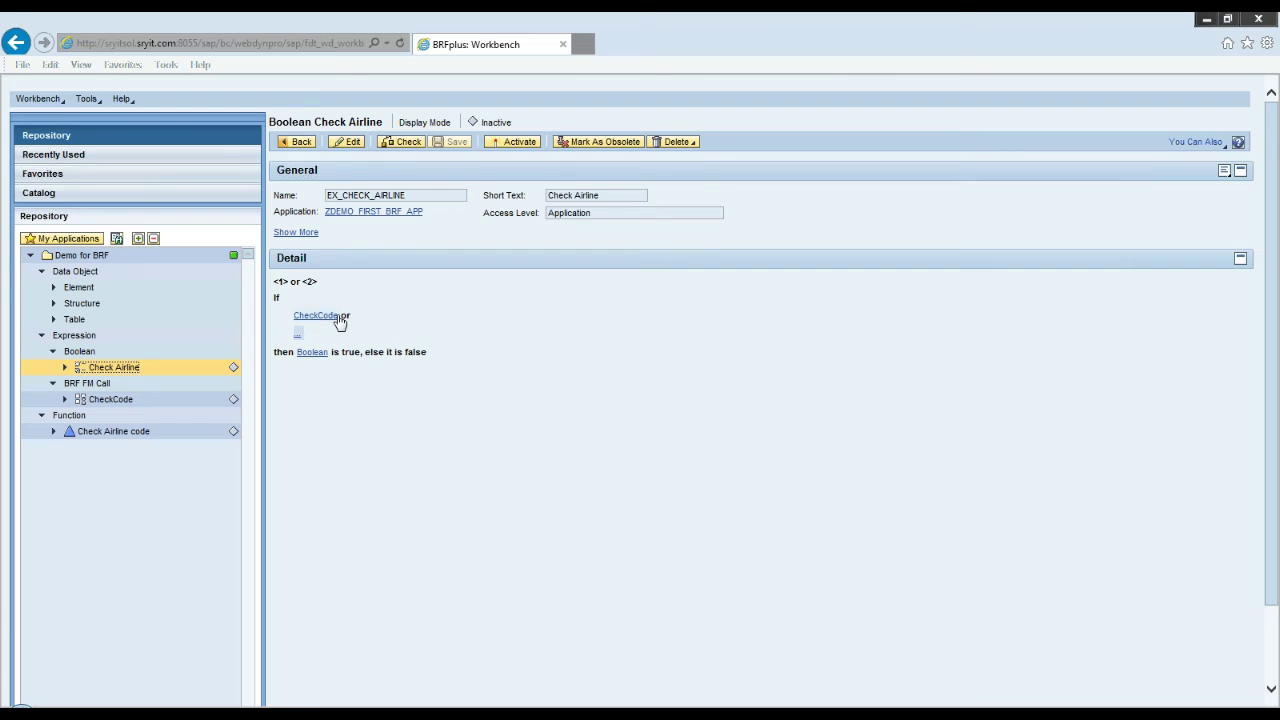
{"action": "left_click", "coordinate": [64, 368]}
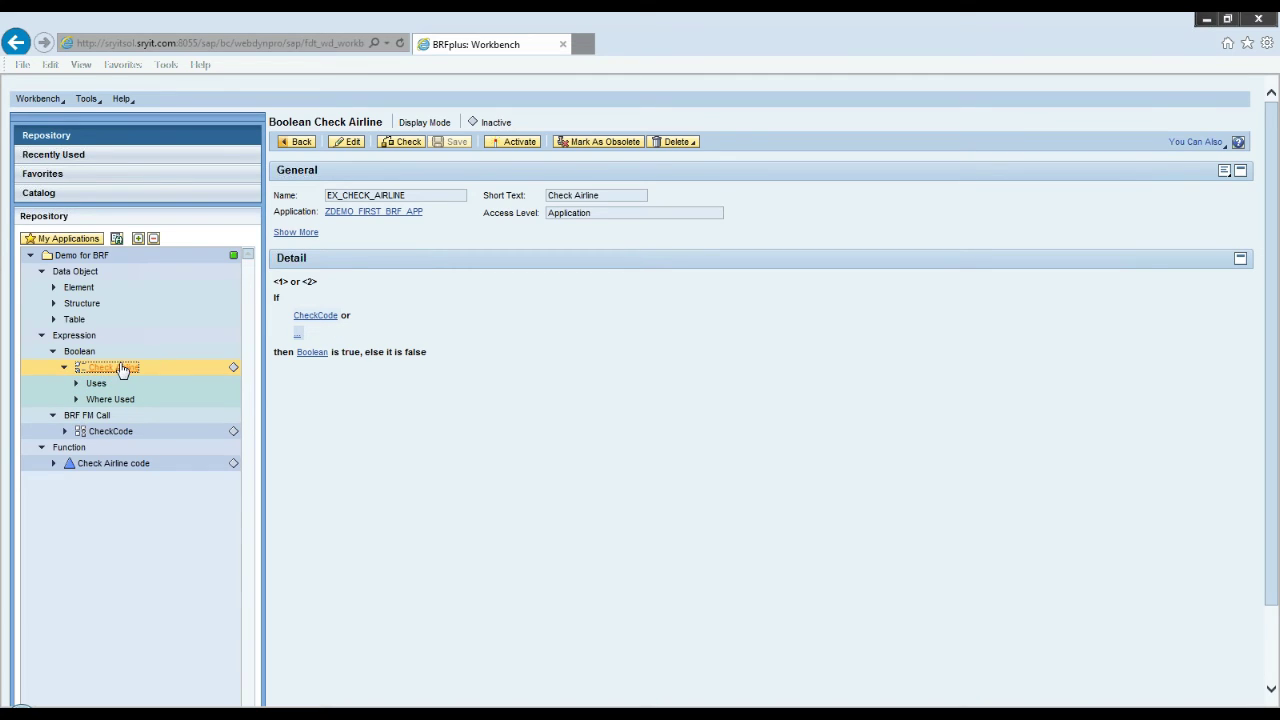
{"action": "left_click", "coordinate": [123, 368]}
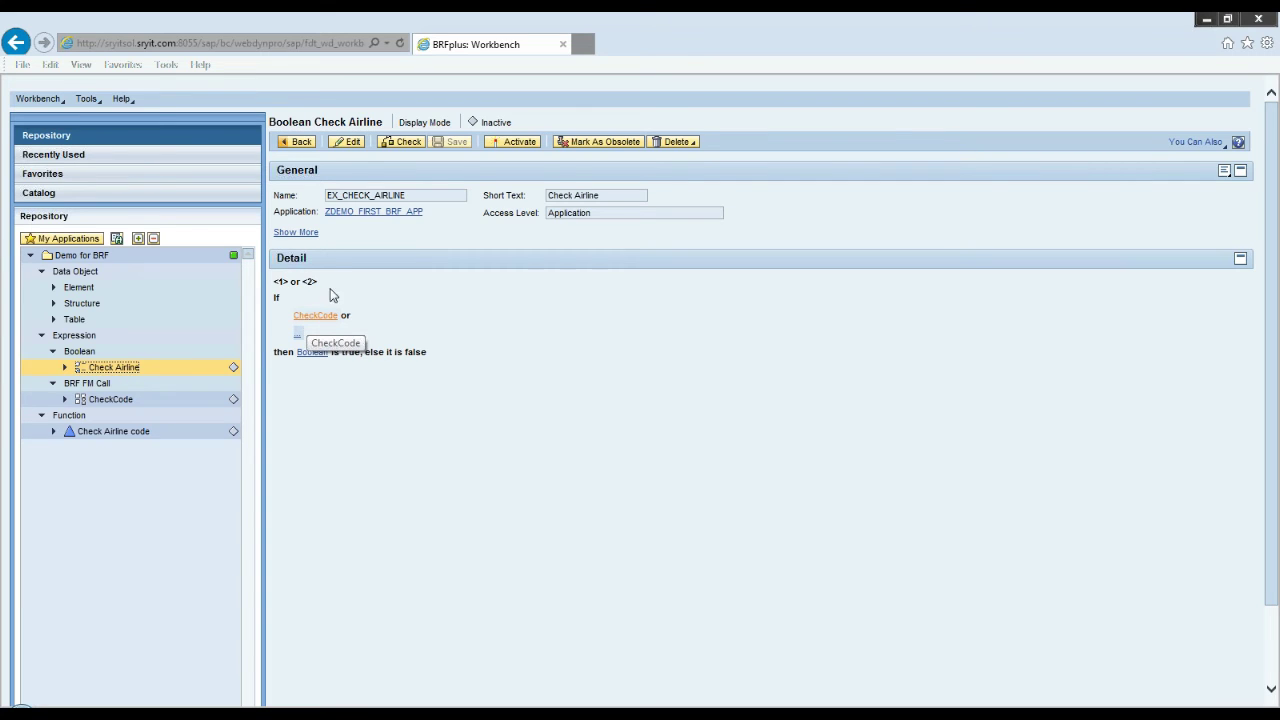
{"action": "left_click", "coordinate": [311, 236]}
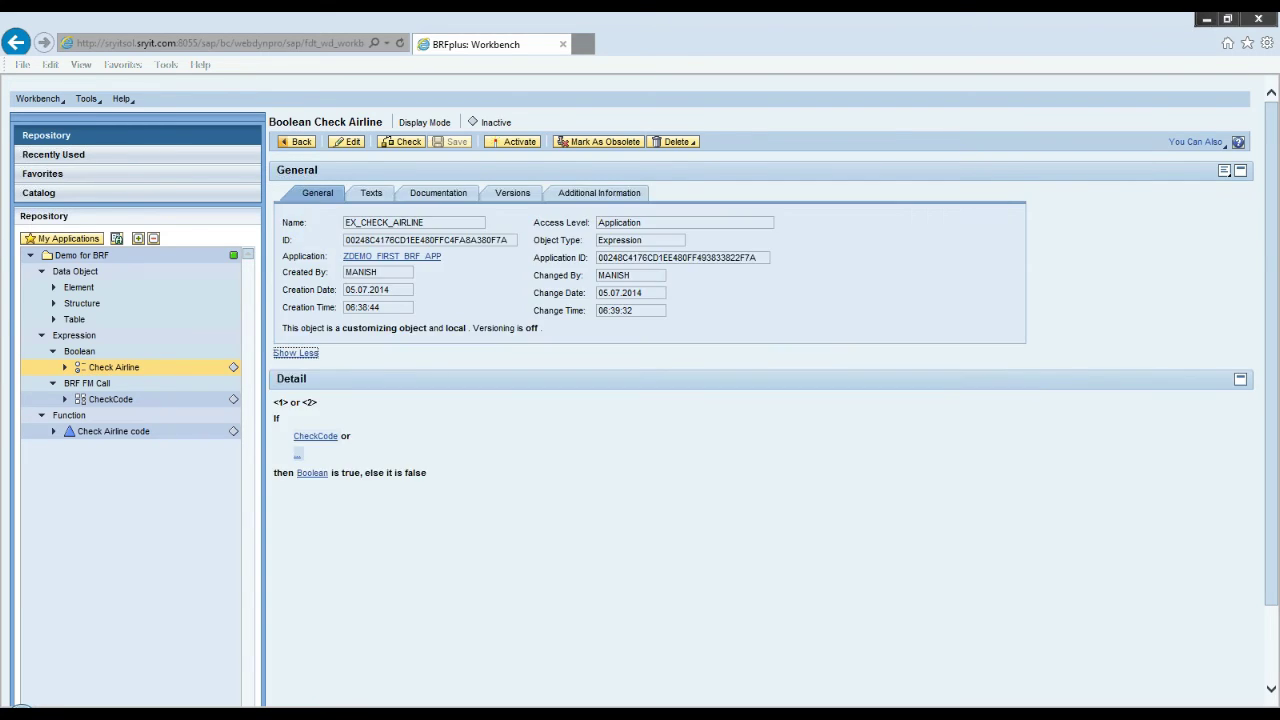
{"action": "left_click", "coordinate": [299, 354]}
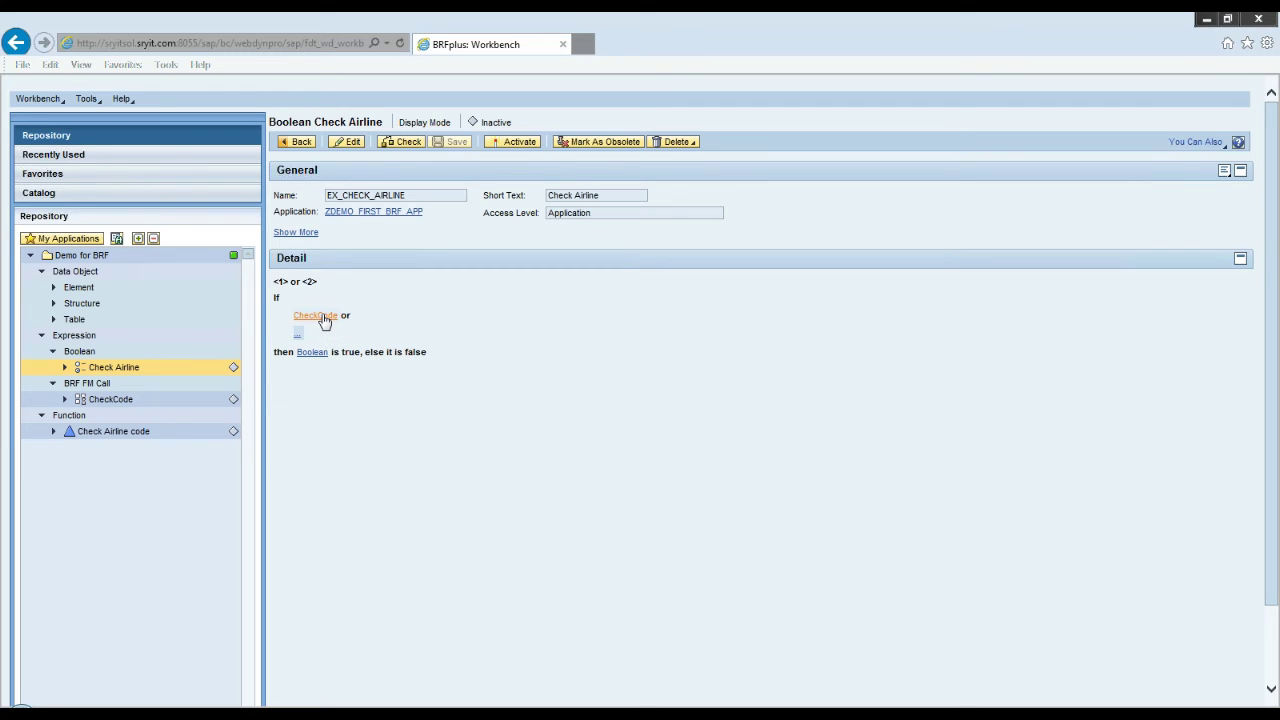
{"action": "left_click", "coordinate": [324, 319]}
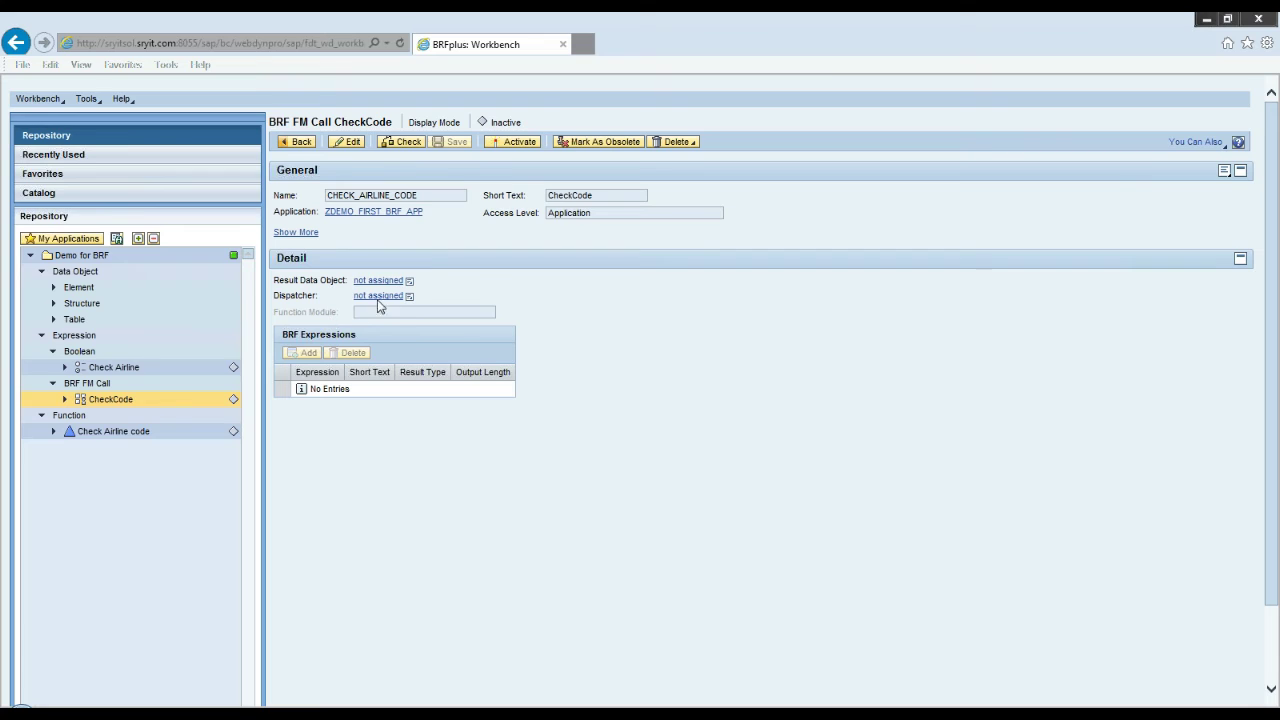
{"action": "left_click", "coordinate": [120, 368]}
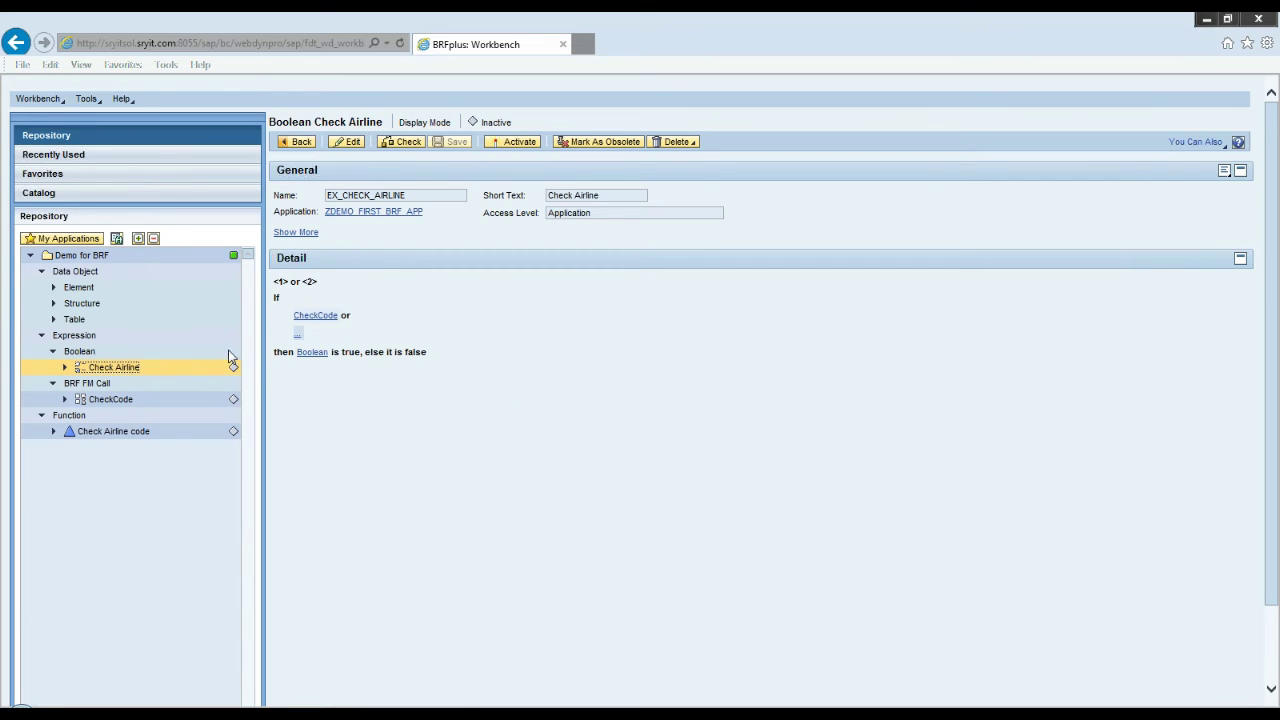
Step: Switch the Check Airline code function to change mode and start creating a new top expression for it
{"action": "left_click", "coordinate": [110, 432]}
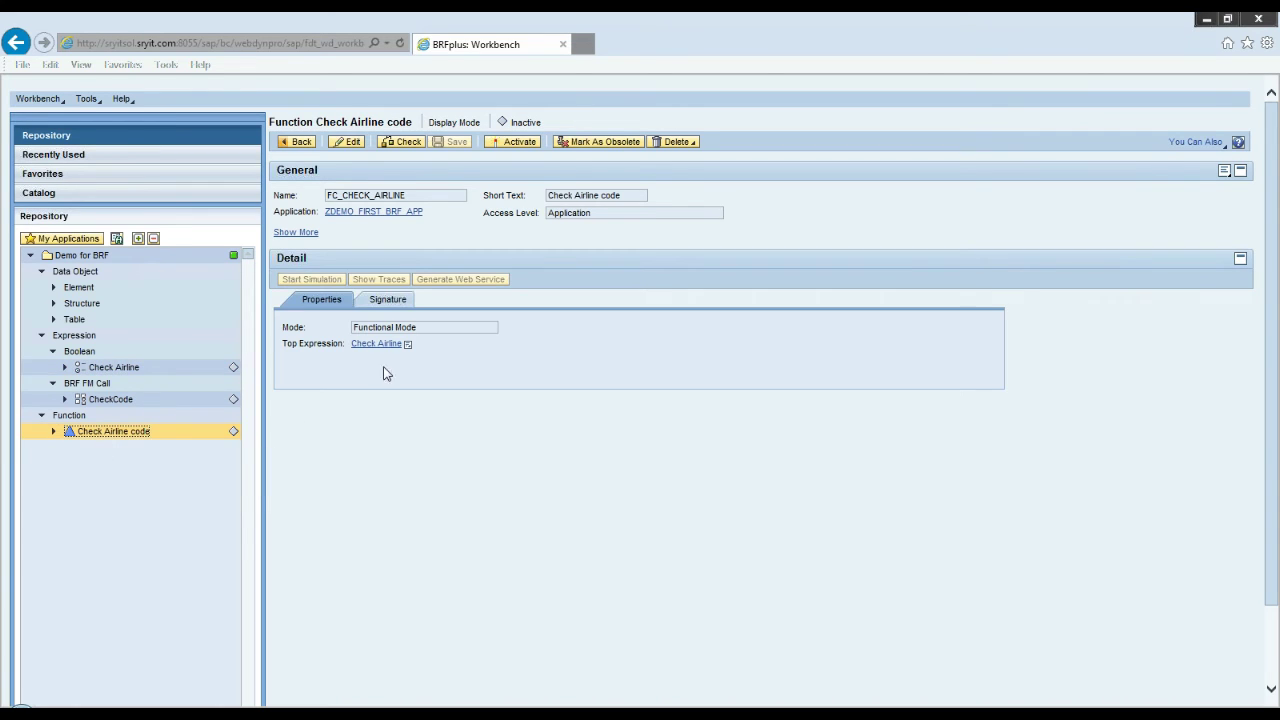
{"action": "left_click", "coordinate": [407, 346]}
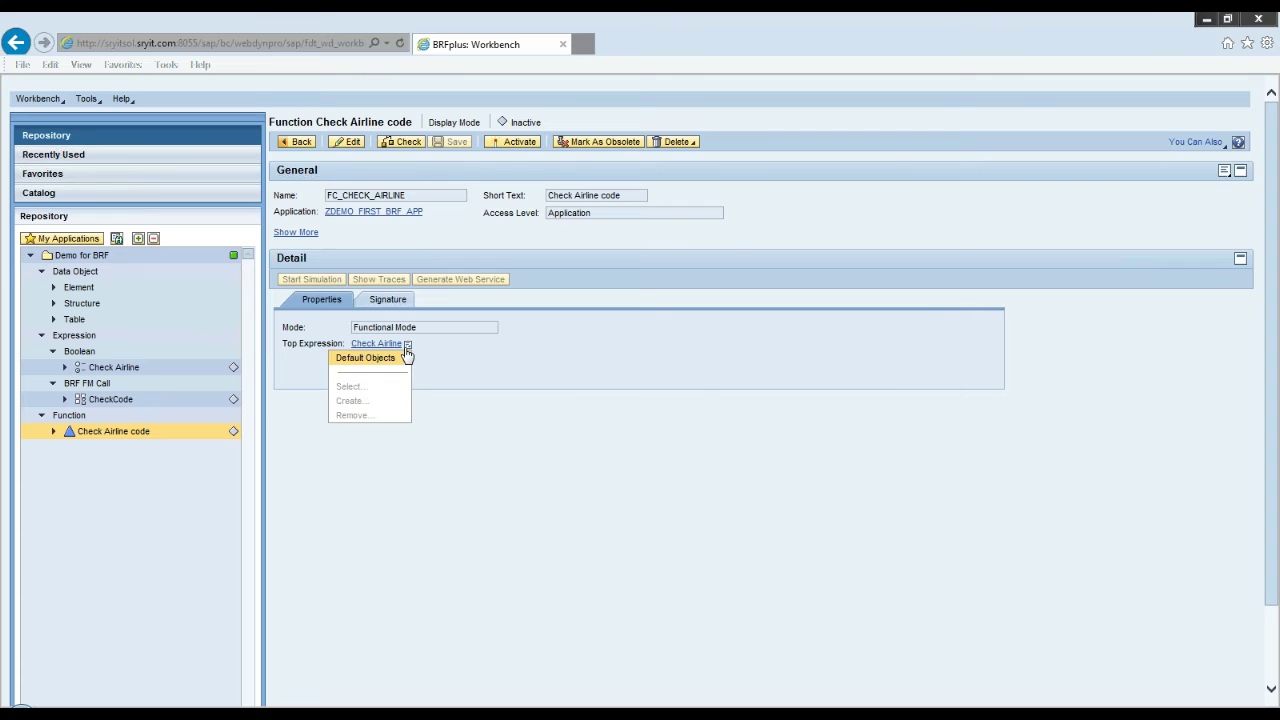
{"action": "left_click", "coordinate": [350, 142]}
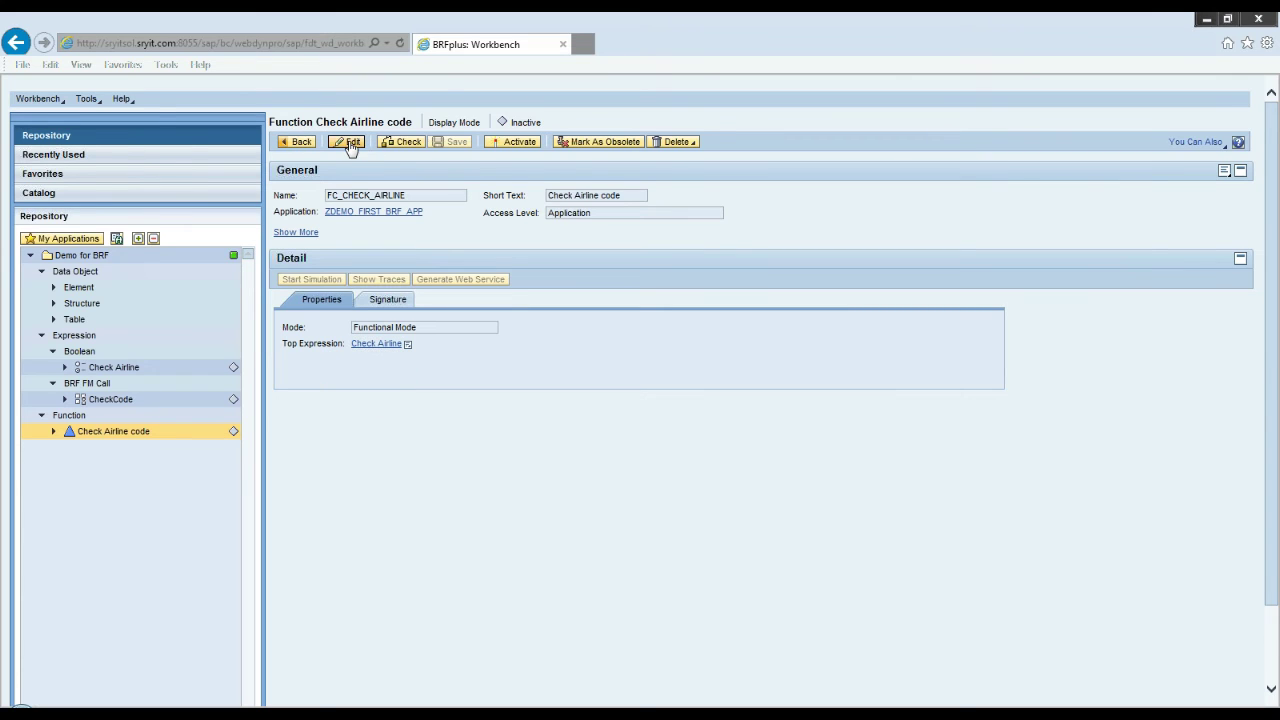
{"action": "left_click", "coordinate": [408, 346]}
{"action": "left_click", "coordinate": [375, 401]}
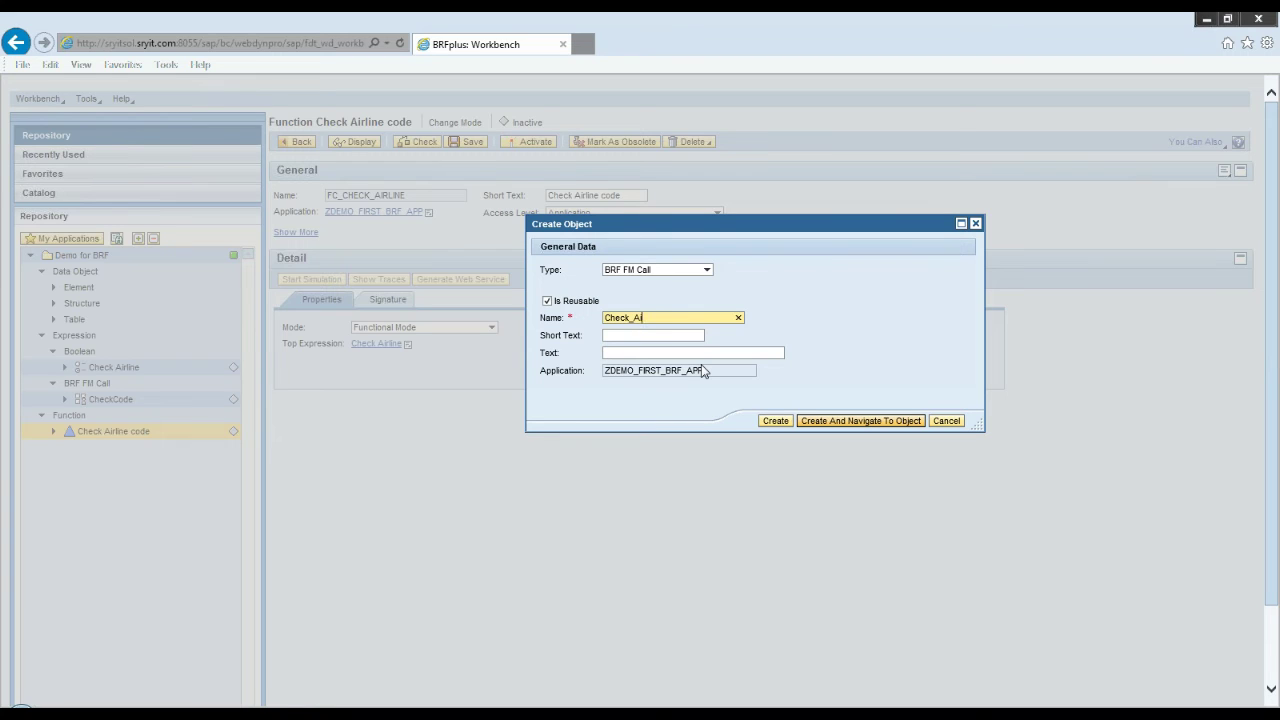
Step: Create the BRF FM Call top expression Check_Airline with short text and text "Check_Airline", and cancel the navigation to stay in the function
{"action": "type", "text": "Check_Airline"}
{"action": "key", "text": "ctrl+a"}
{"action": "key", "text": "ctrl+c"}
{"action": "key", "text": "Tab"}
{"action": "left_click", "coordinate": [697, 351]}
{"action": "key", "text": "ctrl+v"}
{"action": "left_click", "coordinate": [697, 336]}
{"action": "key", "text": "ctrl+v"}
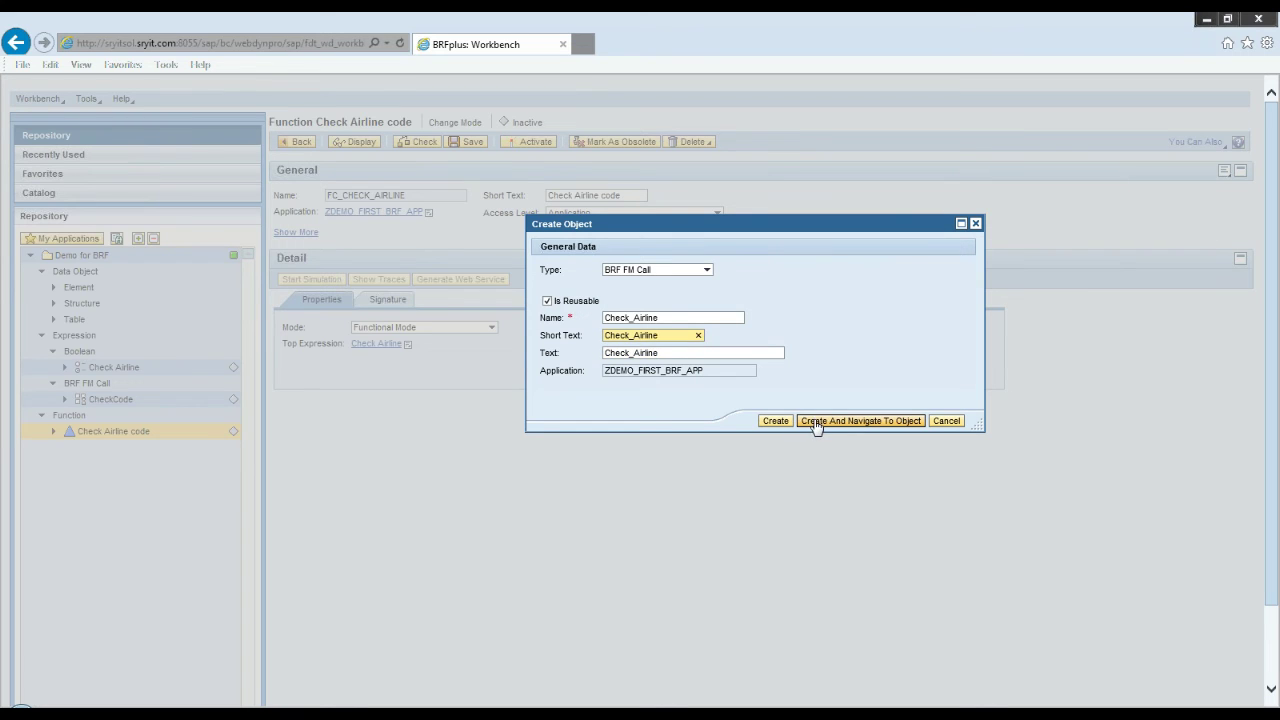
{"action": "left_click", "coordinate": [816, 421]}
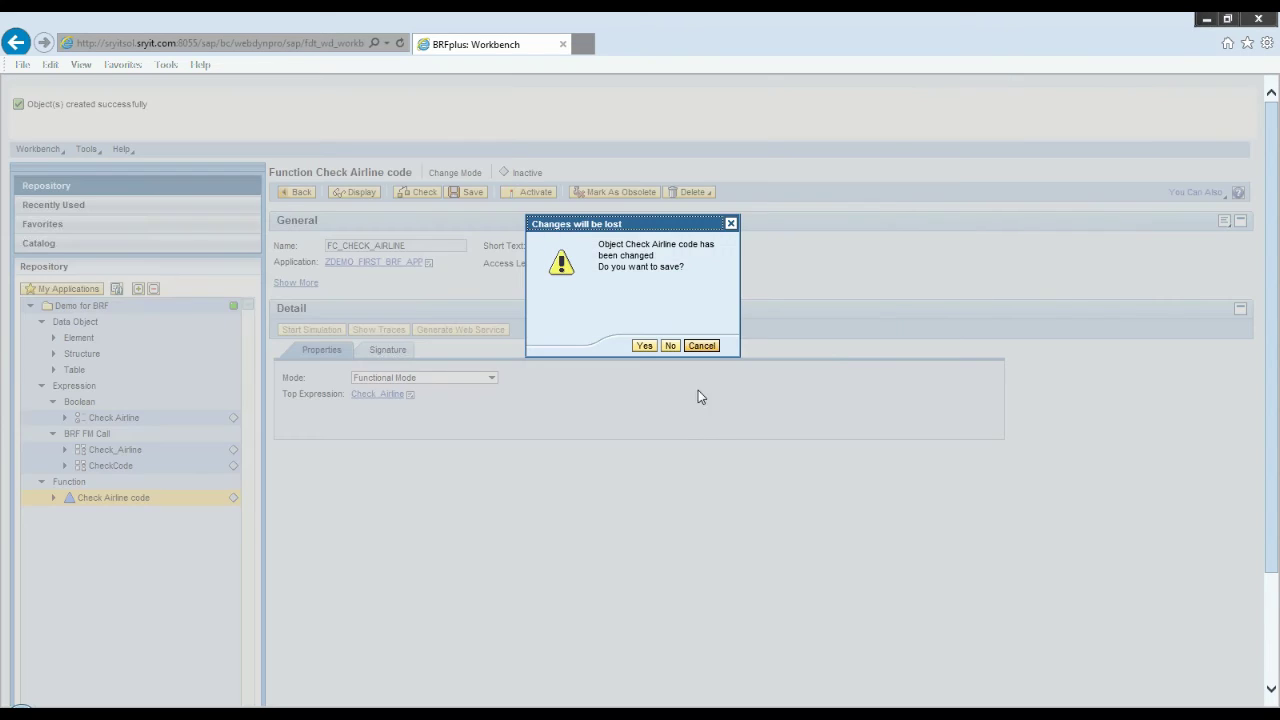
{"action": "left_click", "coordinate": [703, 346]}
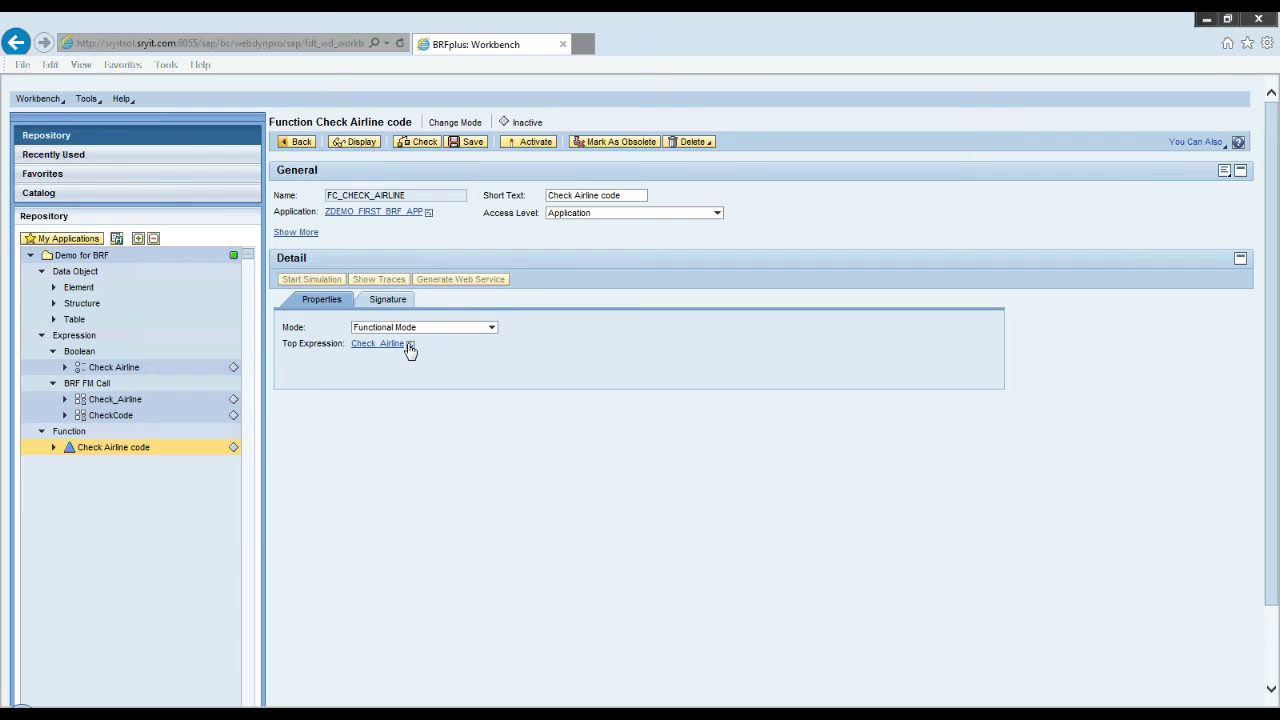
Step: Start creating a new top expression for the Check Airline code function with name, short text and text "Check_Airline"
{"action": "left_click", "coordinate": [409, 345]}
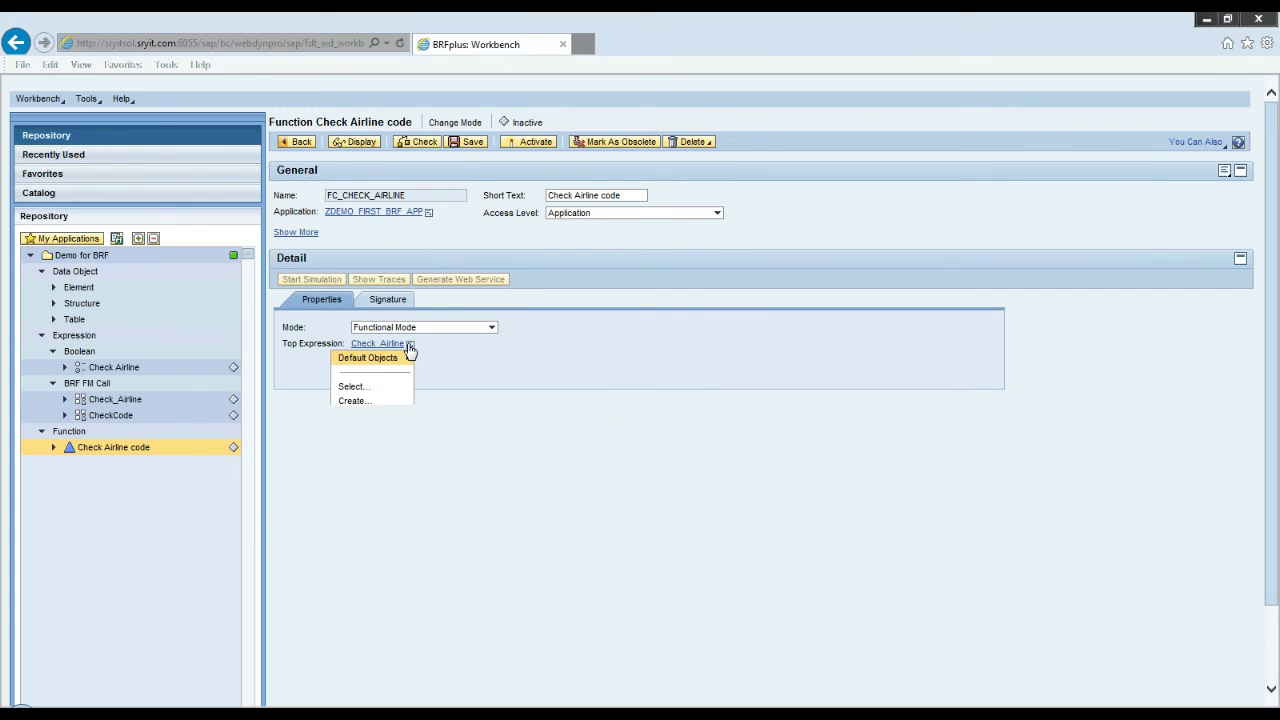
{"action": "left_click", "coordinate": [371, 402]}
{"action": "key", "text": "ctrl+v"}
{"action": "key", "text": "Tab"}
{"action": "key", "text": "ctrl+v"}
{"action": "key", "text": "Tab"}
{"action": "key", "text": "ctrl+v"}
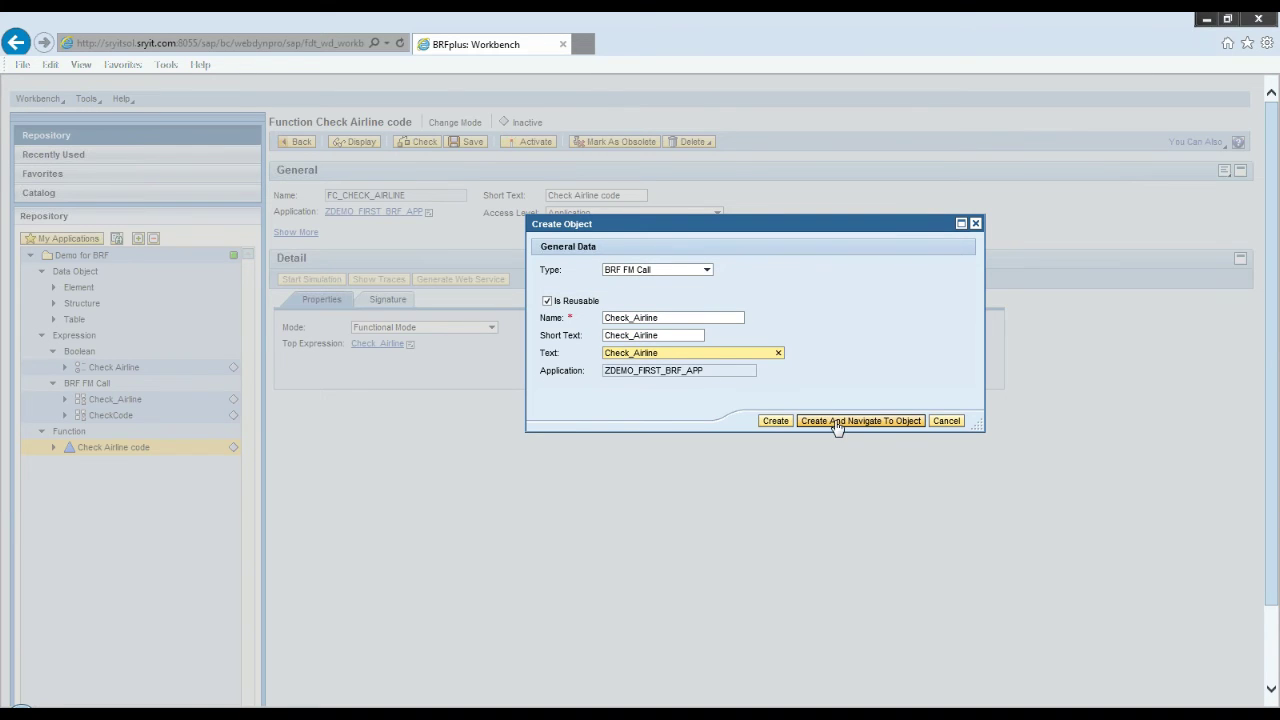
Step: Set the new object's type to Case, create it under the already used name, and open it, saving the function
{"action": "left_click", "coordinate": [707, 269]}
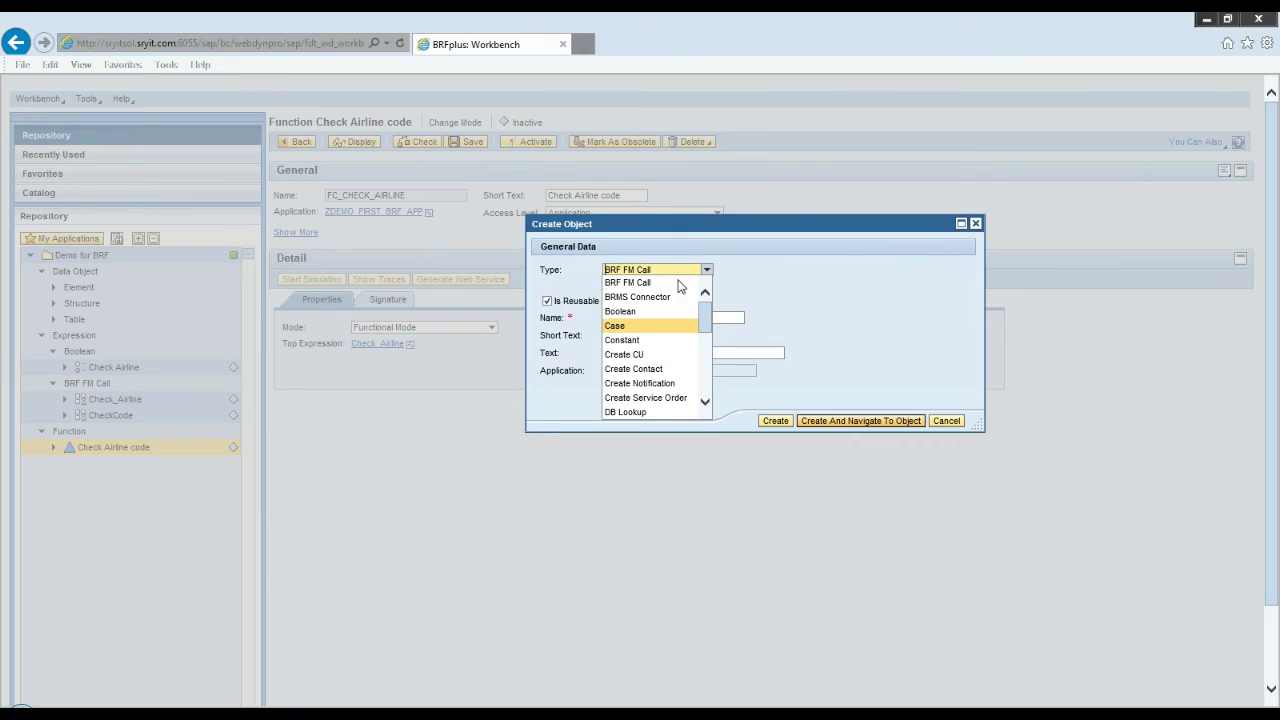
{"action": "mouse_move", "coordinate": [707, 314]}
{"action": "left_mouse_down"}
{"action": "mouse_move", "coordinate": [703, 400]}
{"action": "mouse_move", "coordinate": [702, 308]}
{"action": "left_mouse_up"}
{"action": "left_click", "coordinate": [614, 325]}
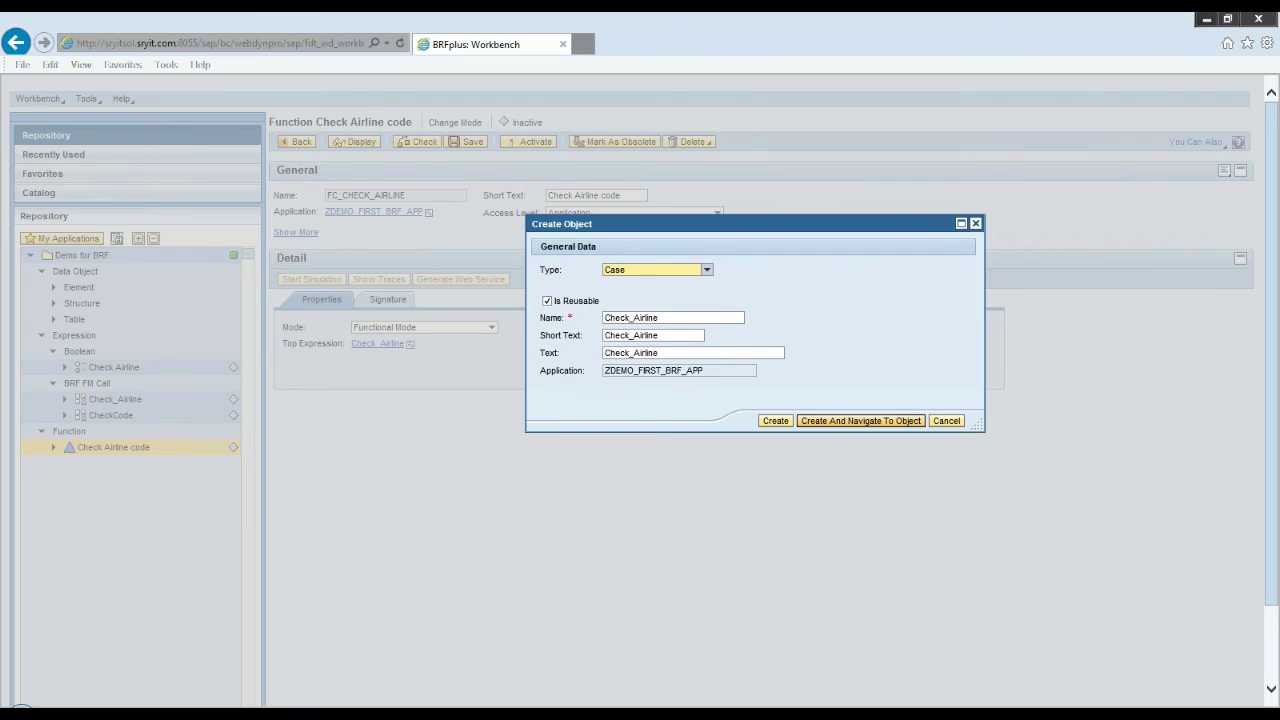
{"action": "left_click", "coordinate": [808, 424]}
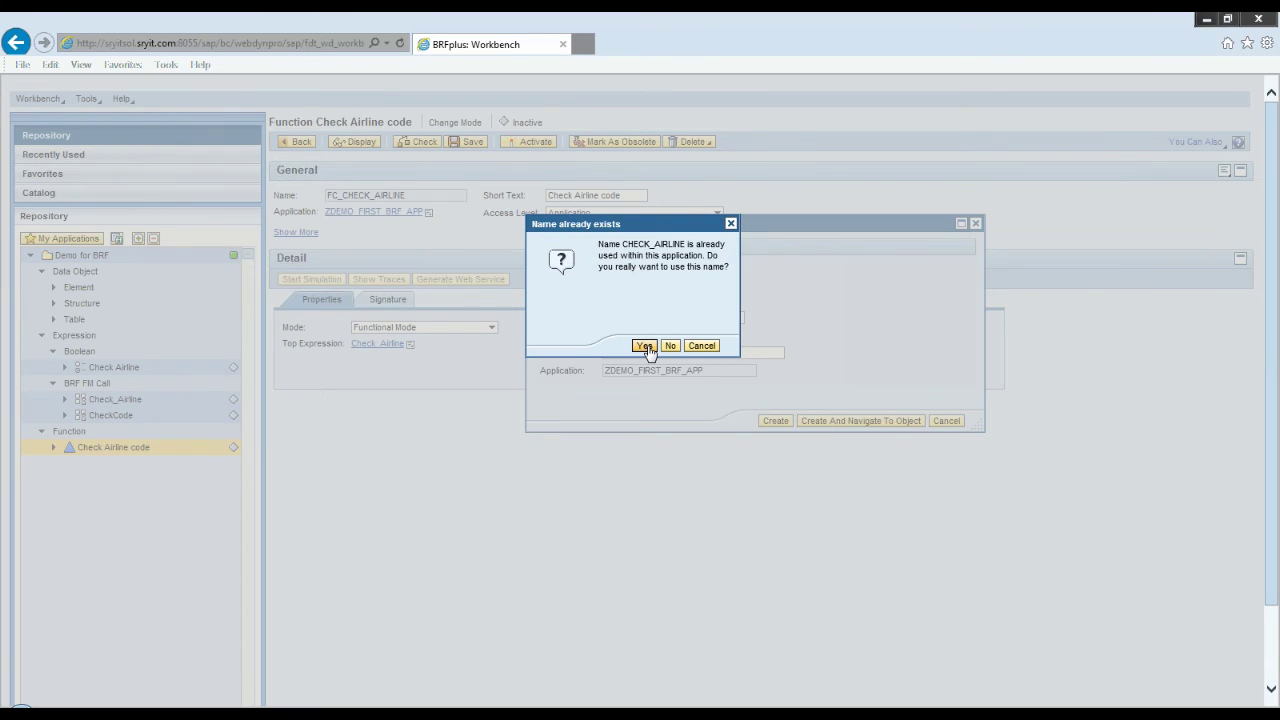
{"action": "left_click", "coordinate": [645, 346]}
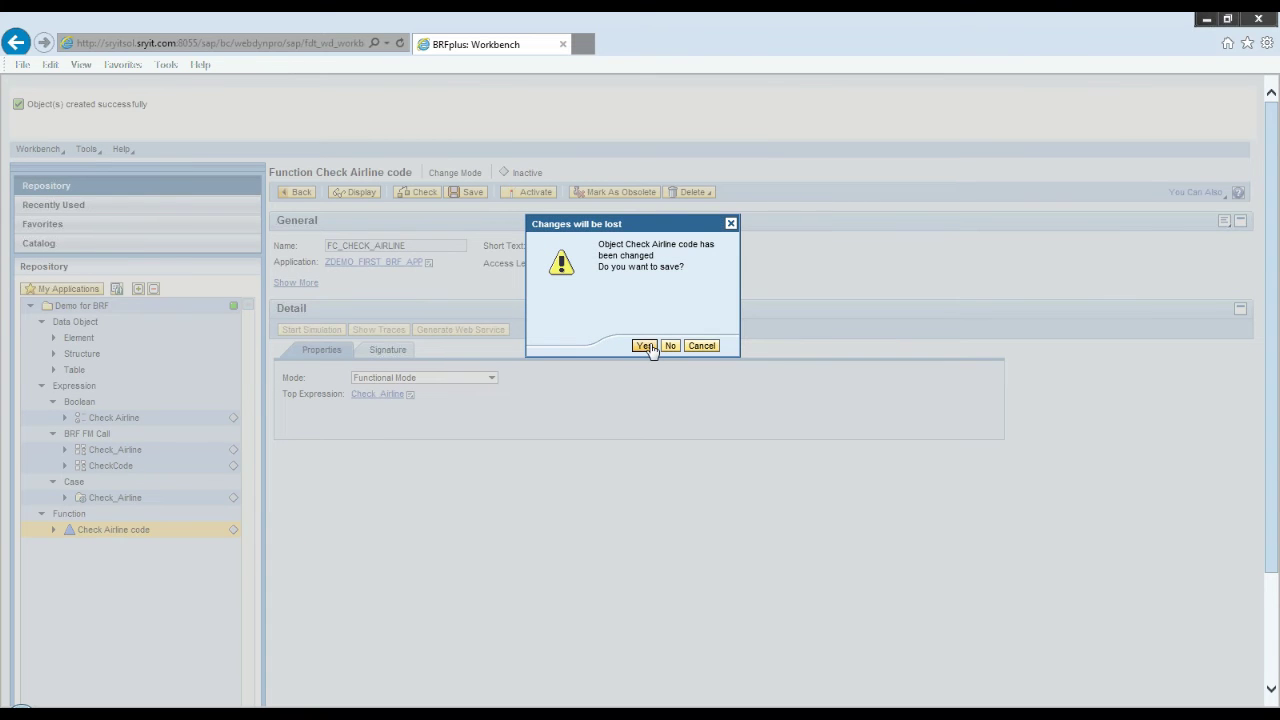
{"action": "left_click", "coordinate": [647, 347]}
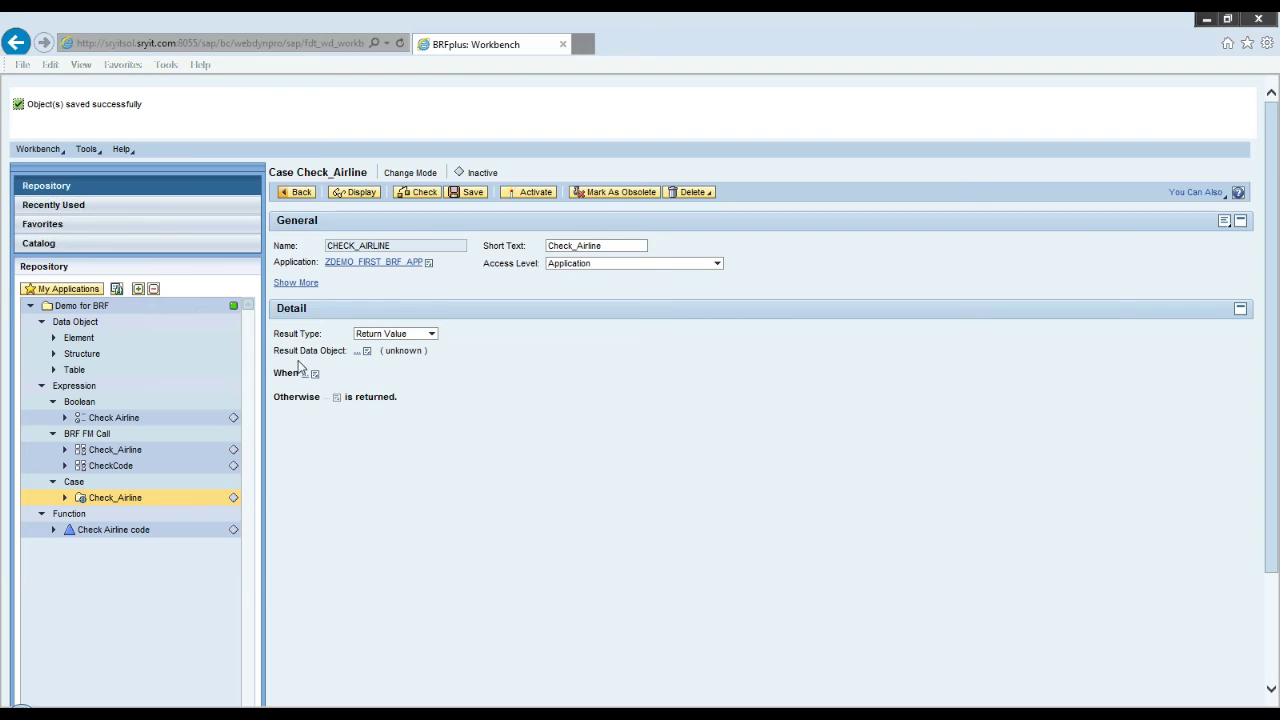
Step: Keep the case expression's result type as Return Value and select GV_TEXT as its result data object
{"action": "left_click", "coordinate": [432, 336]}
{"action": "left_click", "coordinate": [380, 359]}
{"action": "left_click", "coordinate": [367, 352]}
{"action": "left_click", "coordinate": [367, 355]}
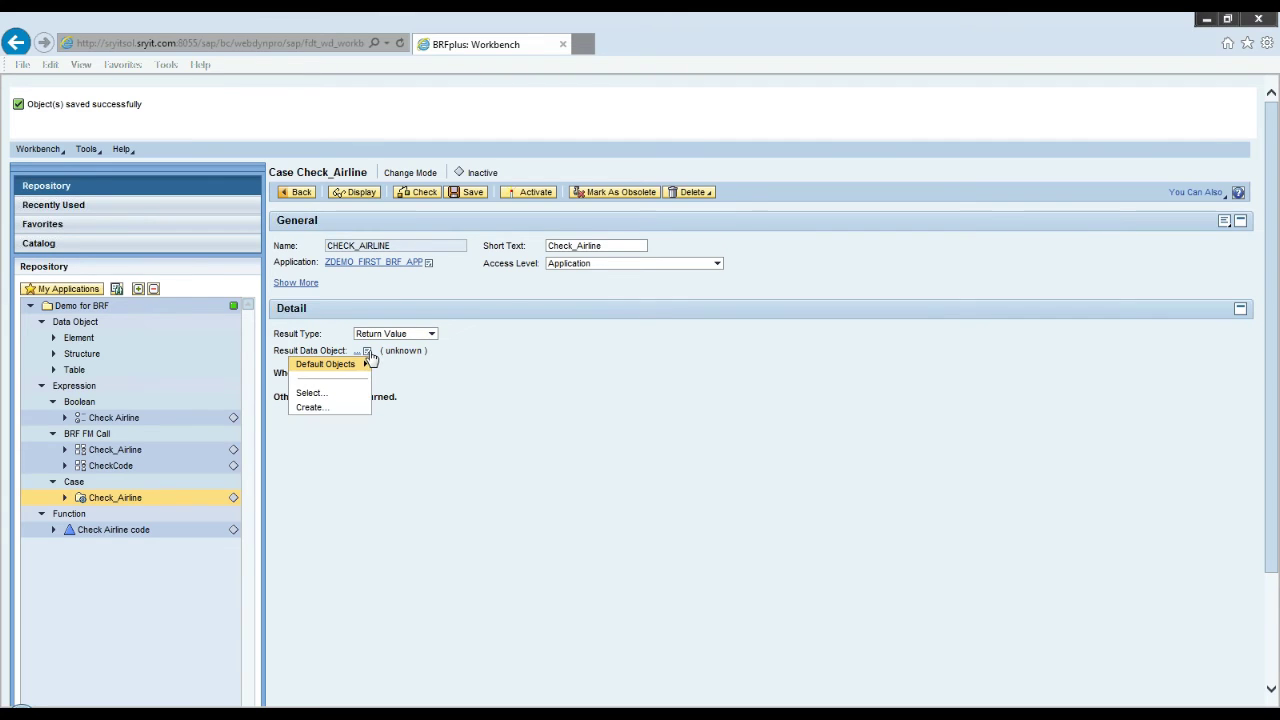
{"action": "left_click", "coordinate": [335, 398]}
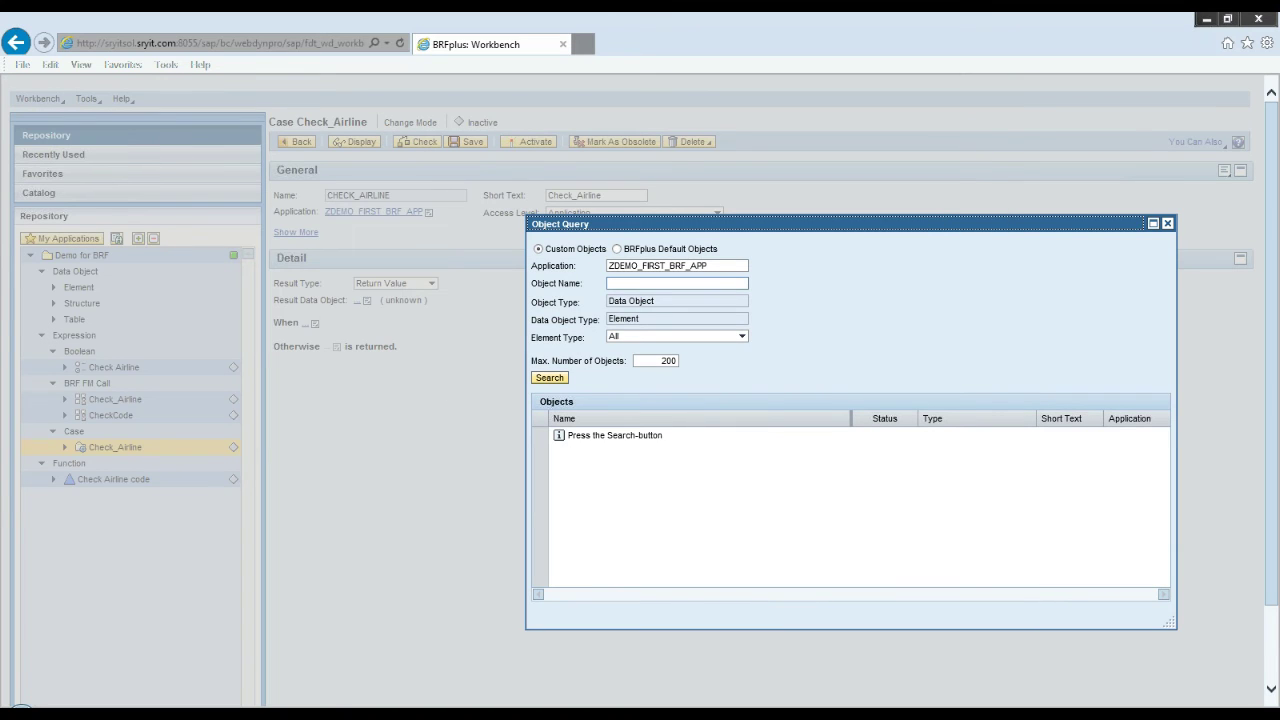
{"action": "left_click", "coordinate": [549, 380]}
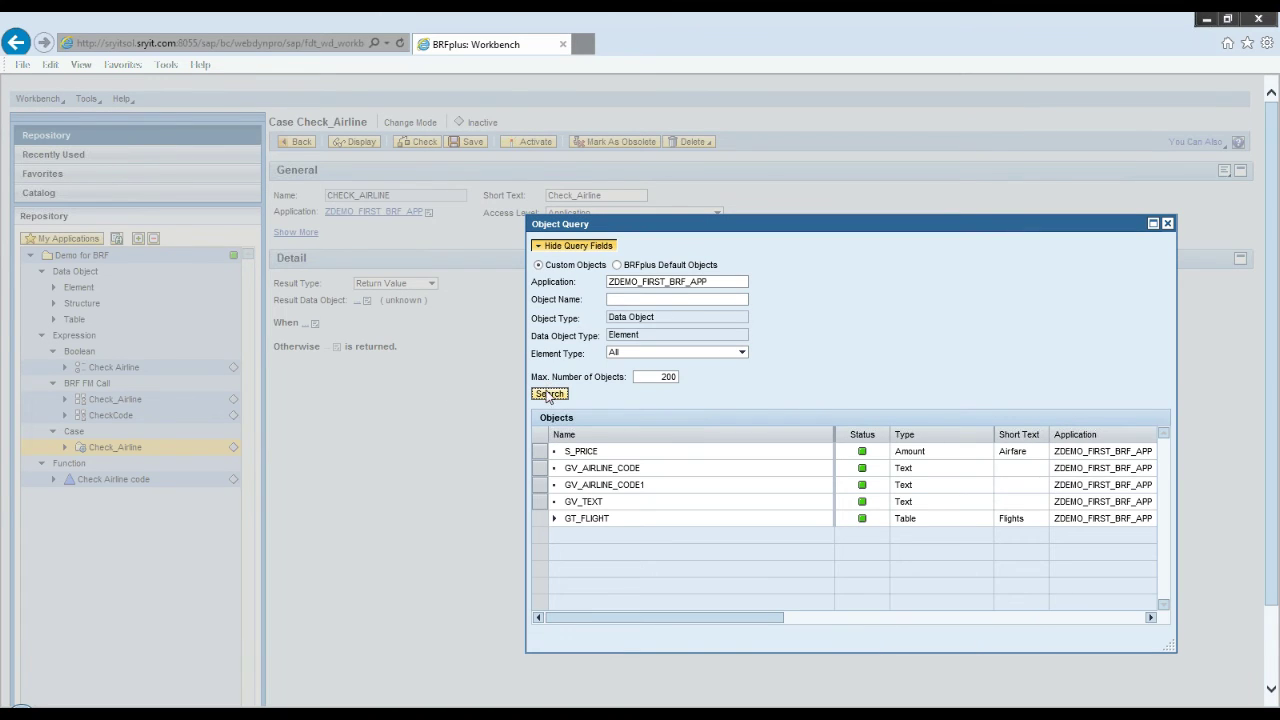
{"action": "left_click", "coordinate": [545, 501]}
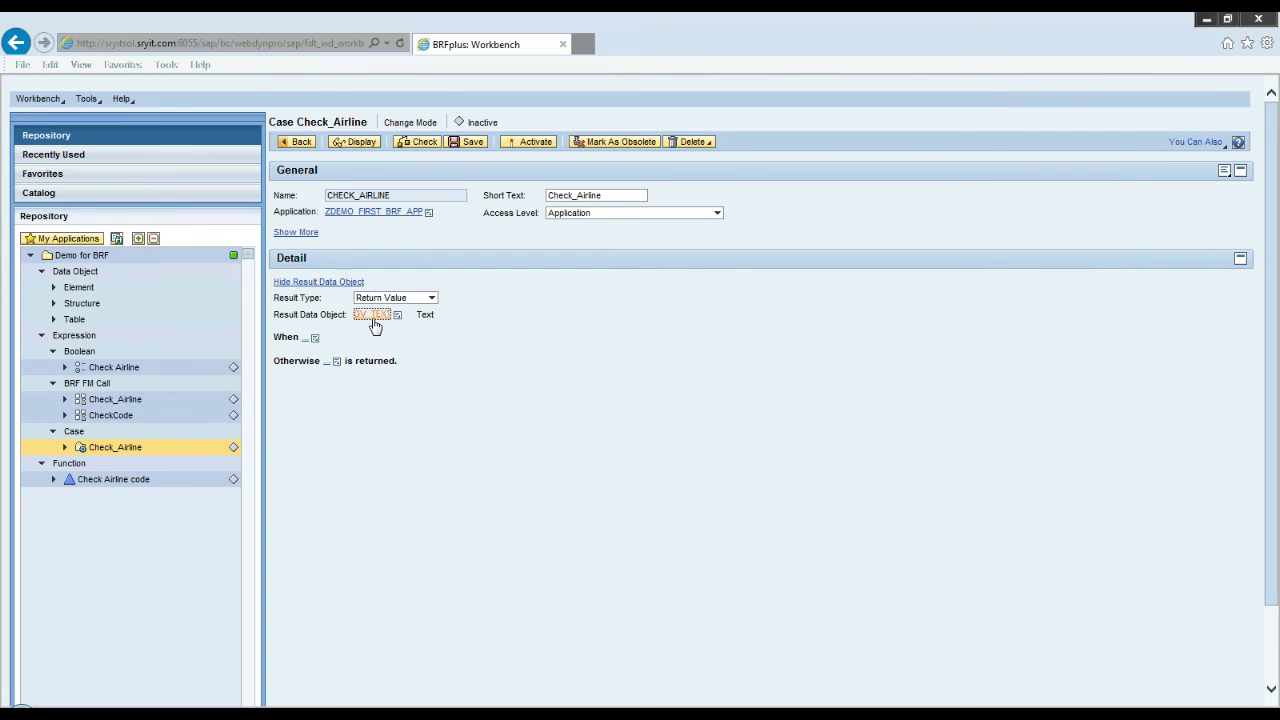
Step: Make the case evaluate Airline and return "Yes, its from USA" when it equals AA
{"action": "left_click", "coordinate": [315, 340]}
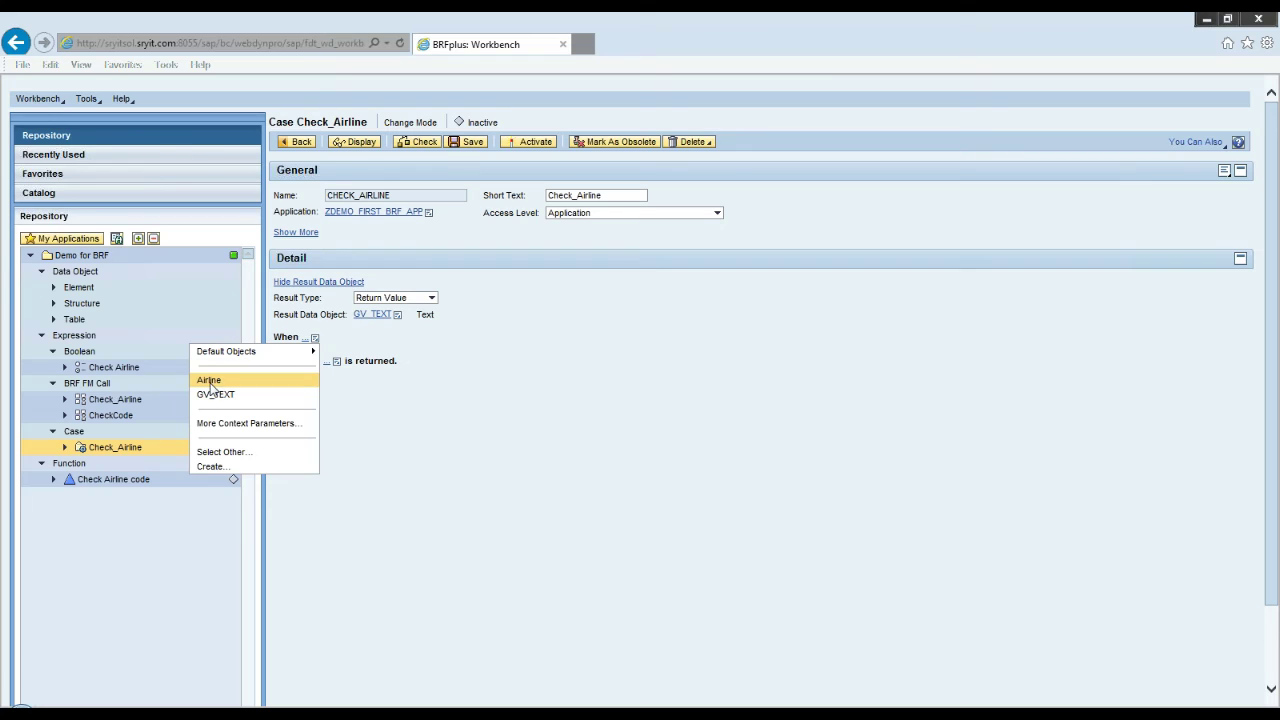
{"action": "left_click", "coordinate": [210, 382]}
{"action": "left_click", "coordinate": [352, 380]}
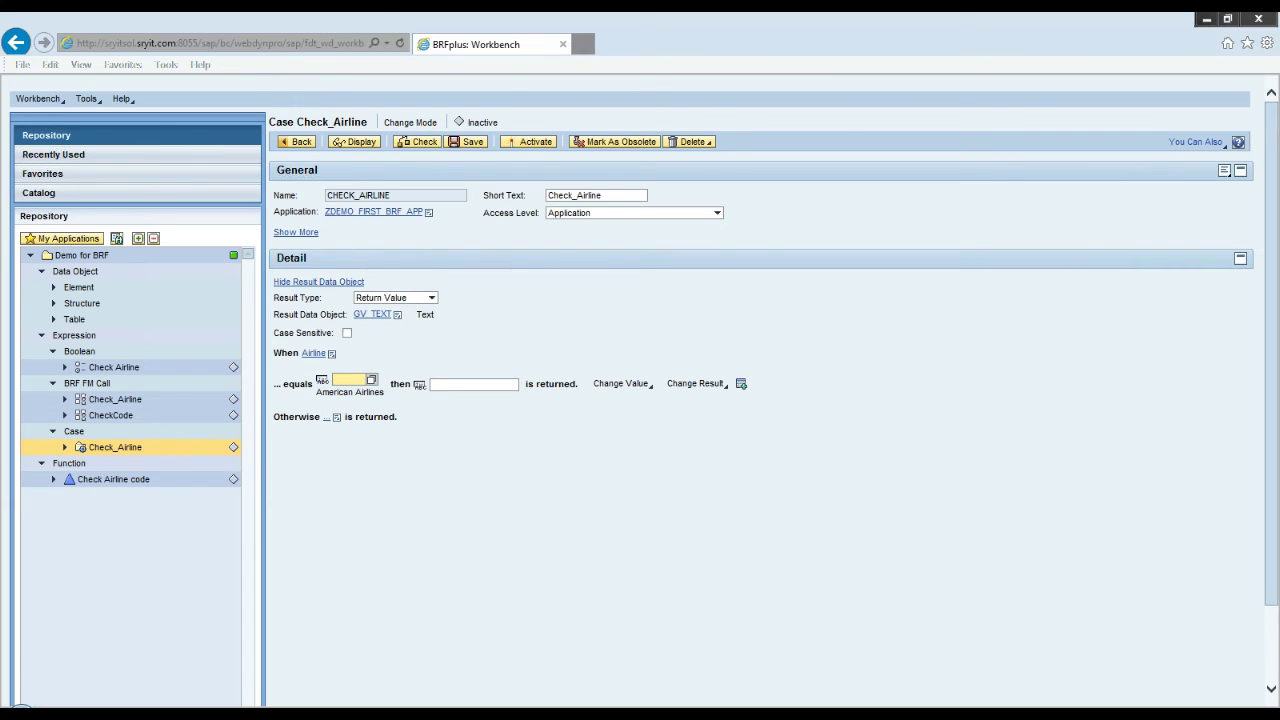
{"action": "left_click", "coordinate": [371, 382]}
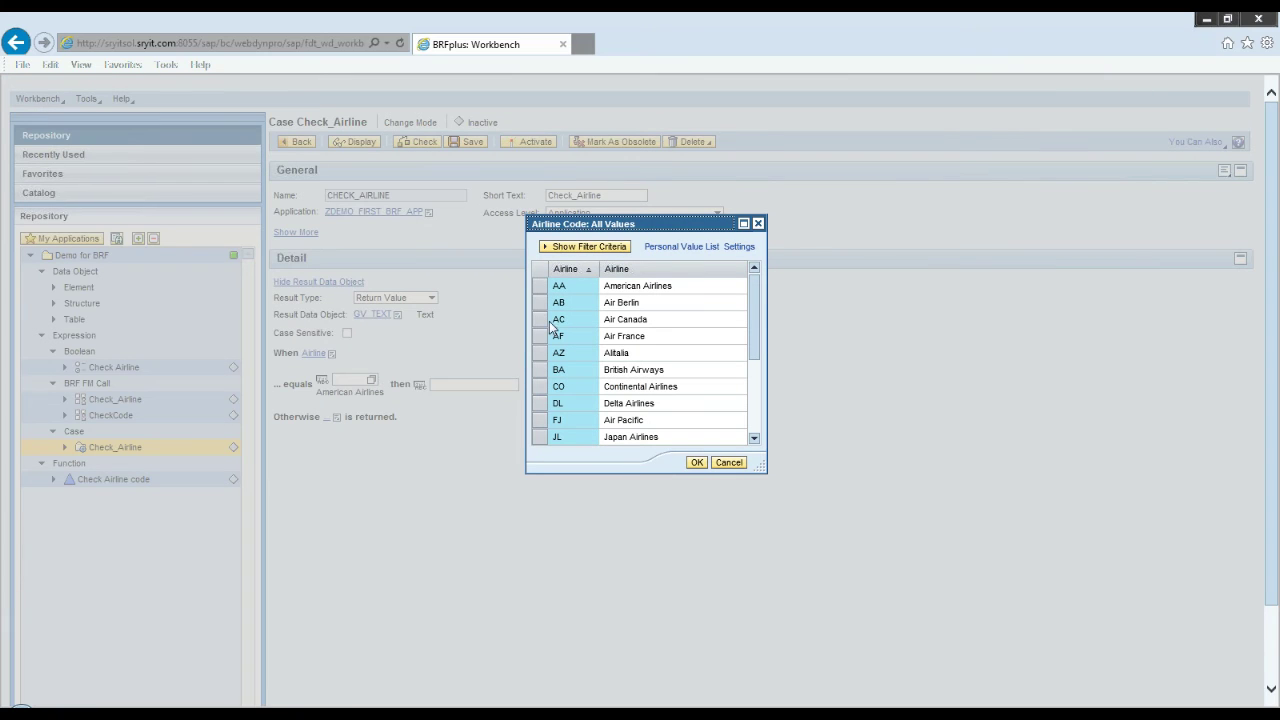
{"action": "left_click", "coordinate": [540, 290]}
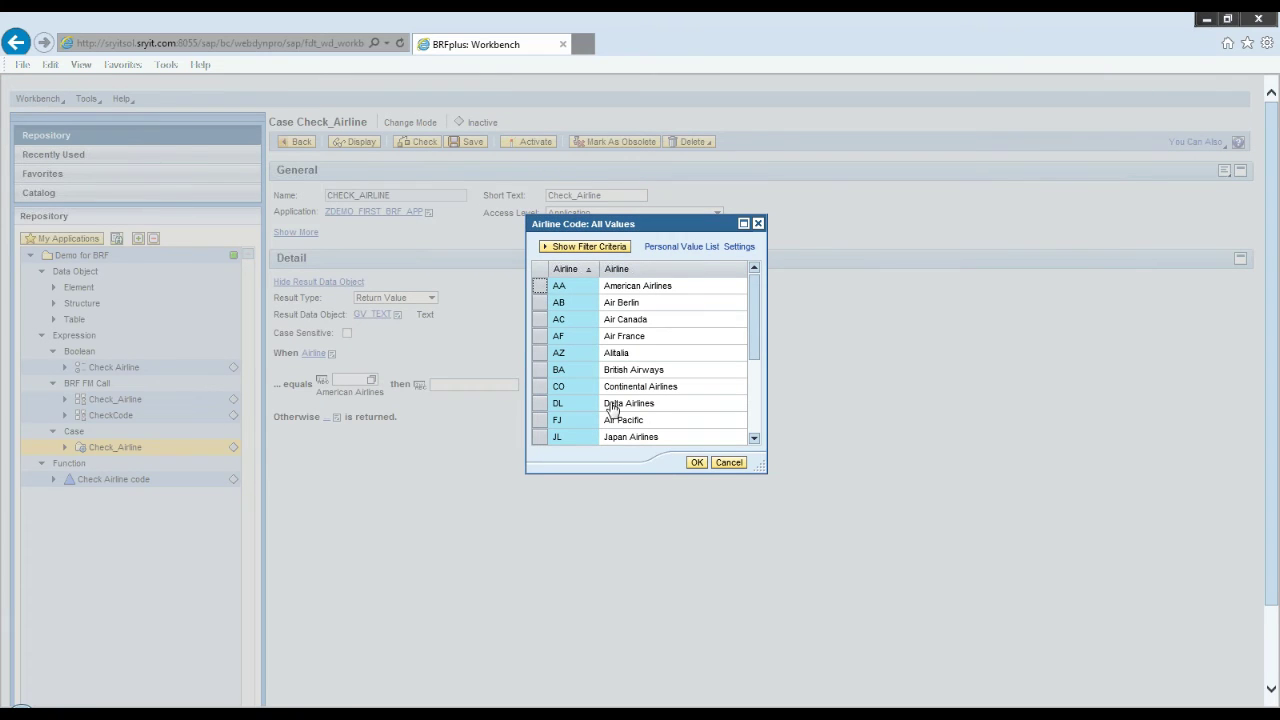
{"action": "left_click", "coordinate": [696, 463]}
{"action": "left_click", "coordinate": [470, 384]}
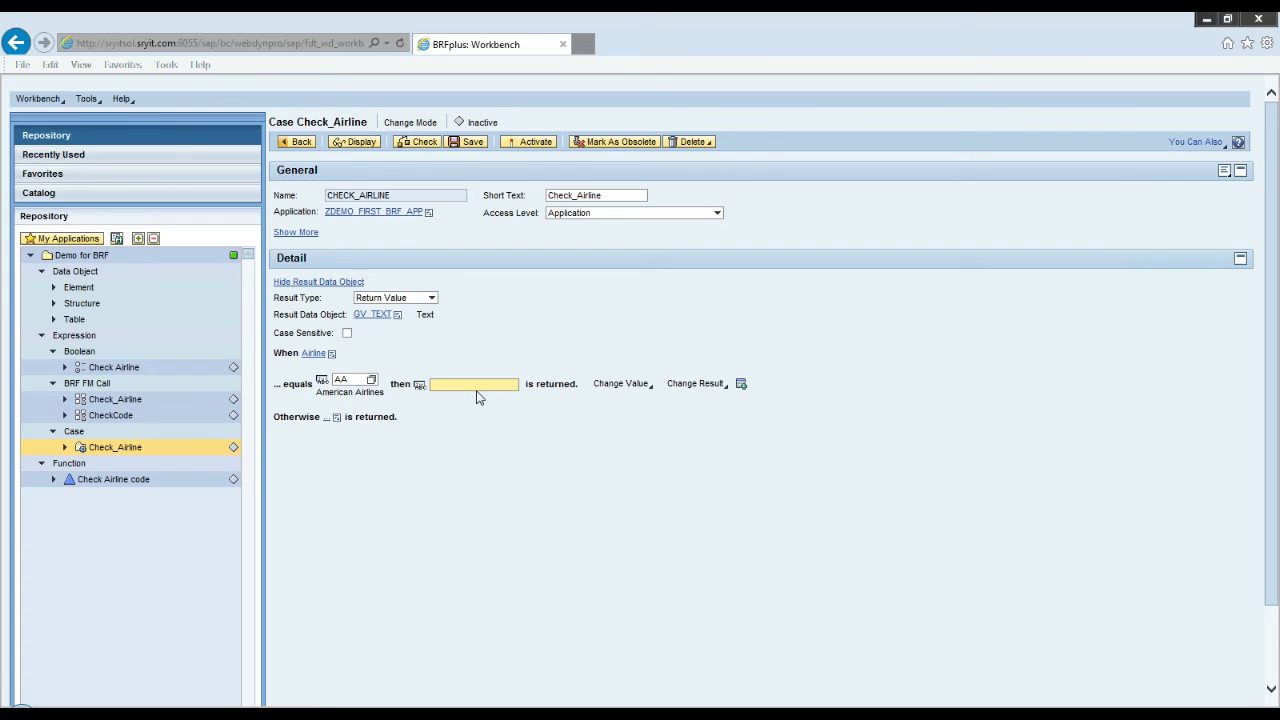
{"action": "type", "text": "Yes, its from USA"}
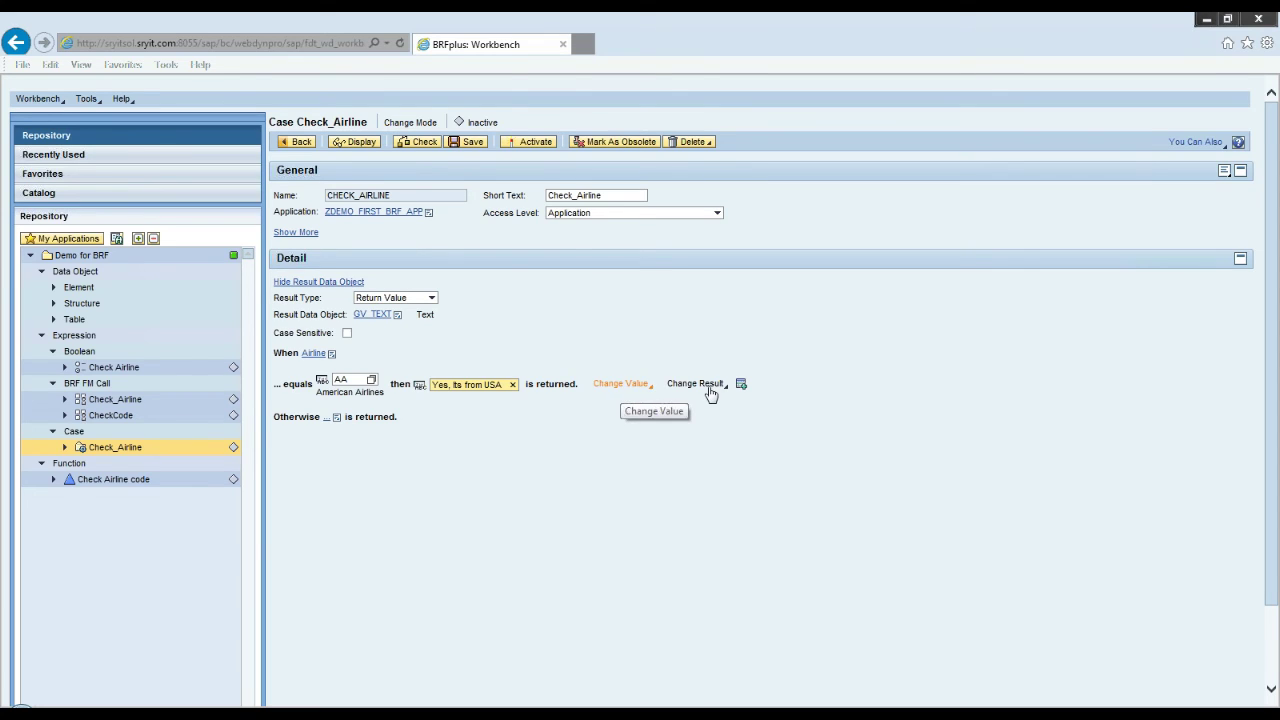
Step: Set the case's Otherwise result to the GV_TEXT data object found through the object query
{"action": "left_click", "coordinate": [336, 419]}
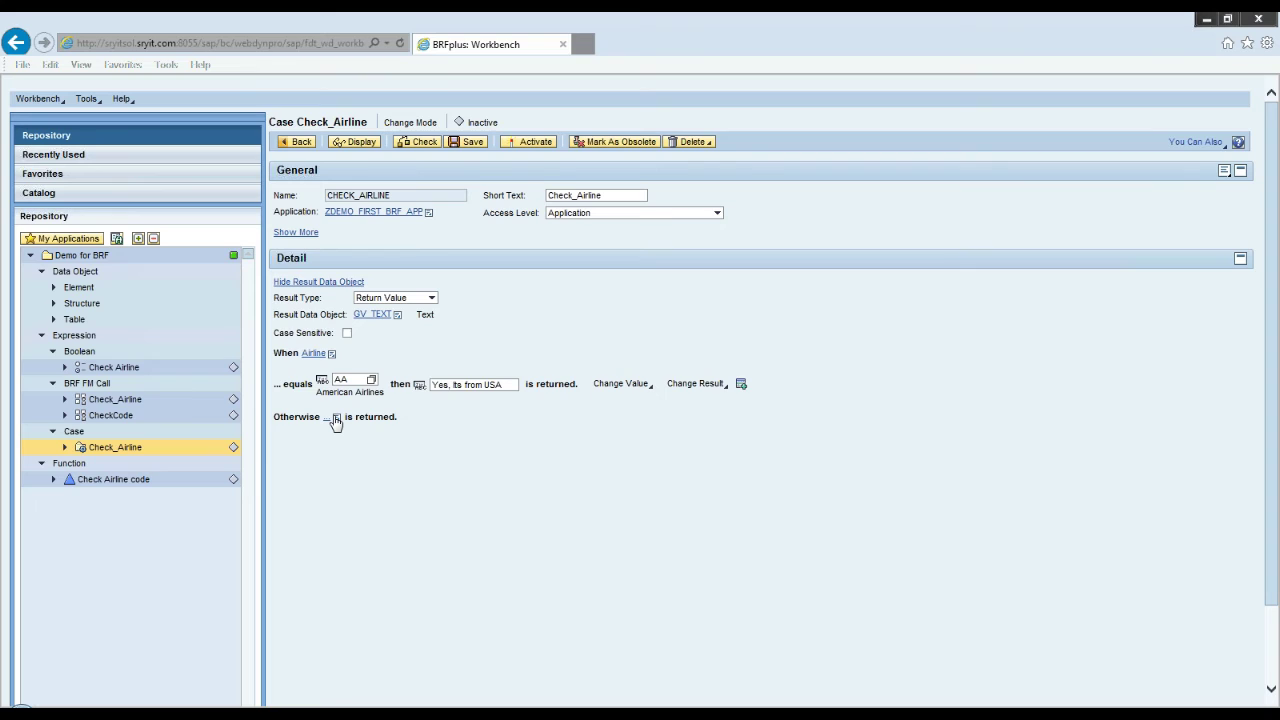
{"action": "left_click", "coordinate": [336, 419]}
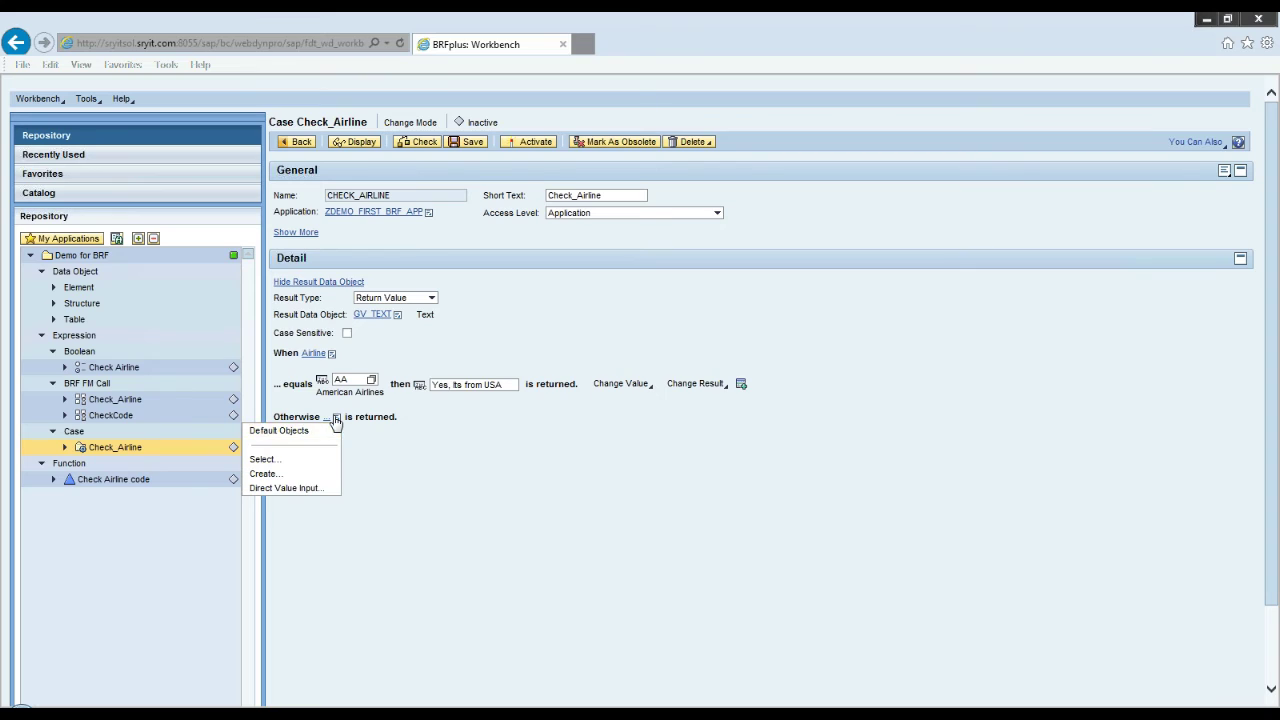
{"action": "left_click", "coordinate": [300, 471]}
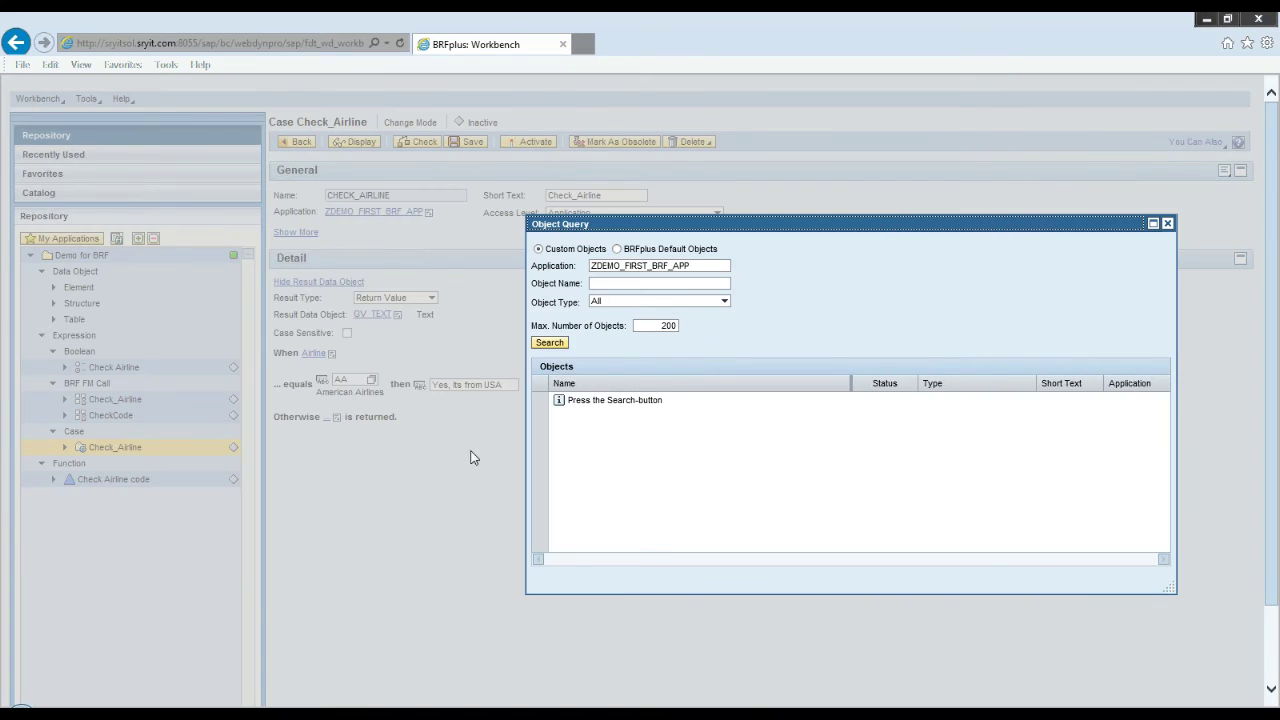
{"action": "left_click", "coordinate": [543, 455]}
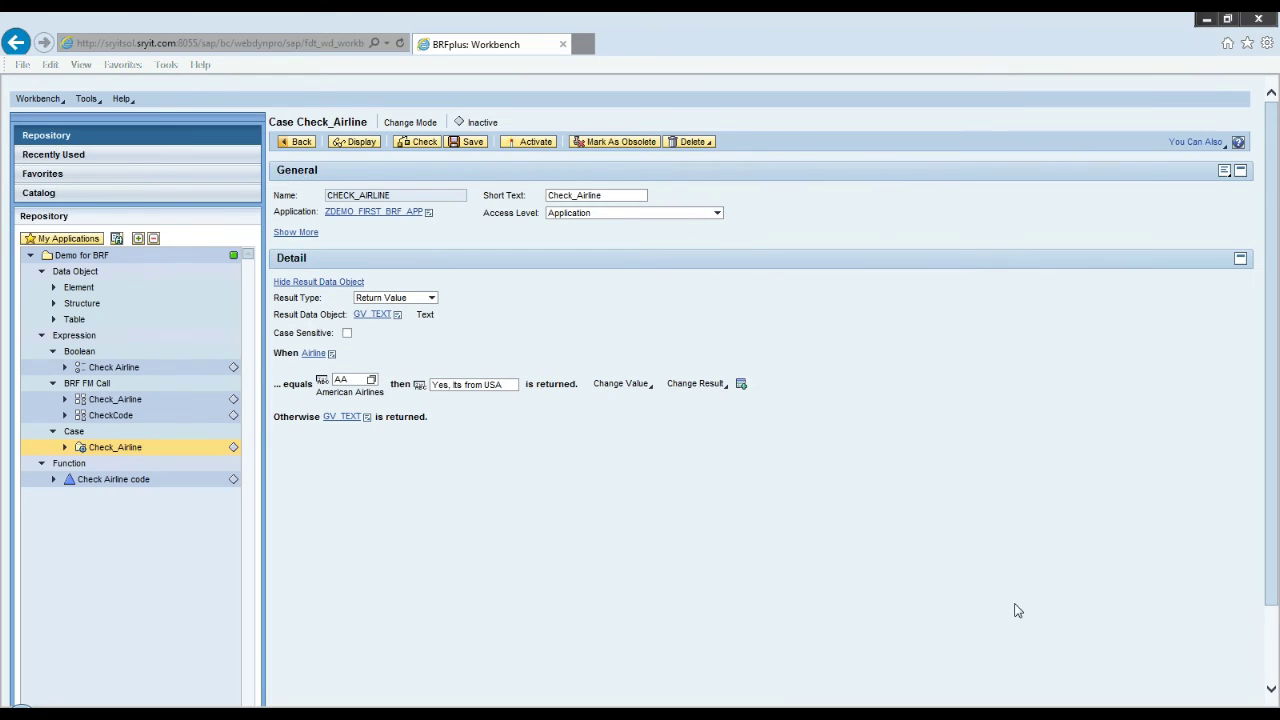
Step: Switch the Otherwise result to direct value input and enter "no, its not from USA"
{"action": "left_click", "coordinate": [367, 418]}
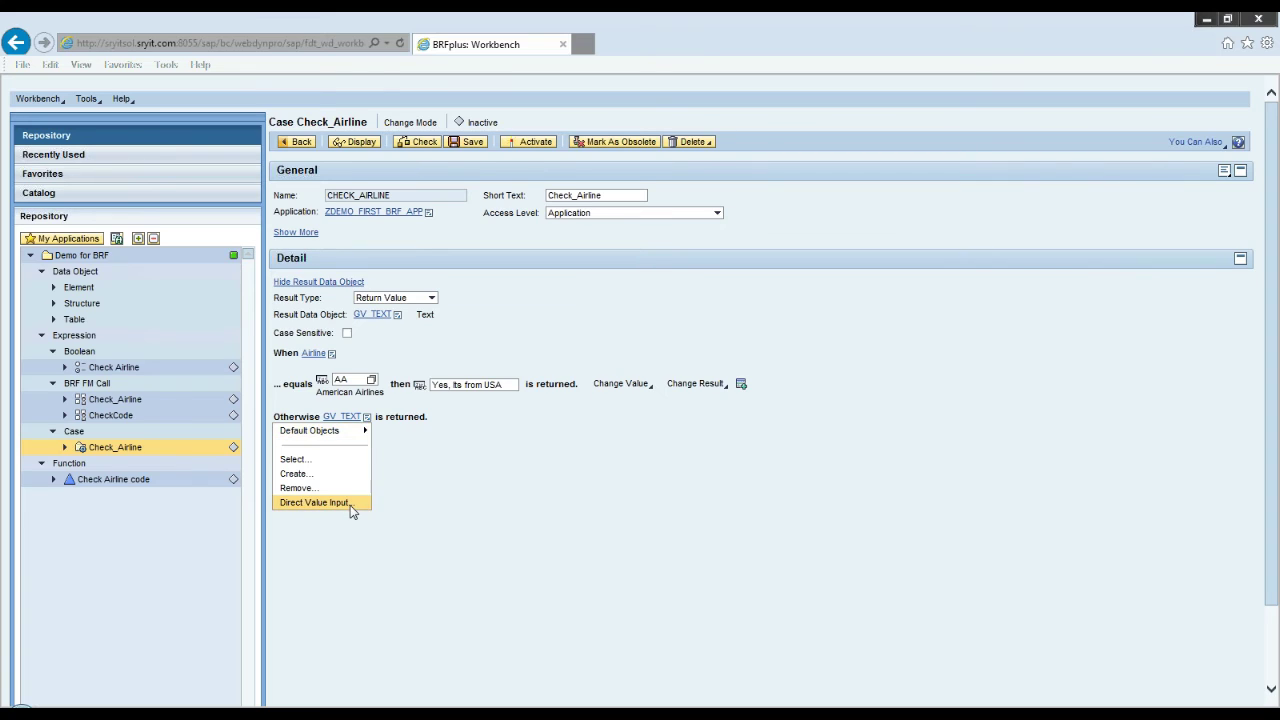
{"action": "left_click", "coordinate": [350, 503]}
{"action": "left_click", "coordinate": [386, 420]}
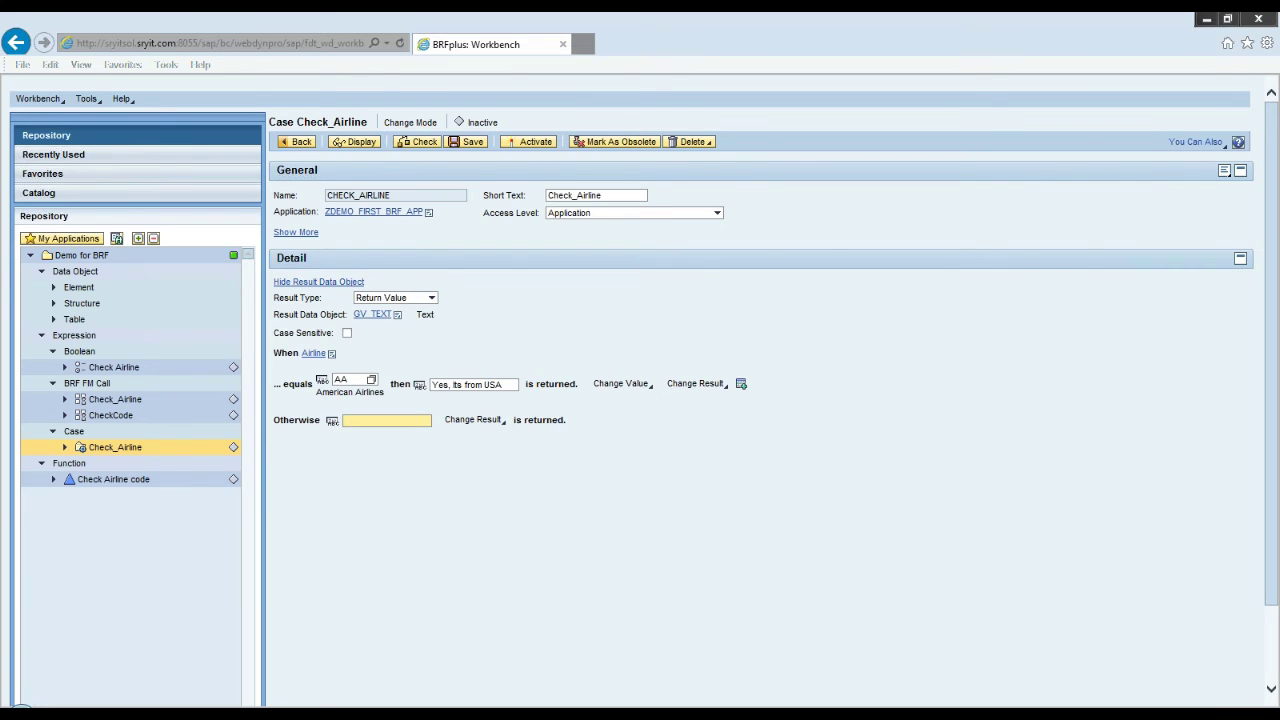
{"action": "key", "text": "shift+Tab"}
{"action": "key", "text": "ctrl+c"}
{"action": "left_click", "coordinate": [388, 420]}
{"action": "key", "text": "ctrl+v"}
{"action": "double_click", "coordinate": [354, 420]}
{"action": "type", "text": "no, its not"}
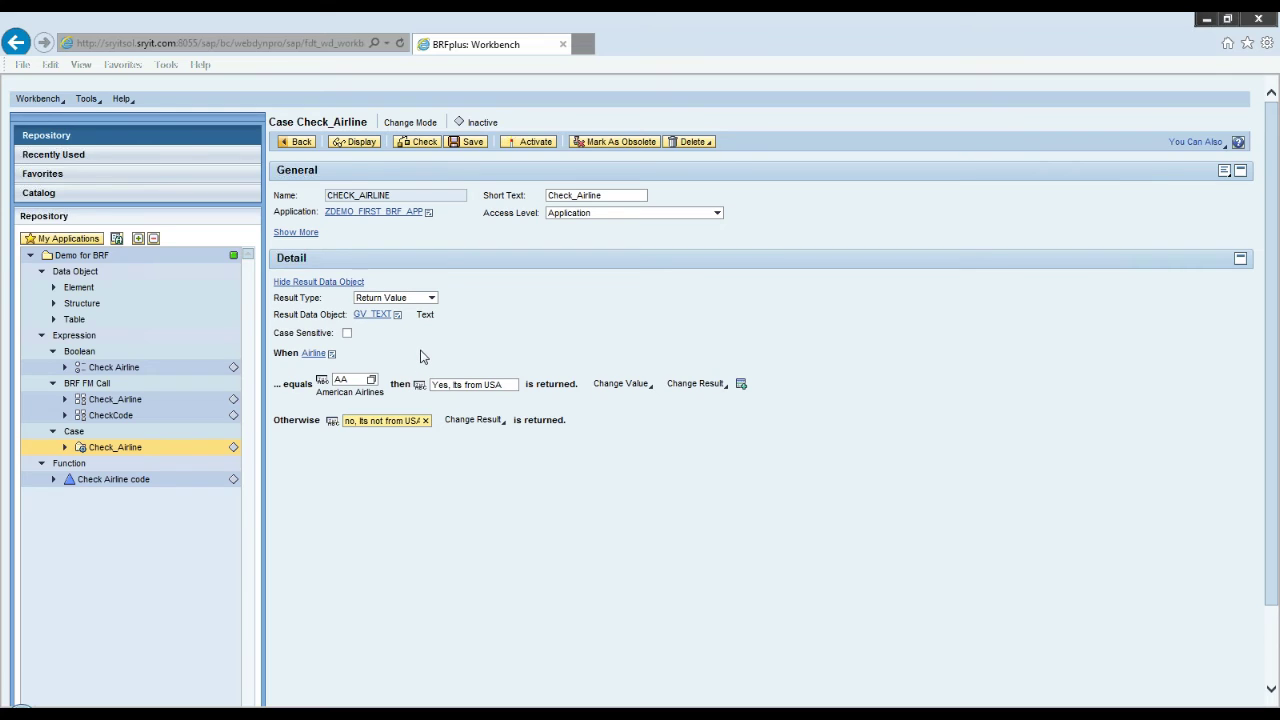
Step: Review the case's airline comparison value, its matching return text and its Otherwise return text
{"action": "left_click", "coordinate": [345, 379]}
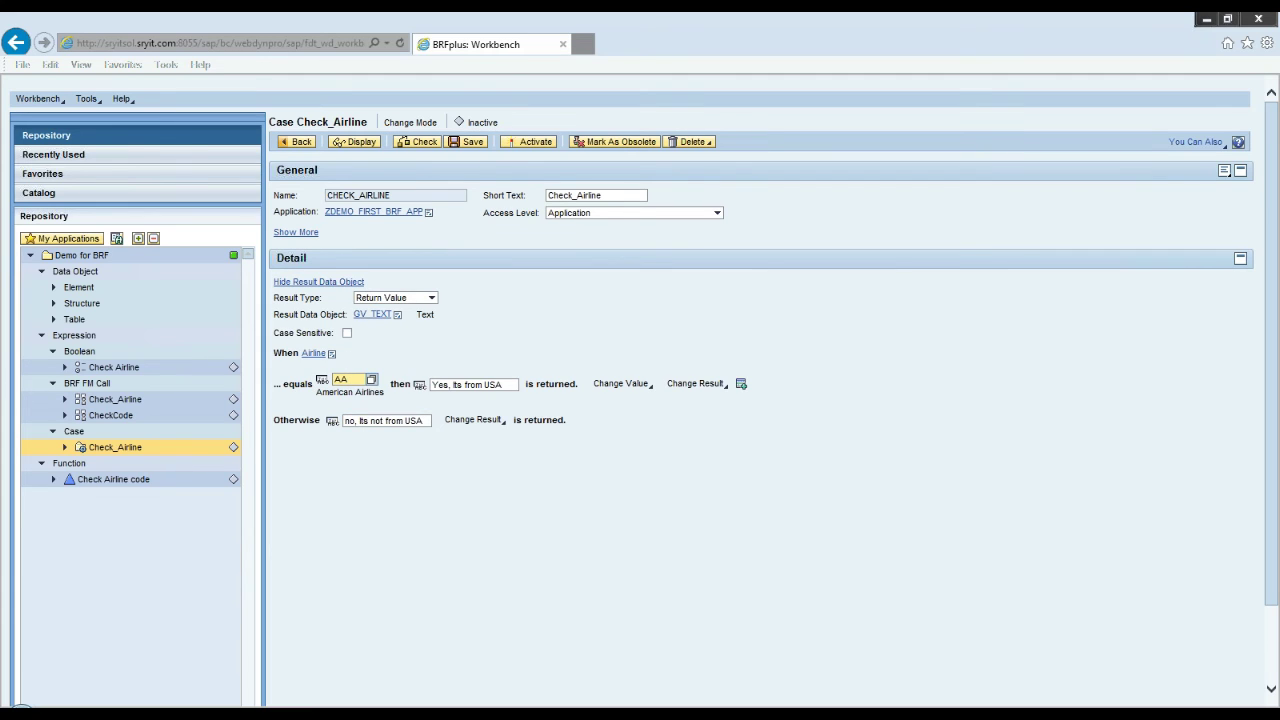
{"action": "left_click", "coordinate": [502, 385]}
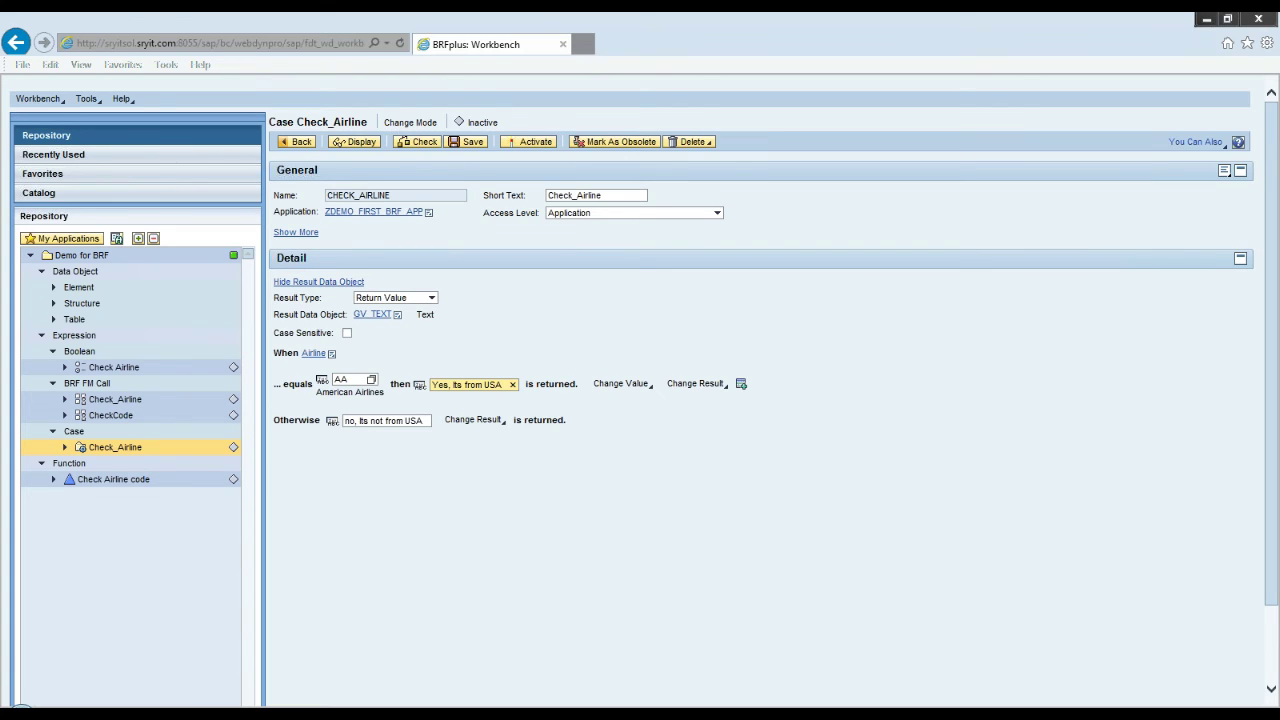
{"action": "left_click_drag", "start_coordinate": [428, 421], "coordinate": [340, 428]}
{"action": "left_click", "coordinate": [361, 475]}
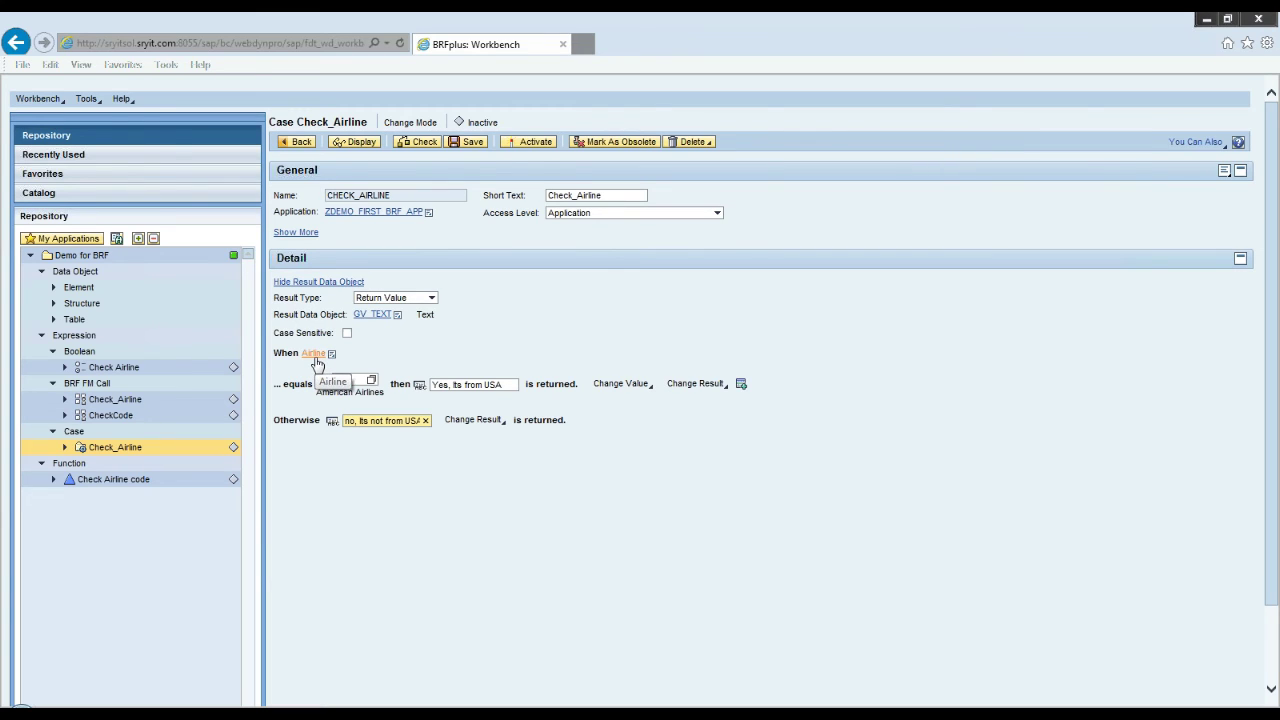
{"action": "left_click", "coordinate": [470, 384]}
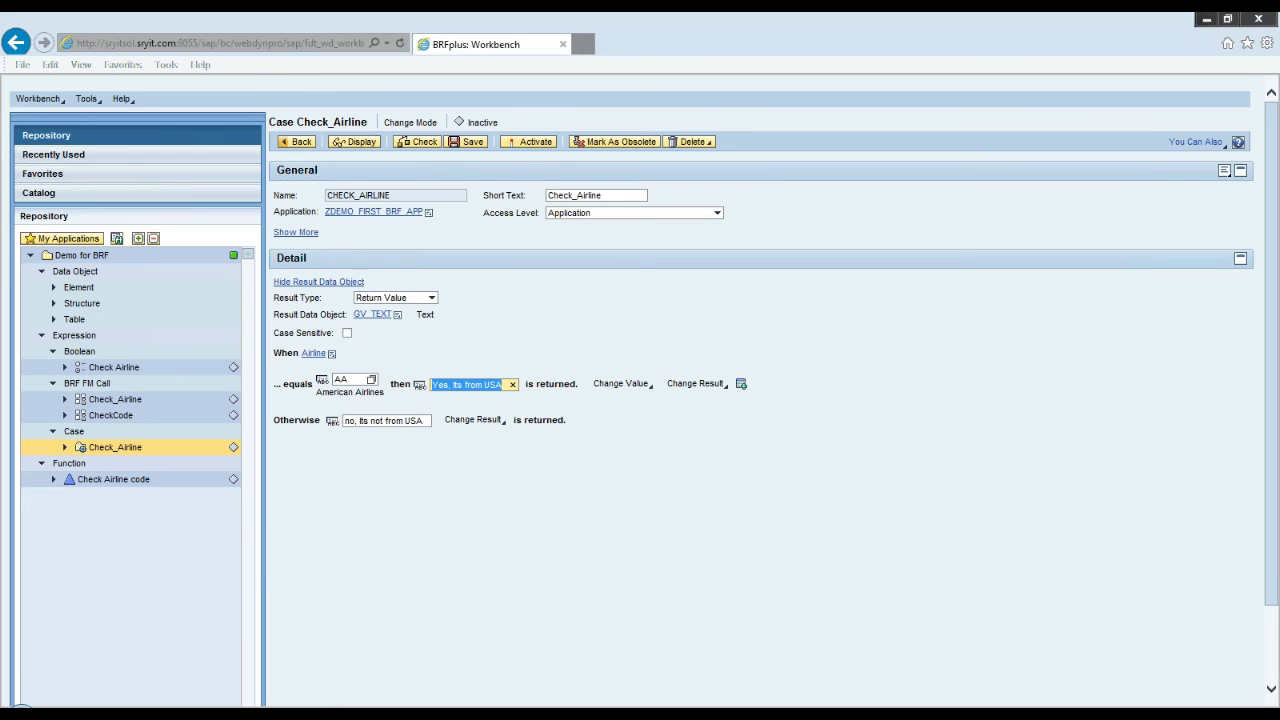
{"action": "left_click", "coordinate": [385, 420]}
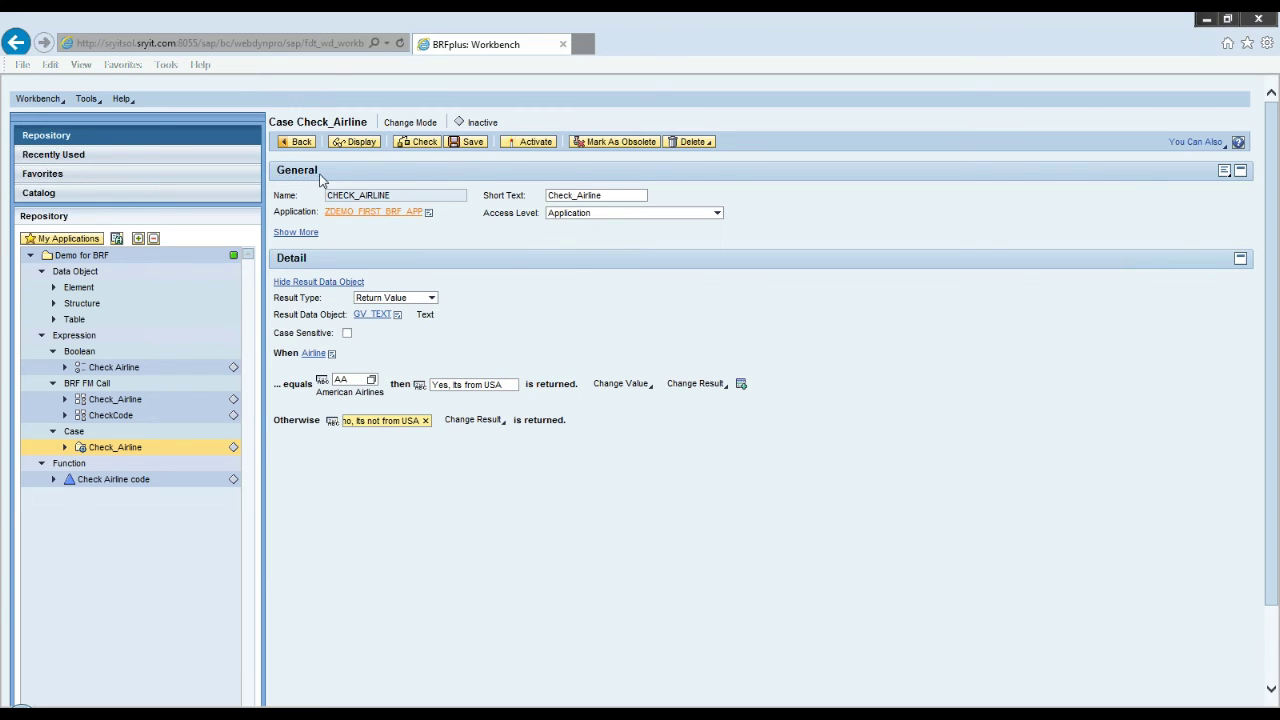
Step: Save and activate the Check_Airline case expression
{"action": "left_click", "coordinate": [457, 143]}
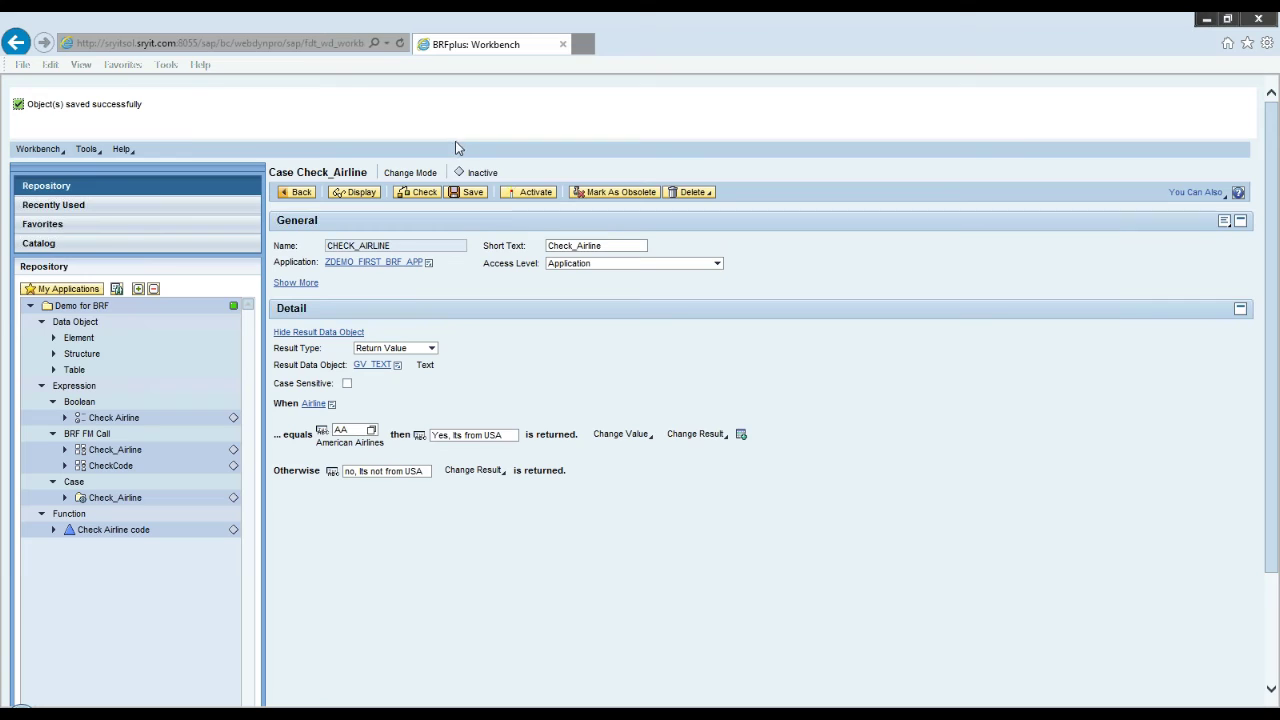
{"action": "left_click", "coordinate": [530, 192]}
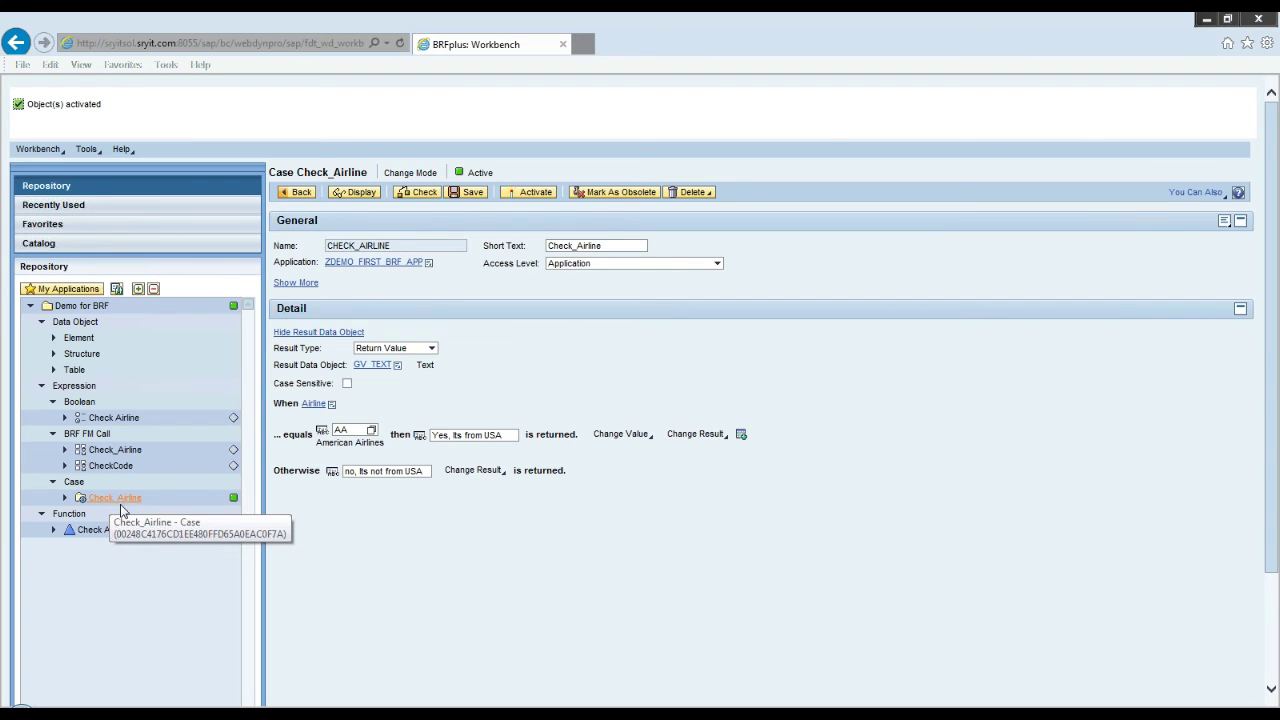
Step: Check the Check Airline code function for consistency, review its signature, and activate it
{"action": "left_click", "coordinate": [100, 531]}
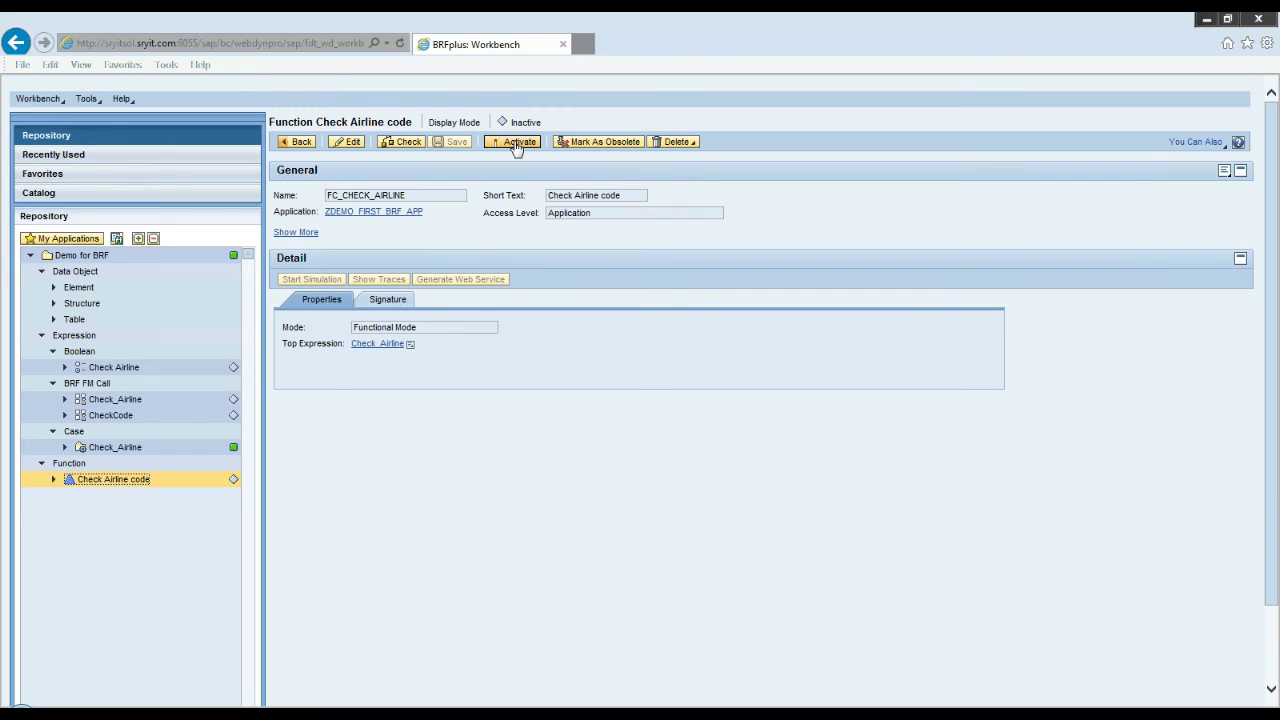
{"action": "left_click", "coordinate": [405, 142]}
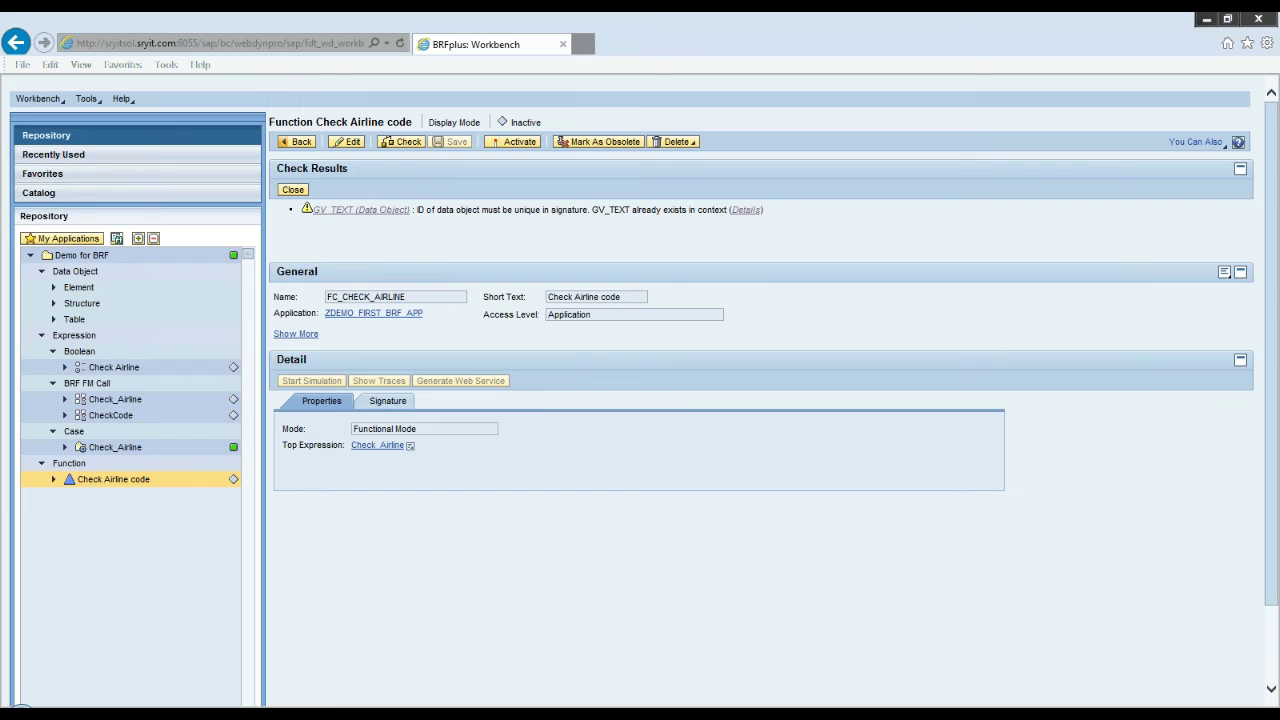
{"action": "left_click", "coordinate": [397, 406]}
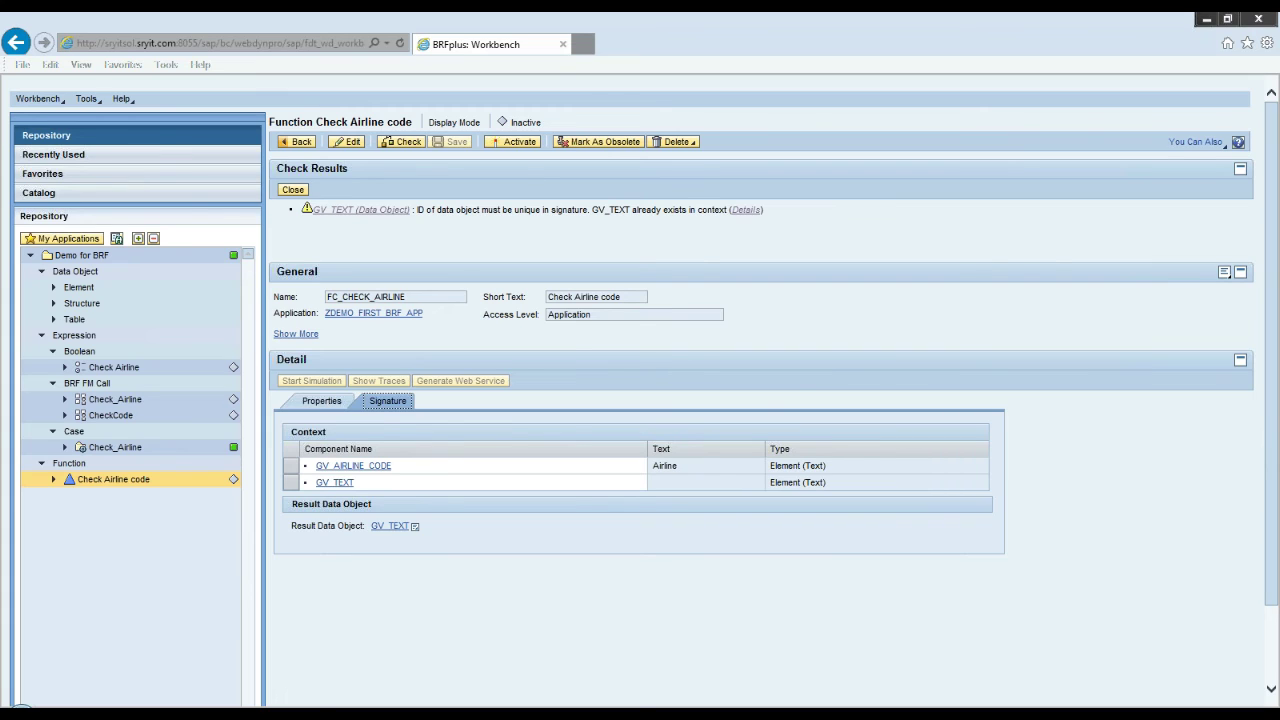
{"action": "left_click", "coordinate": [518, 143]}
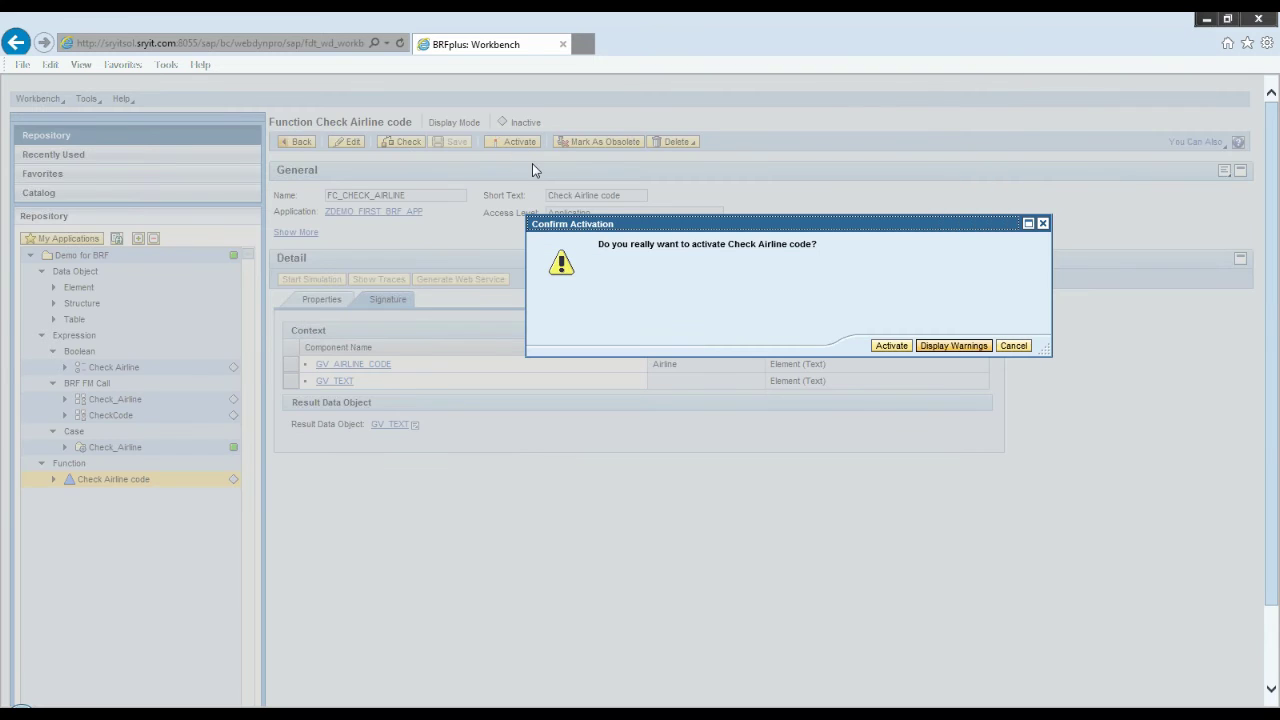
{"action": "left_click", "coordinate": [890, 346]}
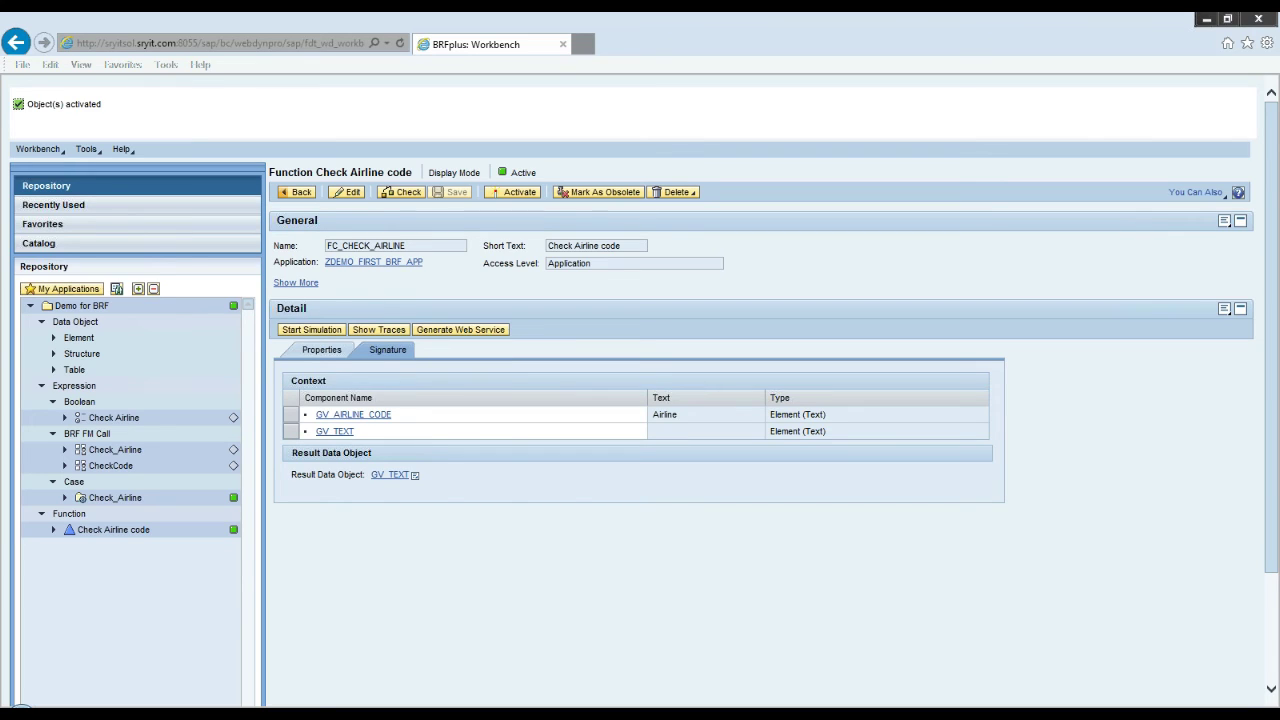
Step: Start a simulation of FC_CHECK_AIRLINE and set the Airline context value to AF from the airline code list
{"action": "left_click", "coordinate": [333, 335]}
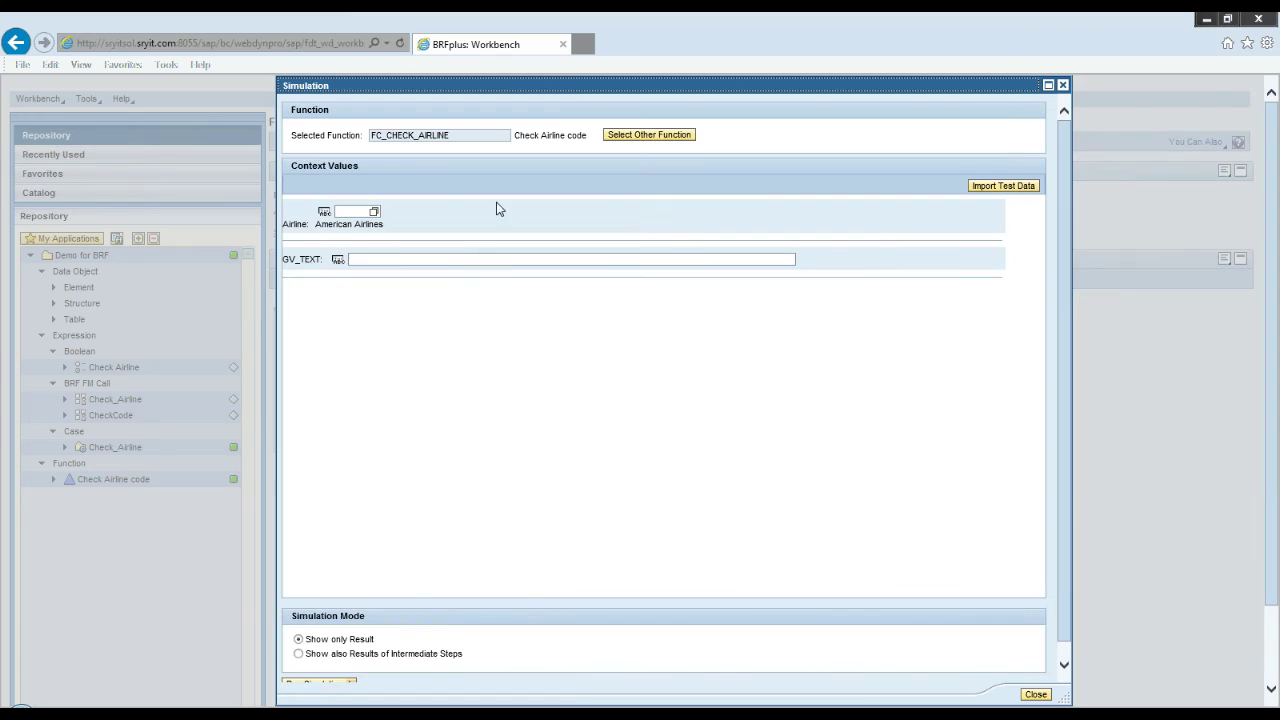
{"action": "left_click", "coordinate": [352, 211]}
{"action": "key", "text": "Caps_Lock"}
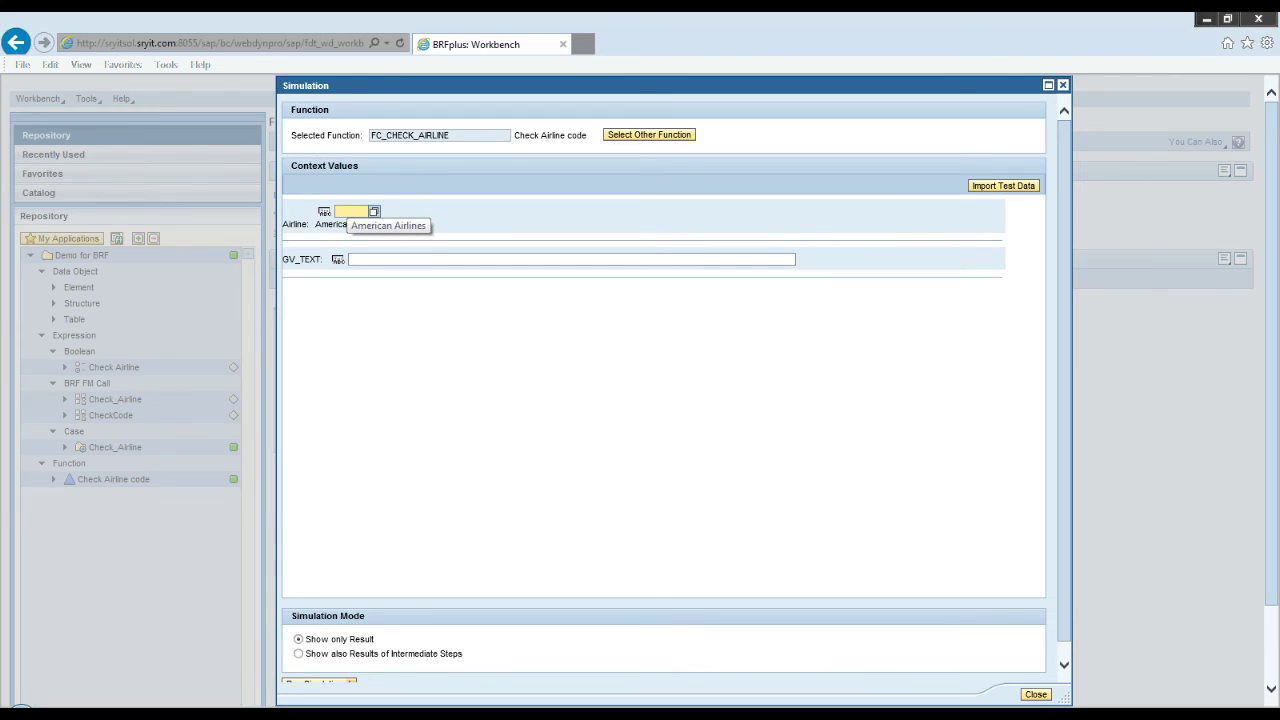
{"action": "left_click", "coordinate": [374, 214]}
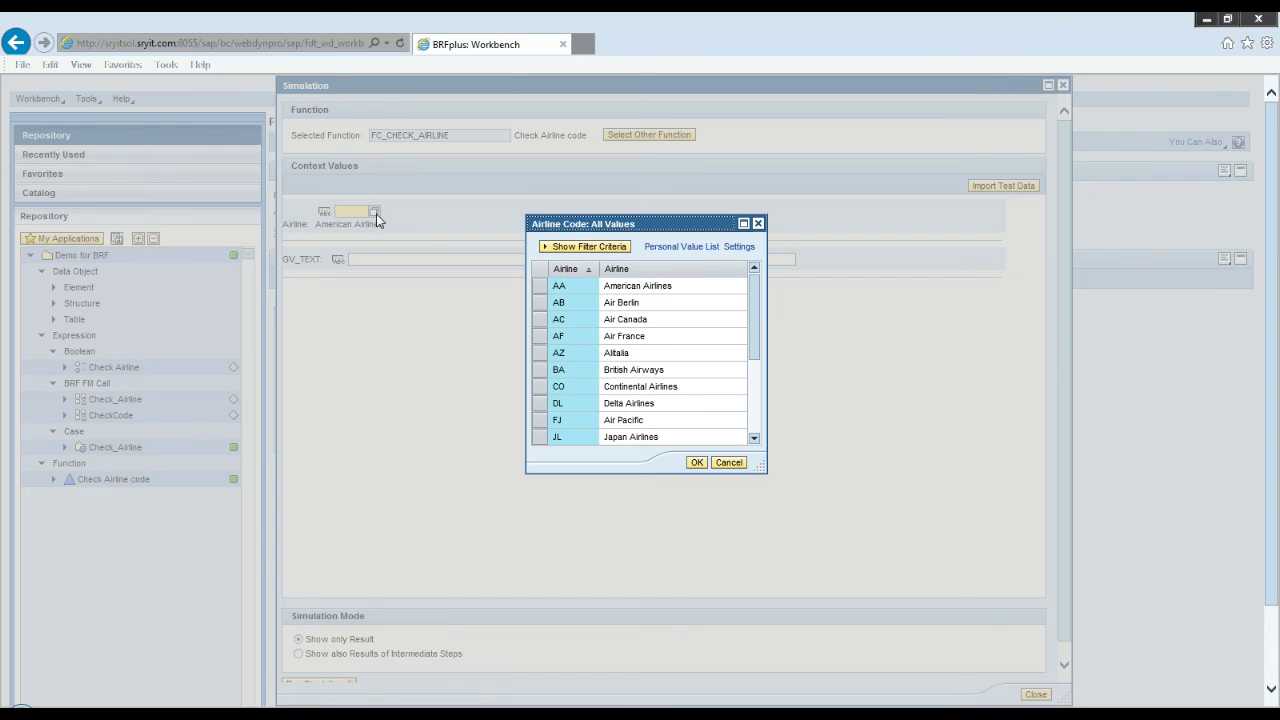
{"action": "left_click", "coordinate": [540, 336]}
{"action": "left_click", "coordinate": [697, 462]}
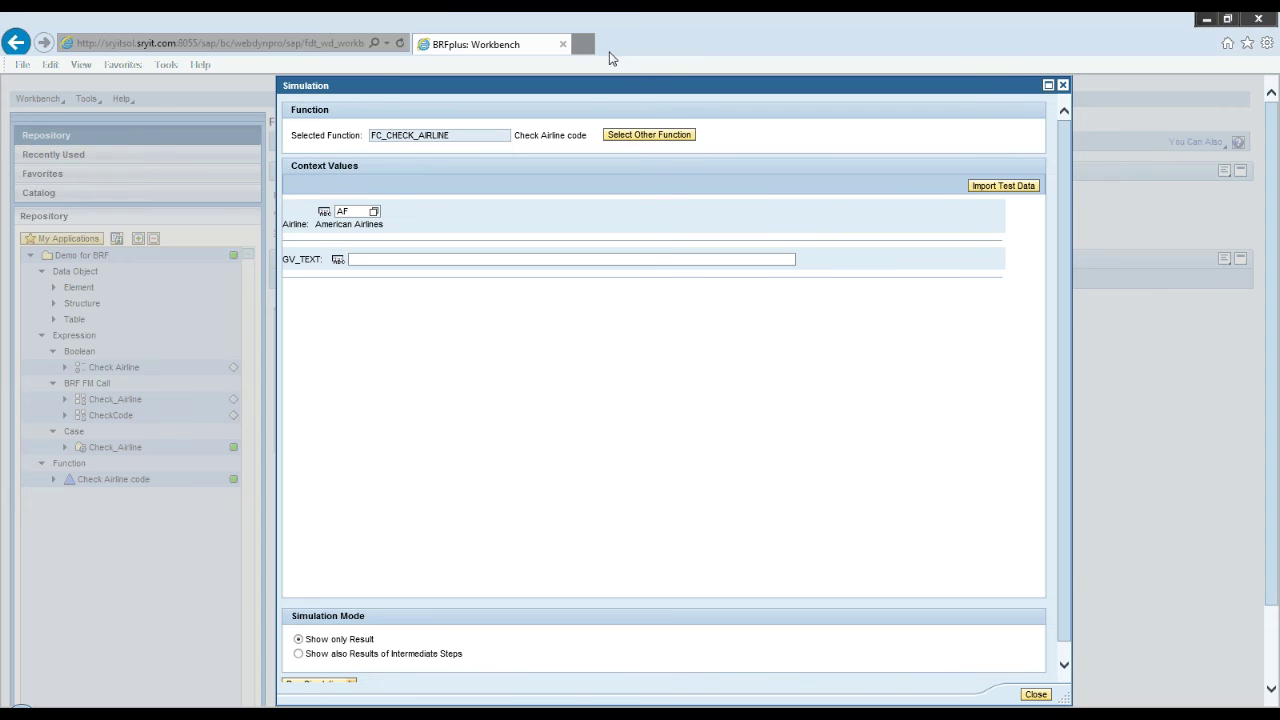
Step: Run the simulation showing only the result, and highlight the returned GV_TEXT value
{"action": "left_click_drag", "start_coordinate": [584, 89], "coordinate": [504, 89]}
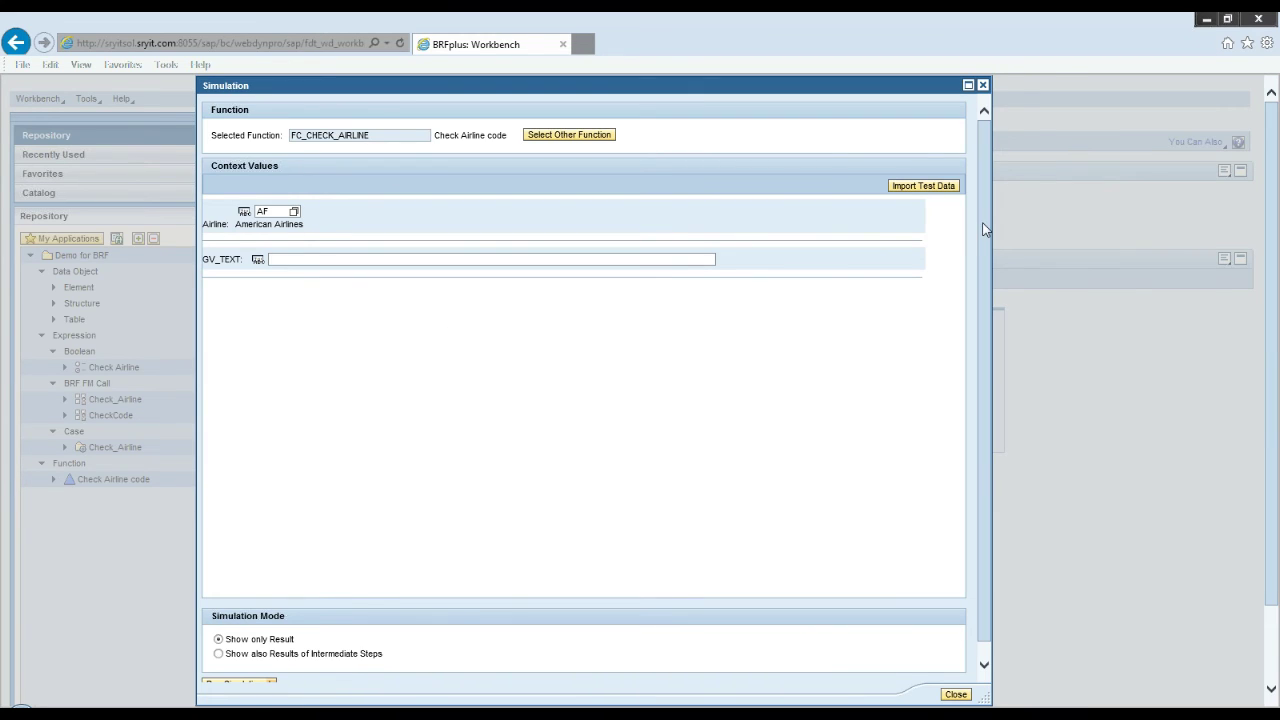
{"action": "scroll", "coordinate": [974, 560], "scroll_direction": "down", "scroll_amount": 1}
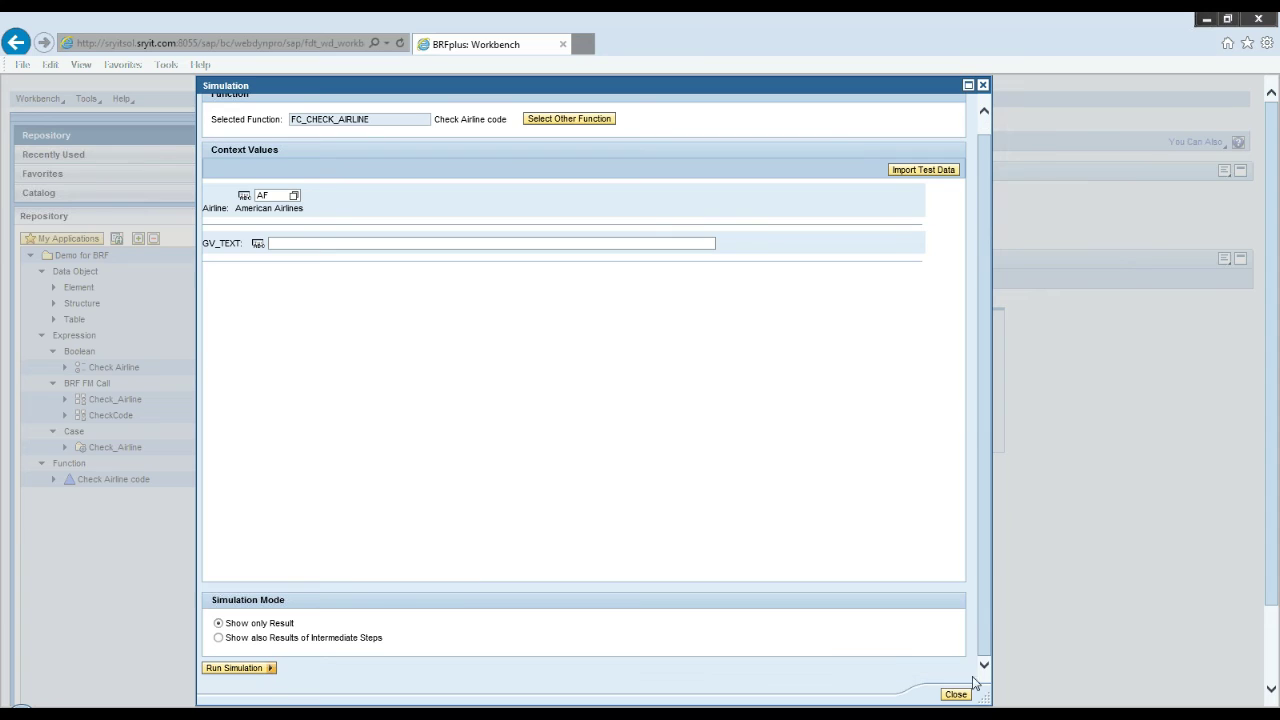
{"action": "left_click", "coordinate": [247, 672]}
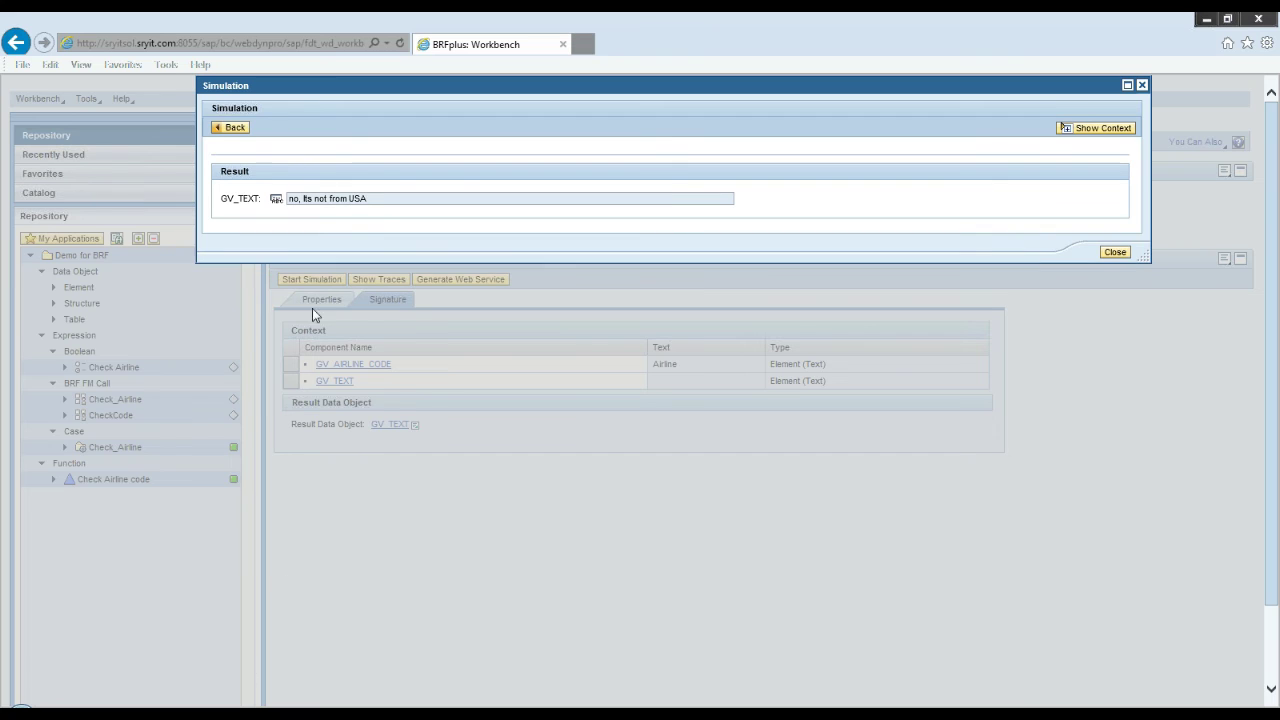
{"action": "left_click_drag", "start_coordinate": [376, 201], "coordinate": [278, 203]}
{"action": "left_click", "coordinate": [376, 201]}
{"action": "left_click_drag", "start_coordinate": [408, 203], "coordinate": [287, 203]}
{"action": "left_click", "coordinate": [371, 200]}
{"action": "left_click_drag", "start_coordinate": [371, 200], "coordinate": [286, 203]}
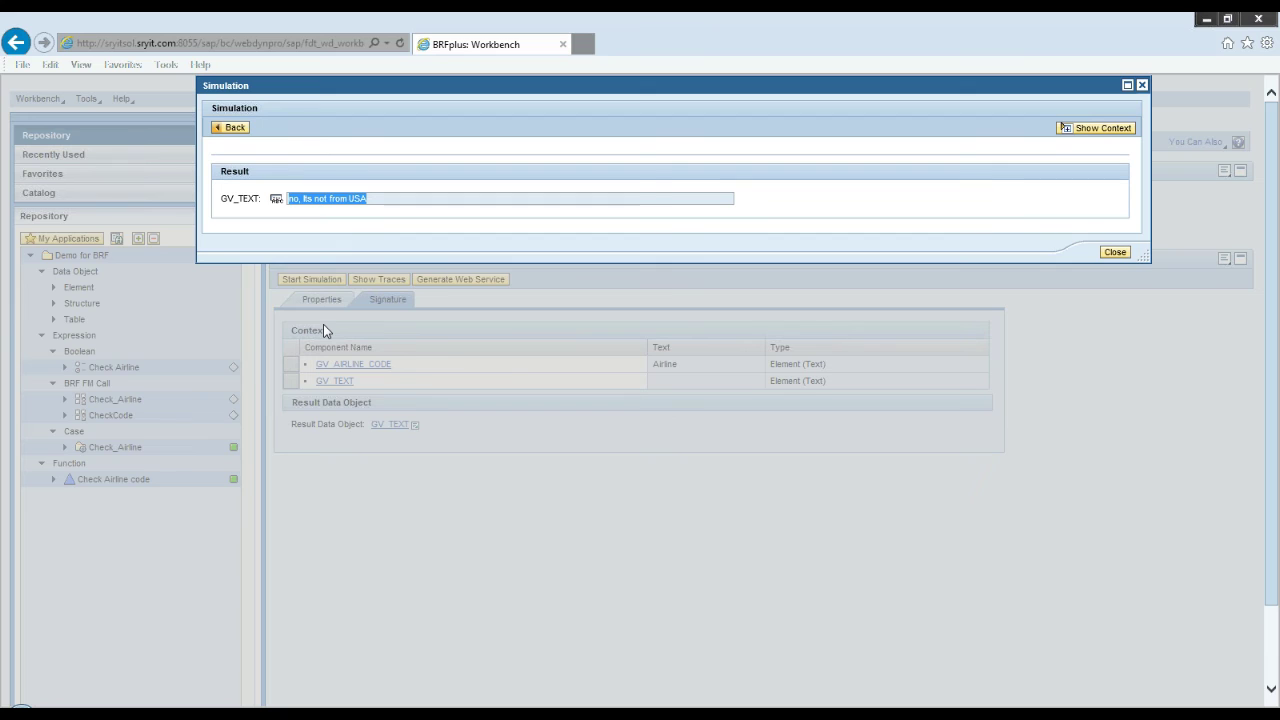
Step: Rerun the simulation for airline AA with results of intermediate steps, inspect the processing trace and close the simulation
{"action": "left_click", "coordinate": [233, 128]}
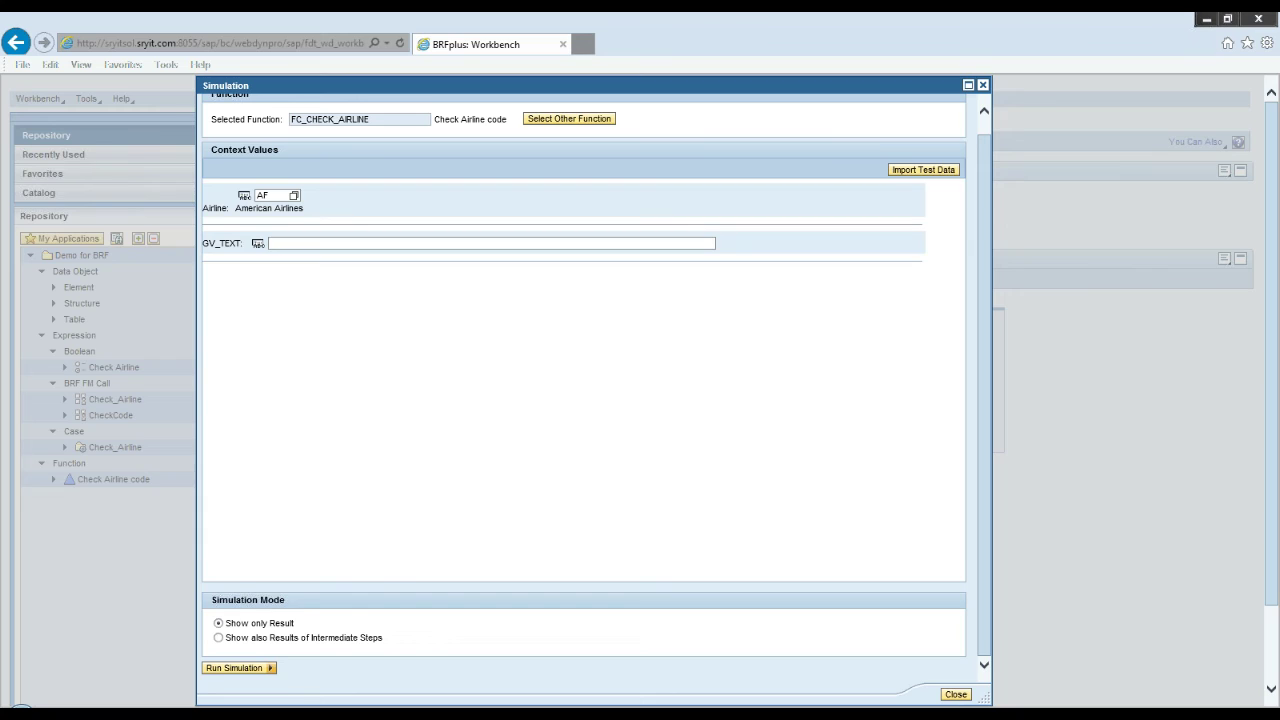
{"action": "double_click", "coordinate": [263, 197]}
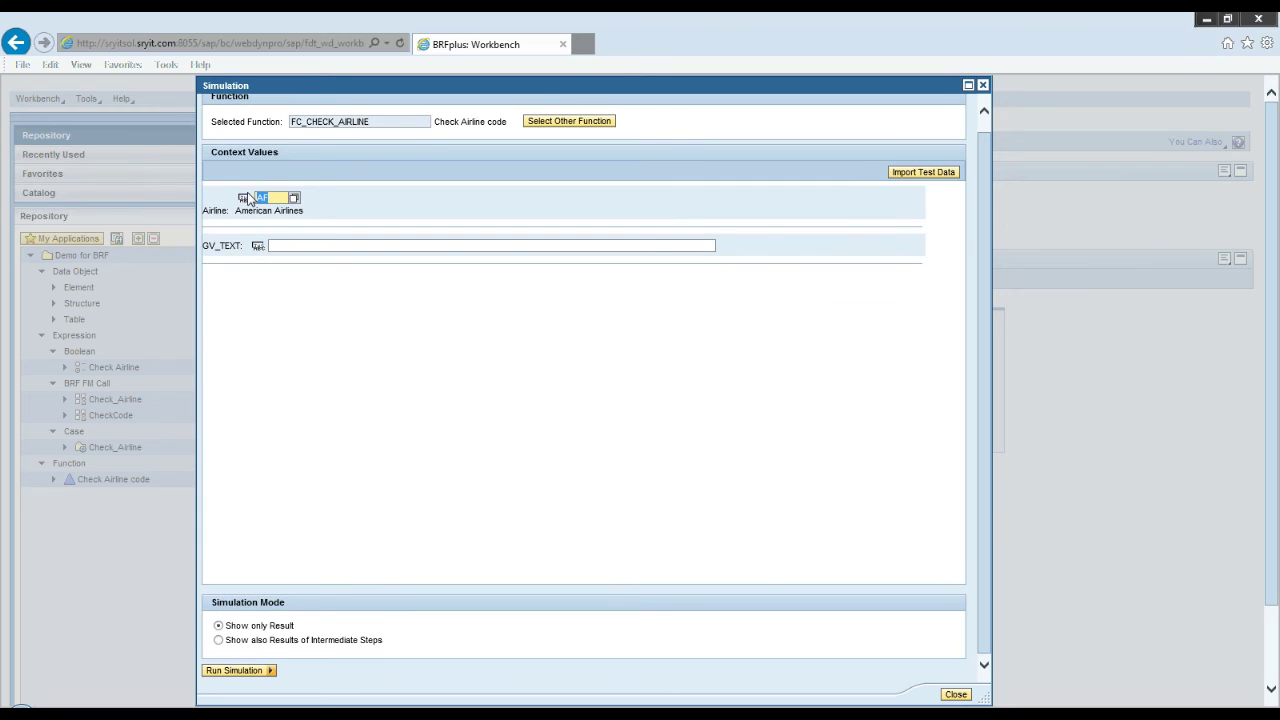
{"action": "type", "text": "AA"}
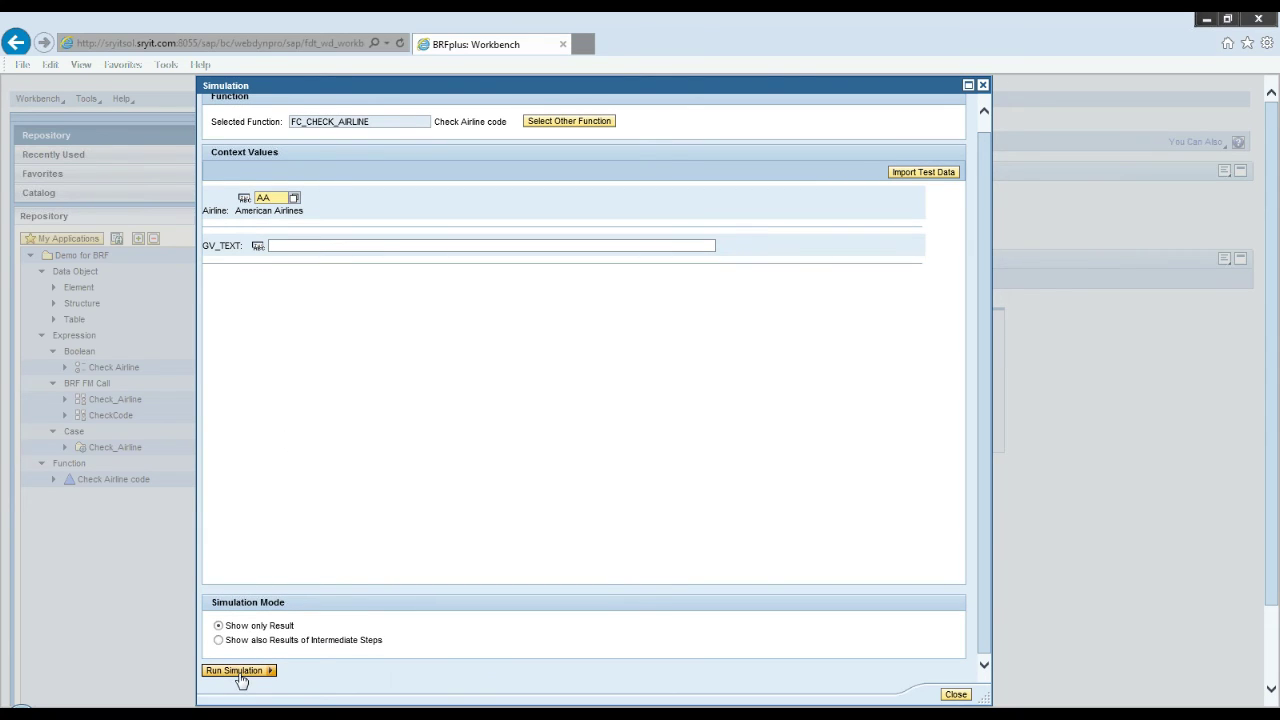
{"action": "left_click", "coordinate": [219, 640]}
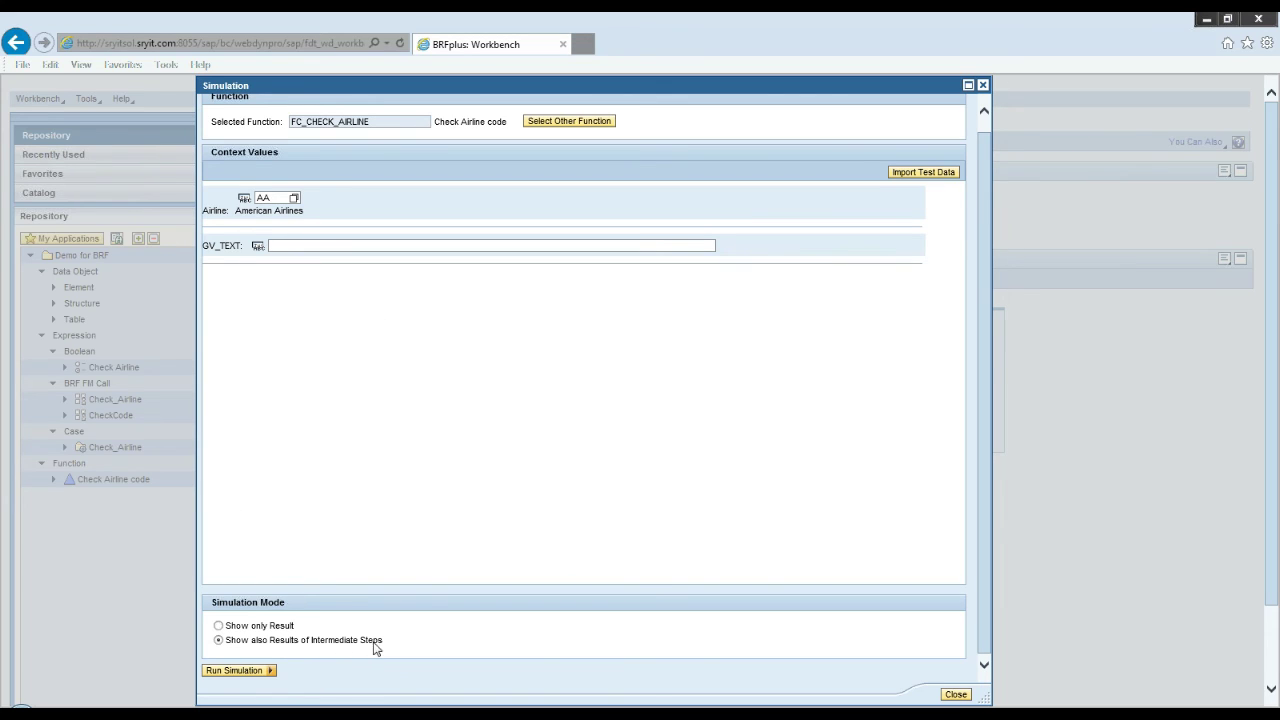
{"action": "left_click", "coordinate": [236, 672]}
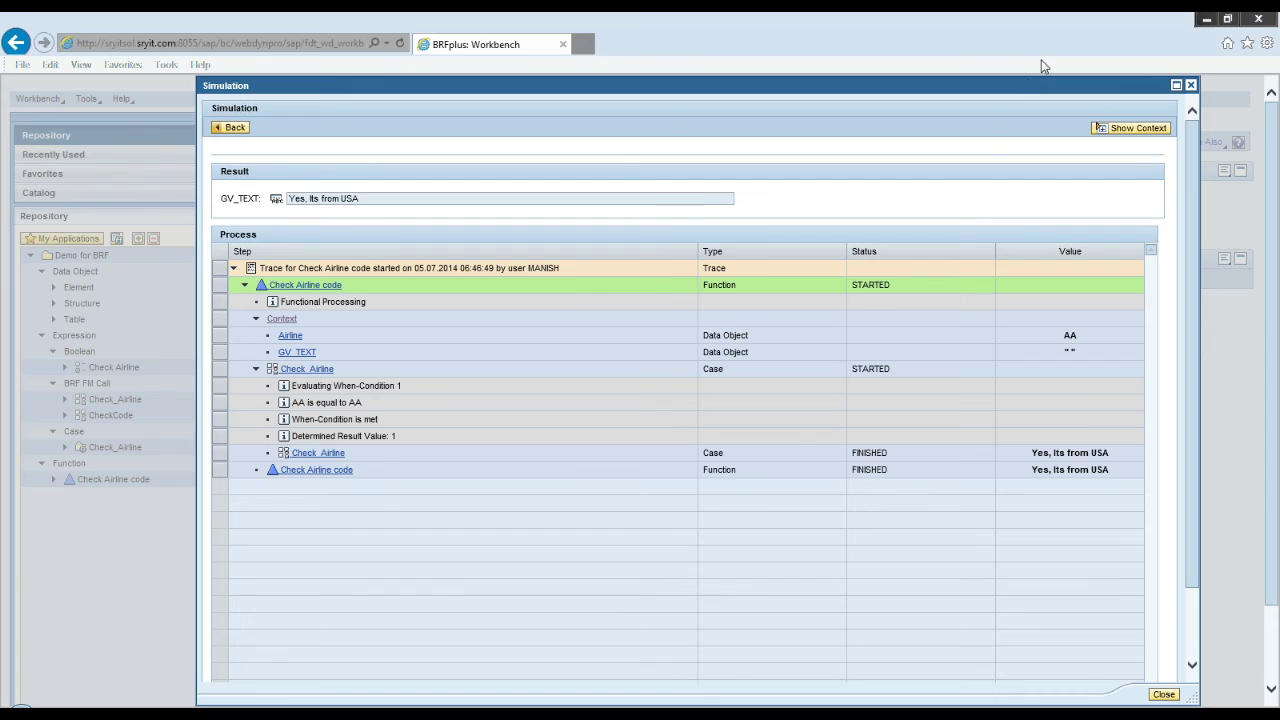
{"action": "left_click", "coordinate": [1070, 335]}
{"action": "left_click", "coordinate": [1190, 86]}
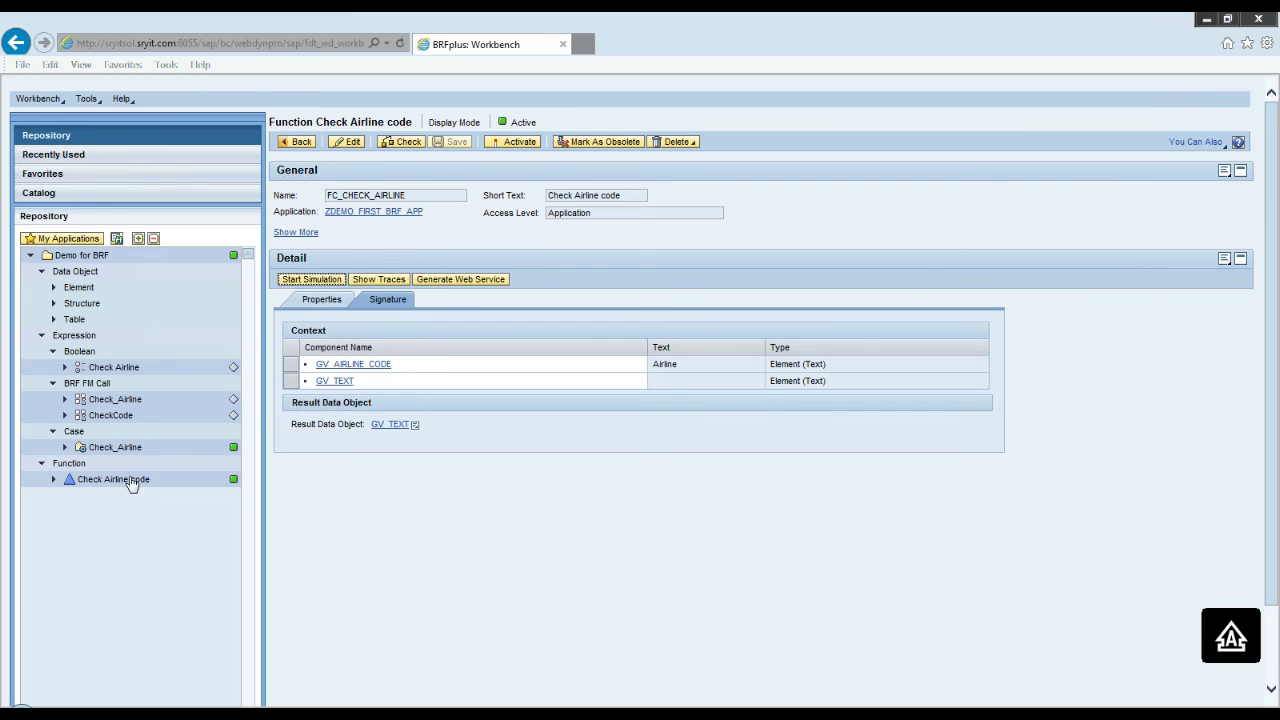
Step: Create the function Check_Airline_Event_Mode with short text "Function in Event" and text "Calls Rule Set", and navigate to it
{"action": "right_click", "coordinate": [62, 464]}
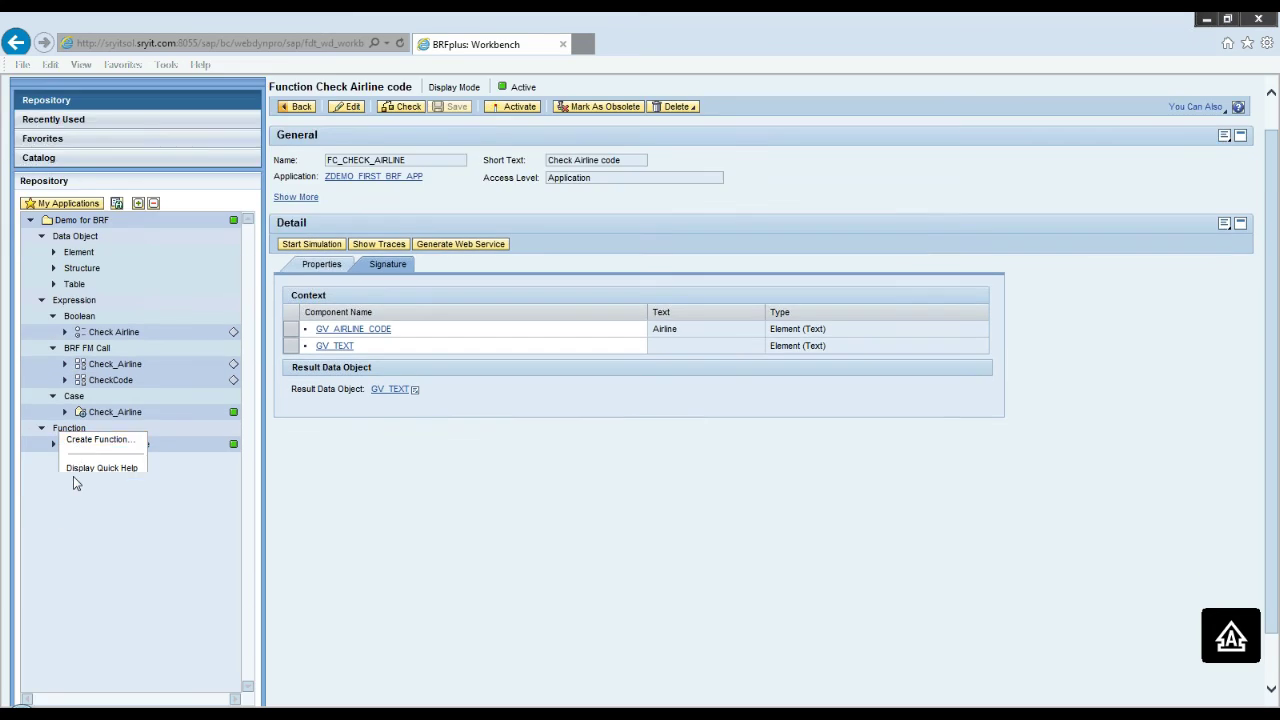
{"action": "left_click", "coordinate": [100, 439]}
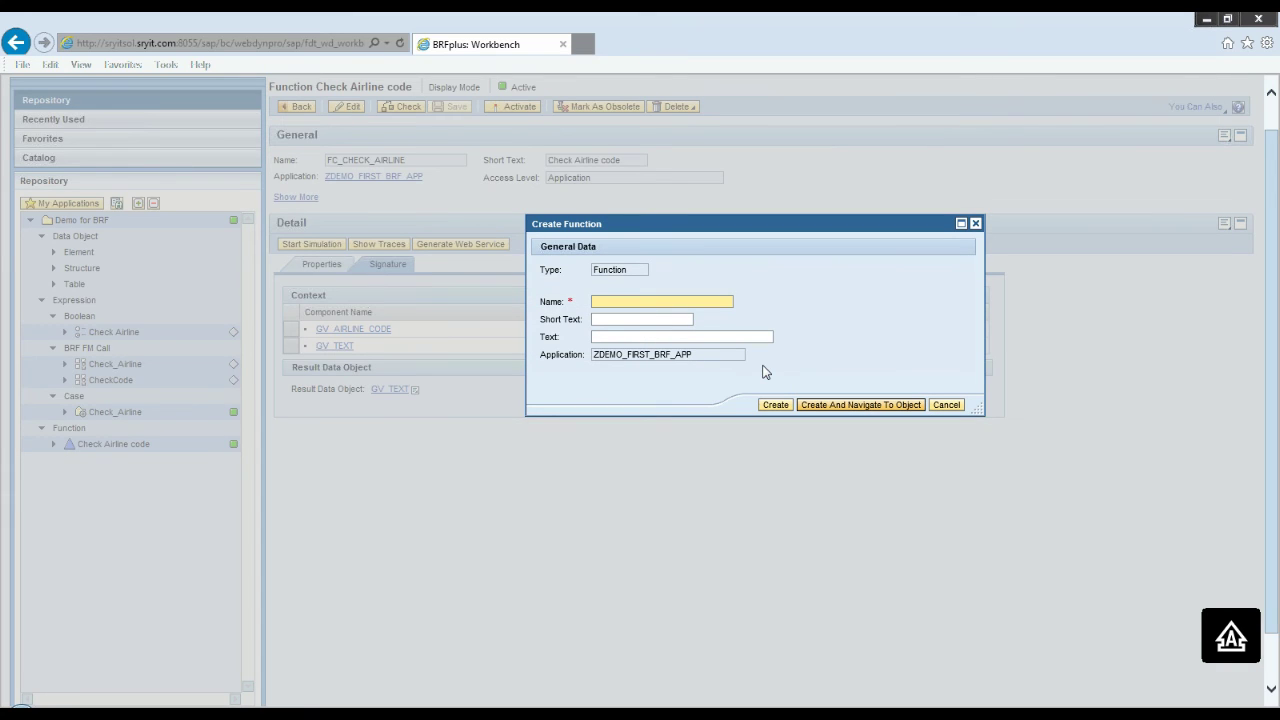
{"action": "key", "text": "Caps_Lock"}
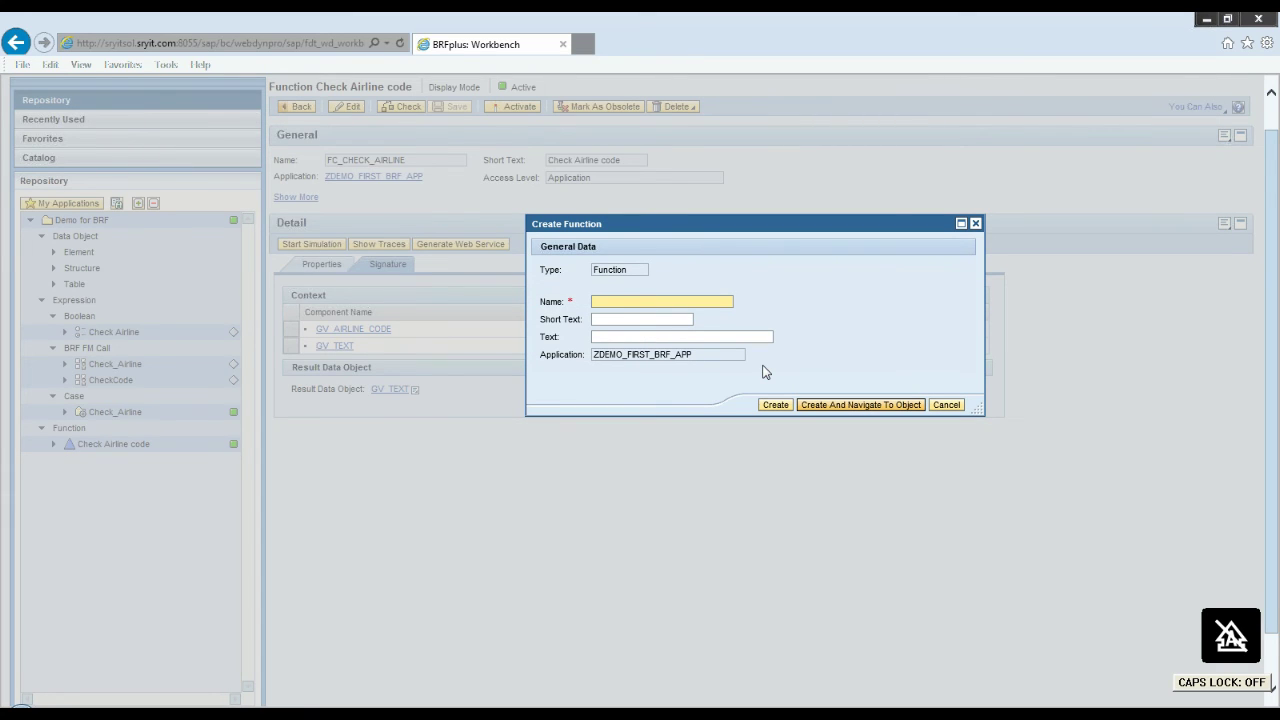
{"action": "type", "text": "Check_"}
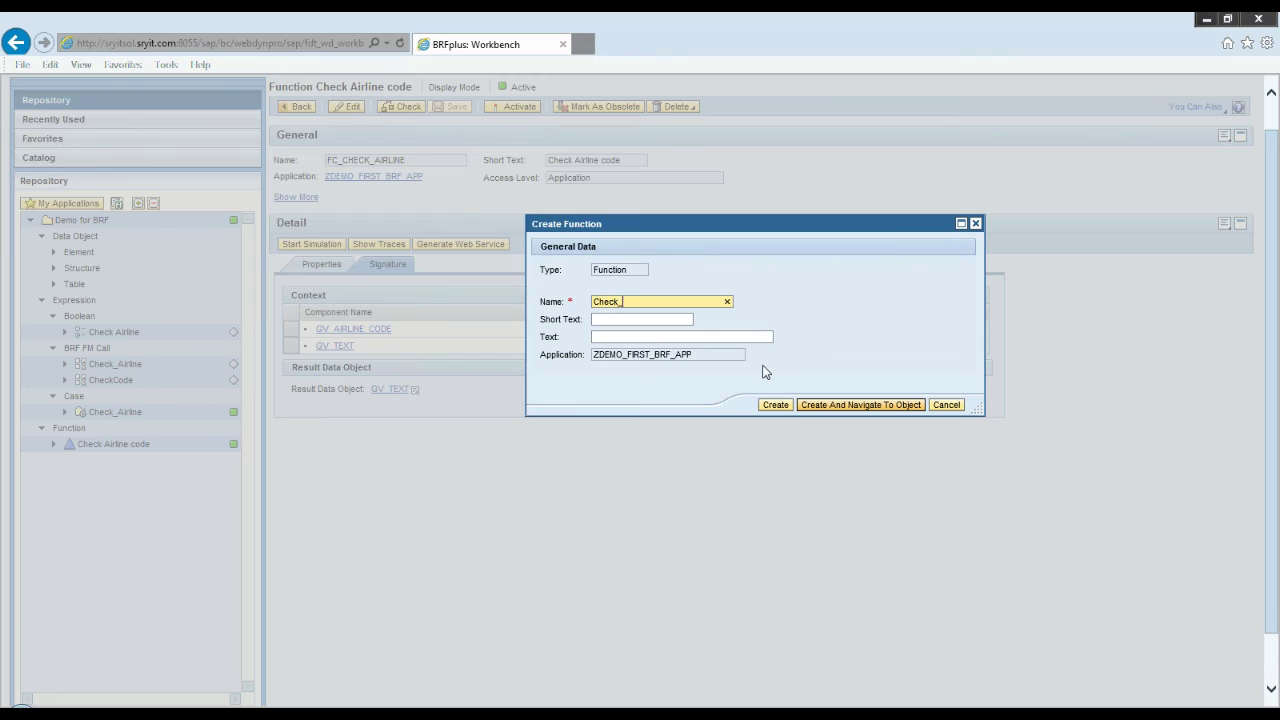
{"action": "type", "text": "Airline_Event_Mode"}
{"action": "key", "text": "Tab"}
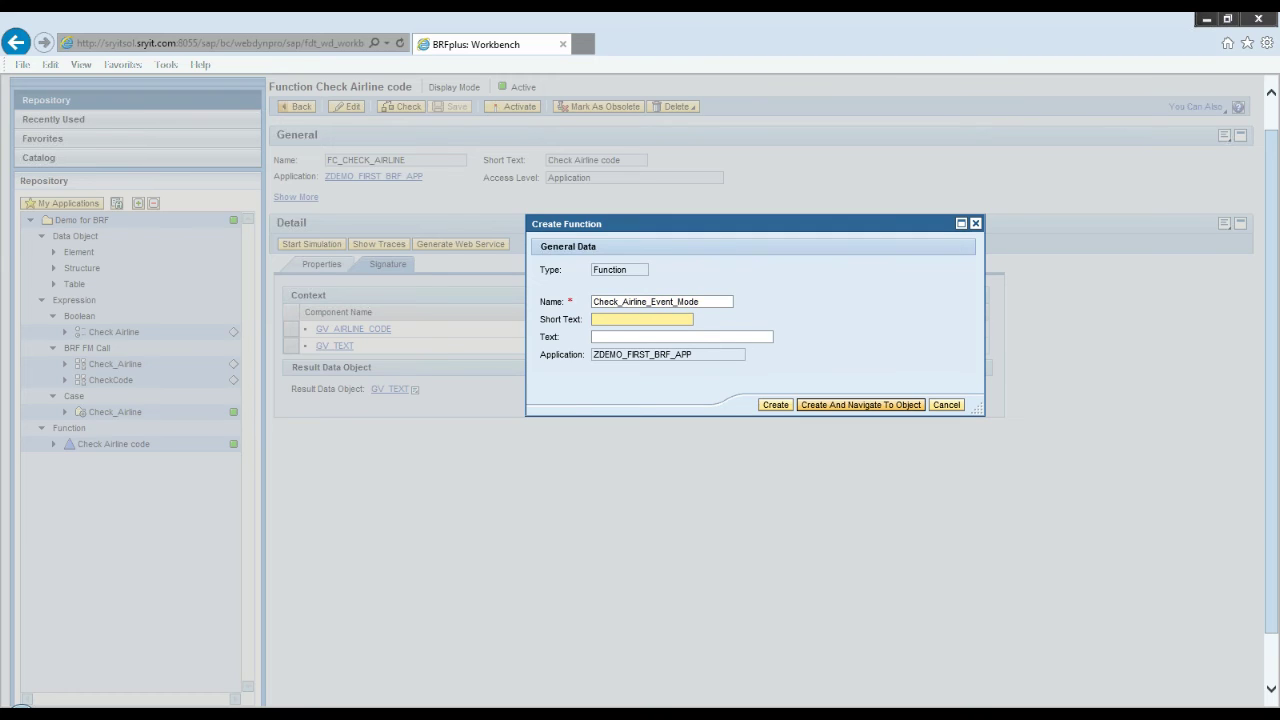
{"action": "type", "text": "Function in Event"}
{"action": "key", "text": "Tab"}
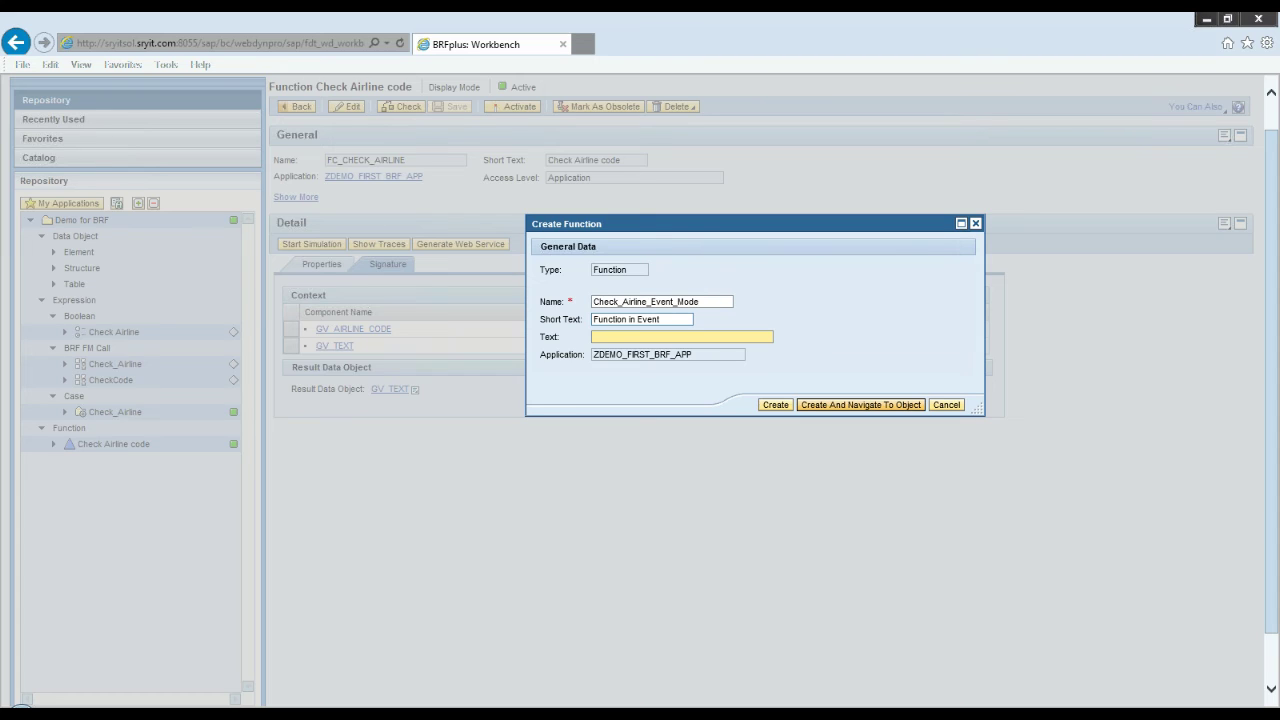
{"action": "type", "text": "Calls Rule Set"}
{"action": "left_click", "coordinate": [829, 412]}
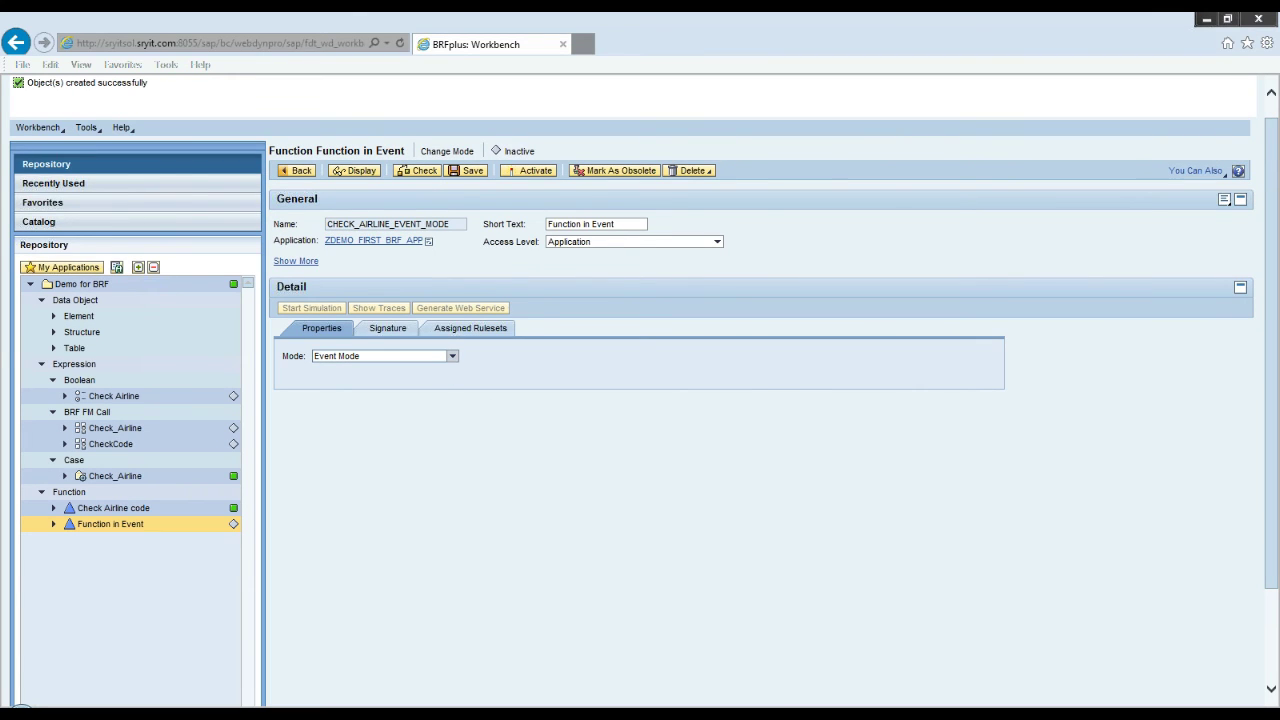
Step: Add the existing data object GV_AIRLINE_CODE to the function's context and set GV_TEXT as its result data object
{"action": "left_click", "coordinate": [389, 330]}
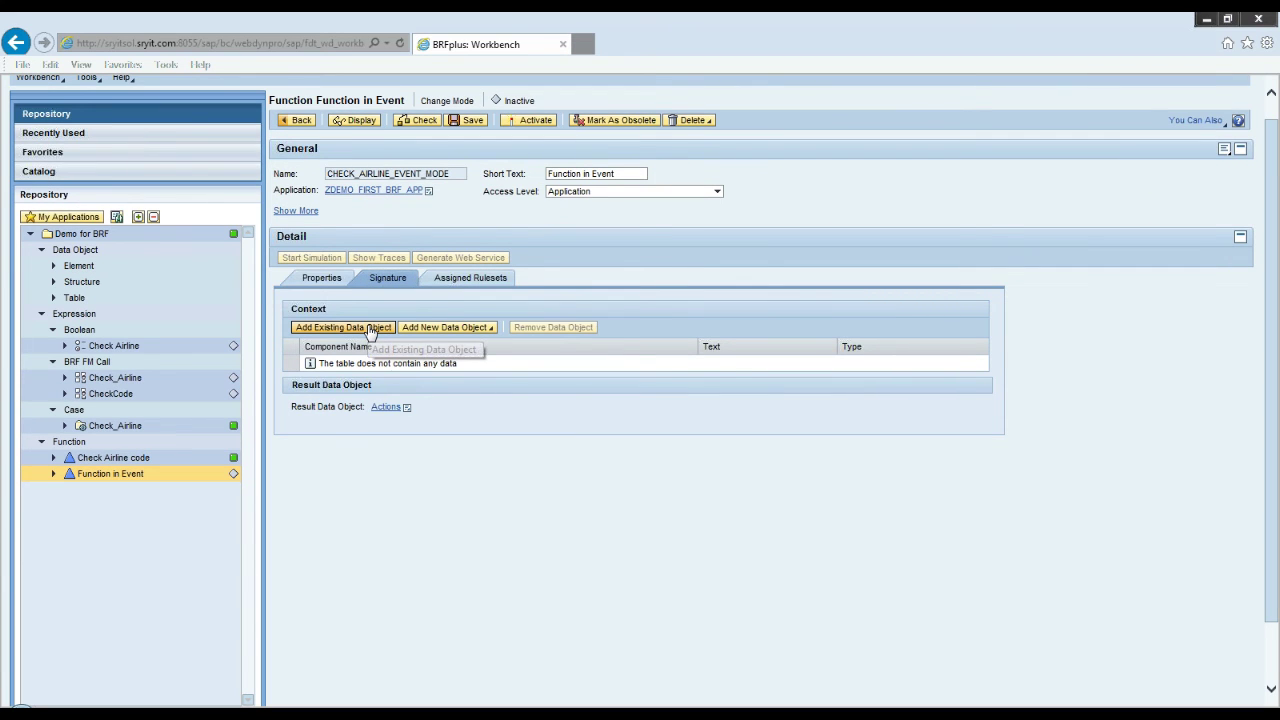
{"action": "left_click", "coordinate": [371, 331]}
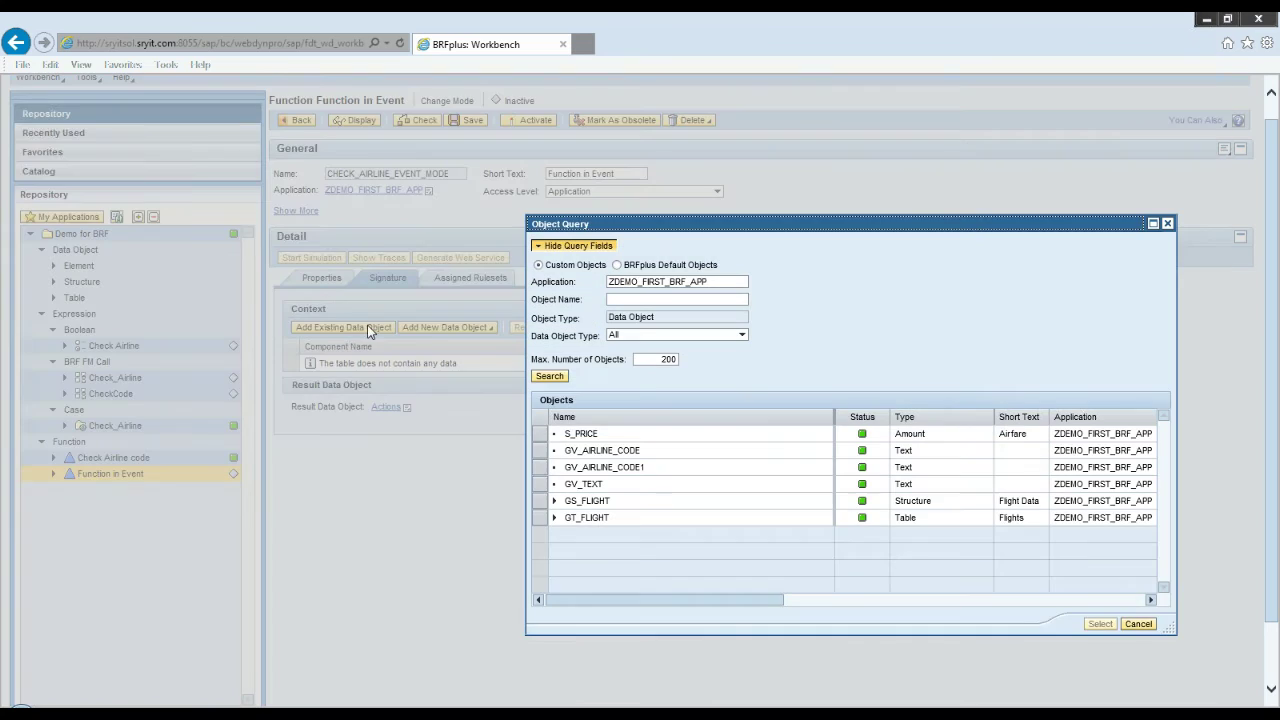
{"action": "left_click", "coordinate": [540, 450]}
{"action": "left_click", "coordinate": [1100, 624]}
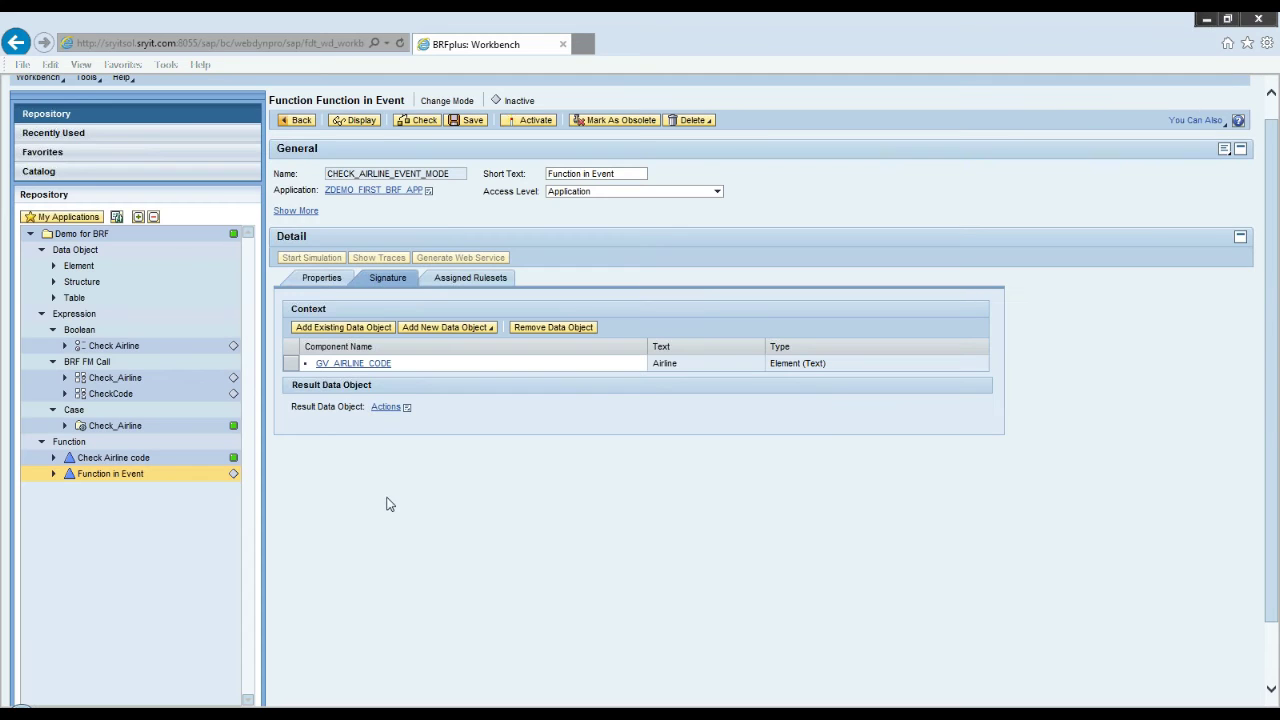
{"action": "left_click", "coordinate": [408, 410]}
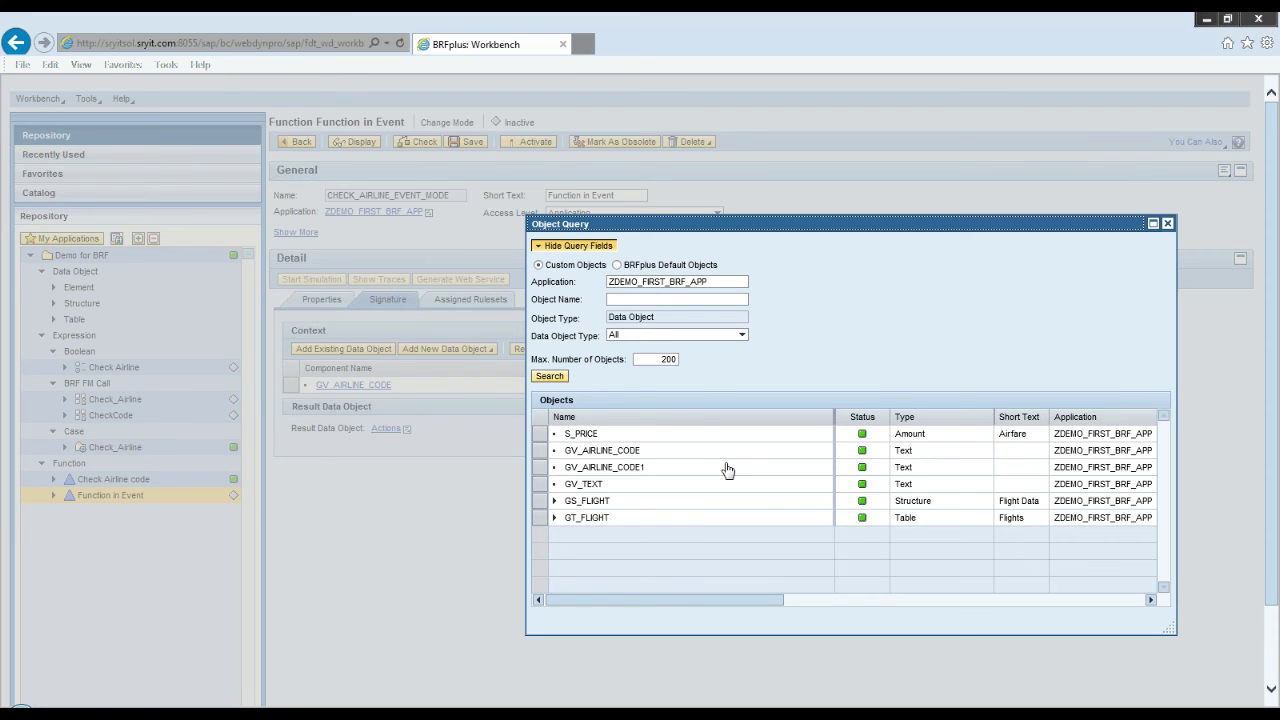
{"action": "left_click", "coordinate": [566, 489]}
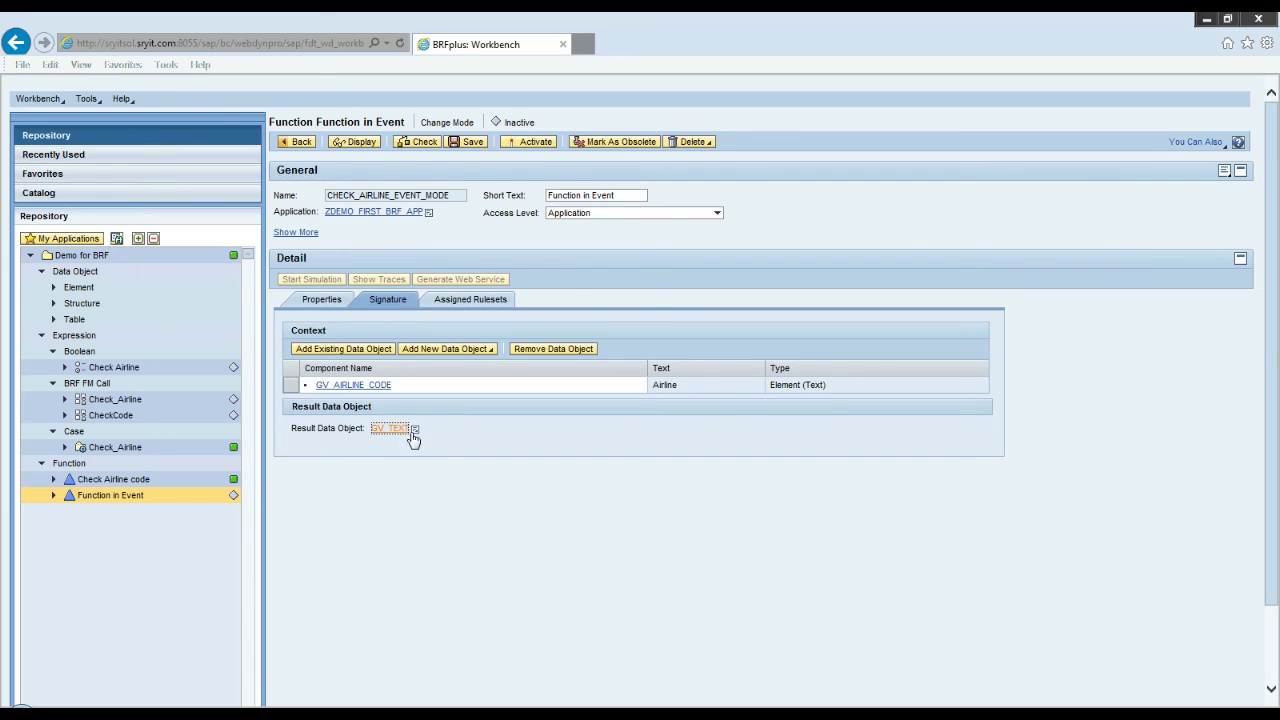
Step: Show the function's assigned rulesets, and switch to the FPM.pptx presentation in PowerPoint at the blank slide 36
{"action": "left_click", "coordinate": [476, 302]}
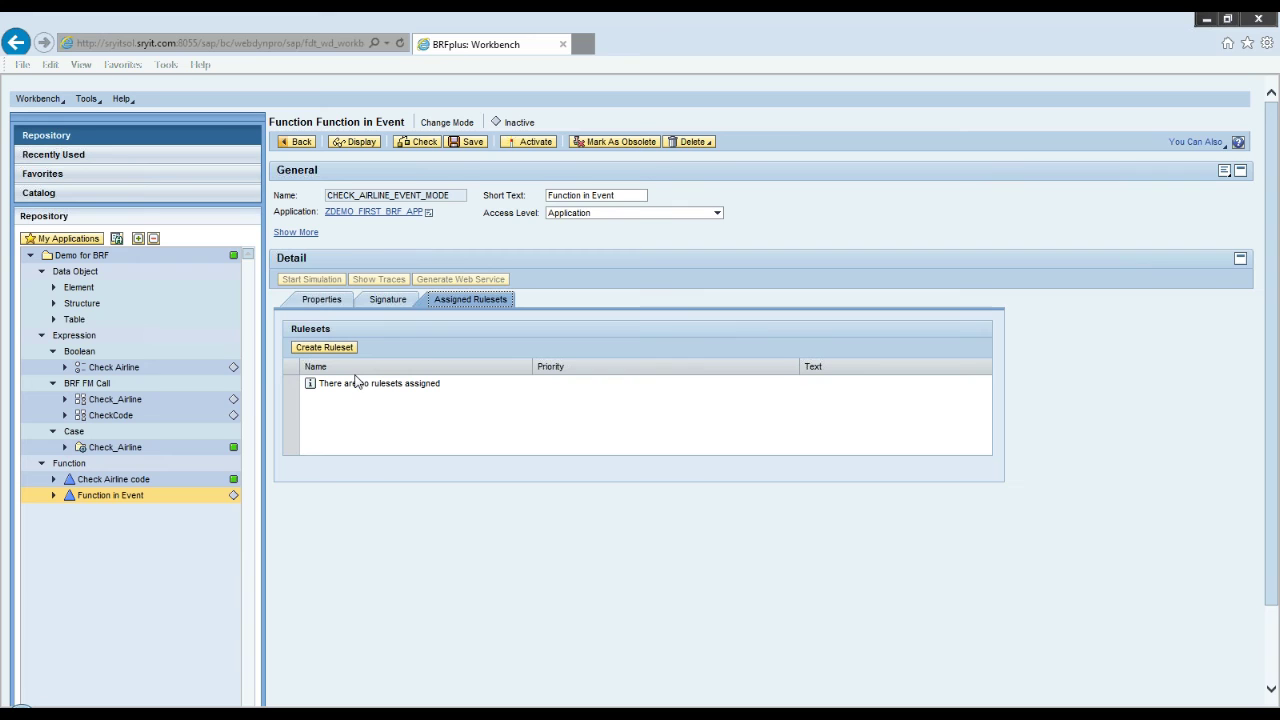
{"action": "key", "text": "alt+Tab"}
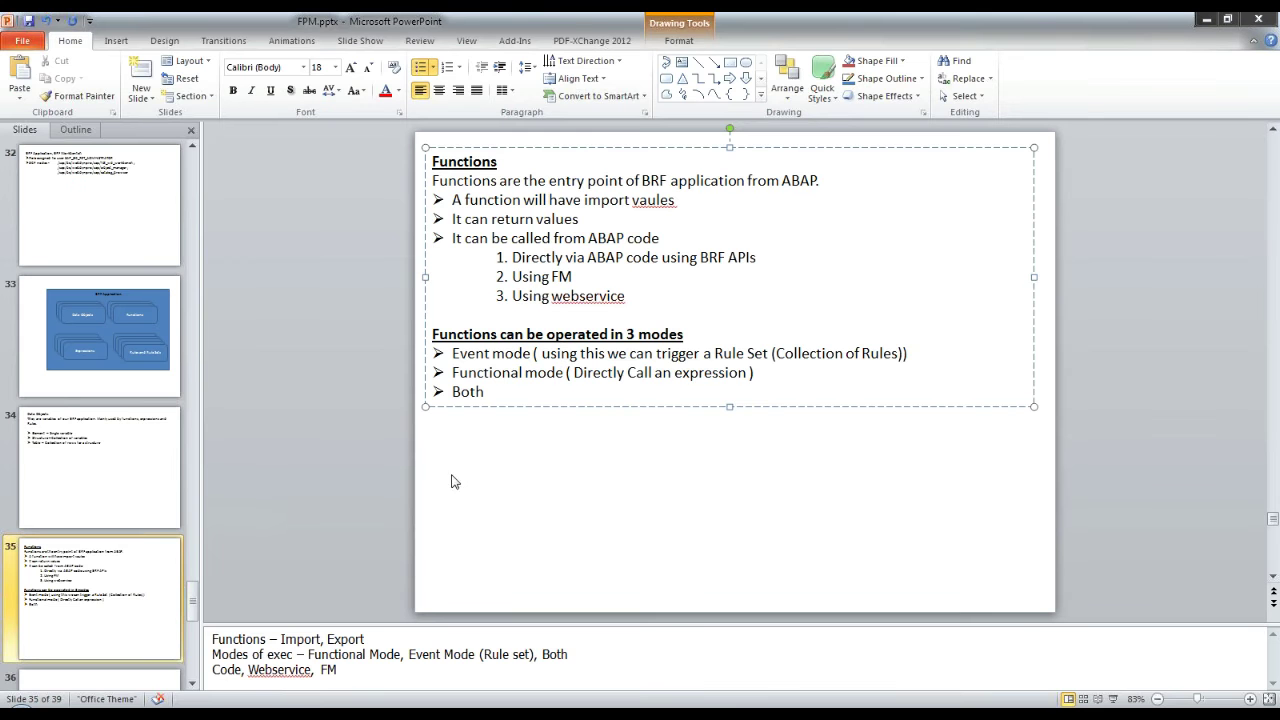
{"action": "left_click", "coordinate": [160, 578]}
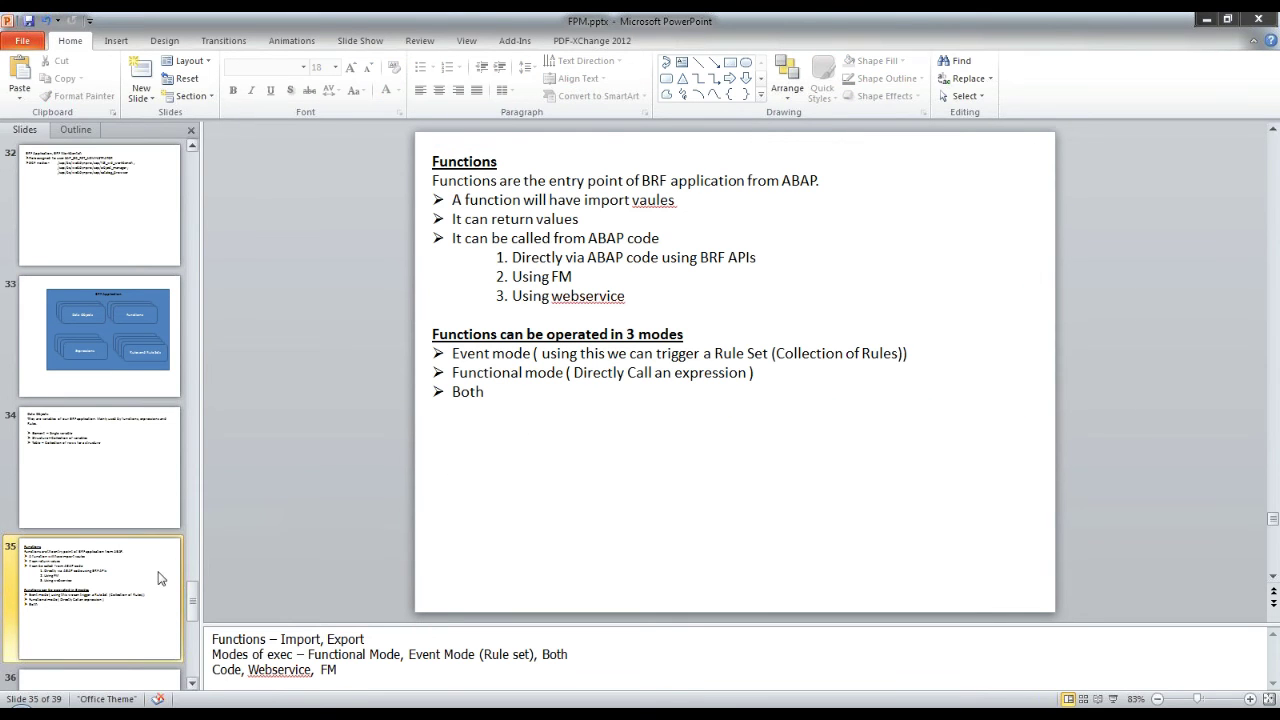
{"action": "scroll", "coordinate": [131, 580], "scroll_direction": "down", "scroll_amount": 2}
{"action": "left_click", "coordinate": [131, 486]}
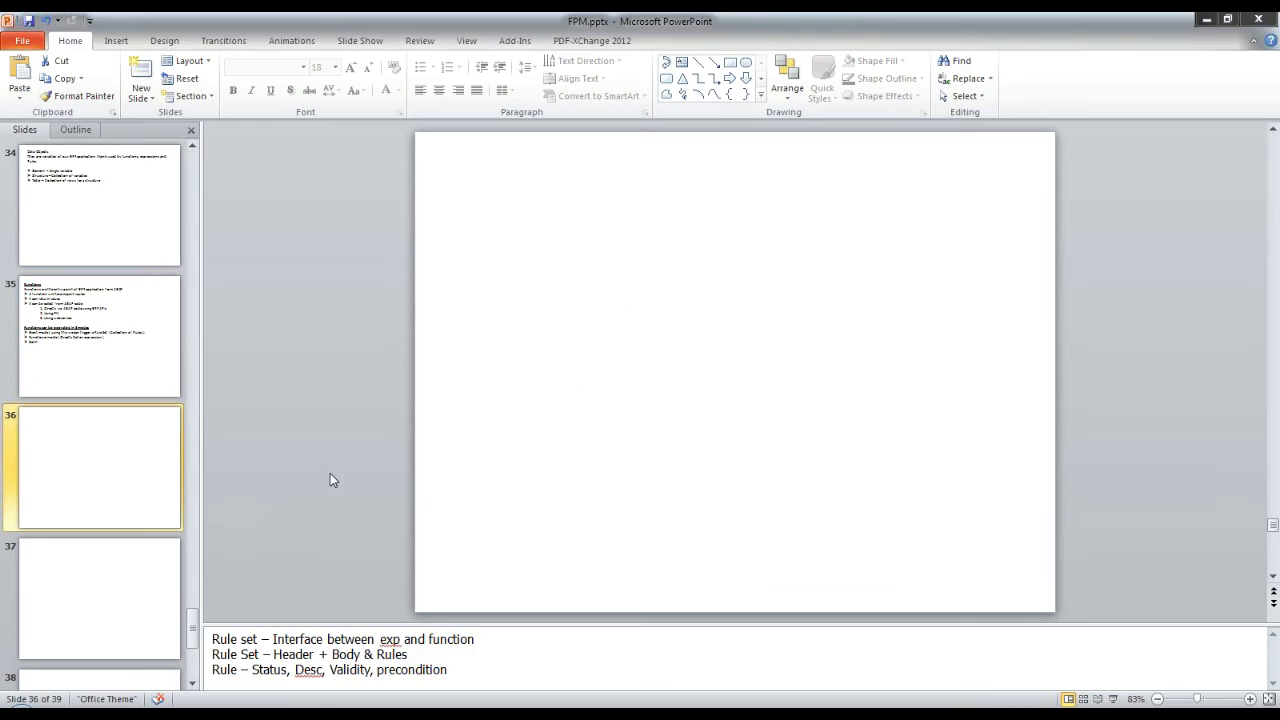
Step: Add a wide text box to slide 36 with the text "Rule set = Interface between Function and Expression"
{"action": "left_click", "coordinate": [681, 62]}
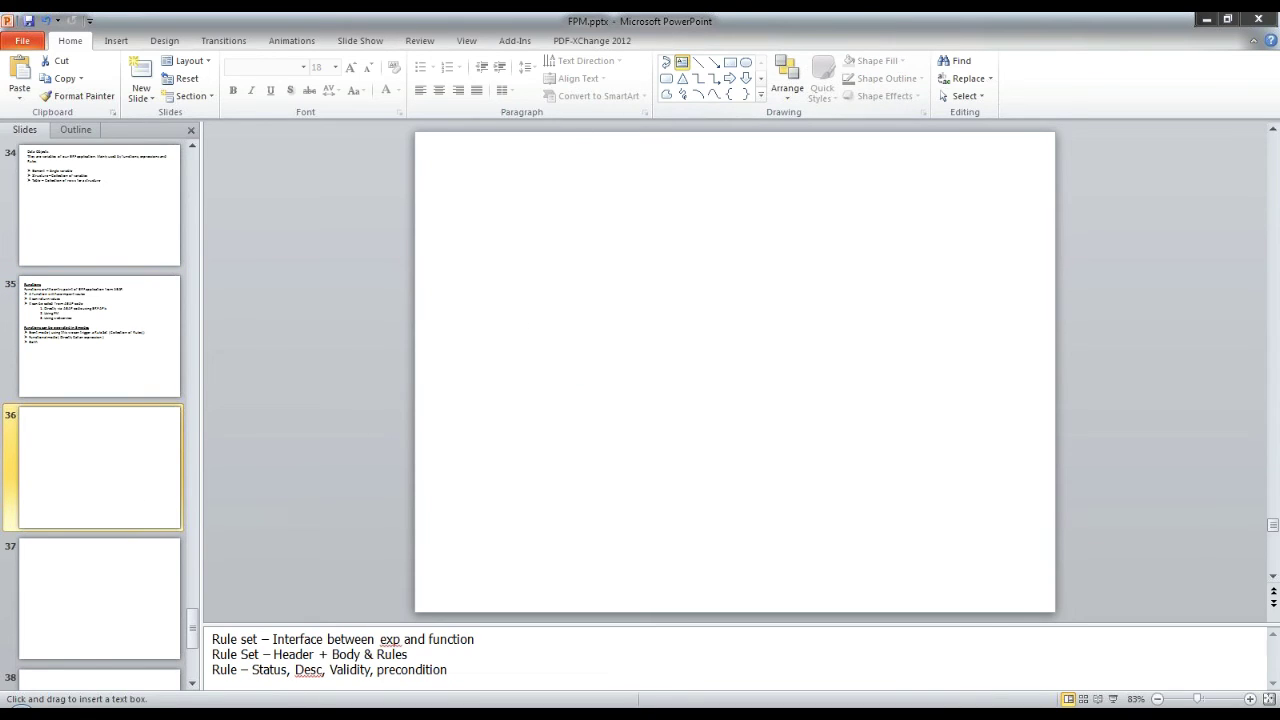
{"action": "left_click_drag", "start_coordinate": [437, 148], "coordinate": [1026, 583]}
{"action": "type", "text": "Rule se"}
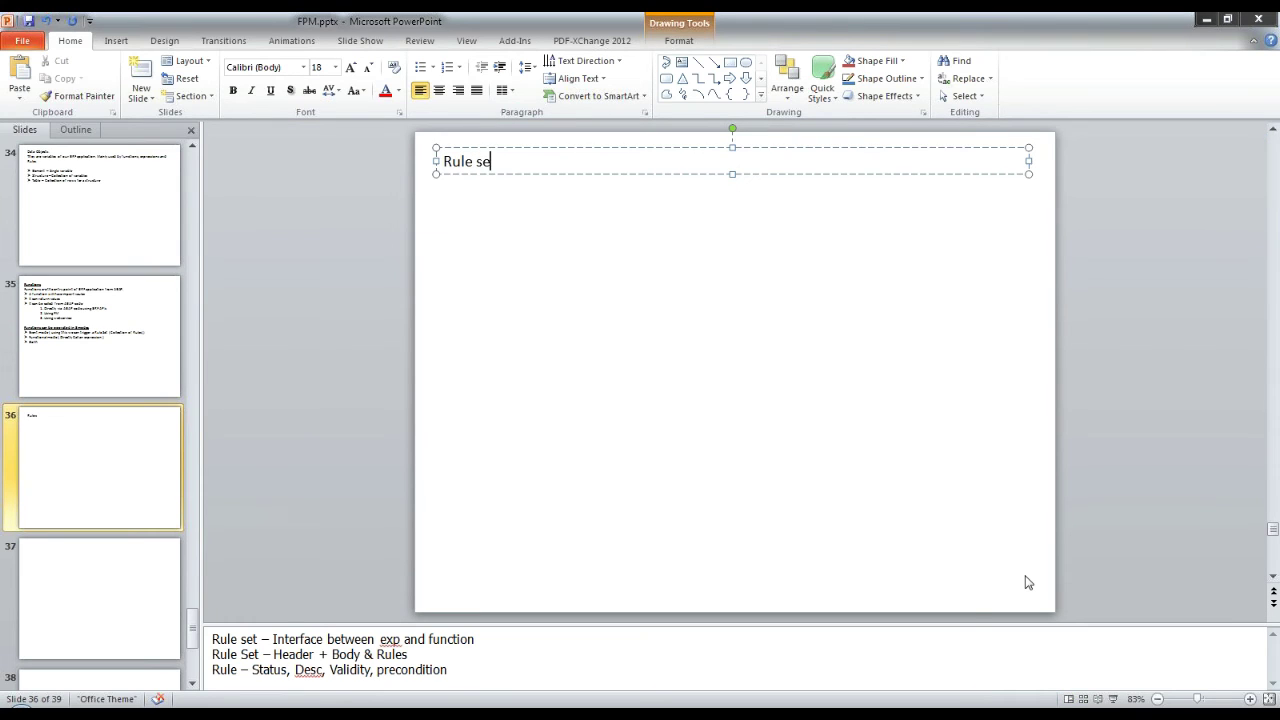
{"action": "type", "text": "t = Interface bet"}
{"action": "type", "text": "w"}
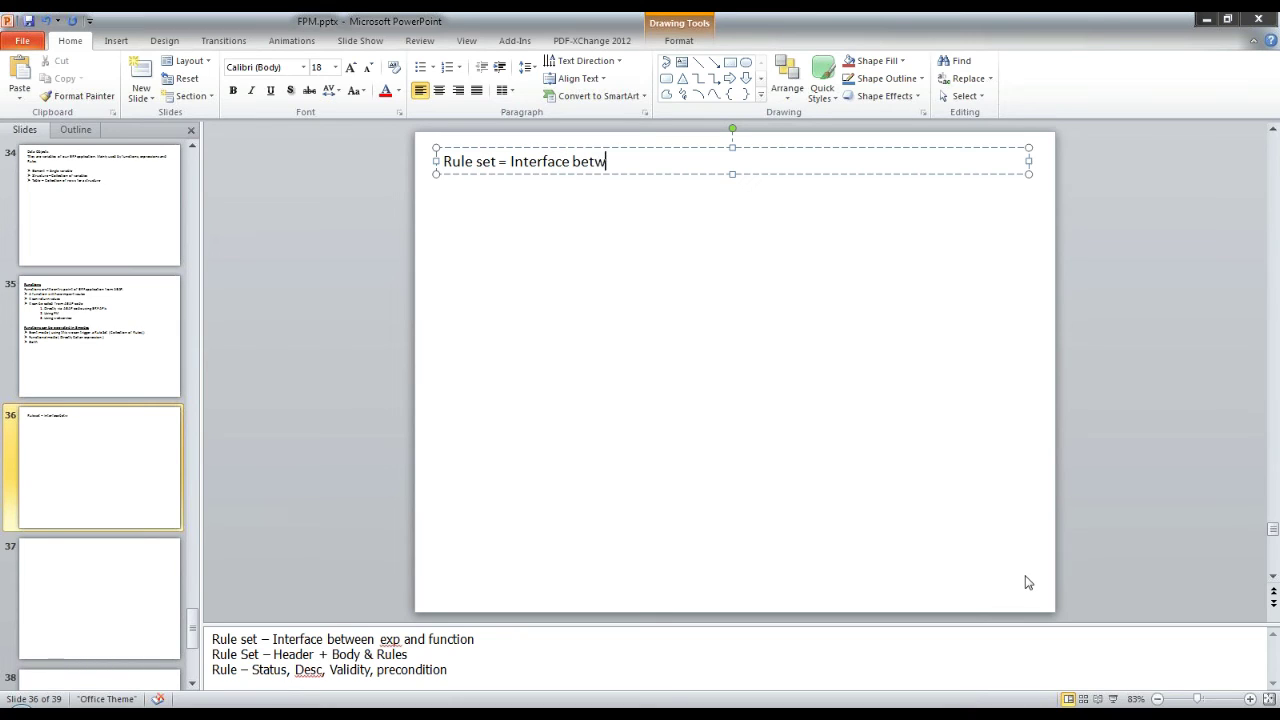
{"action": "type", "text": "een Function"}
{"action": "type", "text": " and Expre"}
{"action": "key", "text": "BackSpace"}
{"action": "type", "text": "Expression"}
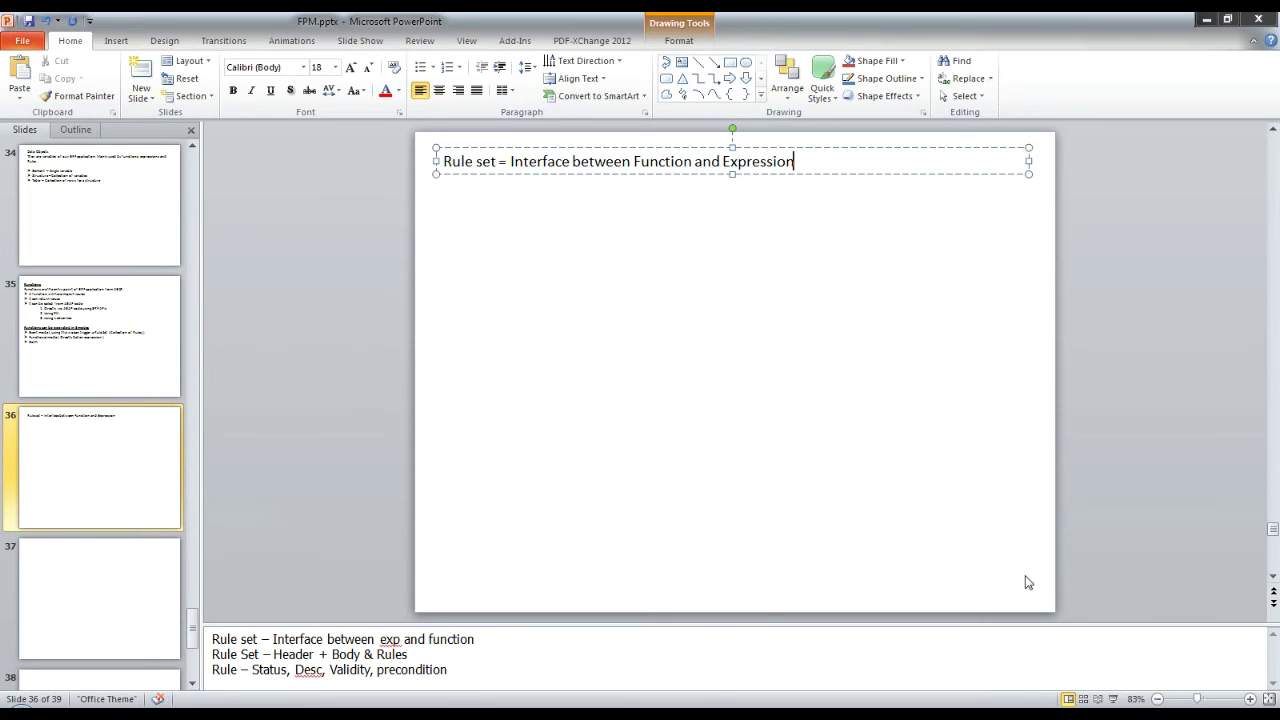
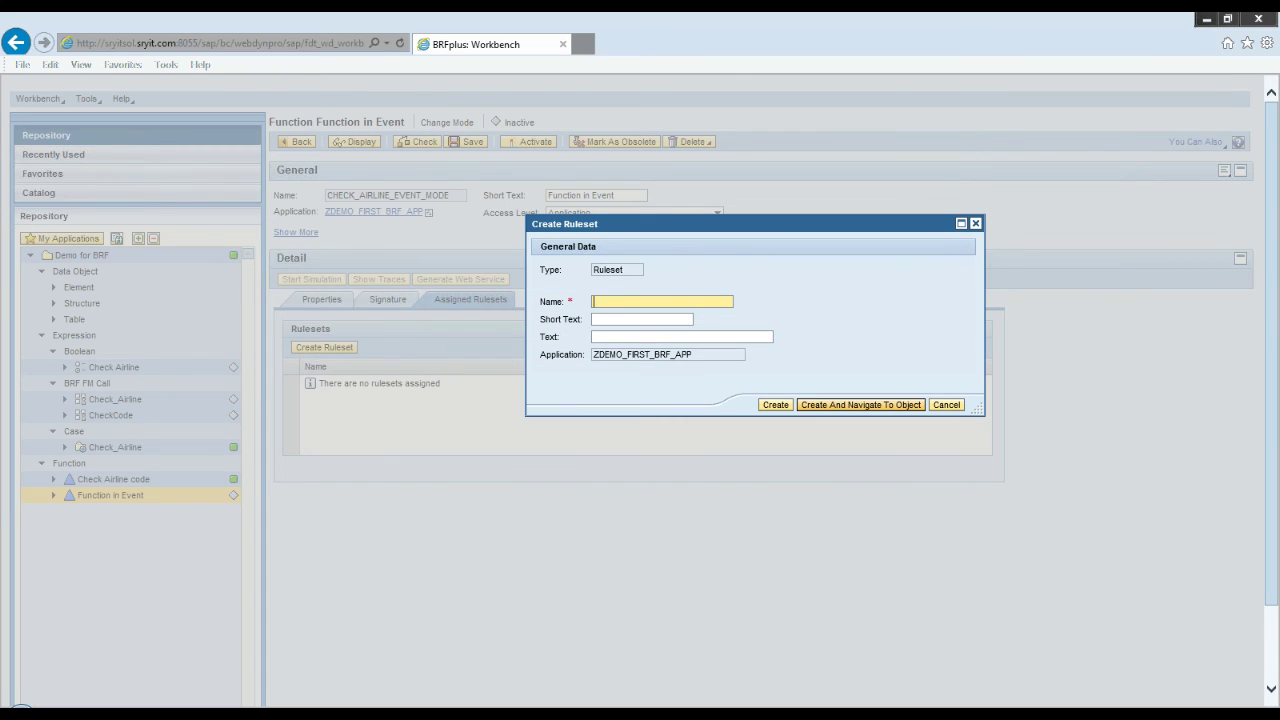
Step: Create the ruleset RuleSet1 with short text and text "Rule Set", and navigate to it while saving the changed function
{"action": "key", "text": "Caps_Lock"}
{"action": "key", "text": "Caps_Lock"}
{"action": "type", "text": "RuleSet 1"}
{"action": "key", "text": "BackSpace"}
{"action": "key", "text": "BackSpace"}
{"action": "type", "text": "1"}
{"action": "key", "text": "Tab"}
{"action": "type", "text": "Rule Set"}
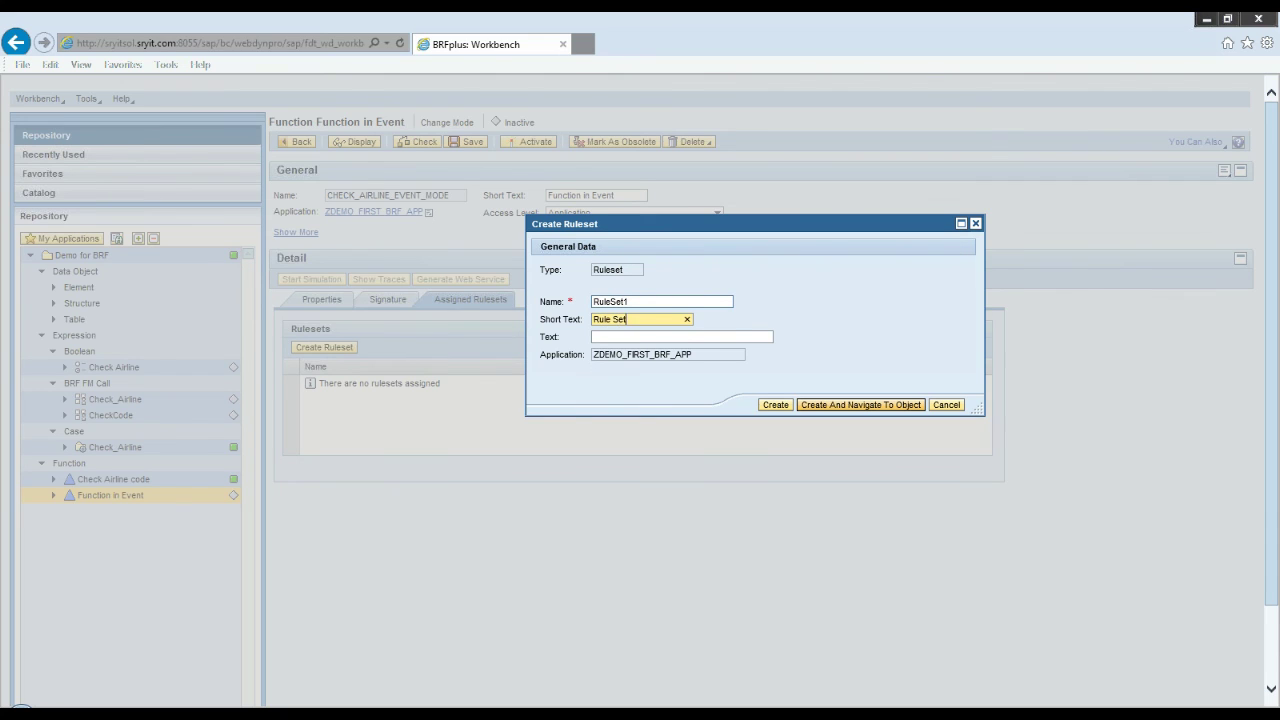
{"action": "key", "text": "Tab"}
{"action": "type", "text": "Rule Se"}
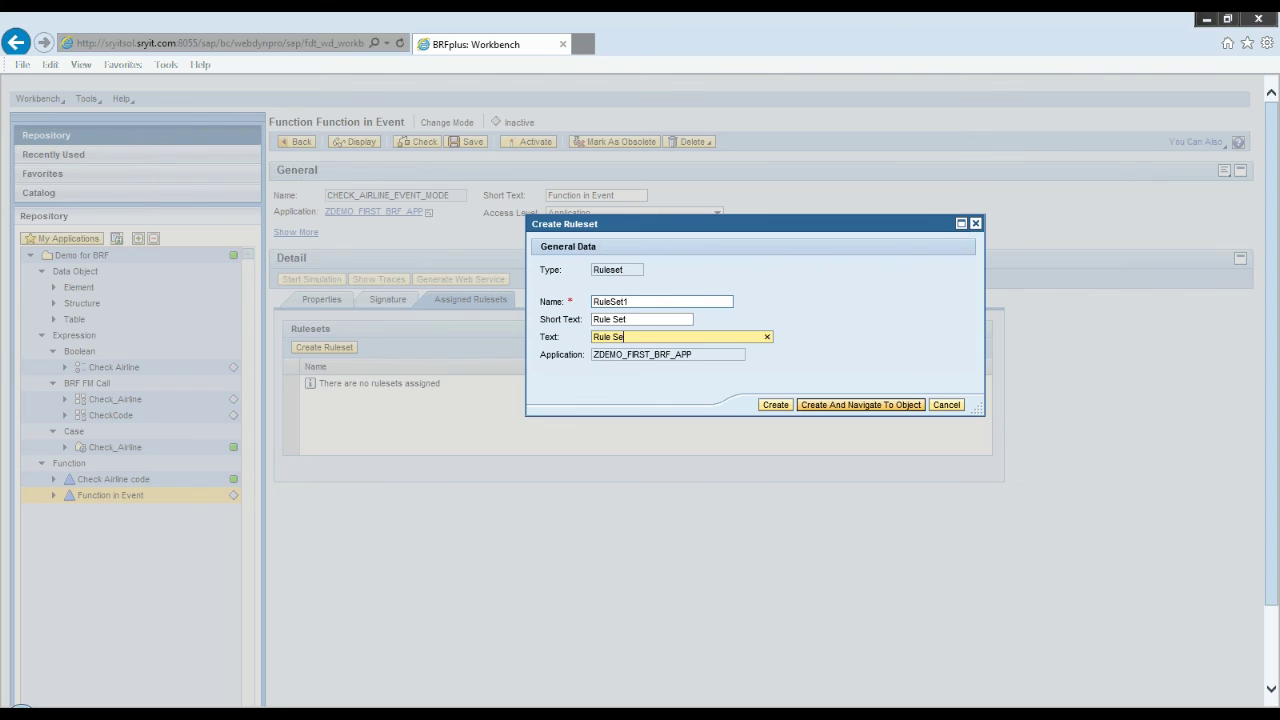
{"action": "type", "text": "t"}
{"action": "left_click", "coordinate": [829, 406]}
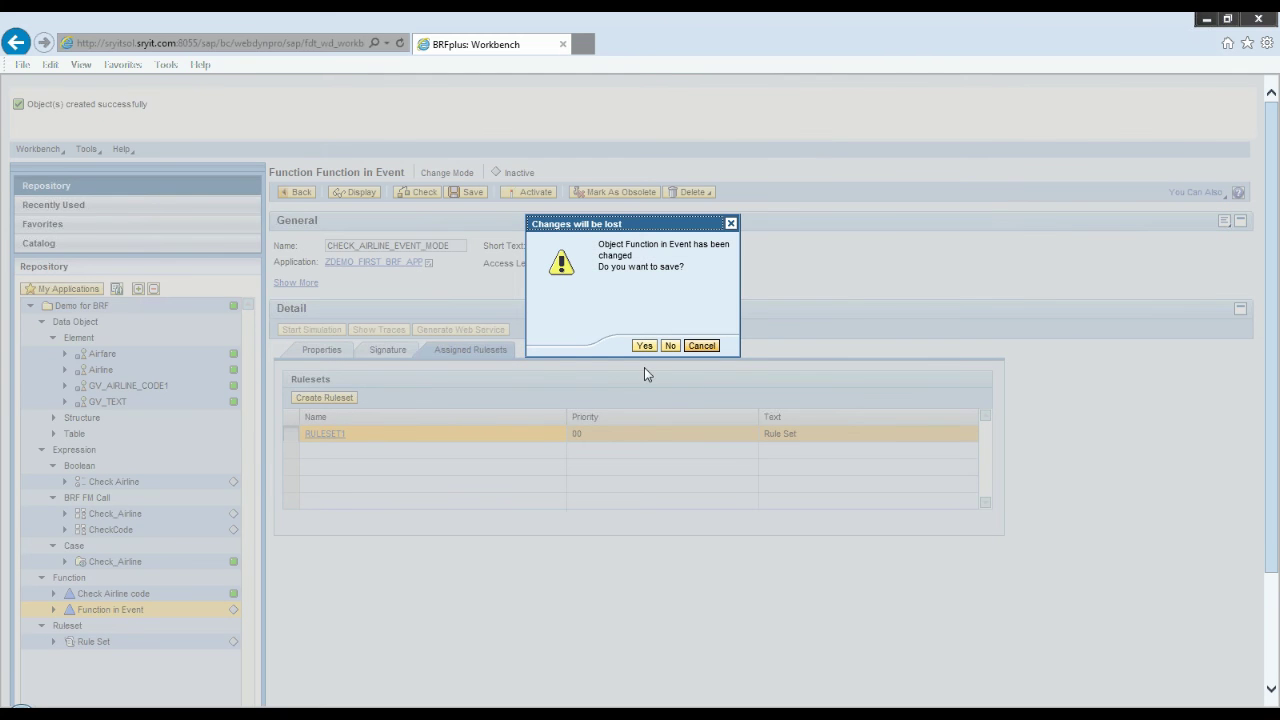
{"action": "left_click", "coordinate": [644, 347]}
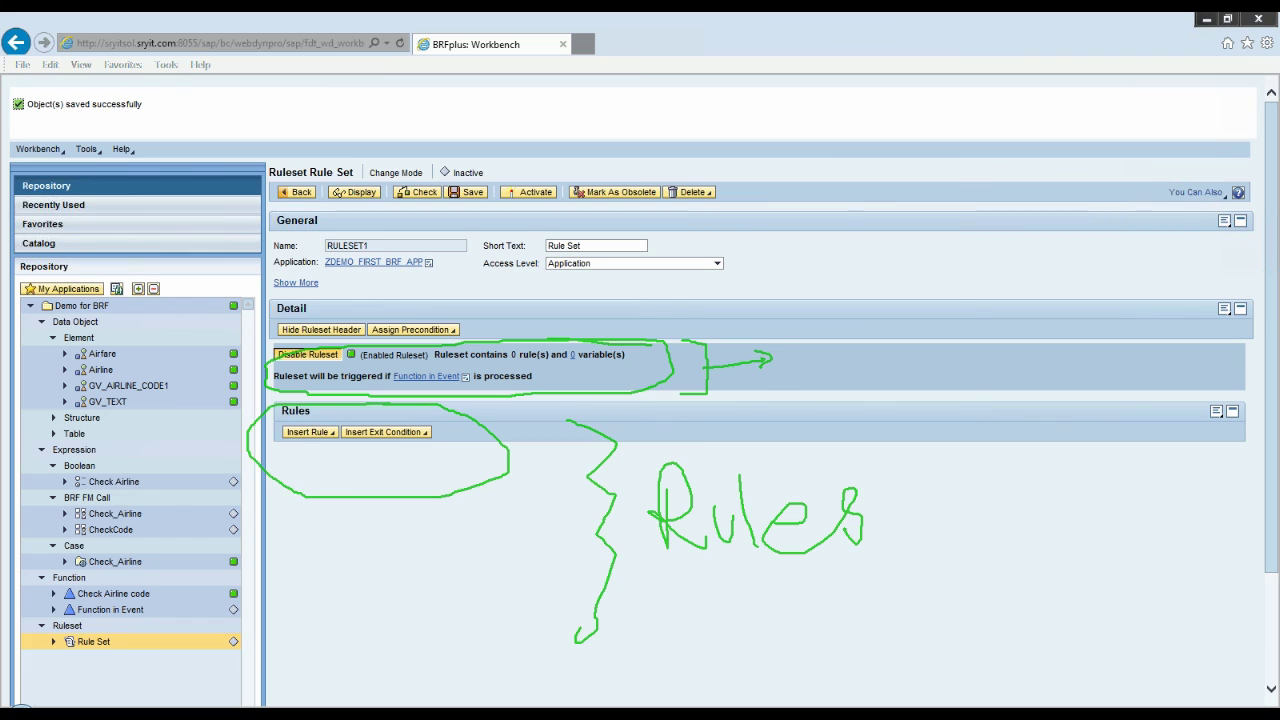
{"action": "mouse_move", "coordinate": [804, 372]}
{"action": "left_mouse_down"}
{"action": "mouse_move", "coordinate": [805, 346]}
{"action": "mouse_move", "coordinate": [832, 326]}
{"action": "mouse_move", "coordinate": [812, 350]}
{"action": "mouse_move", "coordinate": [852, 340]}
{"action": "mouse_move", "coordinate": [966, 366]}
{"action": "mouse_move", "coordinate": [975, 324]}
{"action": "mouse_move", "coordinate": [993, 358]}
{"action": "mouse_move", "coordinate": [1014, 322]}
{"action": "mouse_move", "coordinate": [1043, 352]}
{"action": "mouse_move", "coordinate": [1064, 346]}
{"action": "mouse_move", "coordinate": [1062, 294]}
{"action": "mouse_move", "coordinate": [1074, 340]}
{"action": "mouse_move", "coordinate": [1108, 348]}
{"action": "left_mouse_up"}
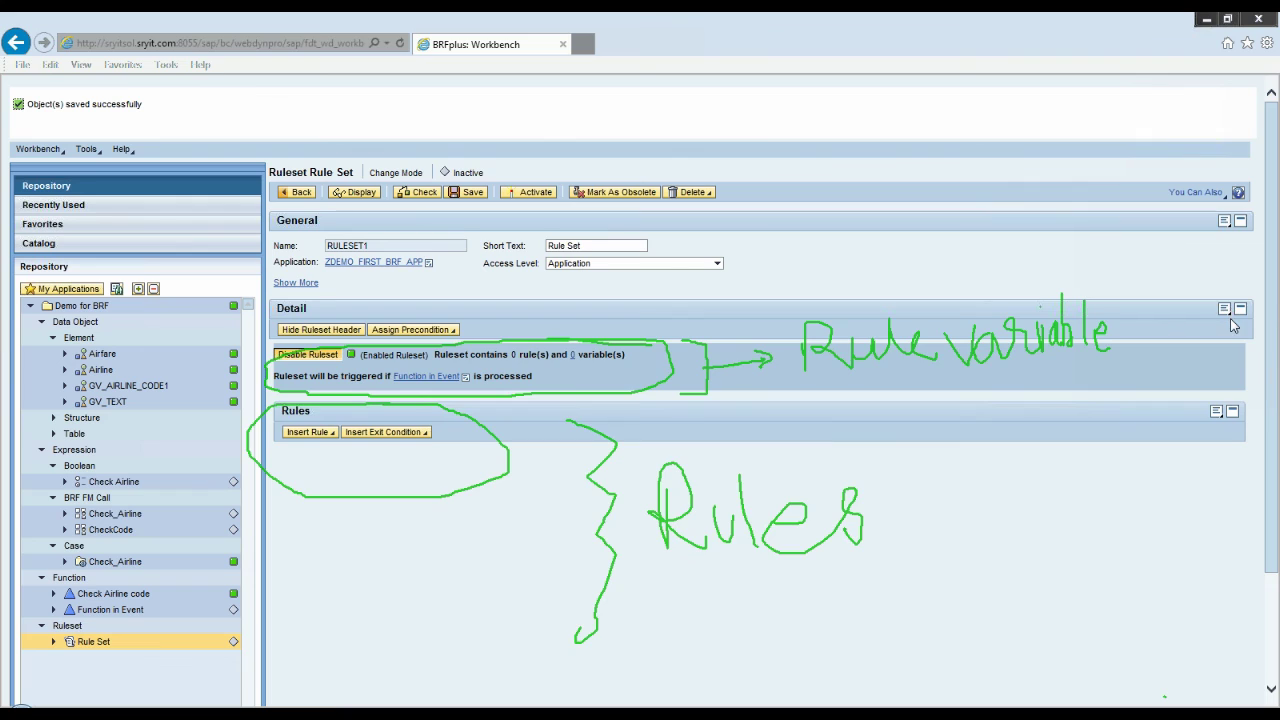
{"action": "key", "text": "Escape"}
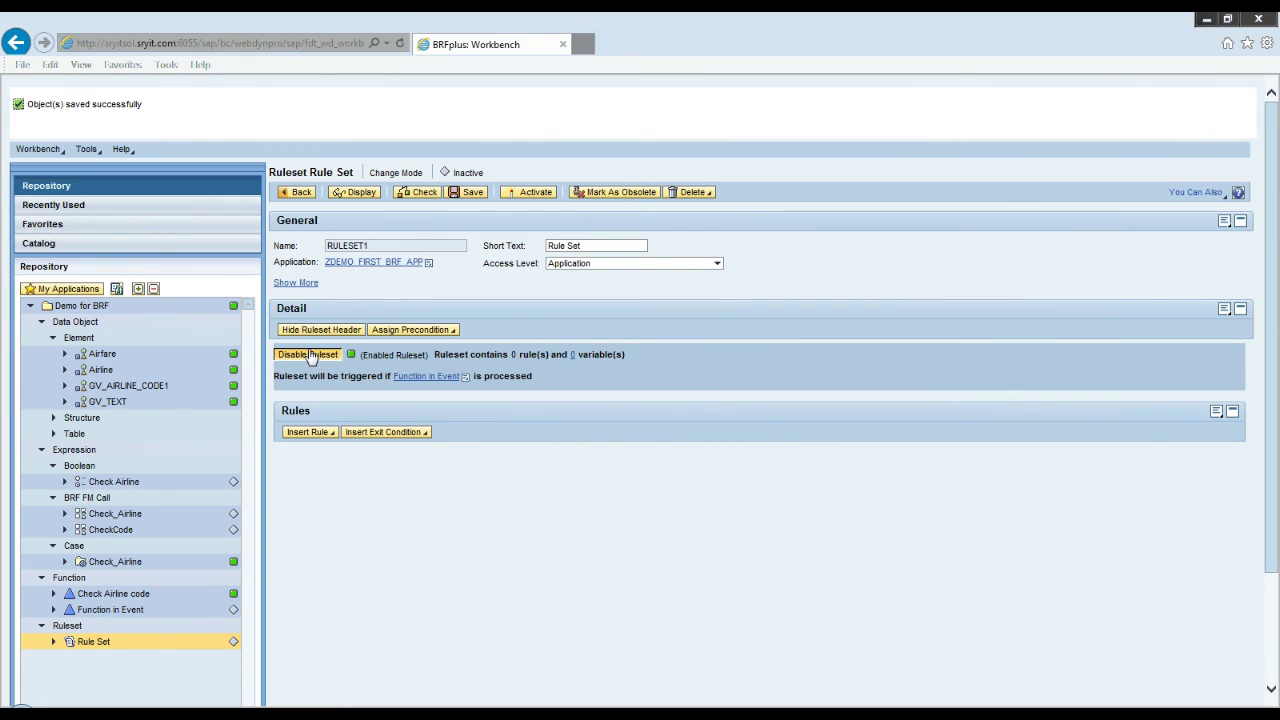
Step: Add the existing data object GV_AIRLINE_CODE1 as the ruleset's first variable
{"action": "left_click", "coordinate": [575, 357]}
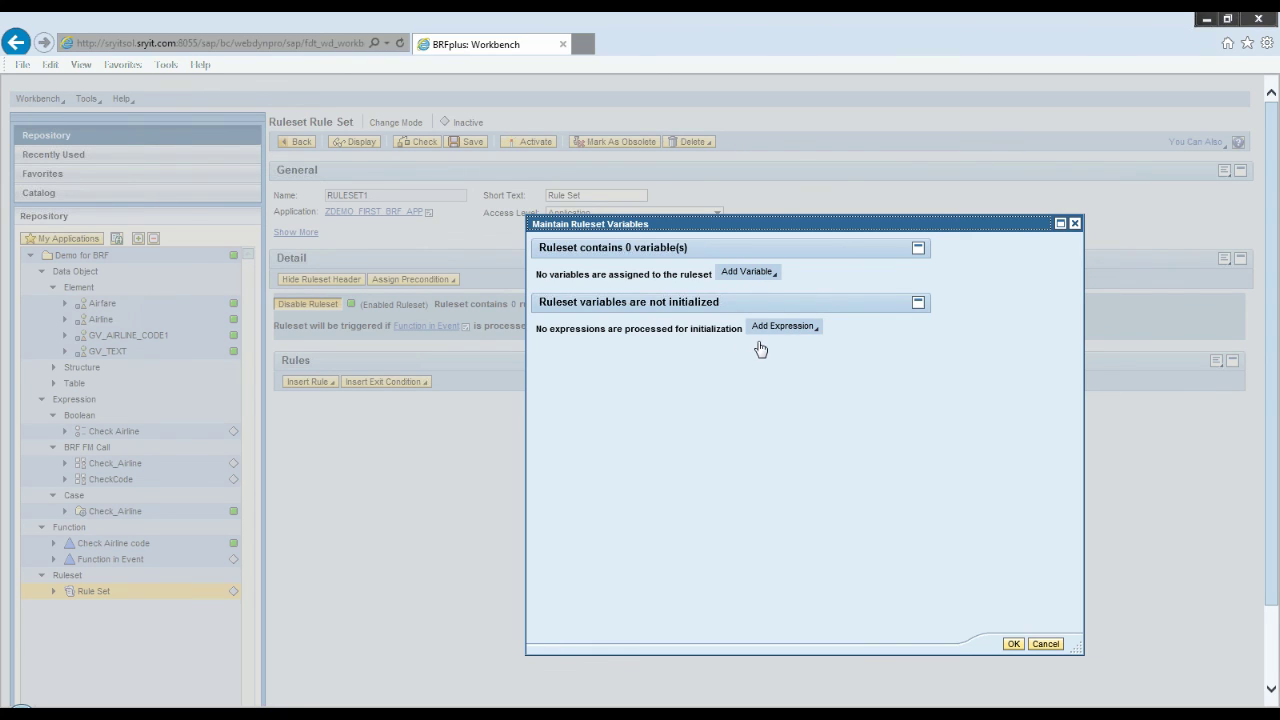
{"action": "left_click", "coordinate": [758, 273]}
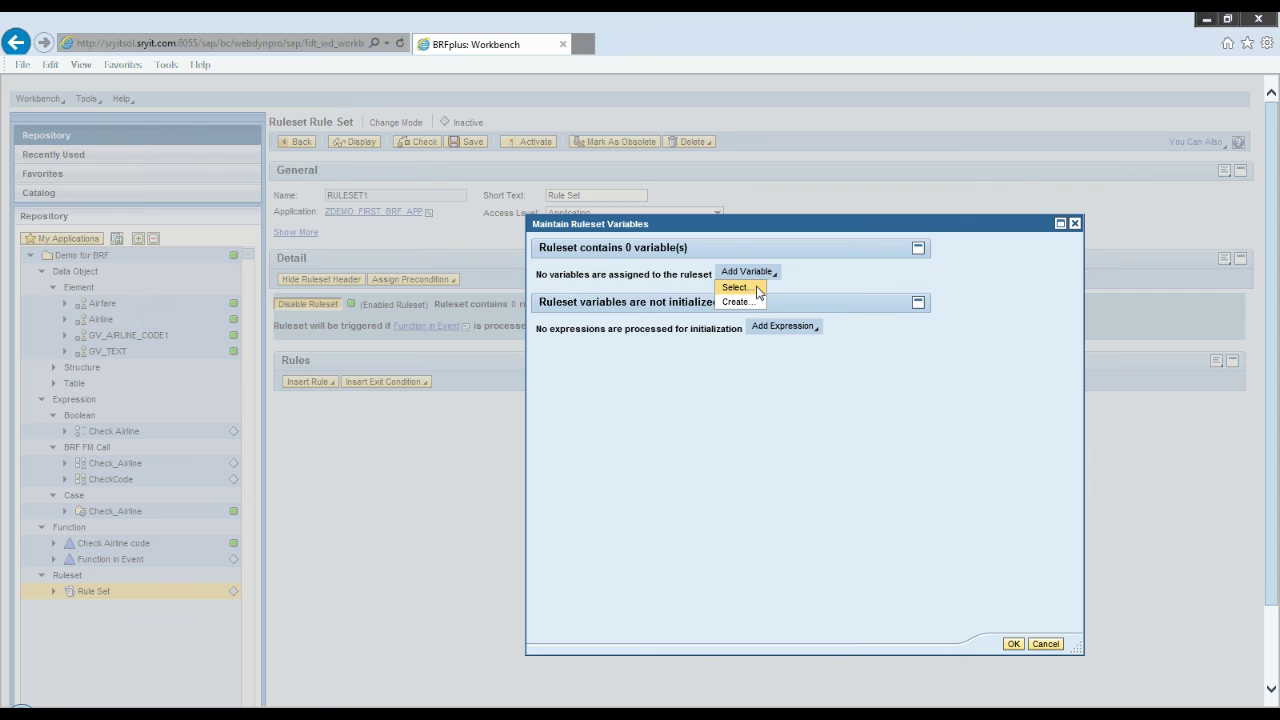
{"action": "left_click", "coordinate": [757, 289]}
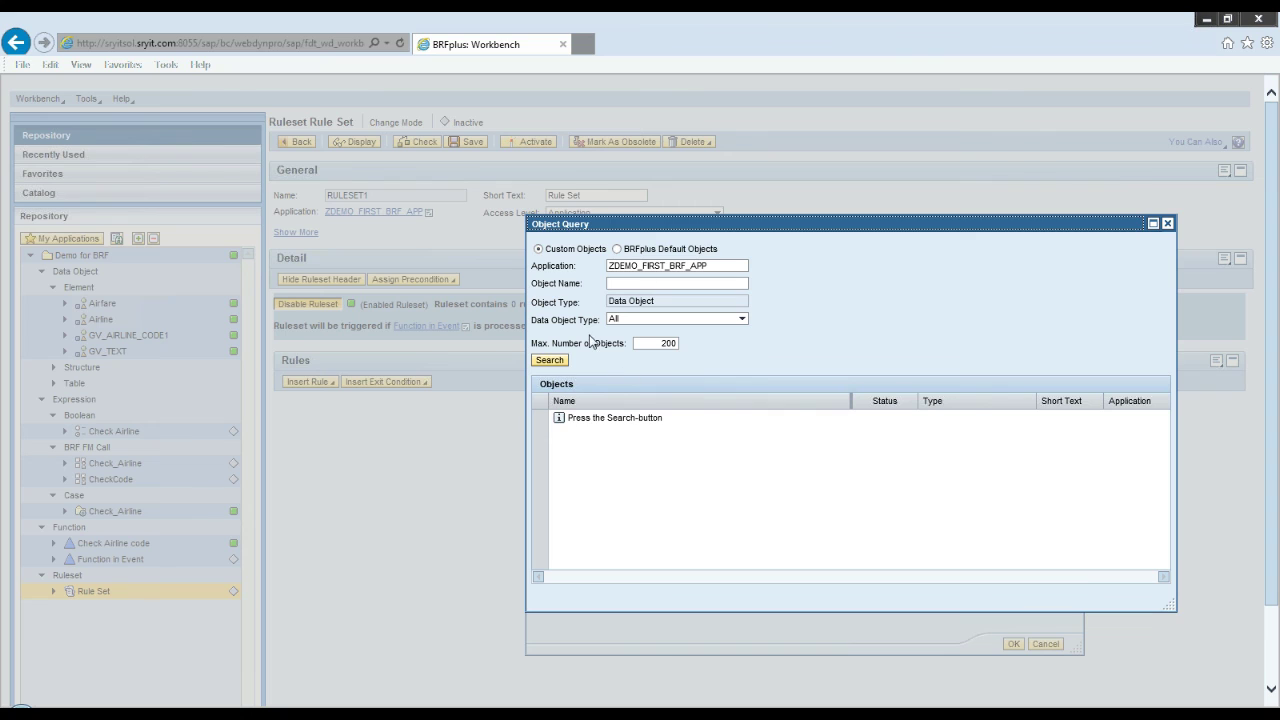
{"action": "left_click", "coordinate": [541, 361]}
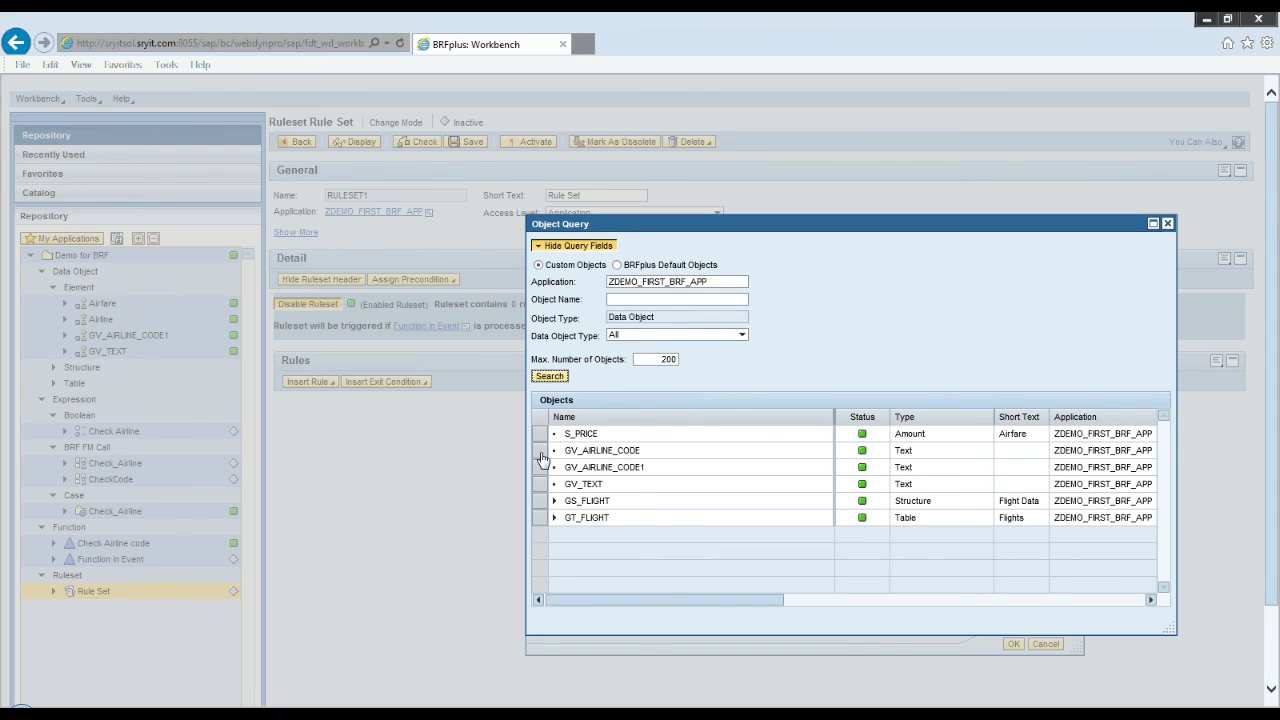
{"action": "left_click", "coordinate": [540, 467]}
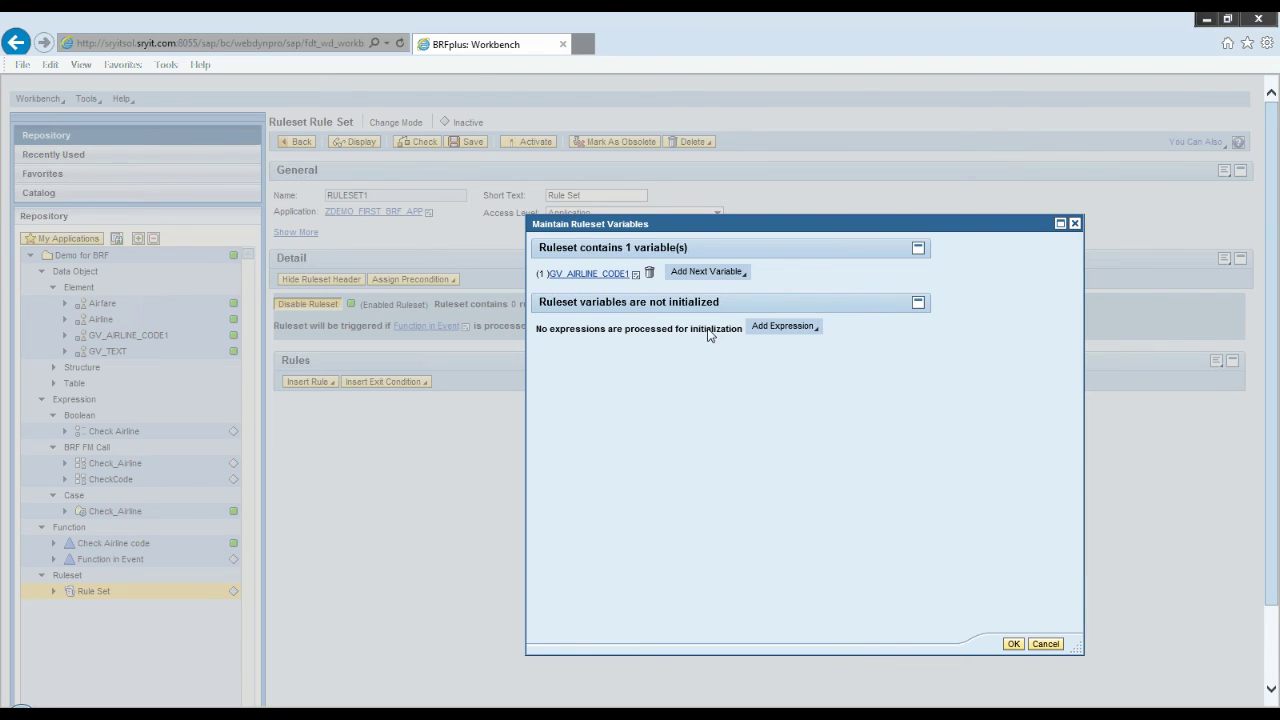
Step: Add the existing data object GV_AIRLINE_CODE as the ruleset's second variable
{"action": "left_click", "coordinate": [730, 276]}
{"action": "left_click", "coordinate": [689, 288]}
{"action": "left_click", "coordinate": [551, 360]}
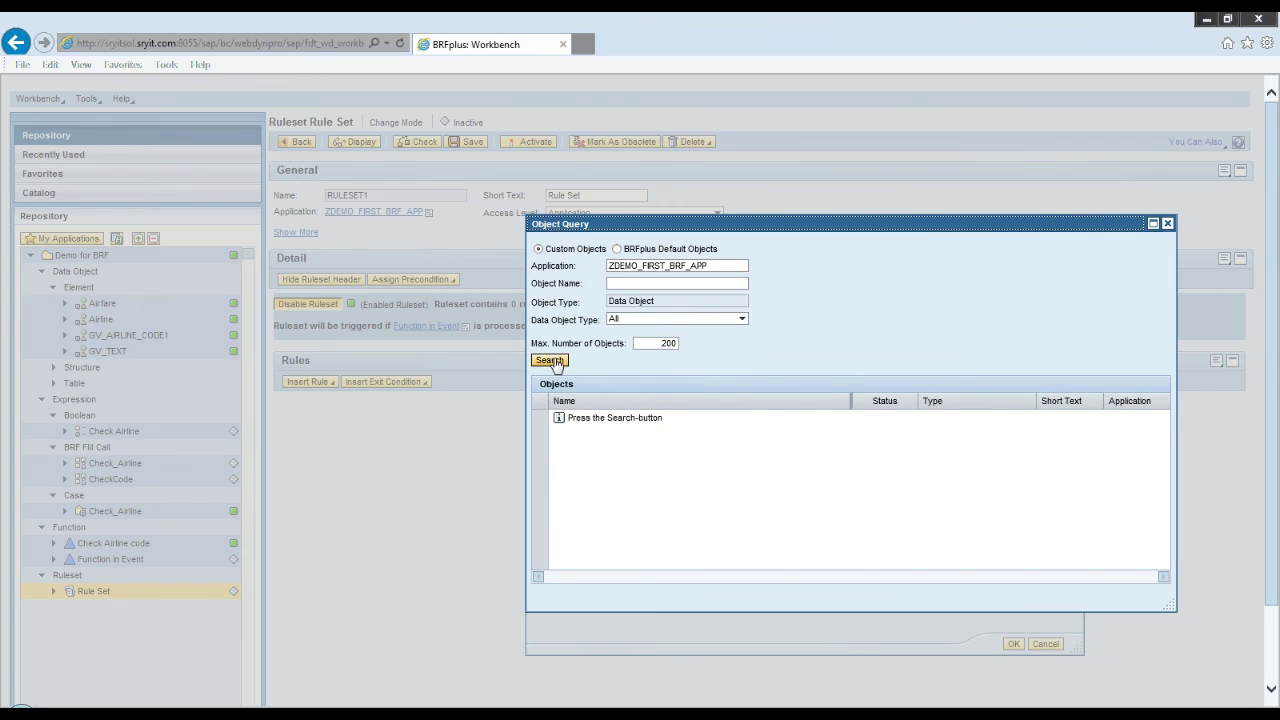
{"action": "left_click", "coordinate": [543, 451]}
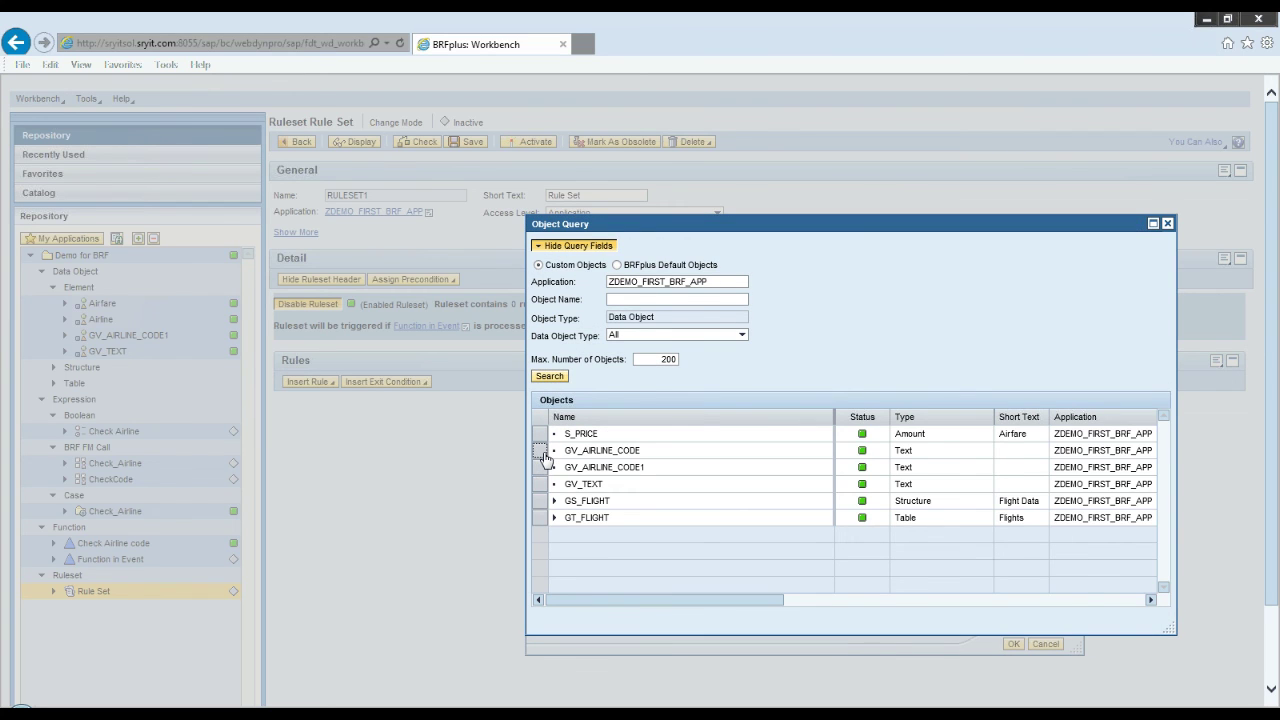
{"action": "left_click", "coordinate": [1013, 644]}
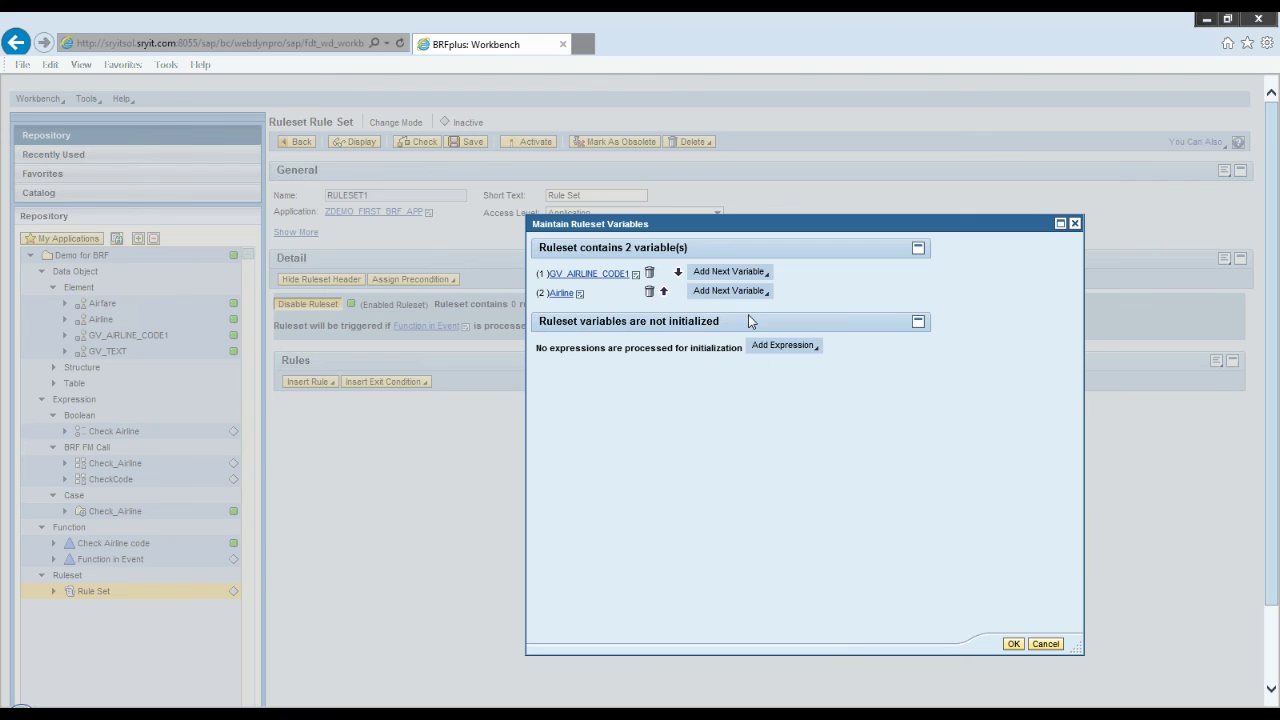
Step: Try to add GV_AIRLINE_CODE again as a third ruleset variable, and delete that third entry
{"action": "left_click", "coordinate": [717, 301]}
{"action": "left_click", "coordinate": [717, 305]}
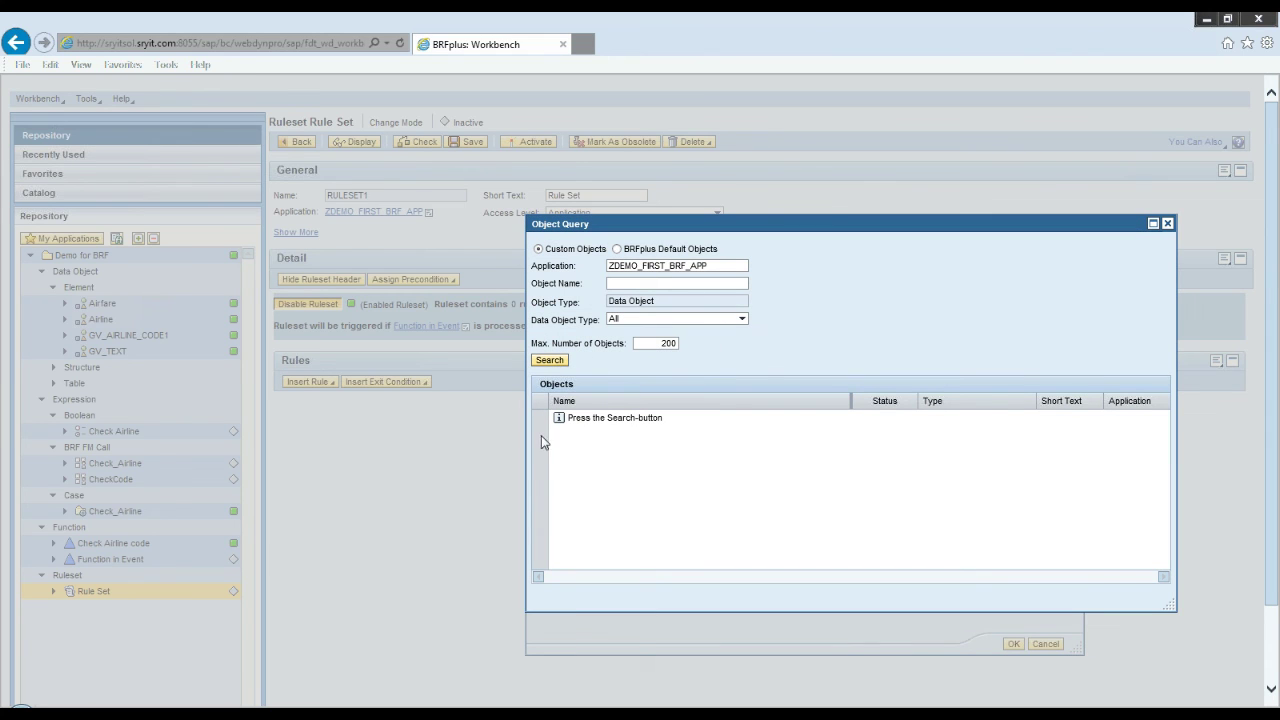
{"action": "left_click", "coordinate": [550, 361]}
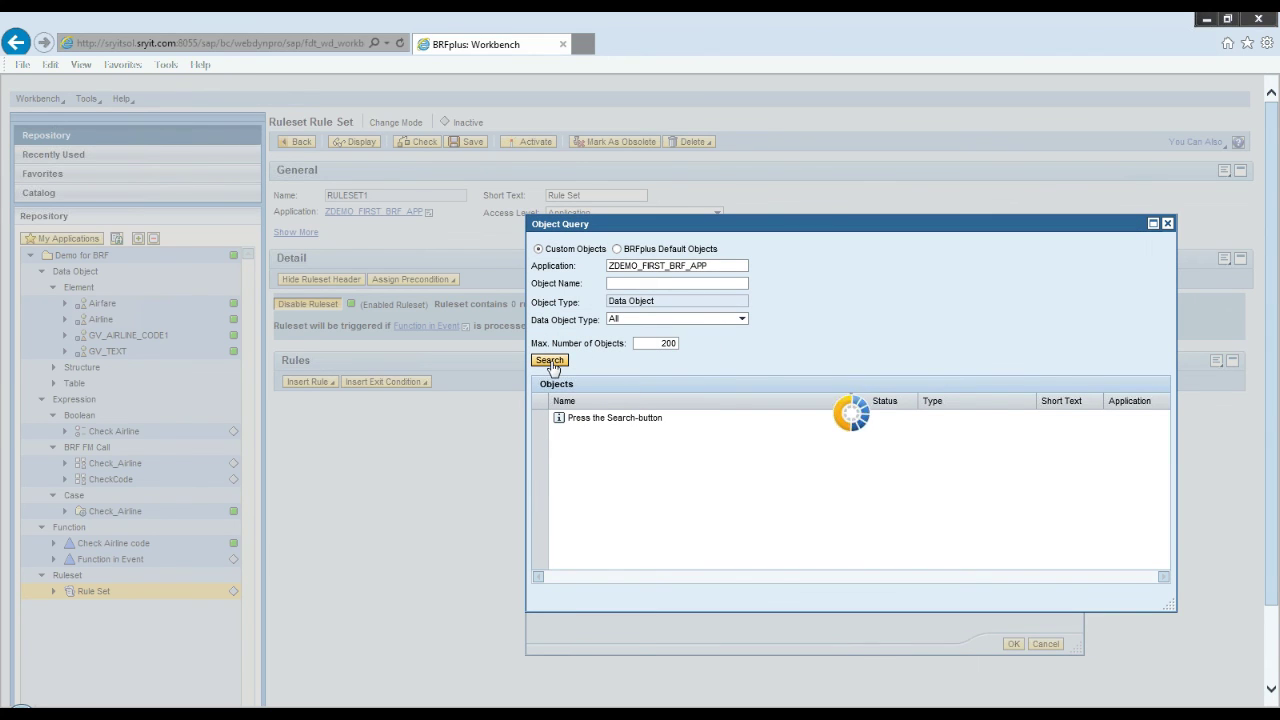
{"action": "left_click", "coordinate": [541, 451]}
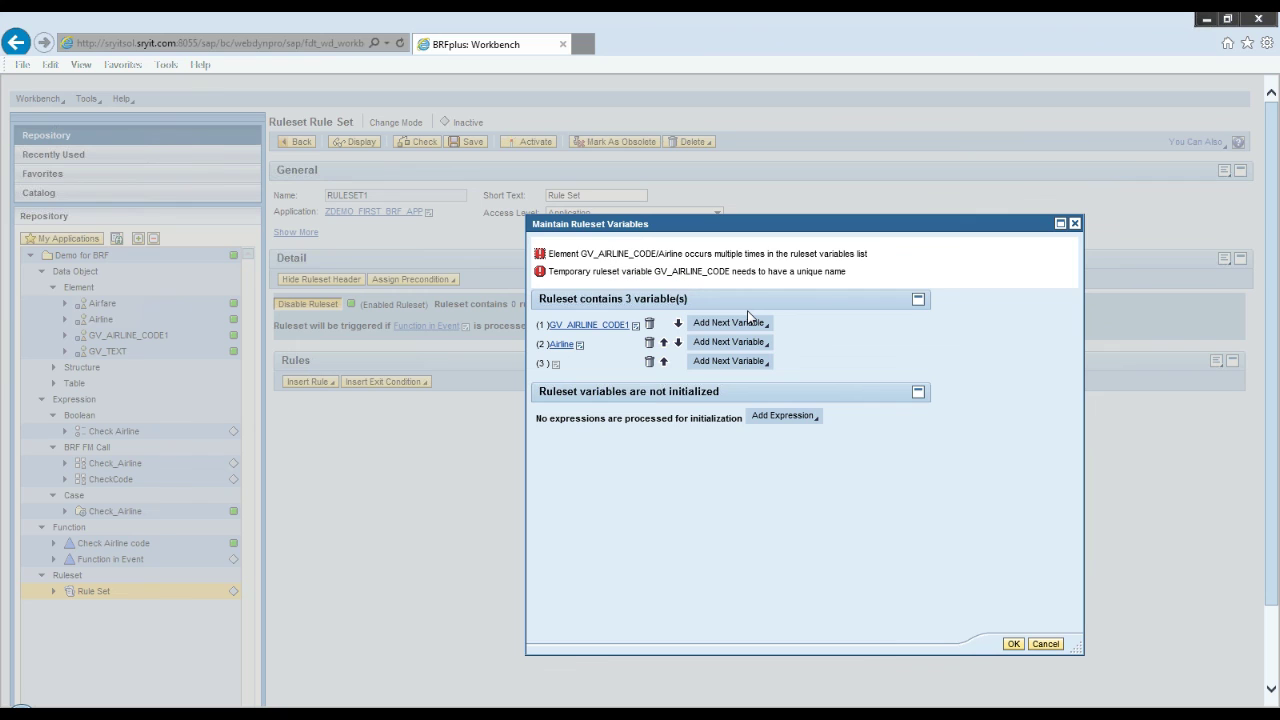
{"action": "left_click", "coordinate": [649, 362]}
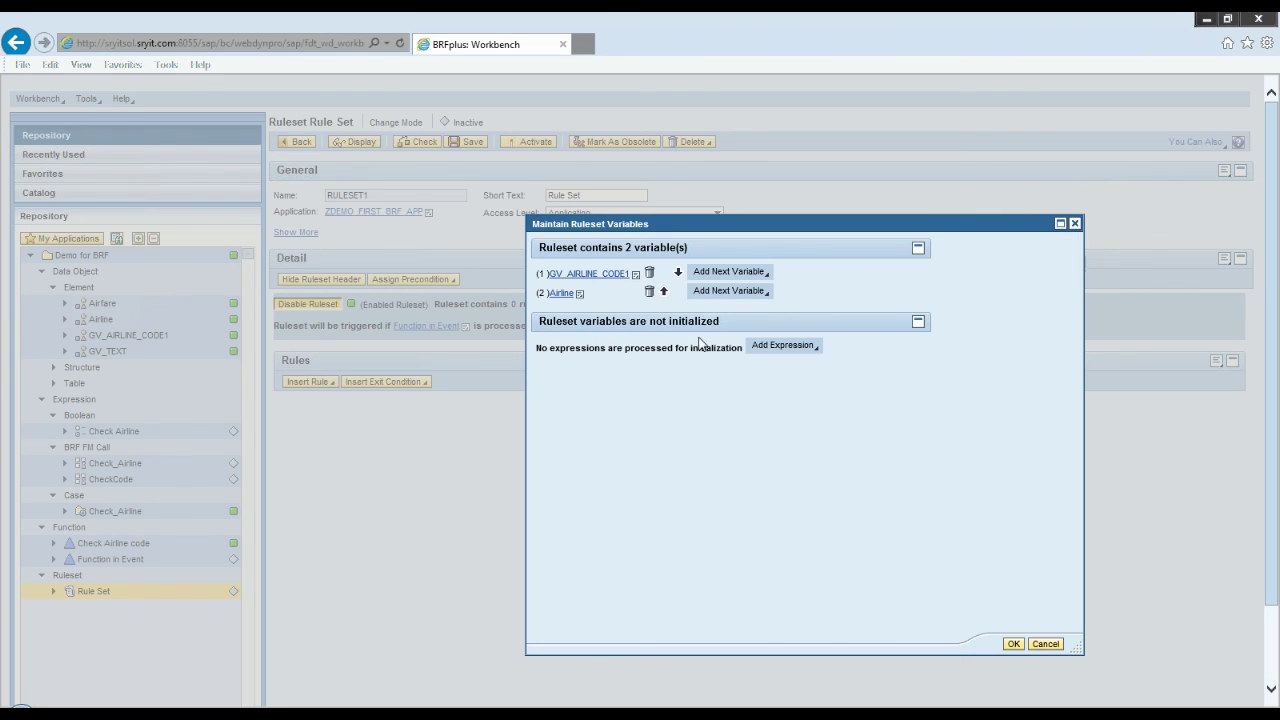
Step: Search ZDEMO_FIRST_BRF_APP for expressions to initialize the ruleset variables, and close the query without choosing one
{"action": "left_click", "coordinate": [783, 346]}
{"action": "left_click", "coordinate": [778, 364]}
{"action": "left_click", "coordinate": [558, 366]}
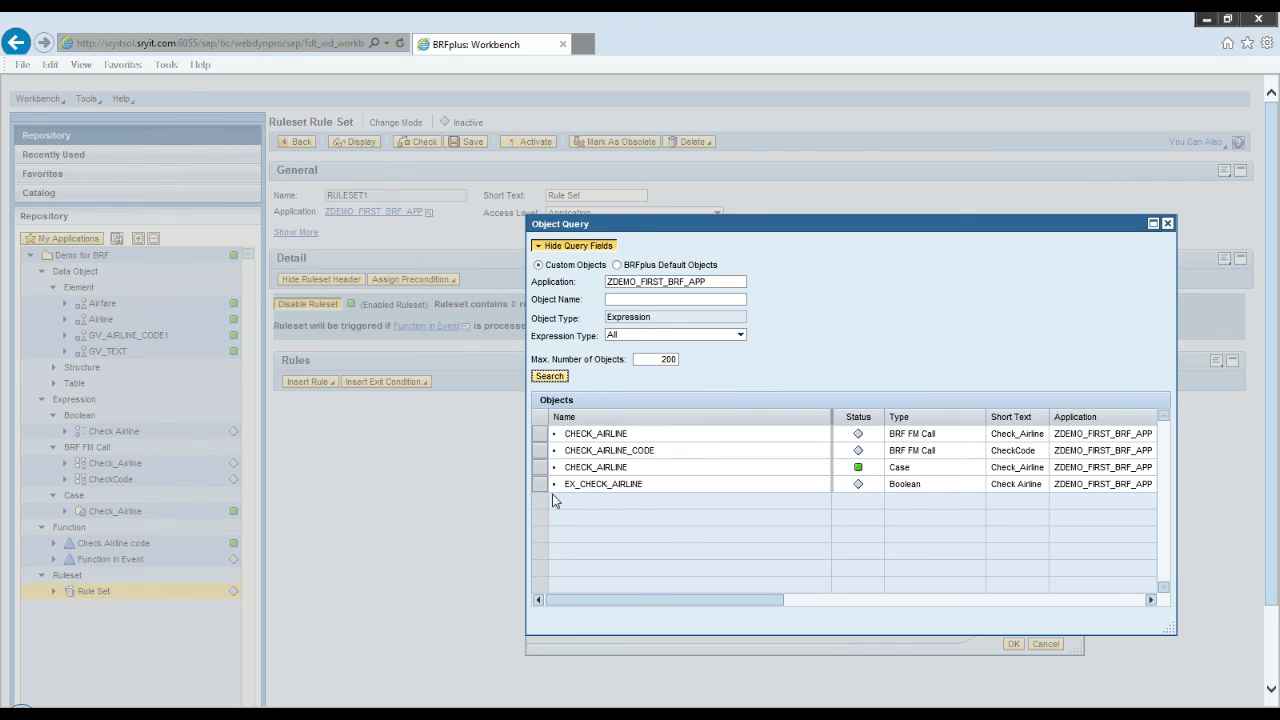
{"action": "left_click", "coordinate": [1167, 224]}
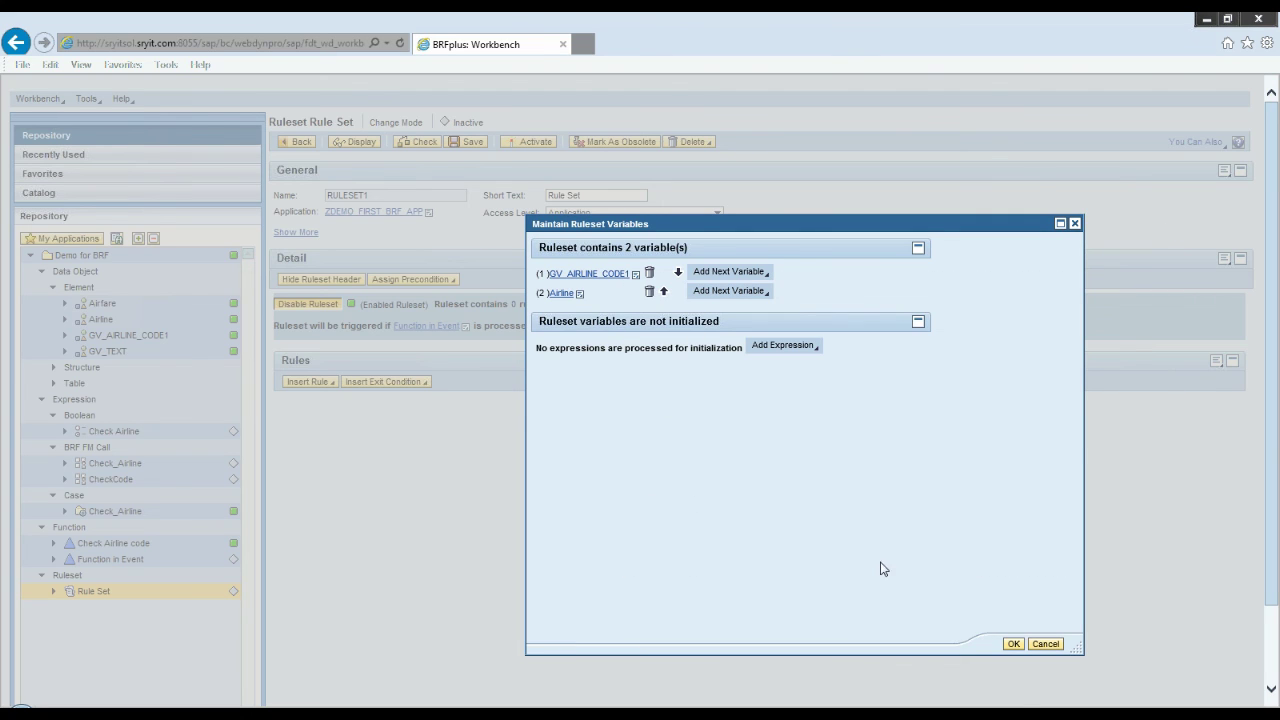
Step: Confirm the ruleset variables, save the ruleset while opening its triggering function, and return to RULESET1
{"action": "left_click", "coordinate": [1013, 643]}
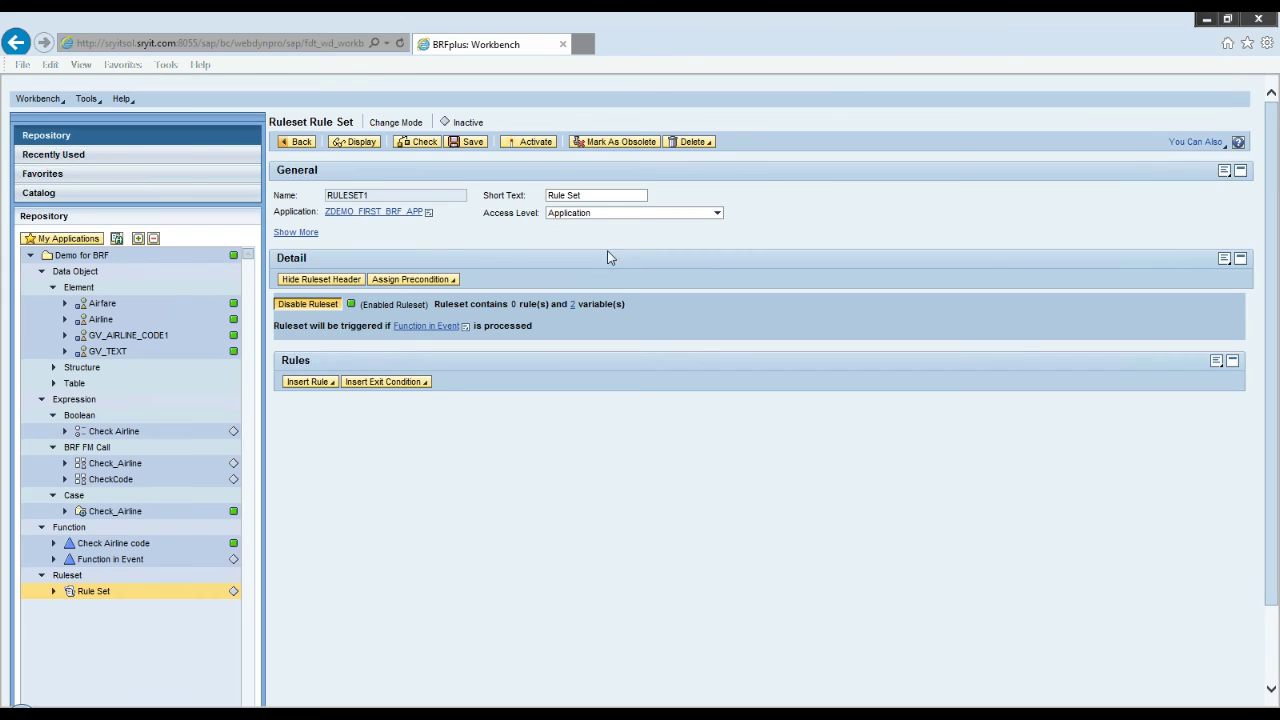
{"action": "left_click", "coordinate": [446, 329]}
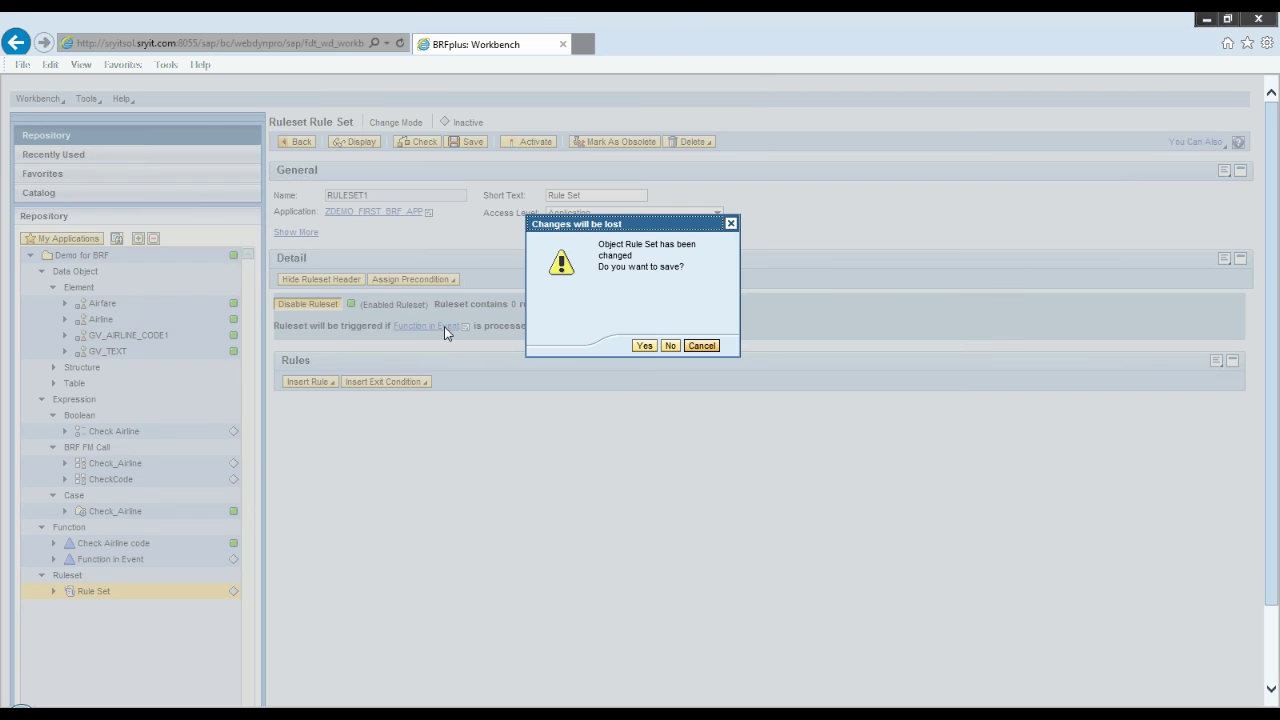
{"action": "left_click", "coordinate": [644, 346]}
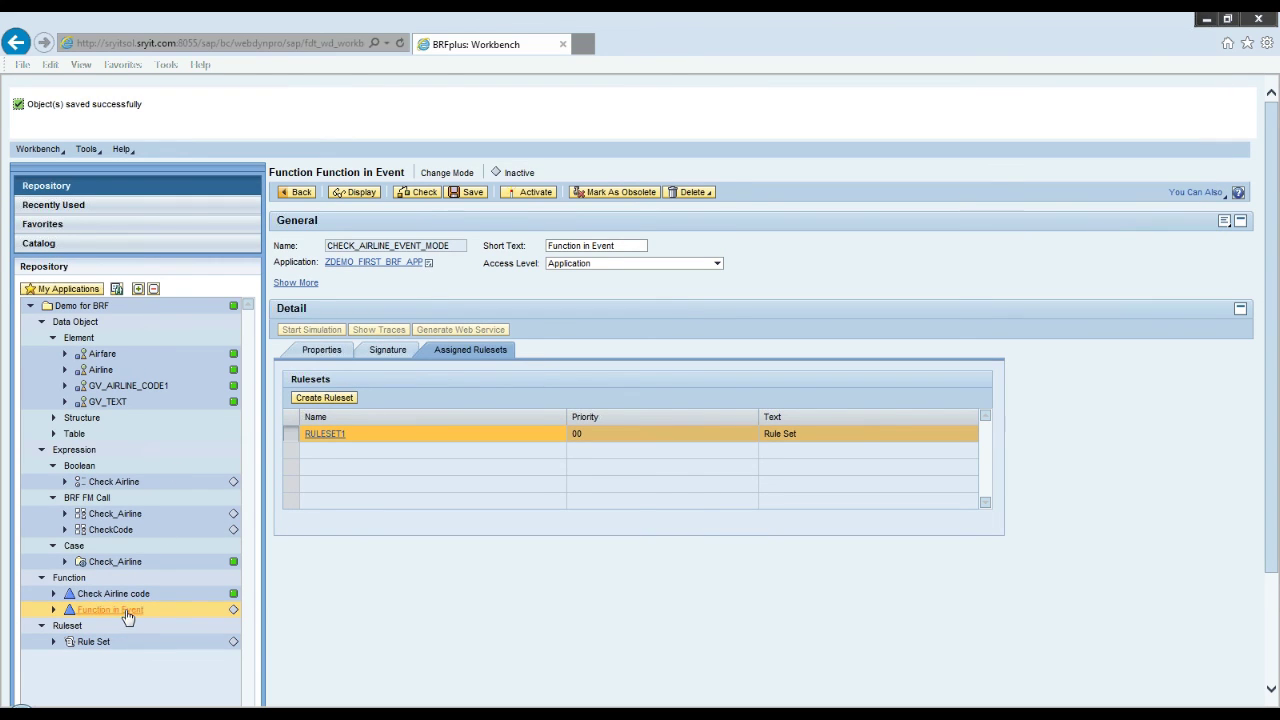
{"action": "left_click", "coordinate": [330, 434]}
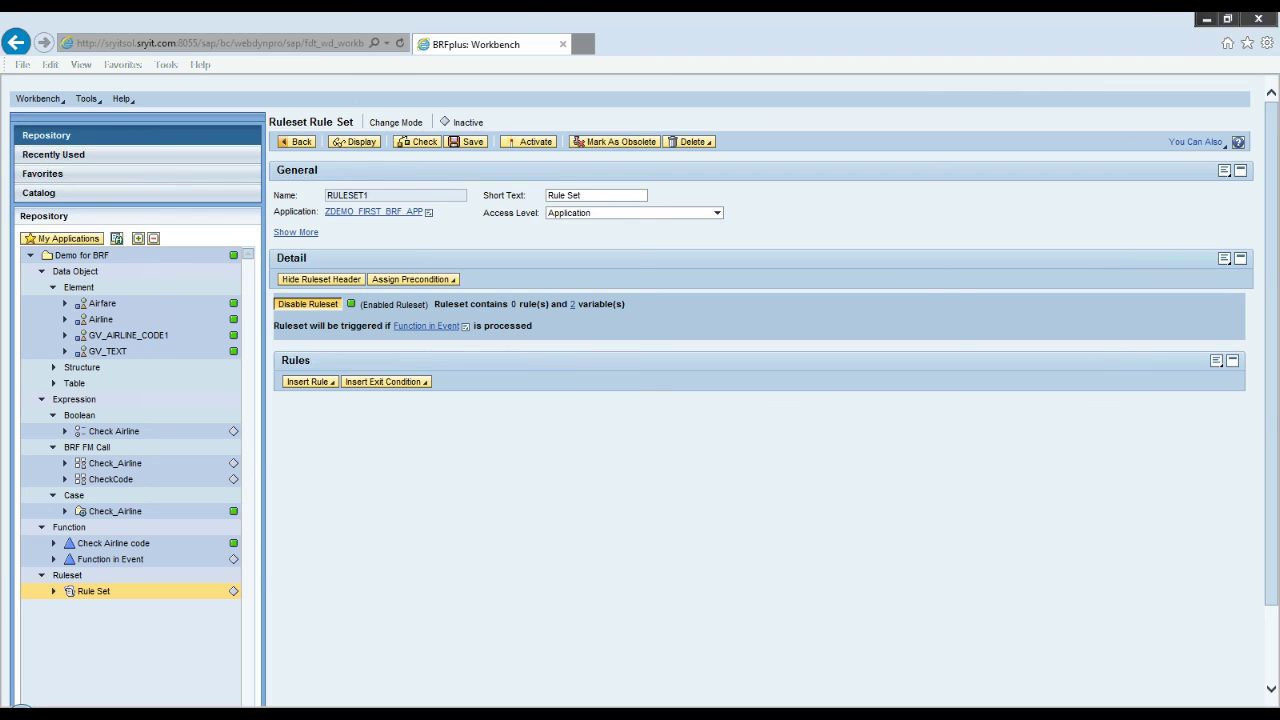
Step: Hide the ruleset header and look at the options for assigning a precondition
{"action": "left_click", "coordinate": [330, 284]}
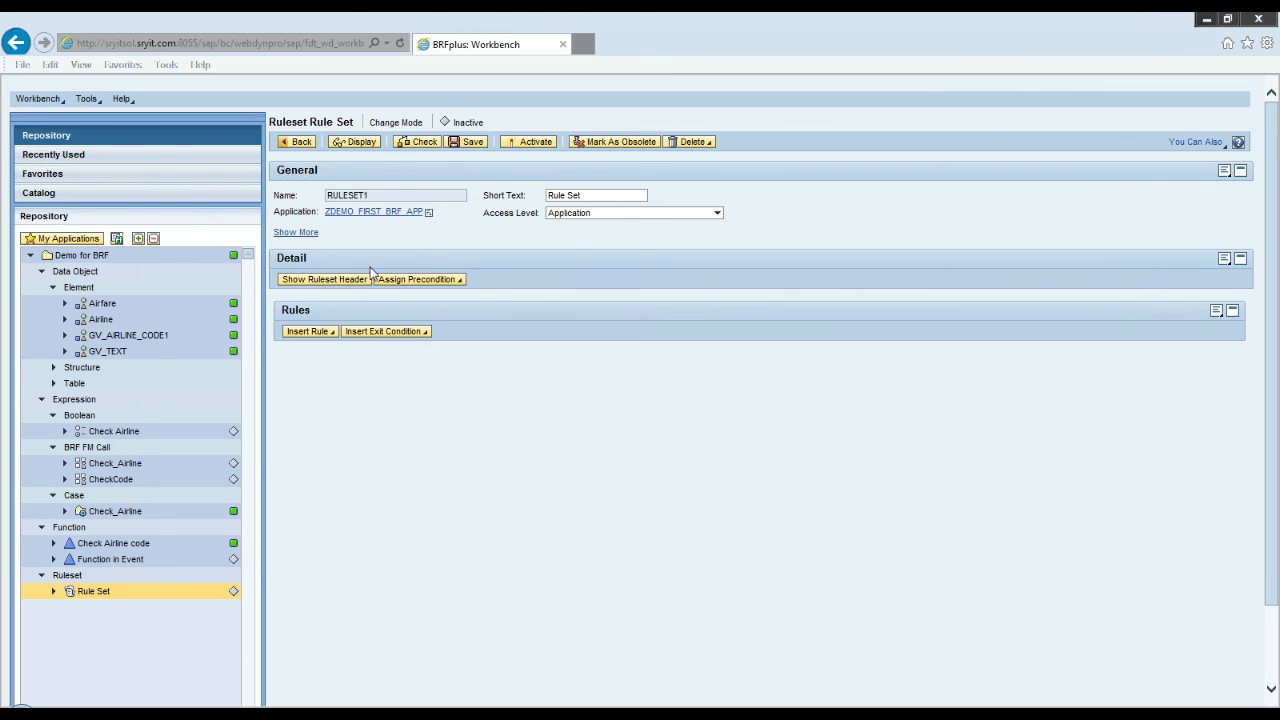
{"action": "left_click", "coordinate": [427, 283]}
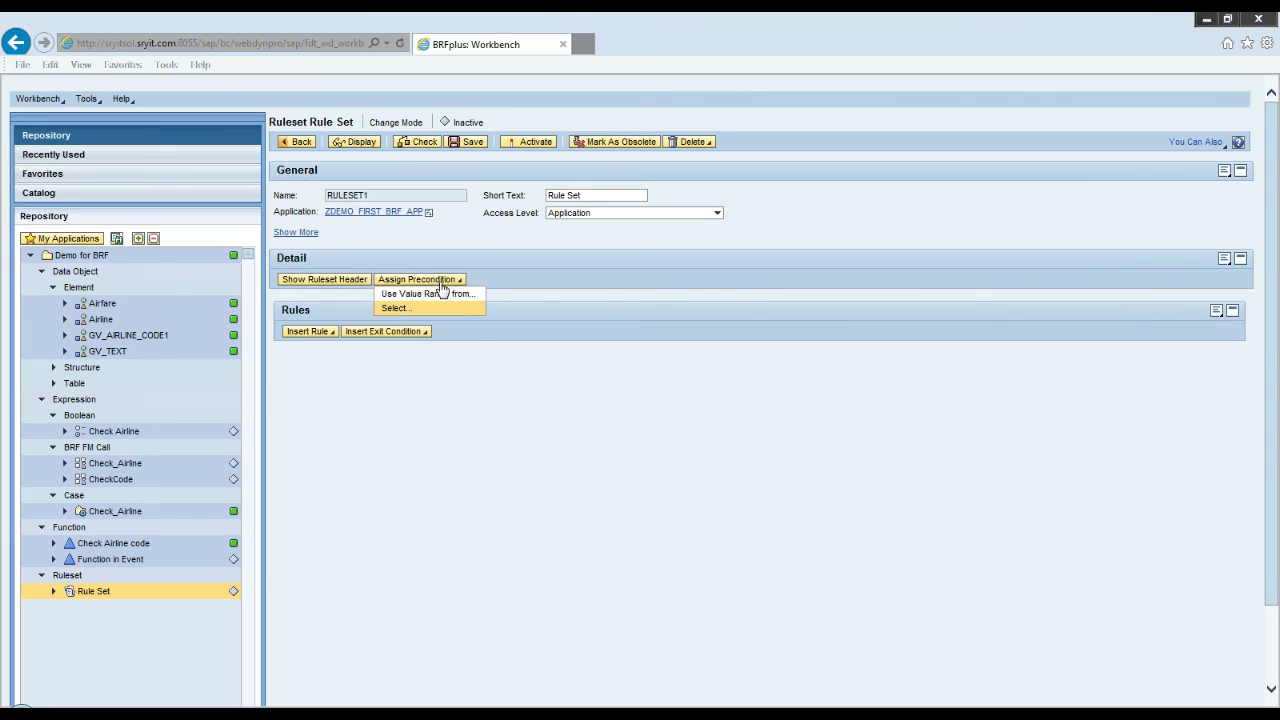
{"action": "left_click", "coordinate": [486, 366]}
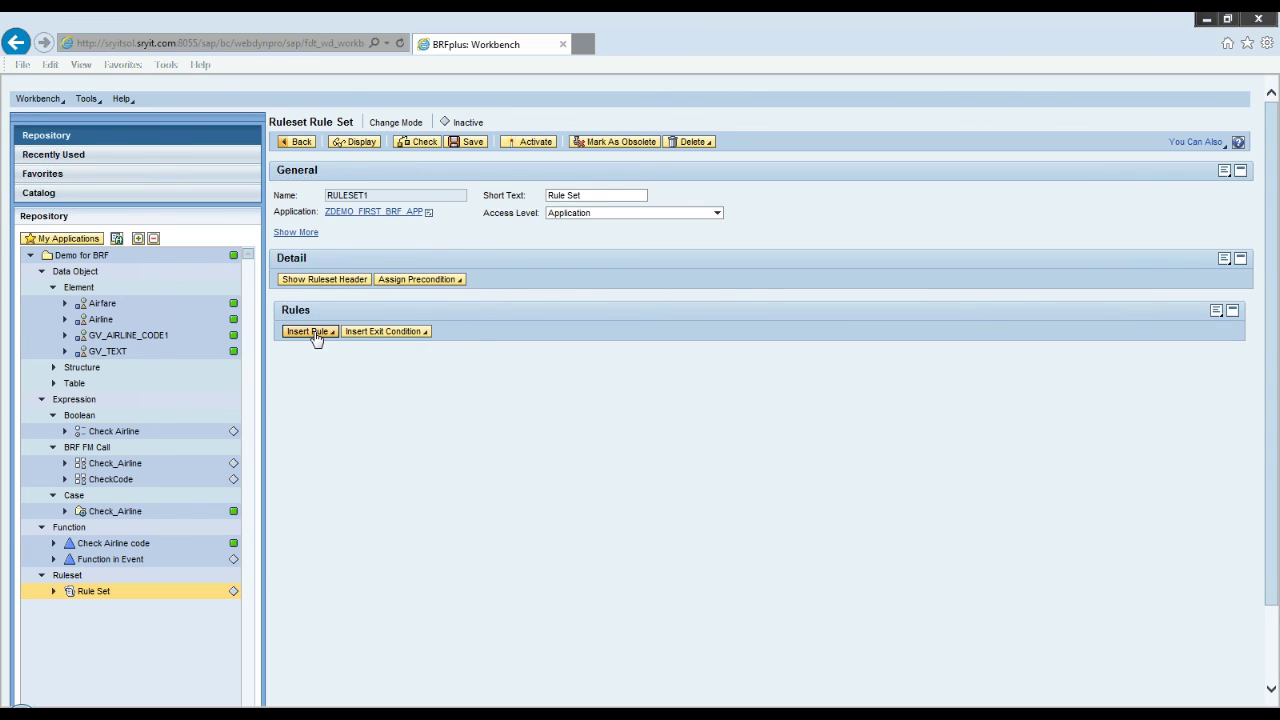
Step: Insert a new rule valid from 01.07.2014 until 31.07.2014 with the description "Rule to check the Airline code"
{"action": "left_click", "coordinate": [316, 339]}
{"action": "left_click", "coordinate": [313, 356]}
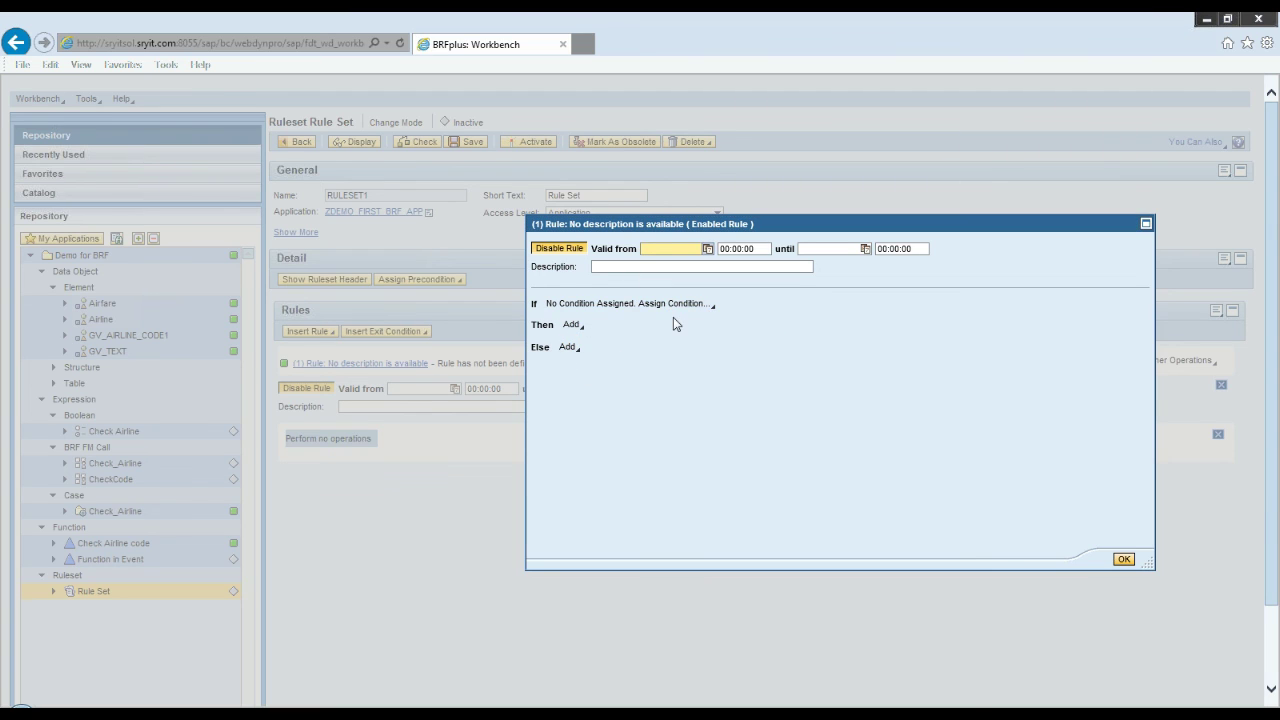
{"action": "left_click", "coordinate": [708, 249]}
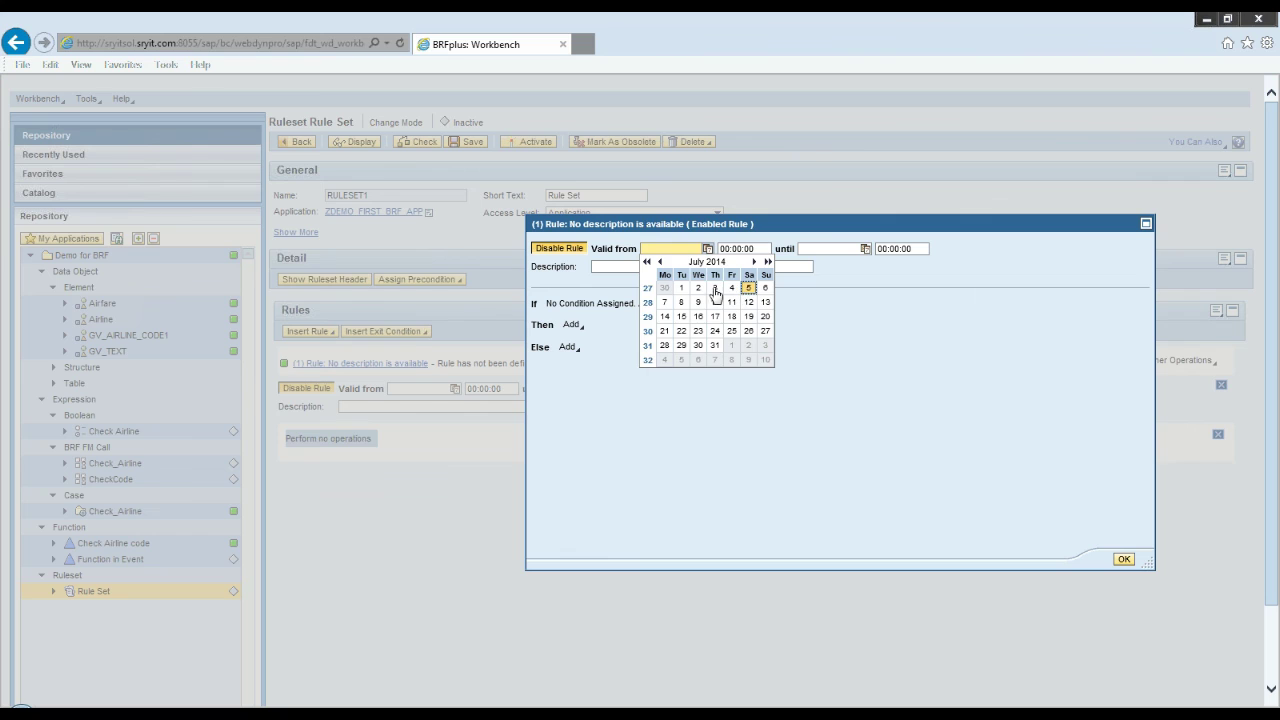
{"action": "left_click", "coordinate": [681, 288]}
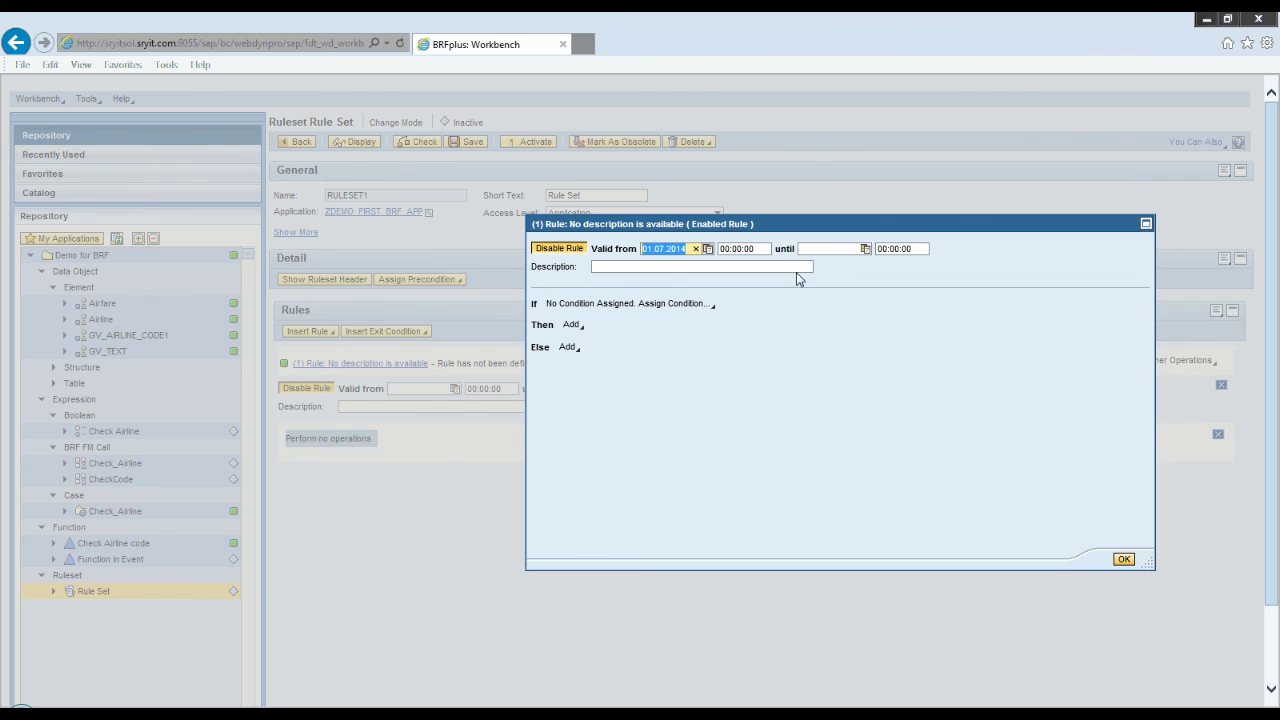
{"action": "left_click", "coordinate": [865, 249]}
{"action": "left_click", "coordinate": [858, 352]}
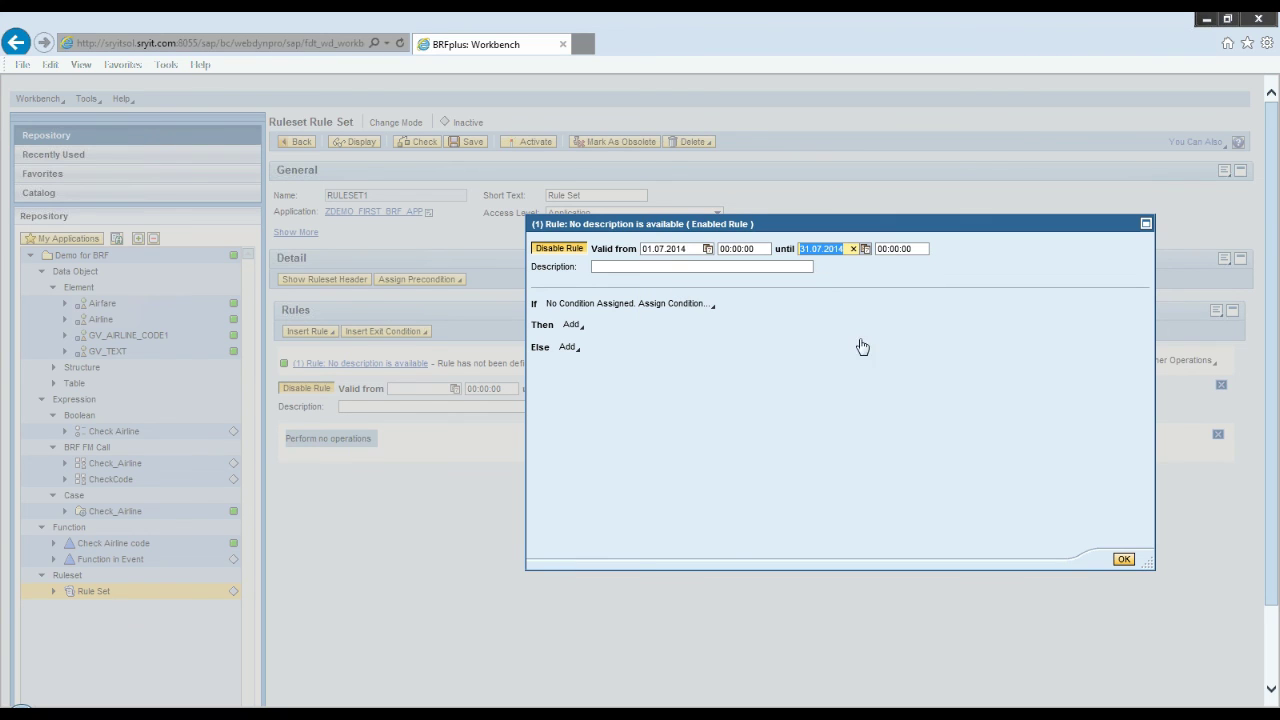
{"action": "left_click", "coordinate": [688, 267]}
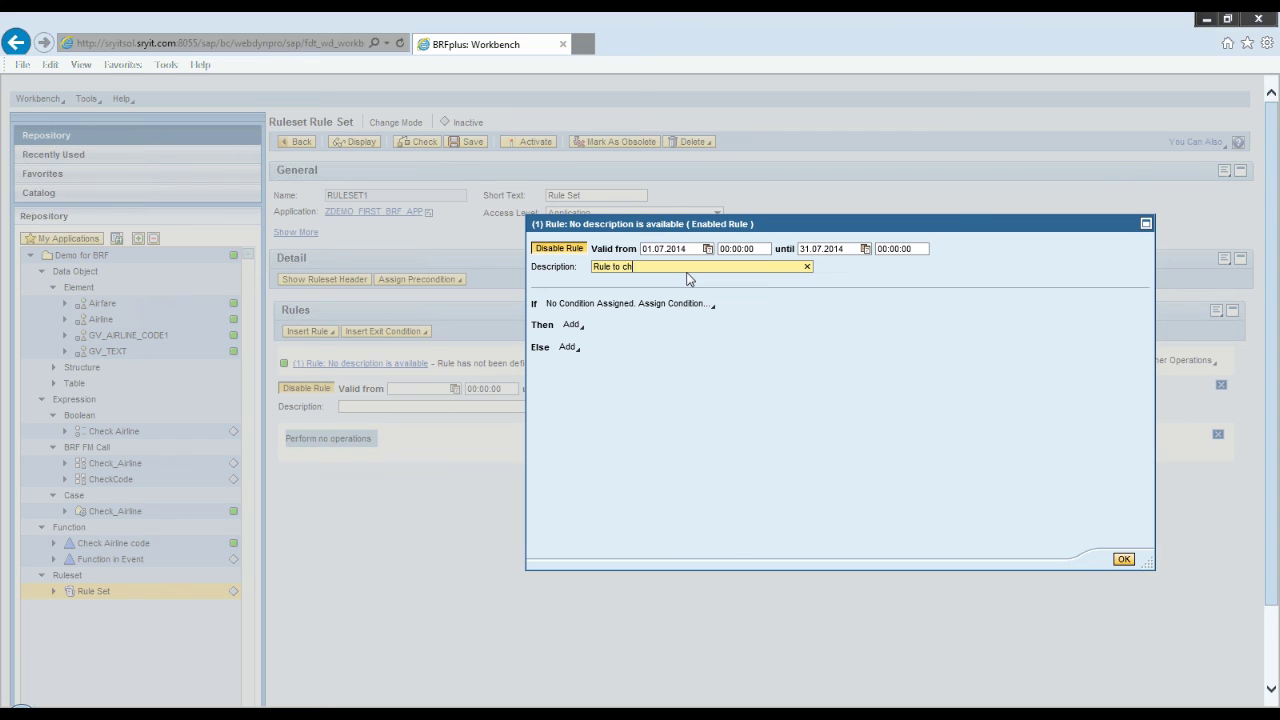
{"action": "type", "text": "the Airlin"}
Step: Assign the rule an If condition that uses a value range from the Airline parameter
{"action": "left_click", "coordinate": [636, 305]}
{"action": "mouse_move", "coordinate": [638, 324]}
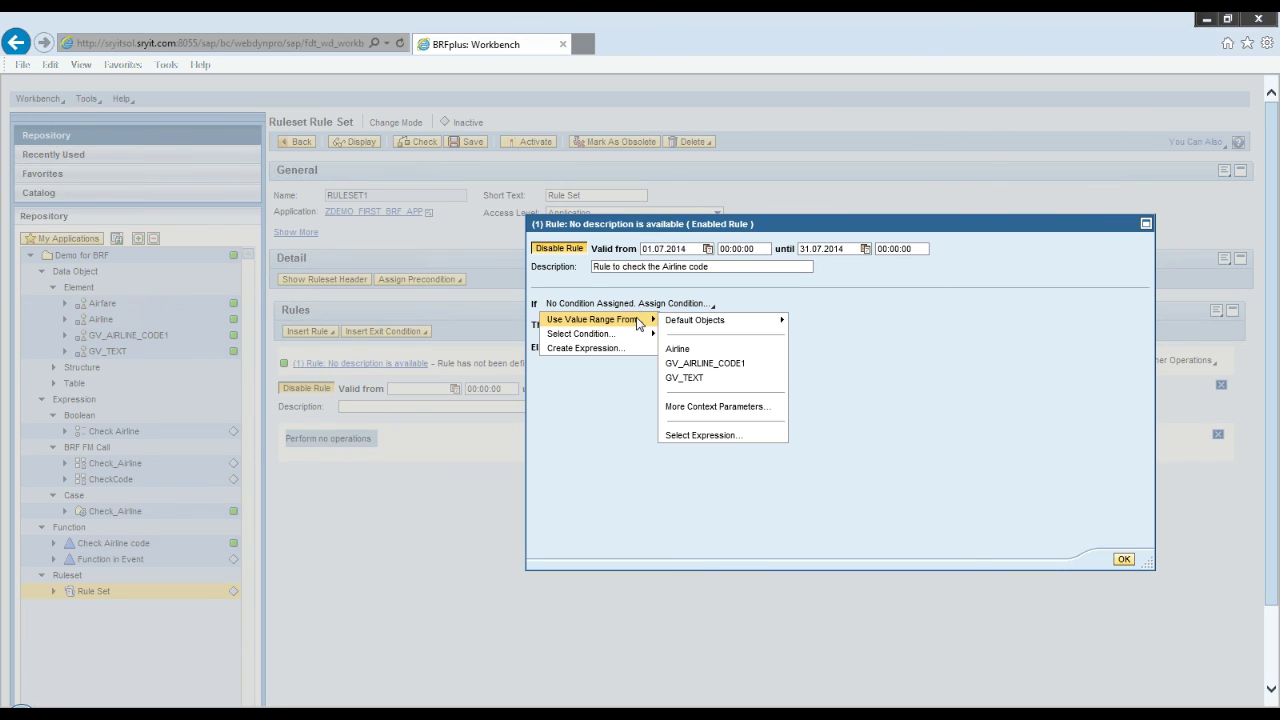
{"action": "left_click", "coordinate": [678, 352]}
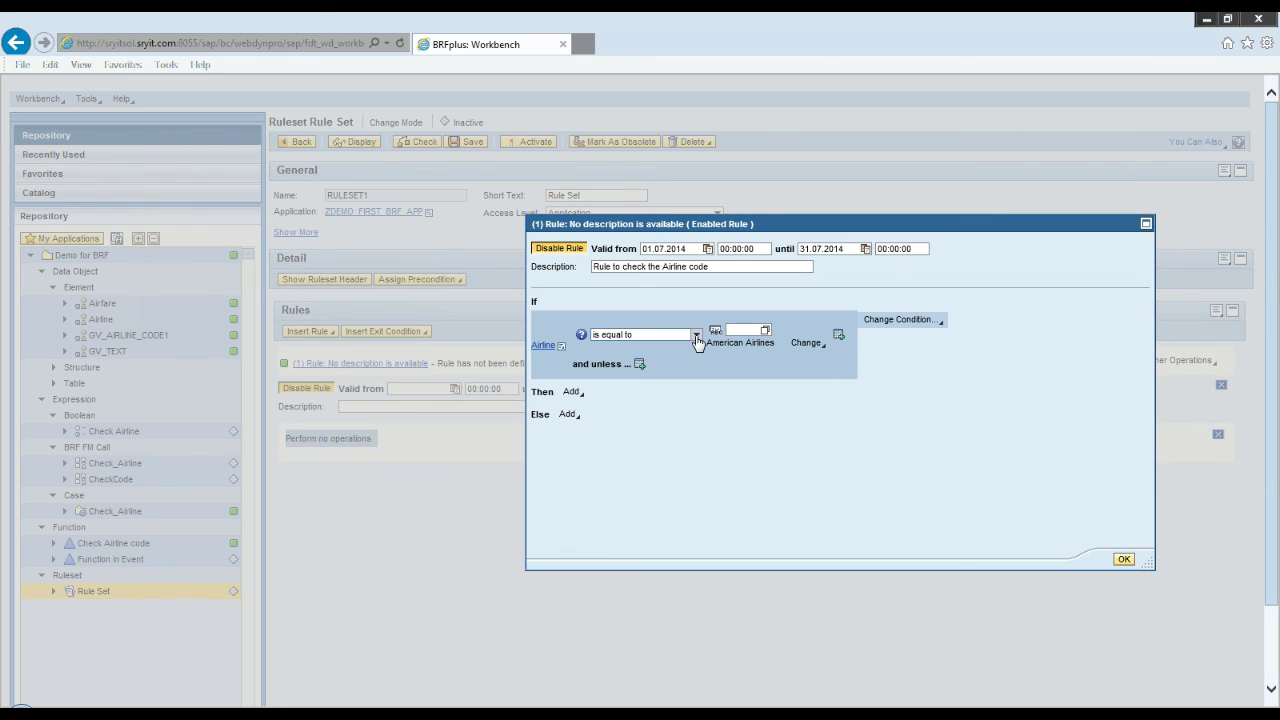
Step: Set the Airline condition to "is between" with the airline codes AA and AF
{"action": "left_click", "coordinate": [697, 336]}
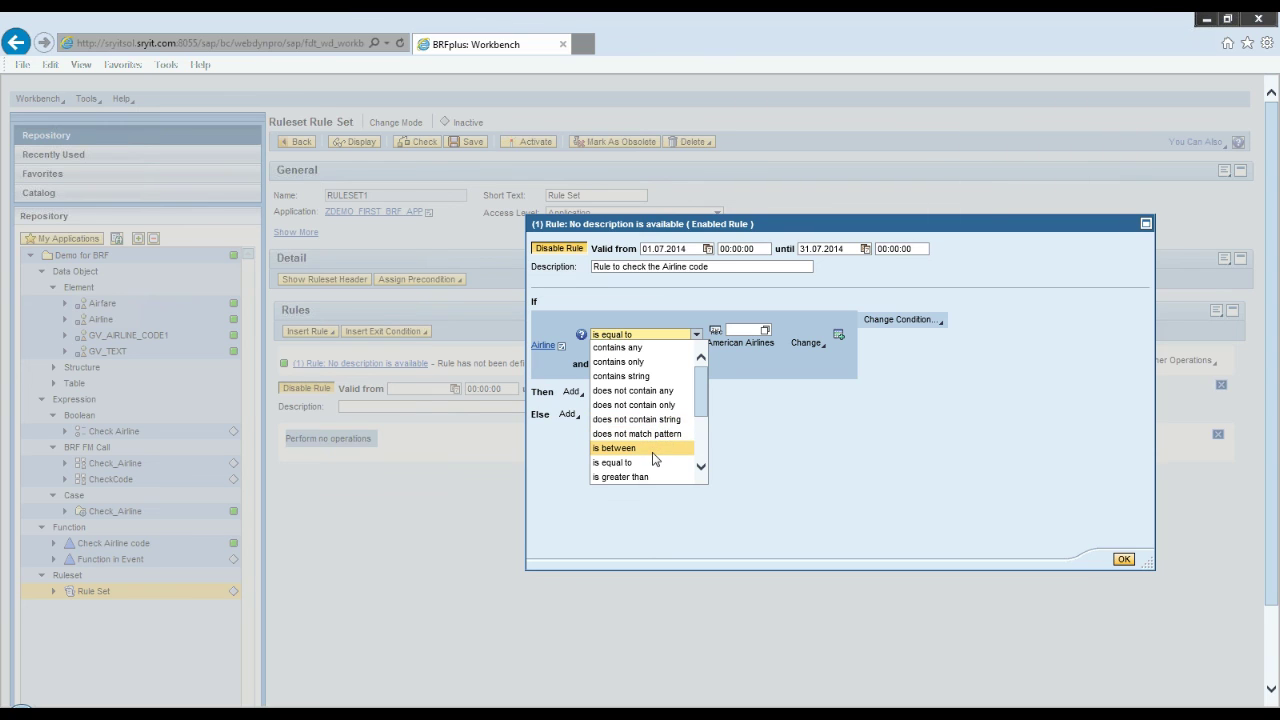
{"action": "scroll", "coordinate": [652, 407], "scroll_direction": "down", "scroll_amount": 3}
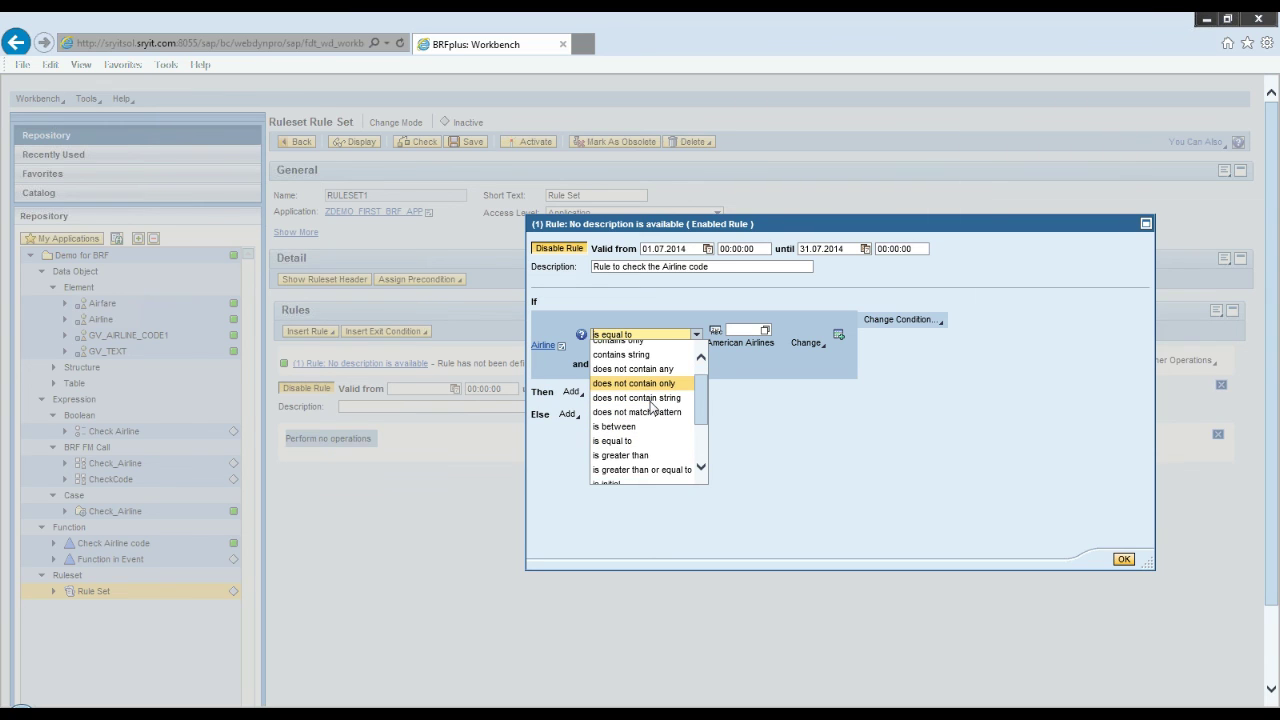
{"action": "scroll", "coordinate": [652, 407], "scroll_direction": "down", "scroll_amount": 6}
{"action": "scroll", "coordinate": [650, 401], "scroll_direction": "up", "scroll_amount": 8}
{"action": "scroll", "coordinate": [652, 400], "scroll_direction": "up", "scroll_amount": 2}
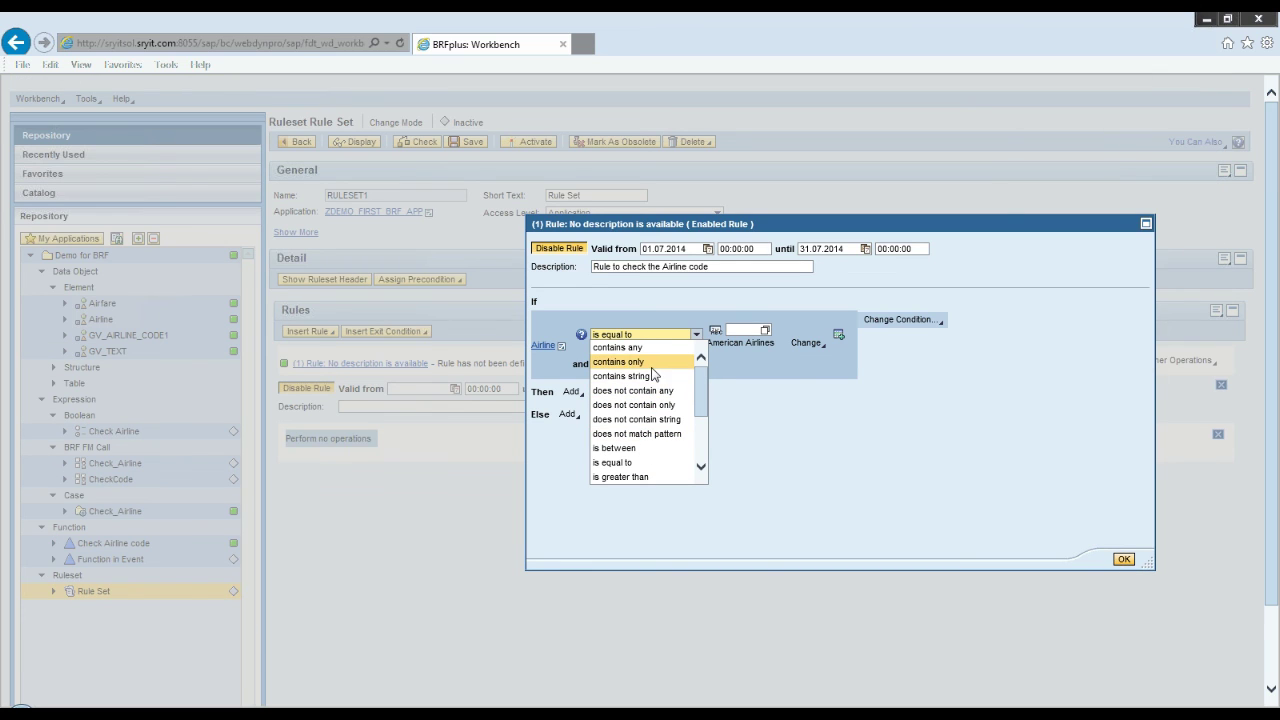
{"action": "left_click", "coordinate": [651, 448]}
{"action": "left_click", "coordinate": [757, 333]}
{"action": "type", "text": "AA"}
{"action": "key", "text": "Tab"}
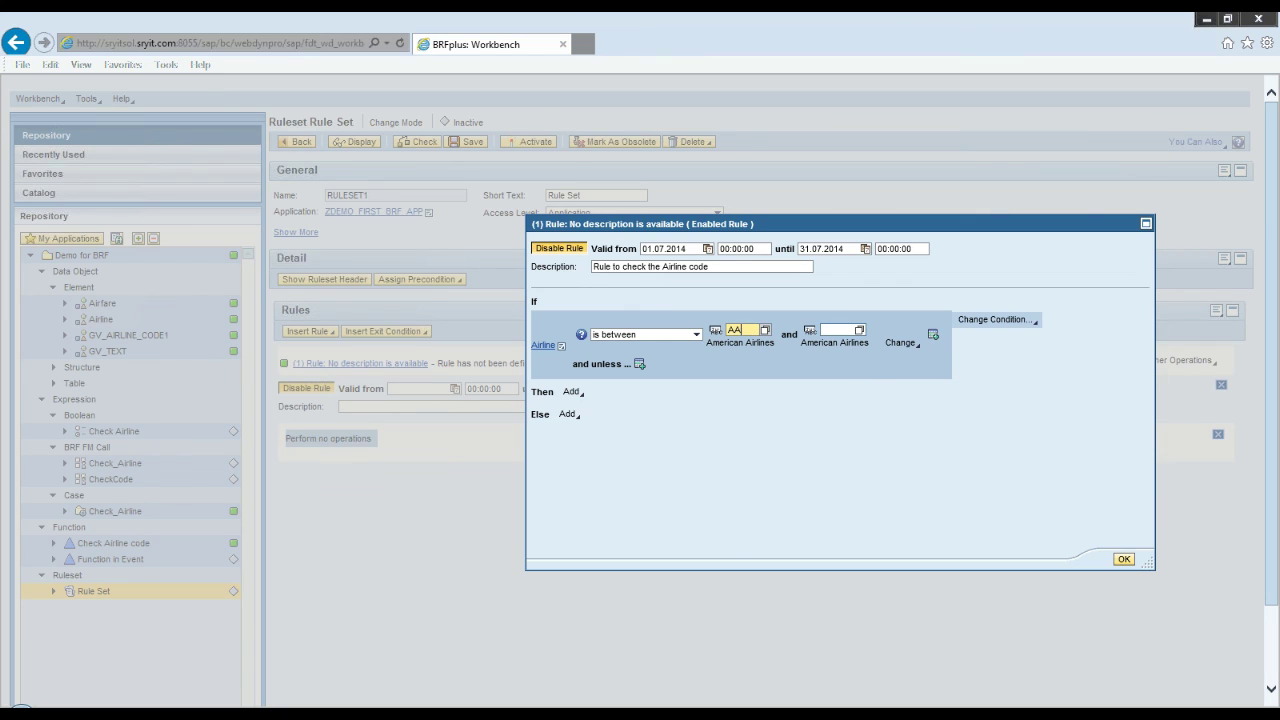
{"action": "left_click", "coordinate": [861, 333]}
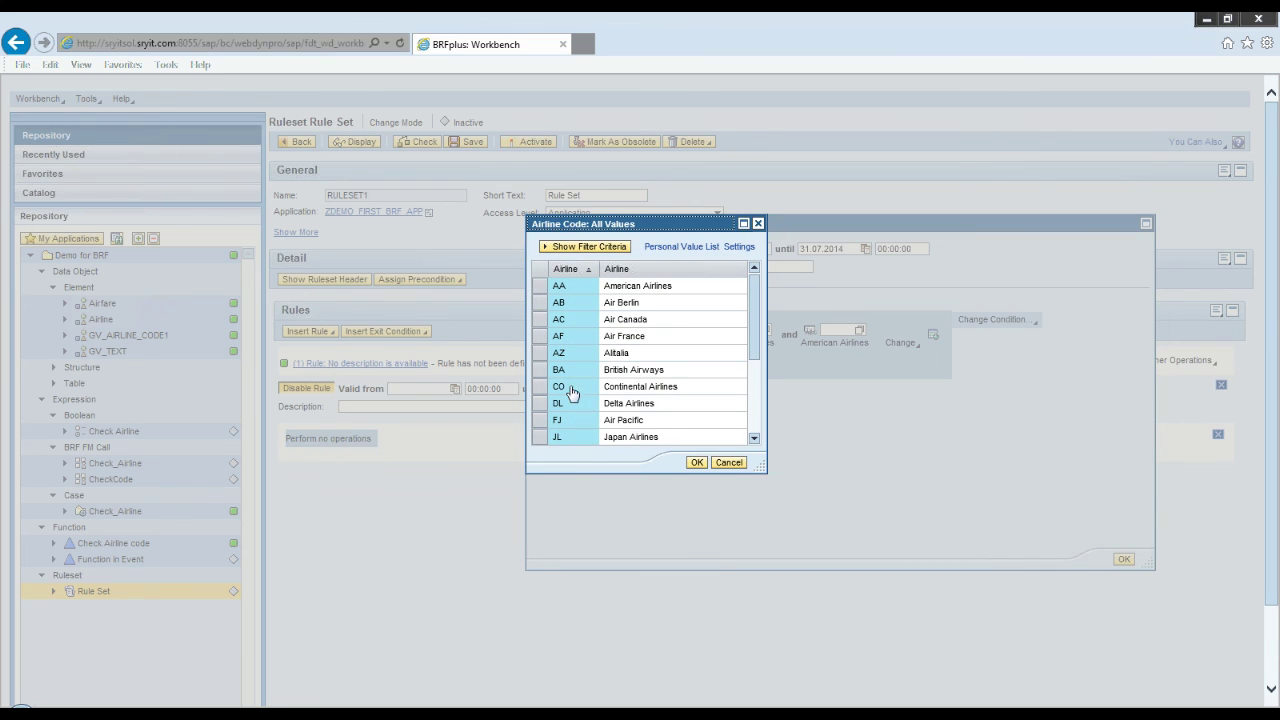
{"action": "left_click", "coordinate": [557, 338]}
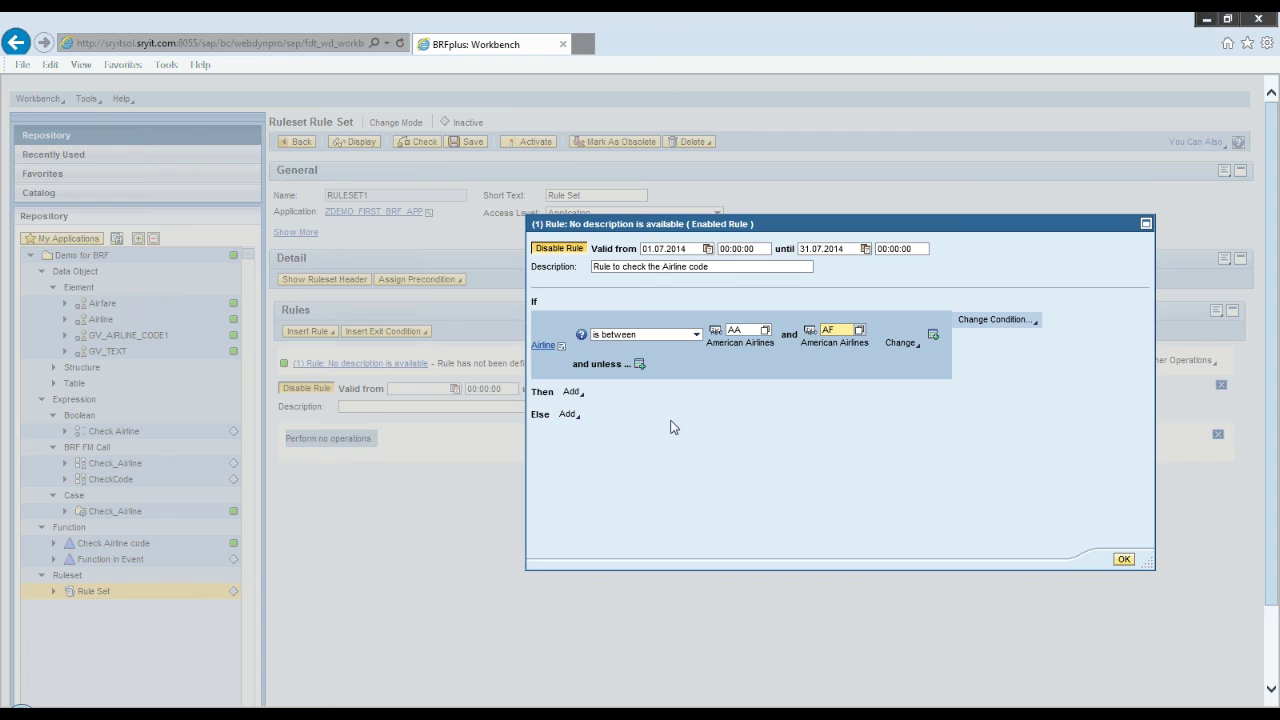
Step: Add a Then operation that assigns the value "Yes it is passed" to GV_TEXT
{"action": "left_click", "coordinate": [574, 394]}
{"action": "mouse_move", "coordinate": [587, 410]}
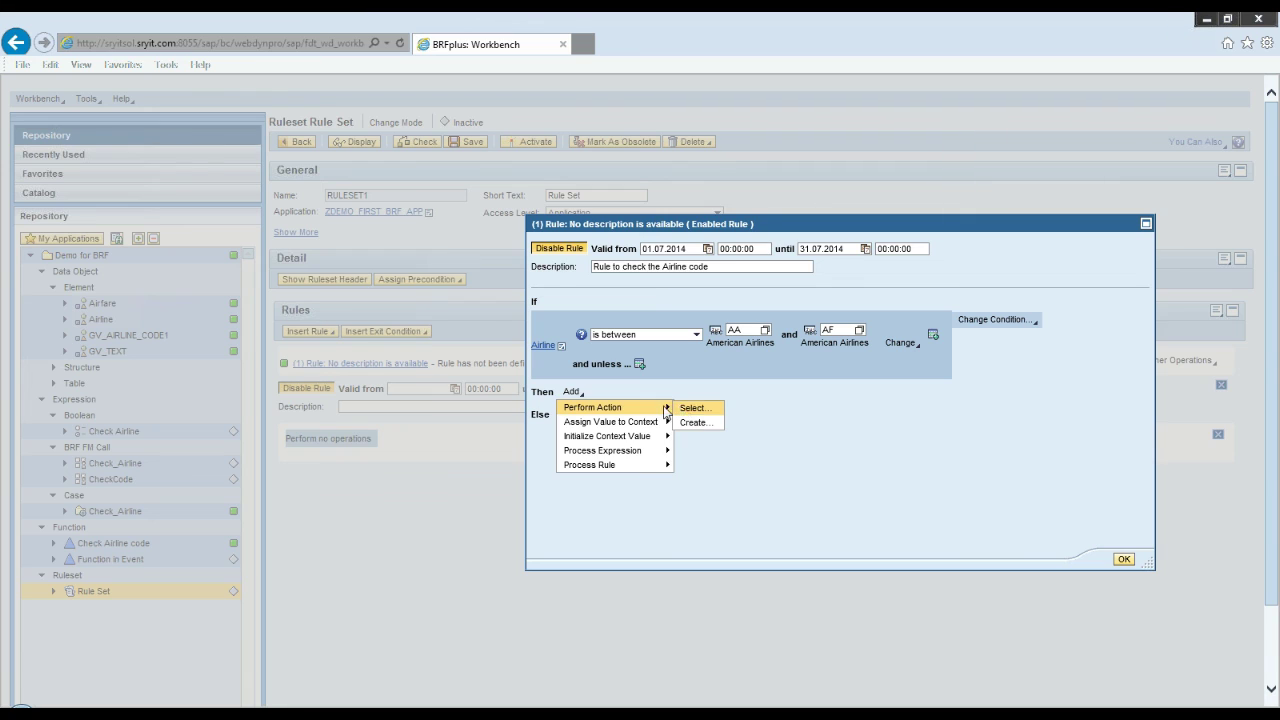
{"action": "mouse_move", "coordinate": [657, 428]}
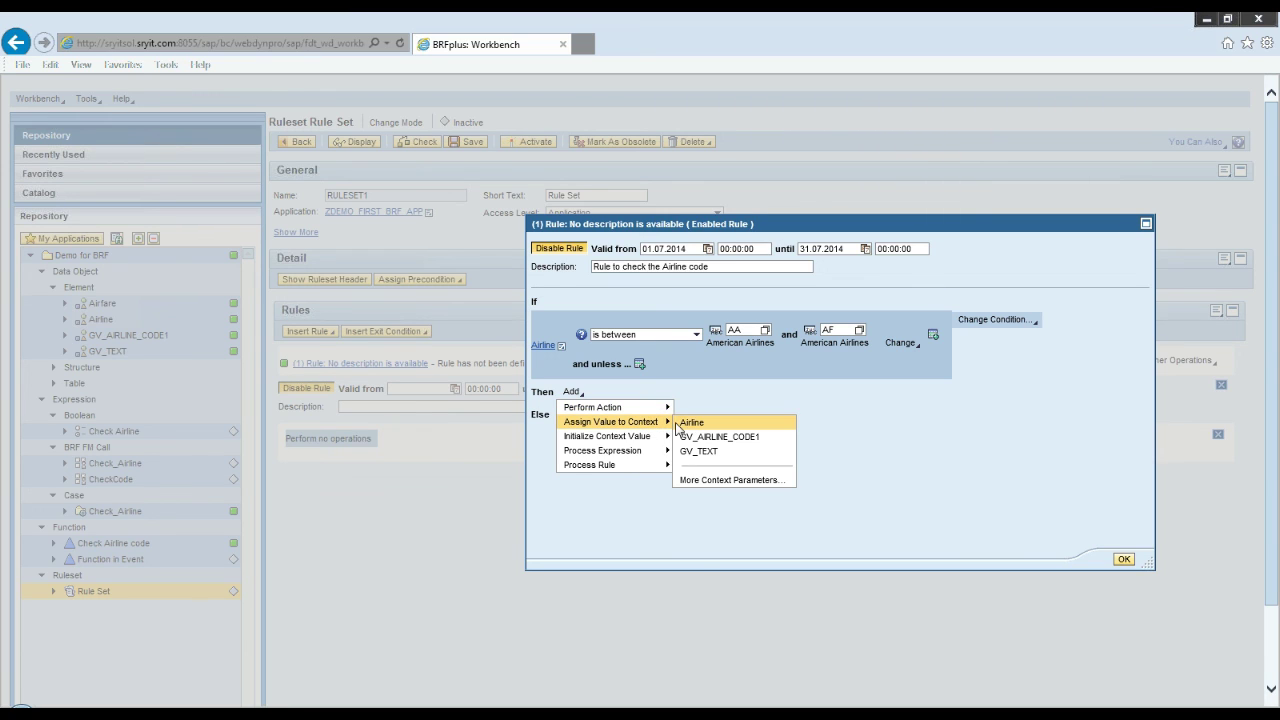
{"action": "left_click", "coordinate": [688, 451]}
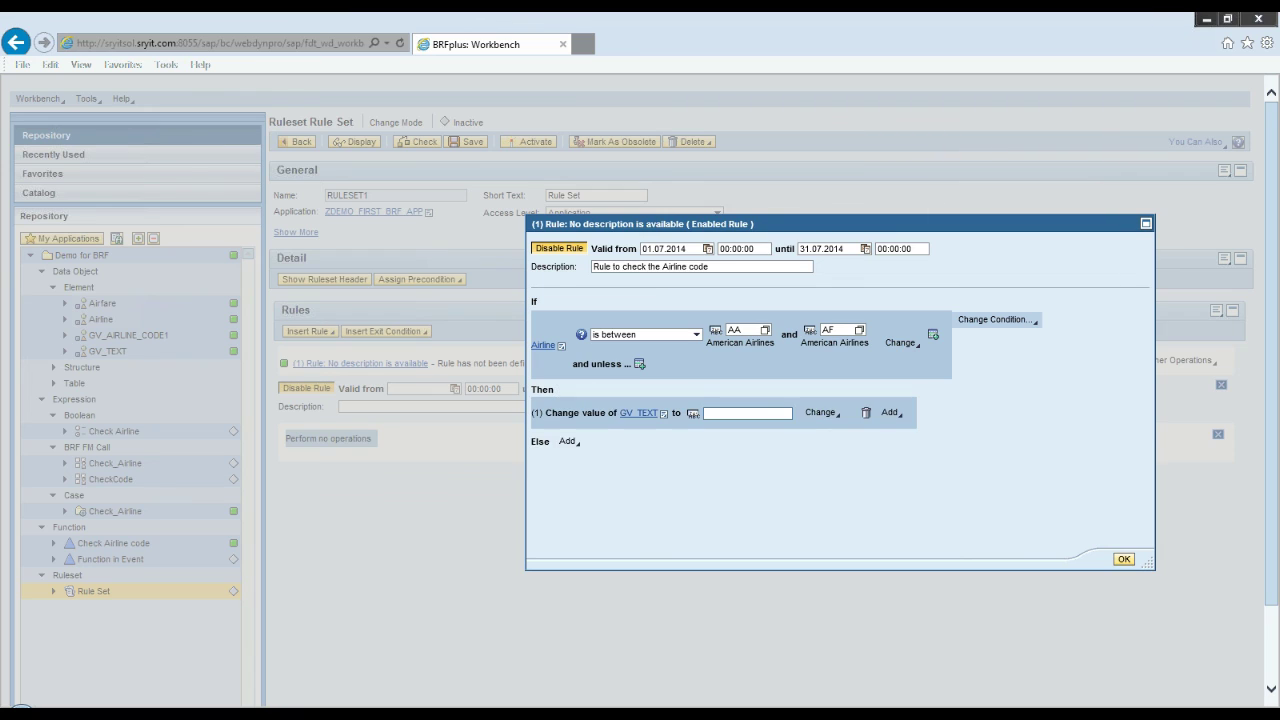
{"action": "type", "text": "Yes it is passed"}
Step: Add an Else operation that changes GV_TEXT to the direct value "No Its is failed", and confirm the rule
{"action": "left_click", "coordinate": [567, 441]}
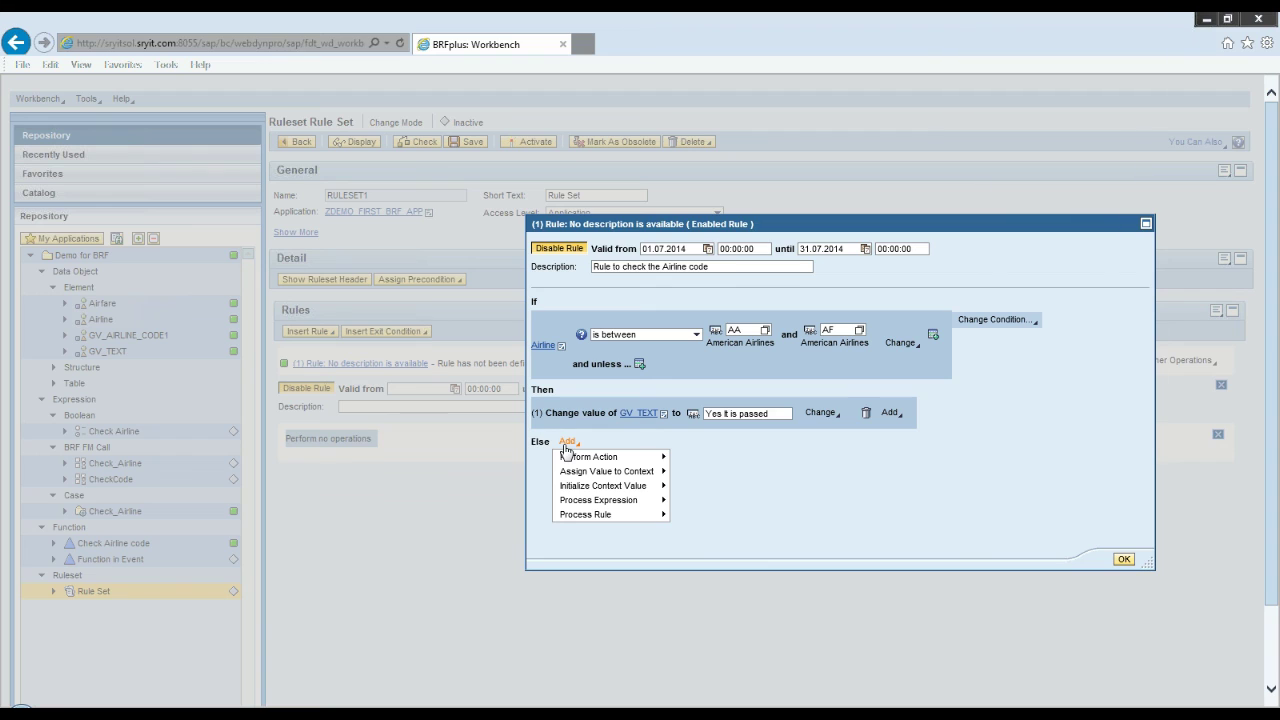
{"action": "mouse_move", "coordinate": [577, 487]}
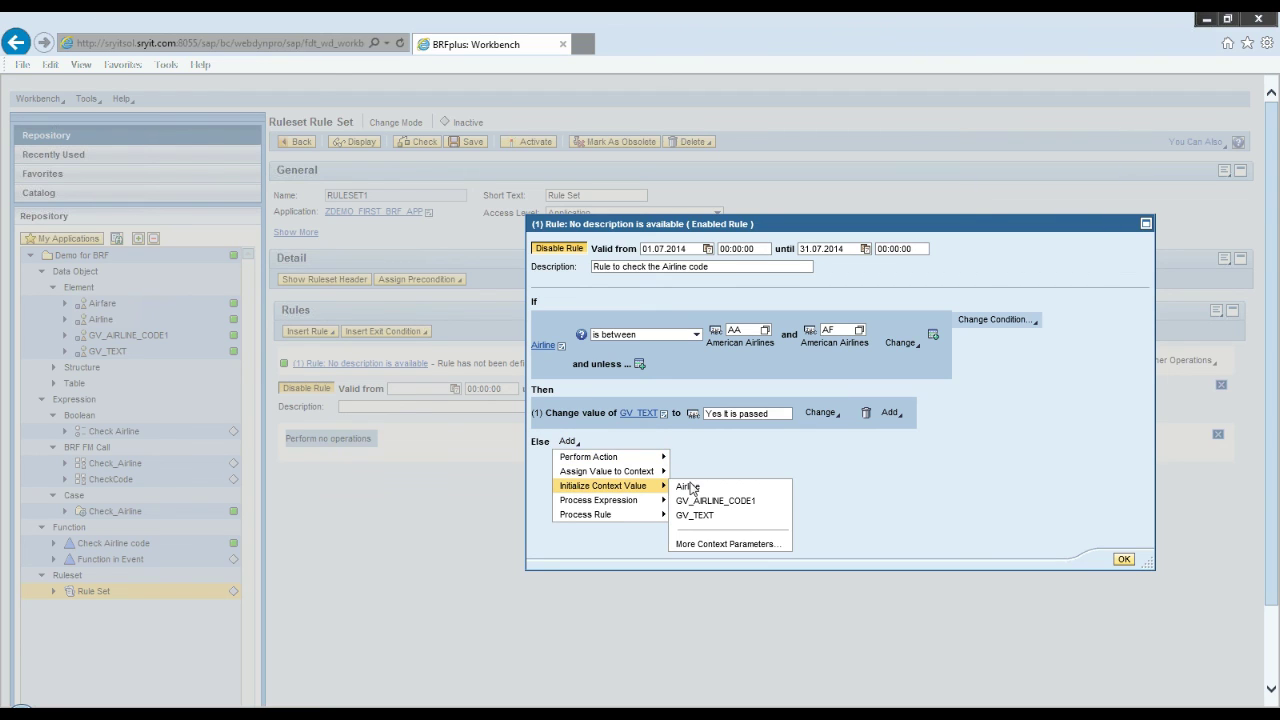
{"action": "left_click", "coordinate": [705, 516]}
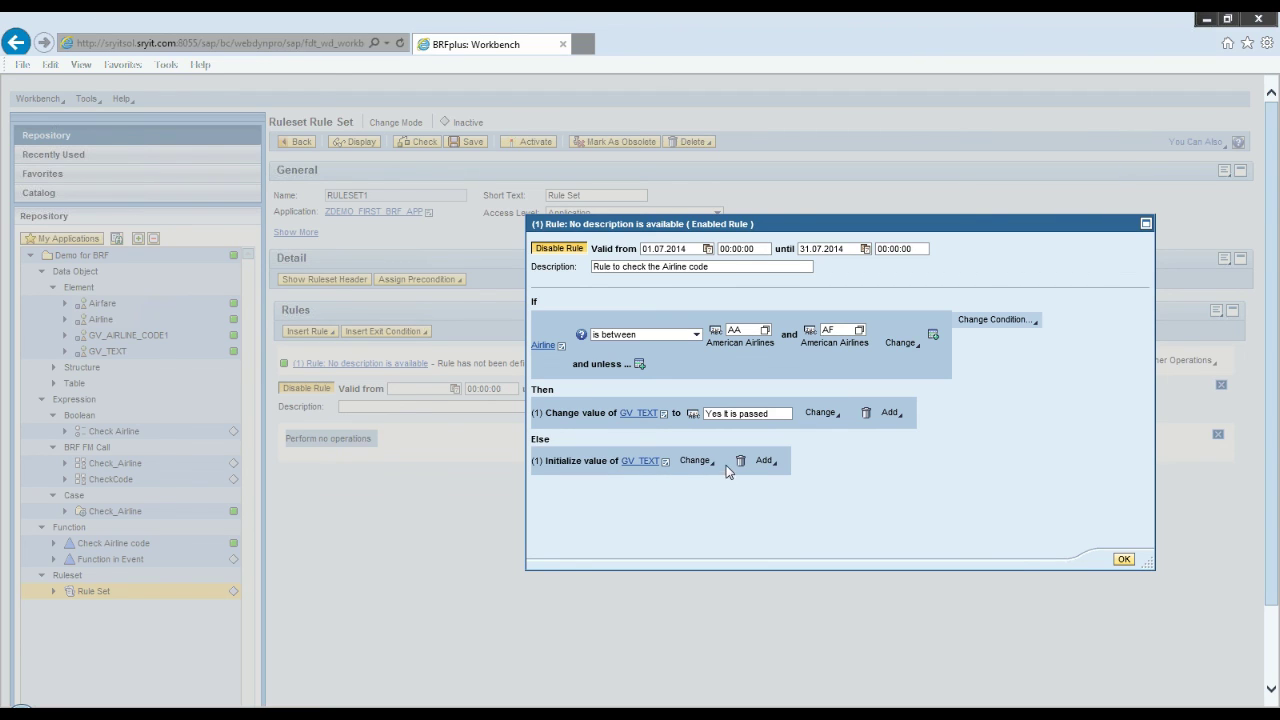
{"action": "left_click", "coordinate": [697, 462]}
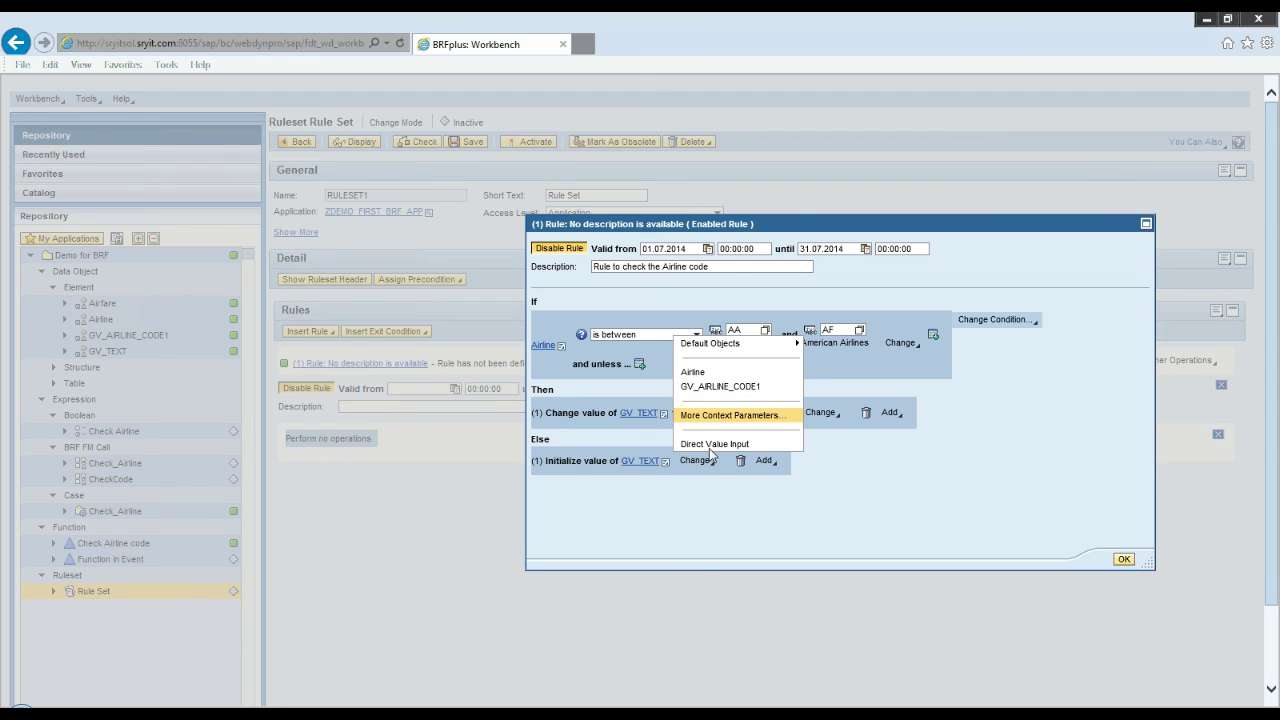
{"action": "left_click", "coordinate": [706, 445]}
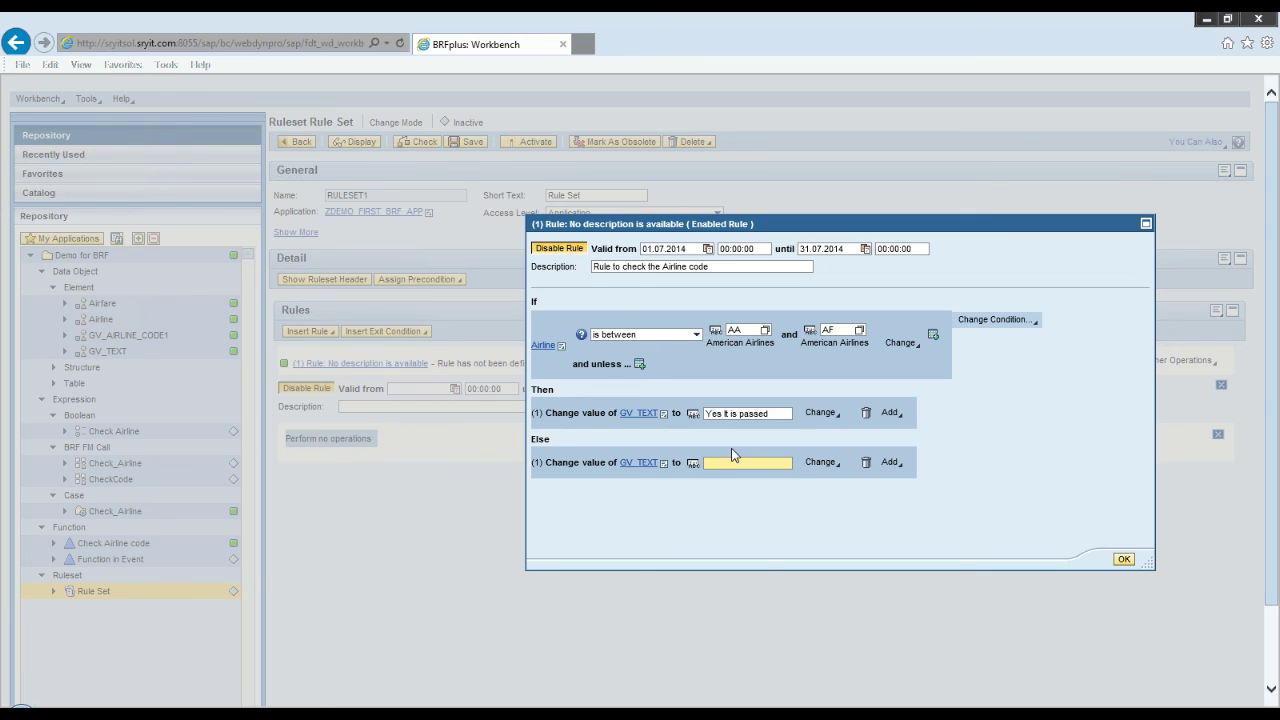
{"action": "type", "text": "No Its is failed"}
{"action": "left_click", "coordinate": [1124, 560]}
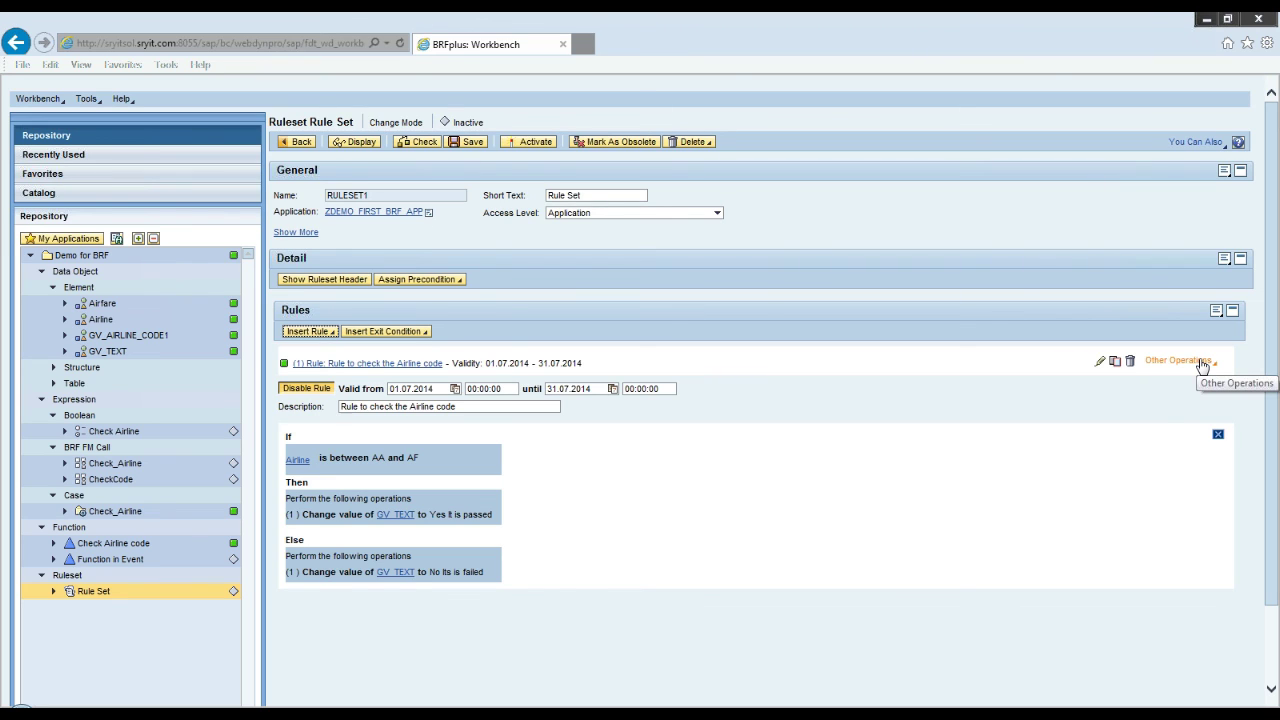
Step: Examine the rule's other operations and the expression types offered for a new exit condition, leaving without creating one
{"action": "left_click", "coordinate": [1202, 362]}
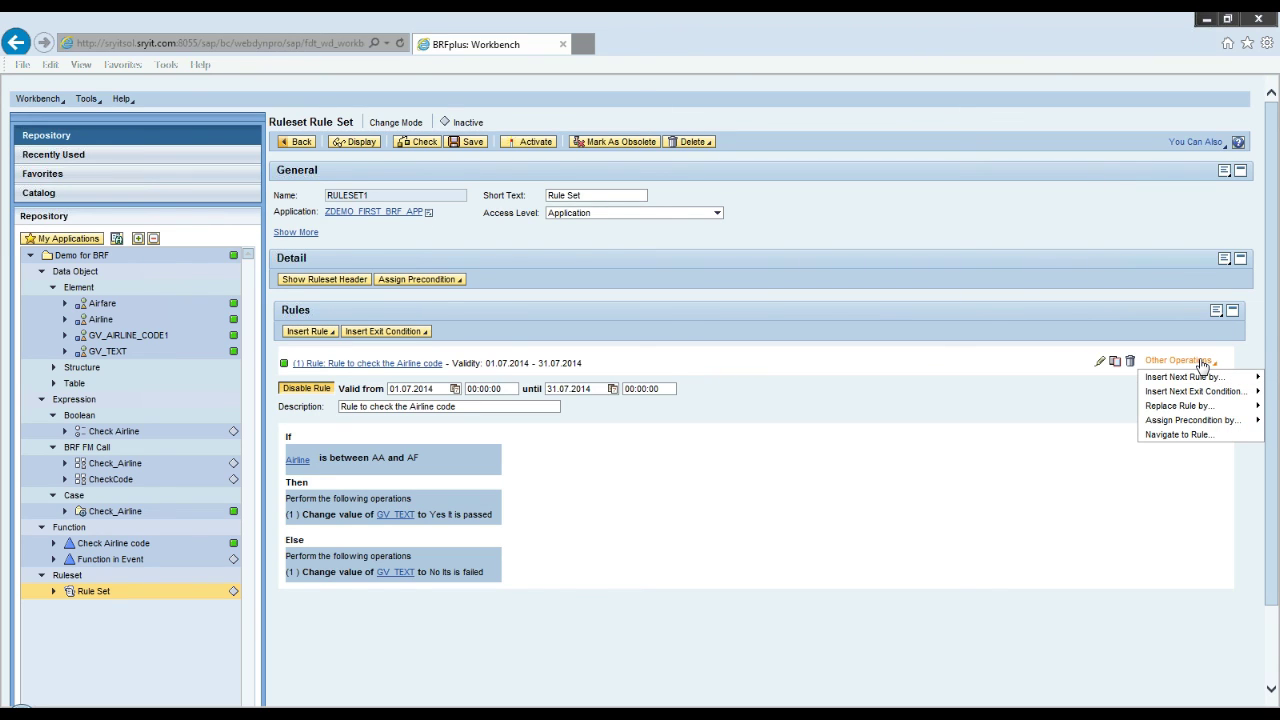
{"action": "left_click", "coordinate": [378, 335]}
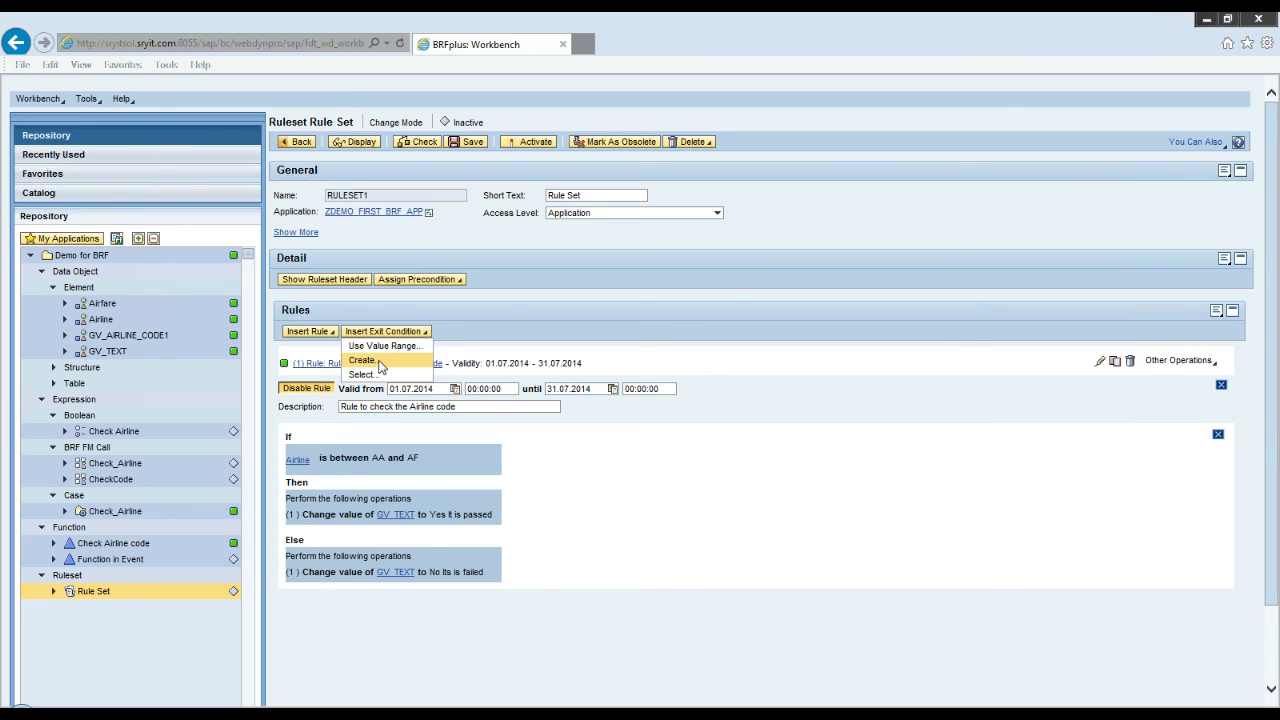
{"action": "left_click", "coordinate": [380, 367]}
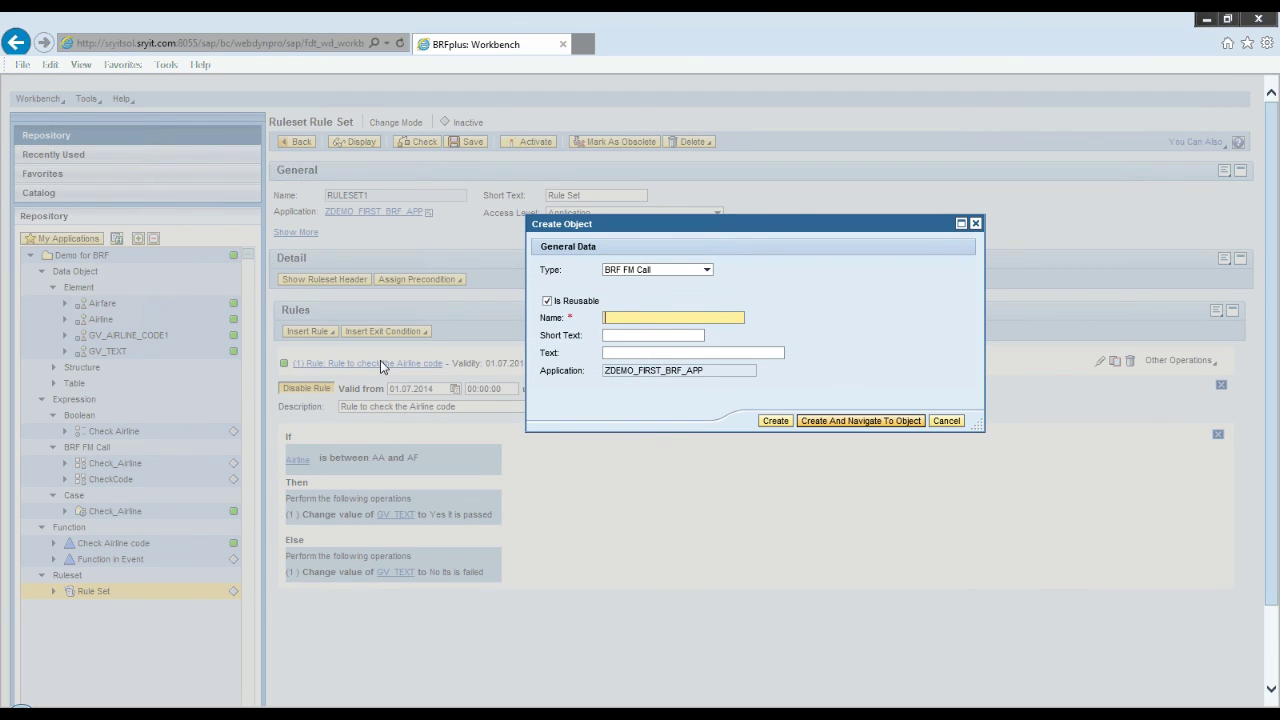
{"action": "left_click", "coordinate": [700, 269]}
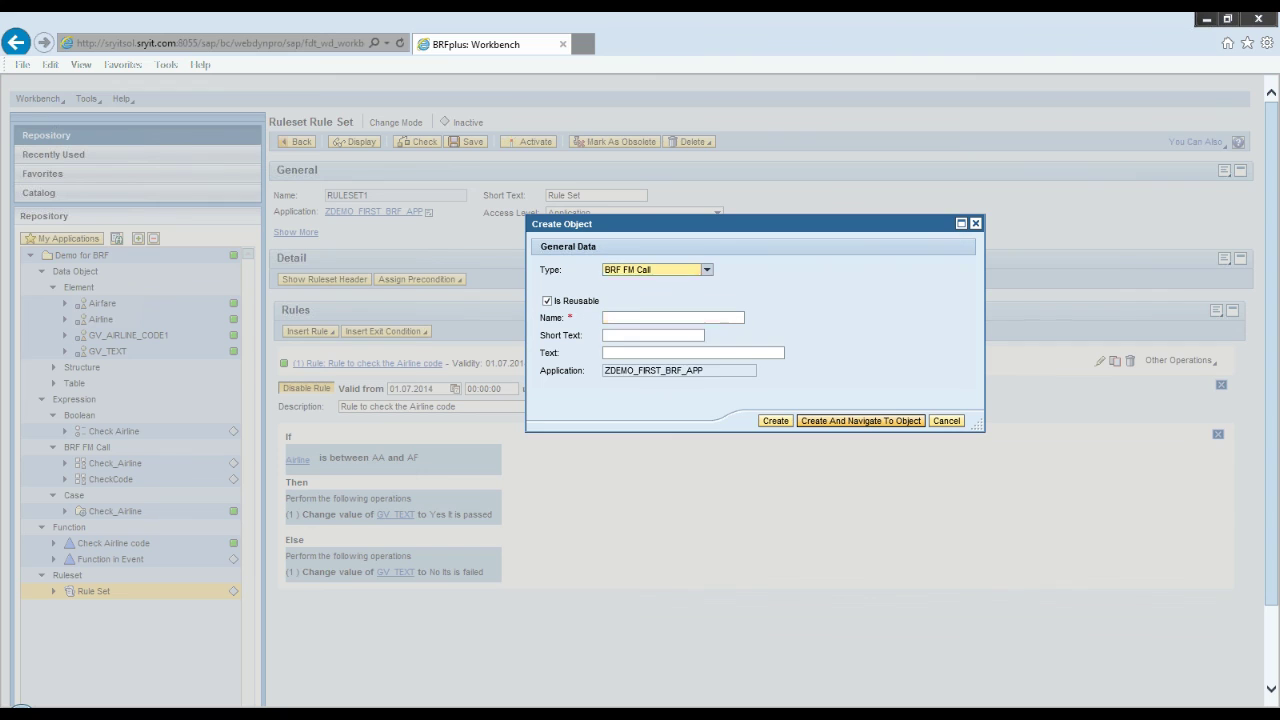
{"action": "key", "text": "Down"}
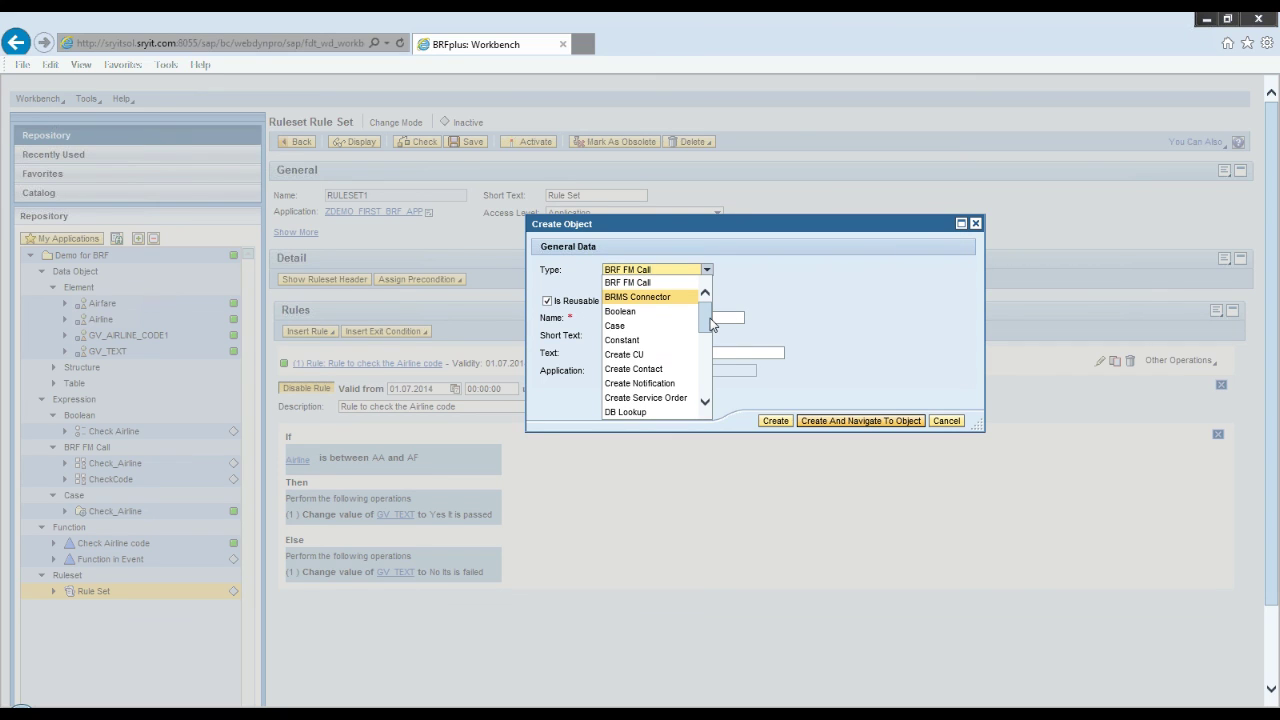
{"action": "left_click_drag", "start_coordinate": [711, 325], "coordinate": [711, 388]}
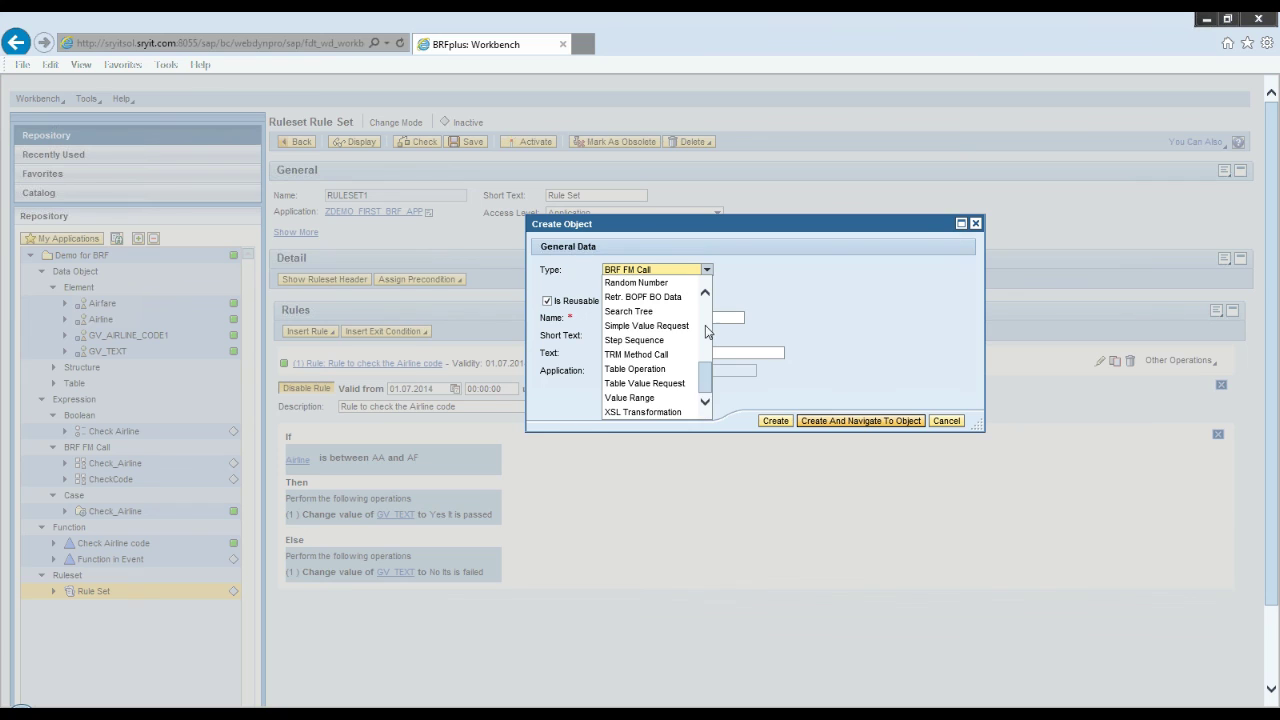
{"action": "scroll", "coordinate": [706, 331], "scroll_direction": "up", "scroll_amount": 5}
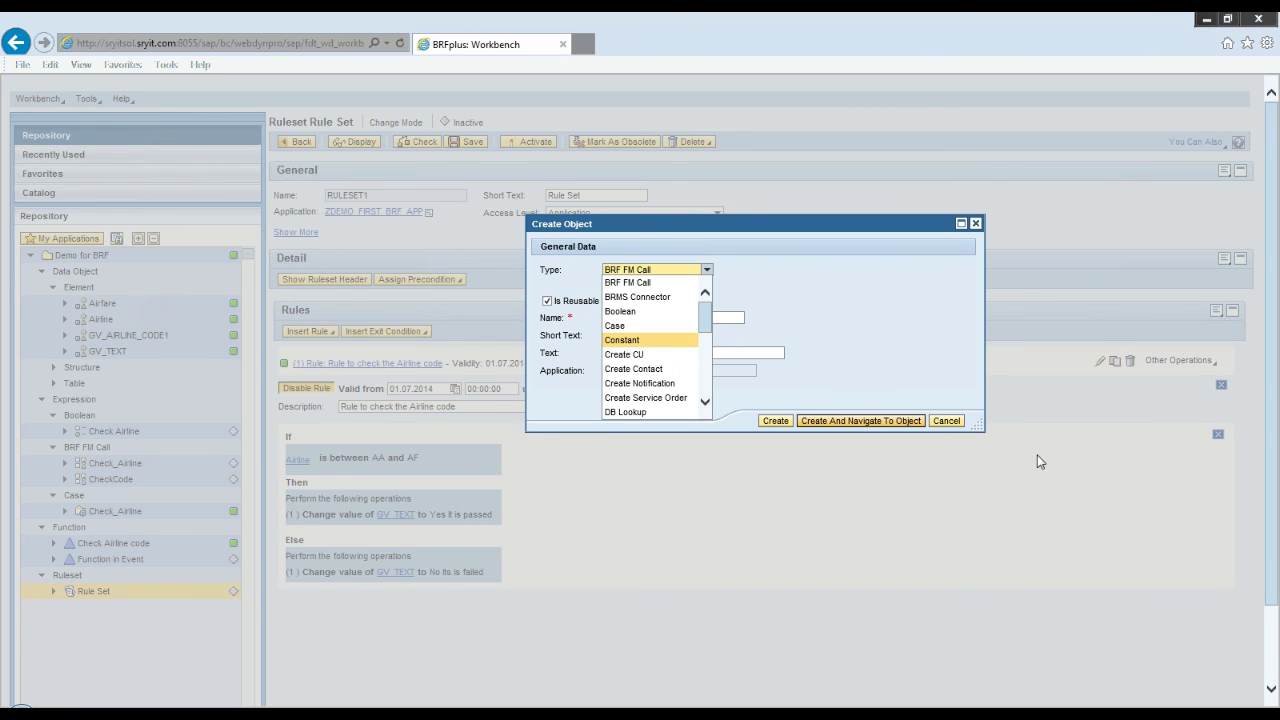
{"action": "left_click", "coordinate": [942, 424]}
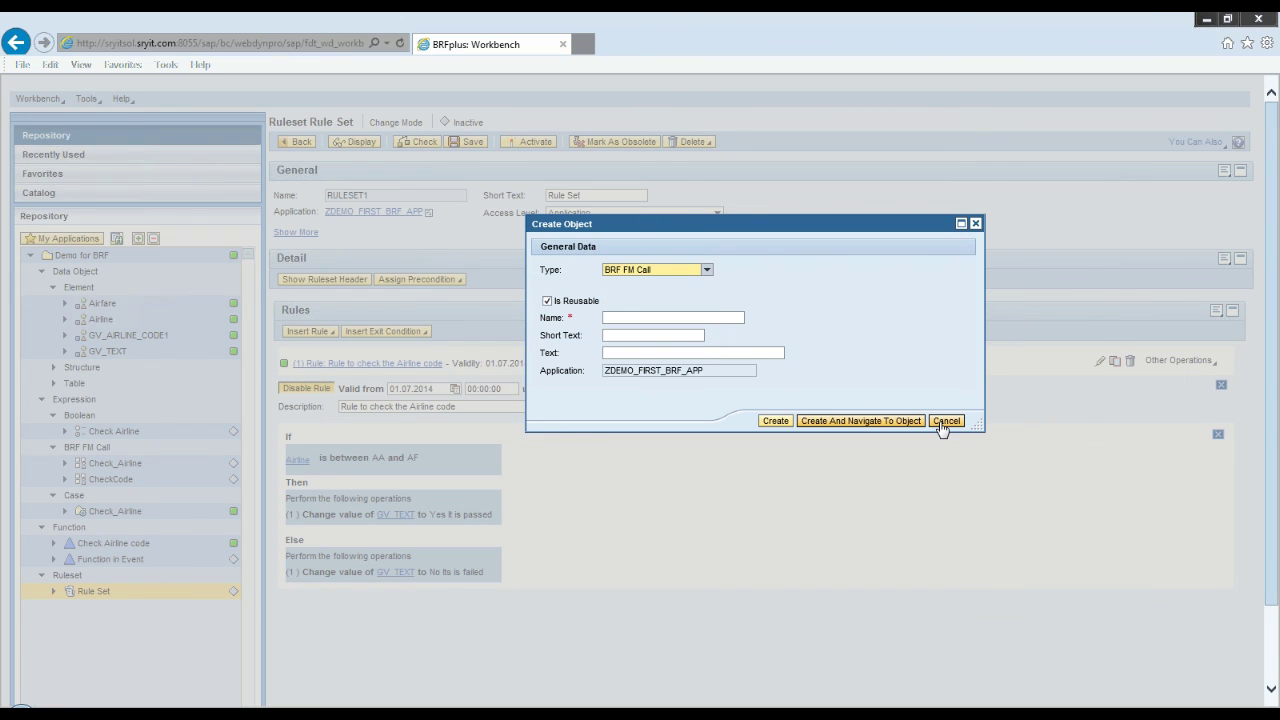
{"action": "left_click", "coordinate": [945, 421]}
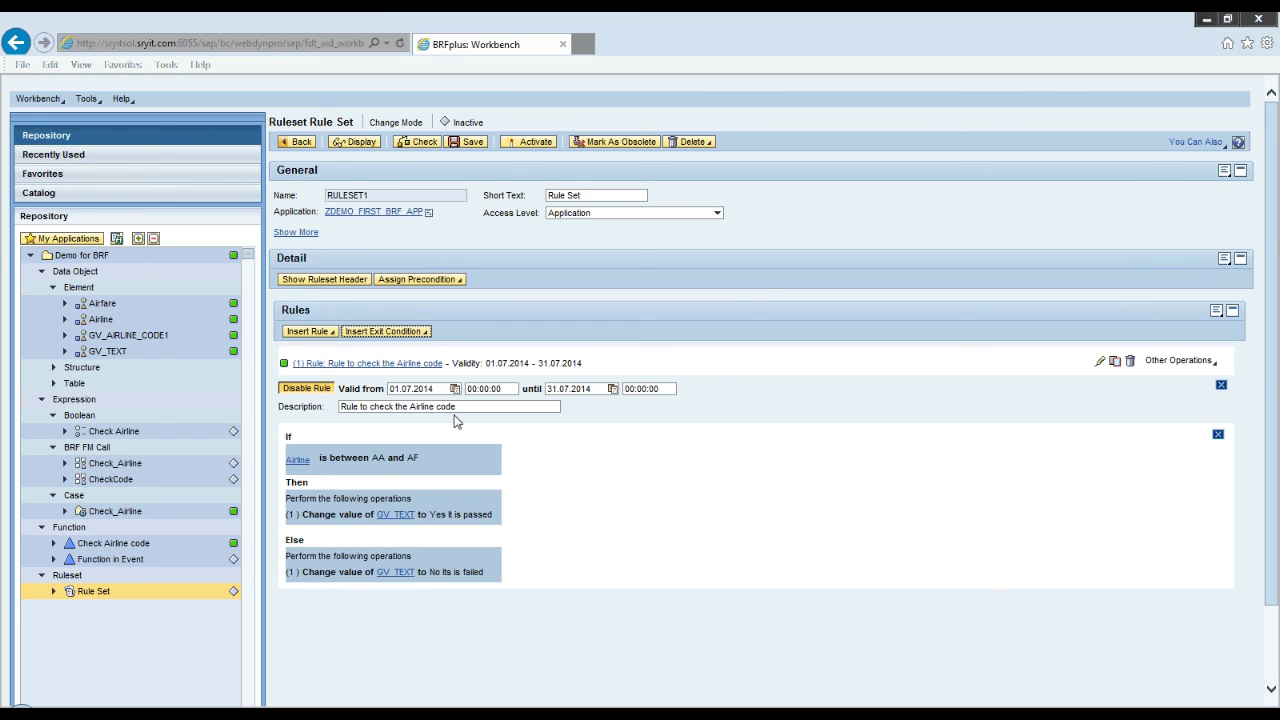
{"action": "left_click", "coordinate": [450, 389]}
{"action": "left_click", "coordinate": [596, 389]}
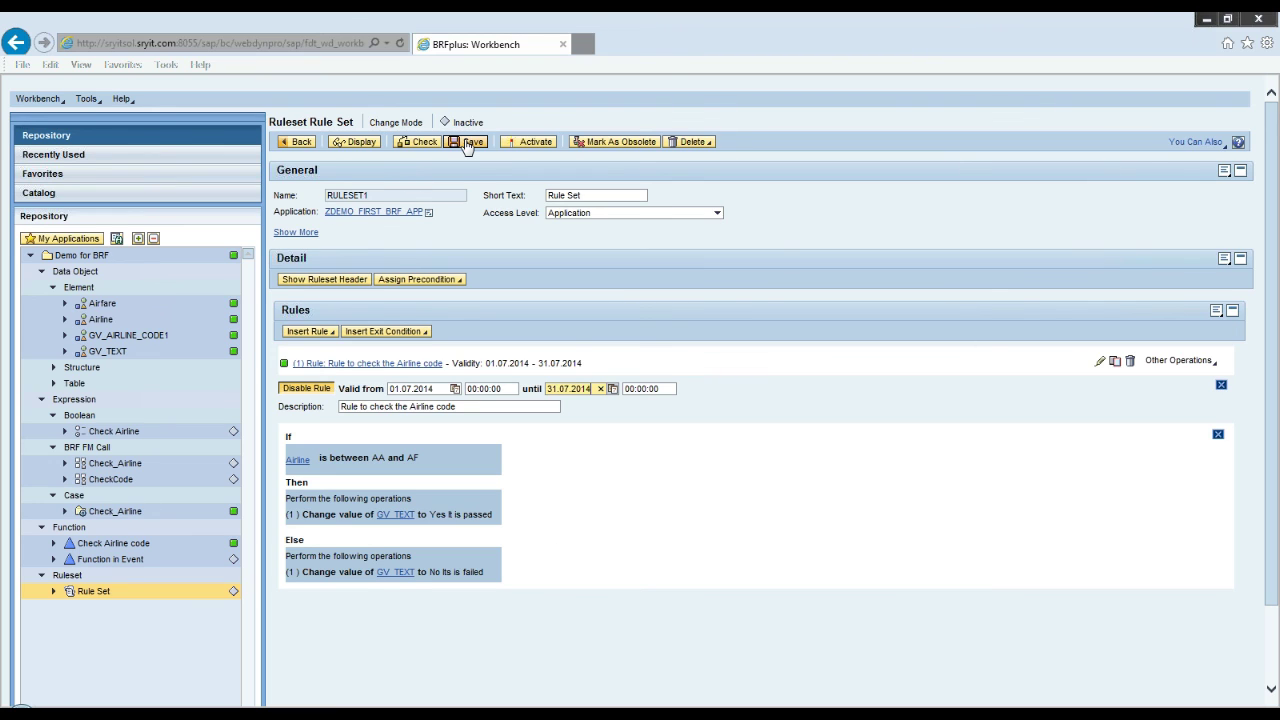
Step: Save RULESET1, try to activate it, and review the object named in the check errors
{"action": "left_click", "coordinate": [467, 143]}
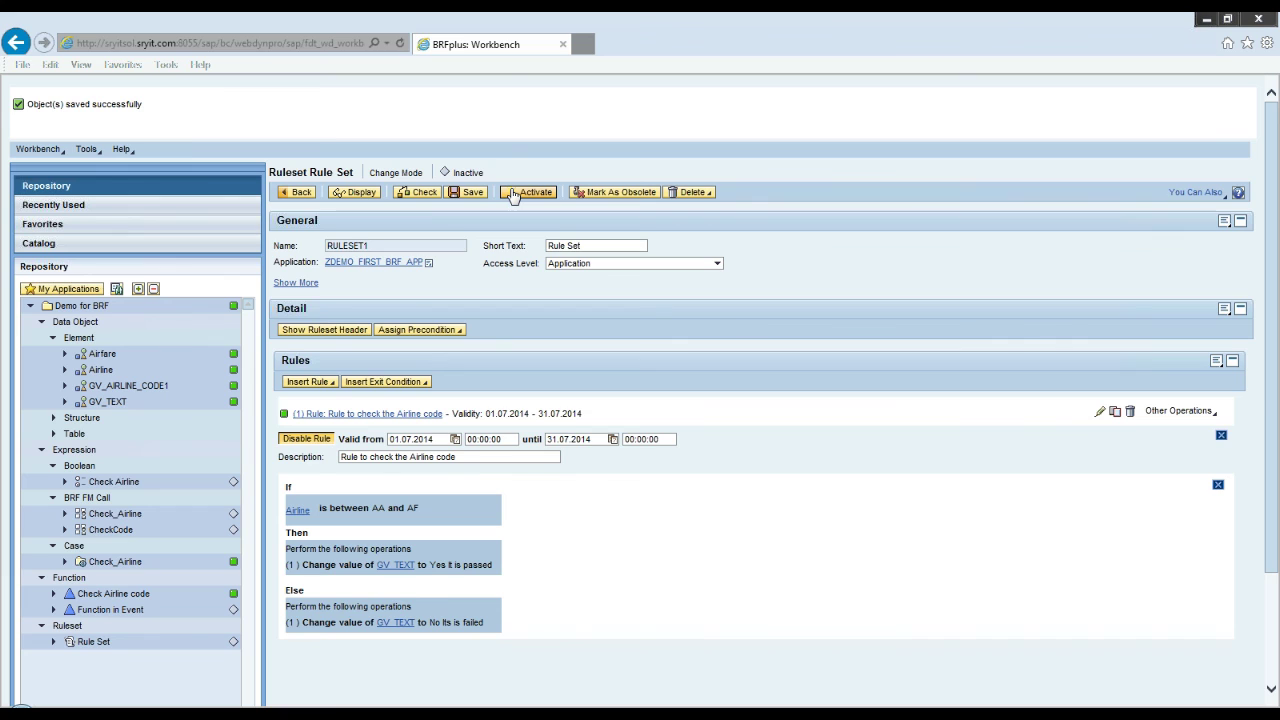
{"action": "left_click", "coordinate": [513, 192]}
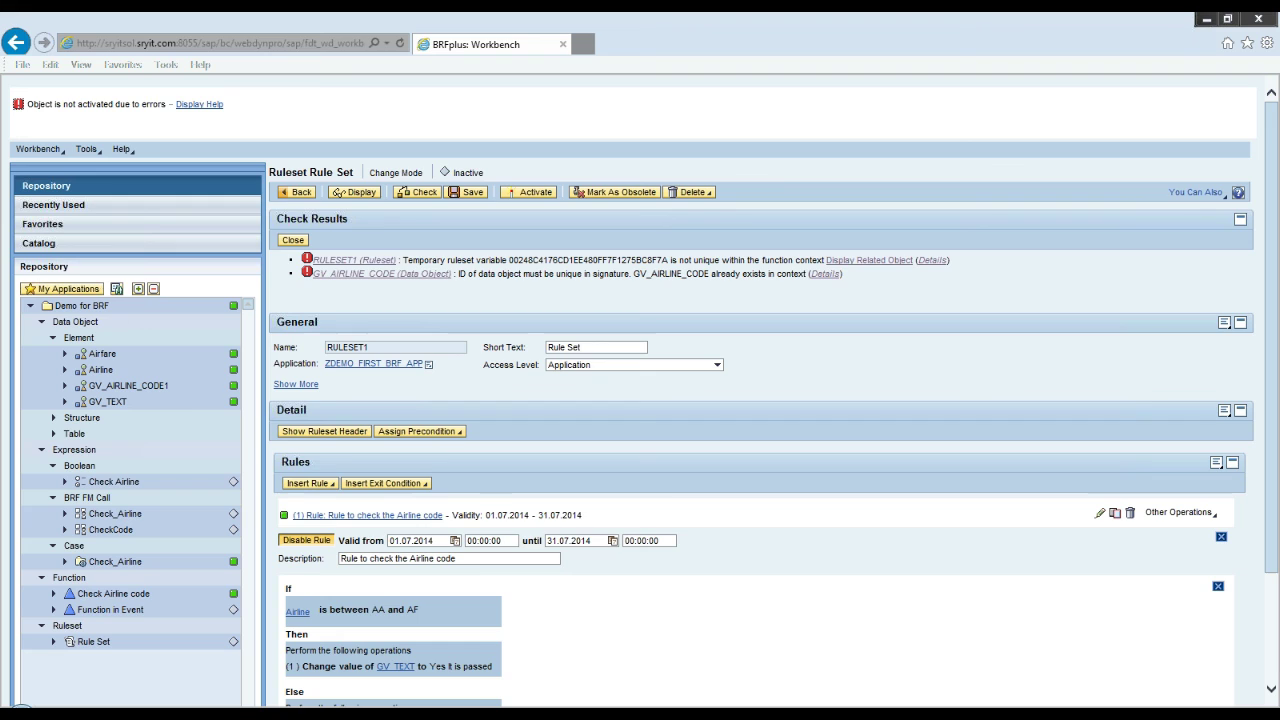
{"action": "left_click_drag", "start_coordinate": [633, 273], "coordinate": [711, 273]}
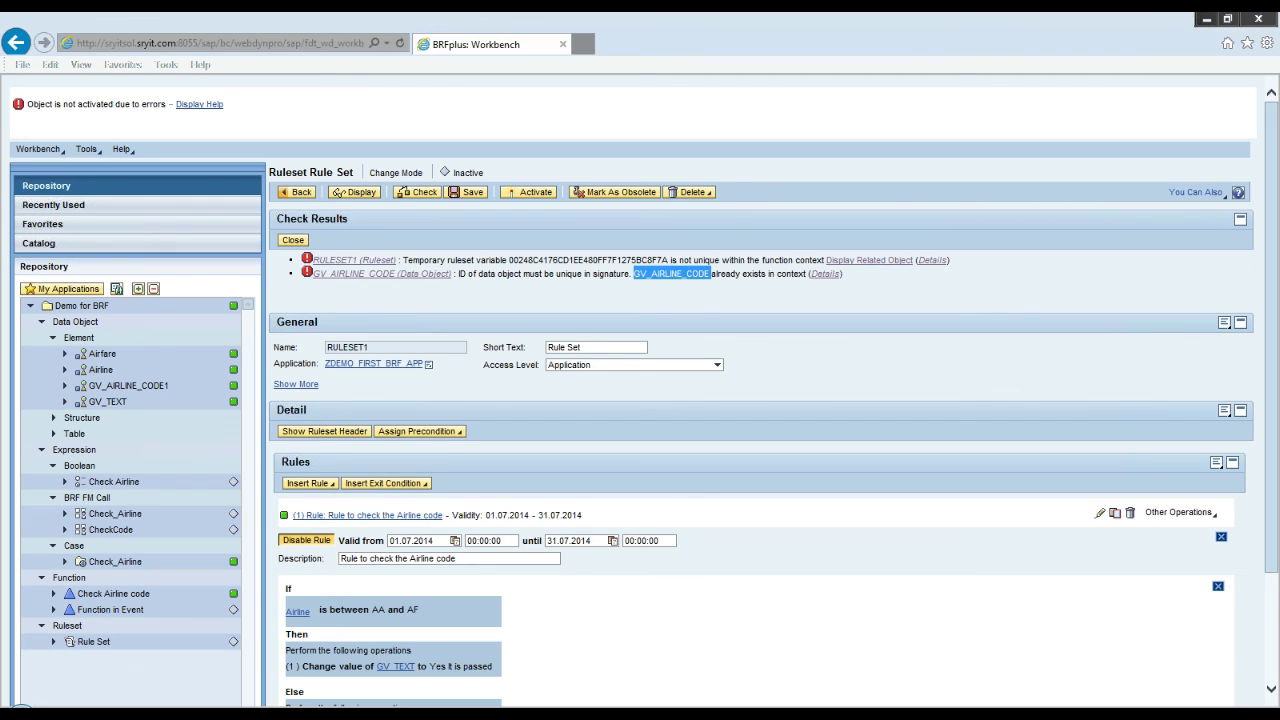
{"action": "left_click", "coordinate": [711, 273]}
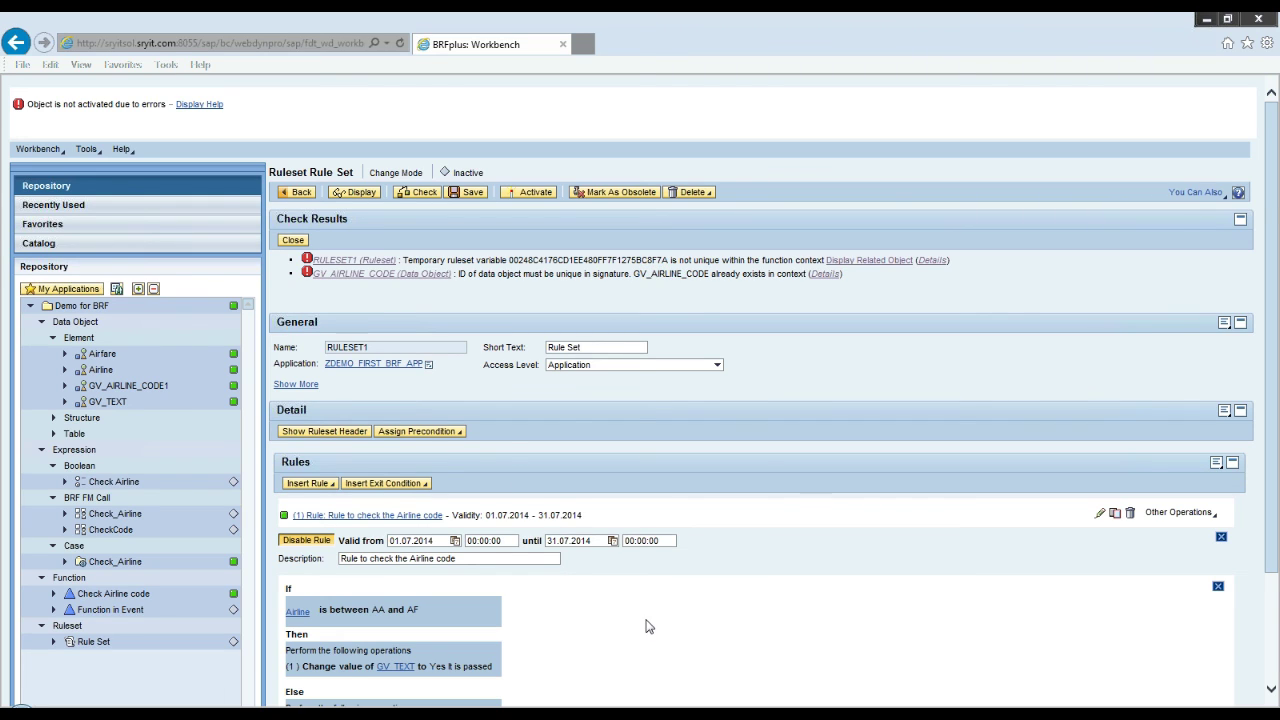
Step: Examine the Airline element used in the rule condition and the list of variables in the ruleset header
{"action": "scroll", "coordinate": [674, 637], "scroll_direction": "down", "scroll_amount": 3}
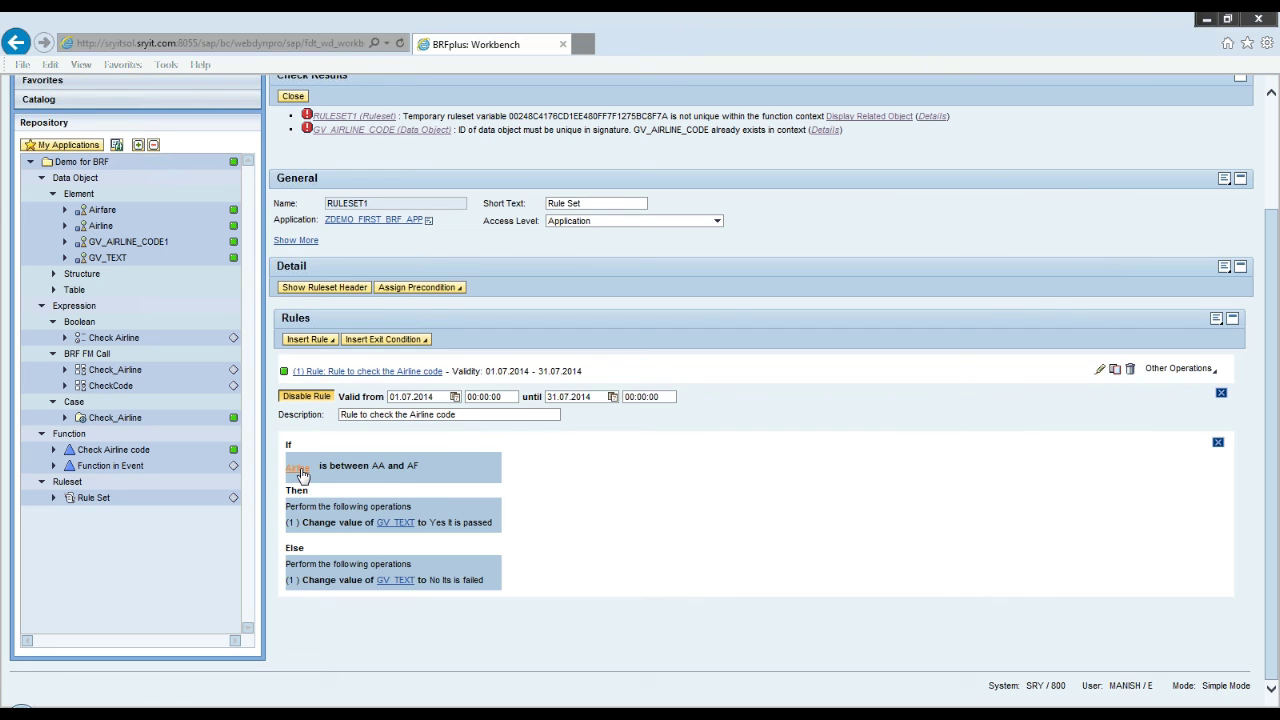
{"action": "left_click", "coordinate": [302, 472]}
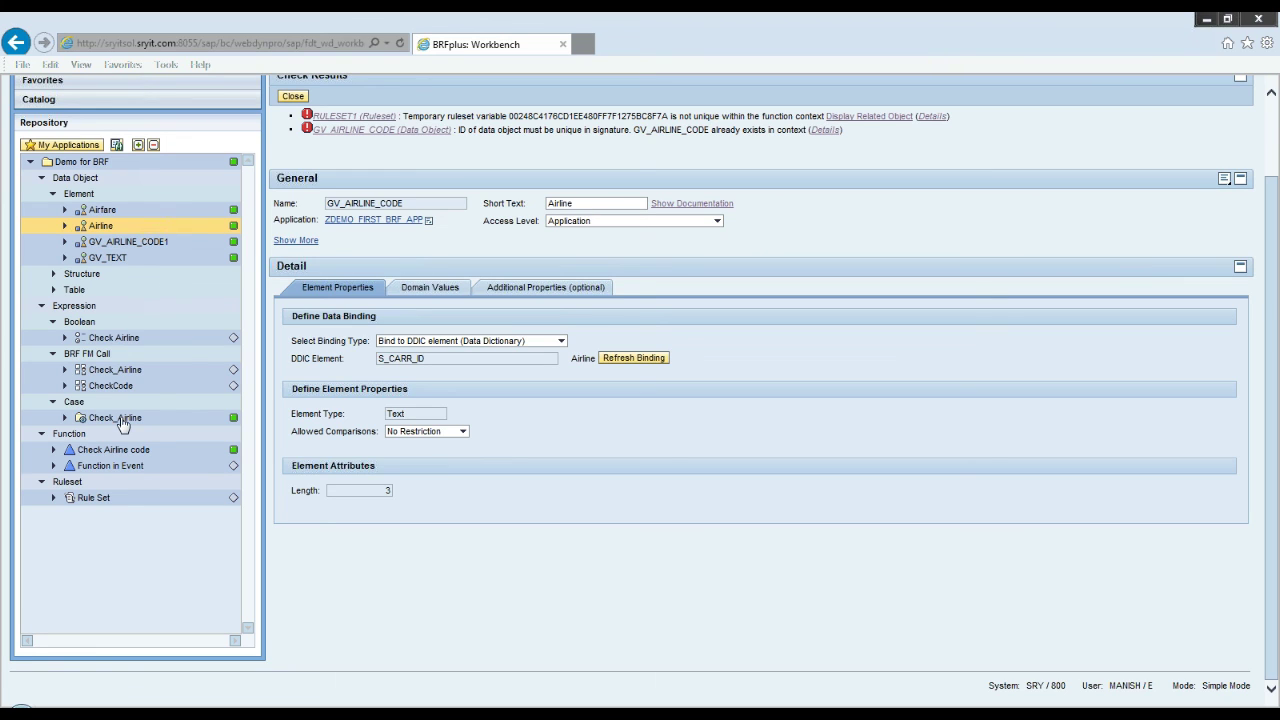
{"action": "left_click", "coordinate": [93, 497]}
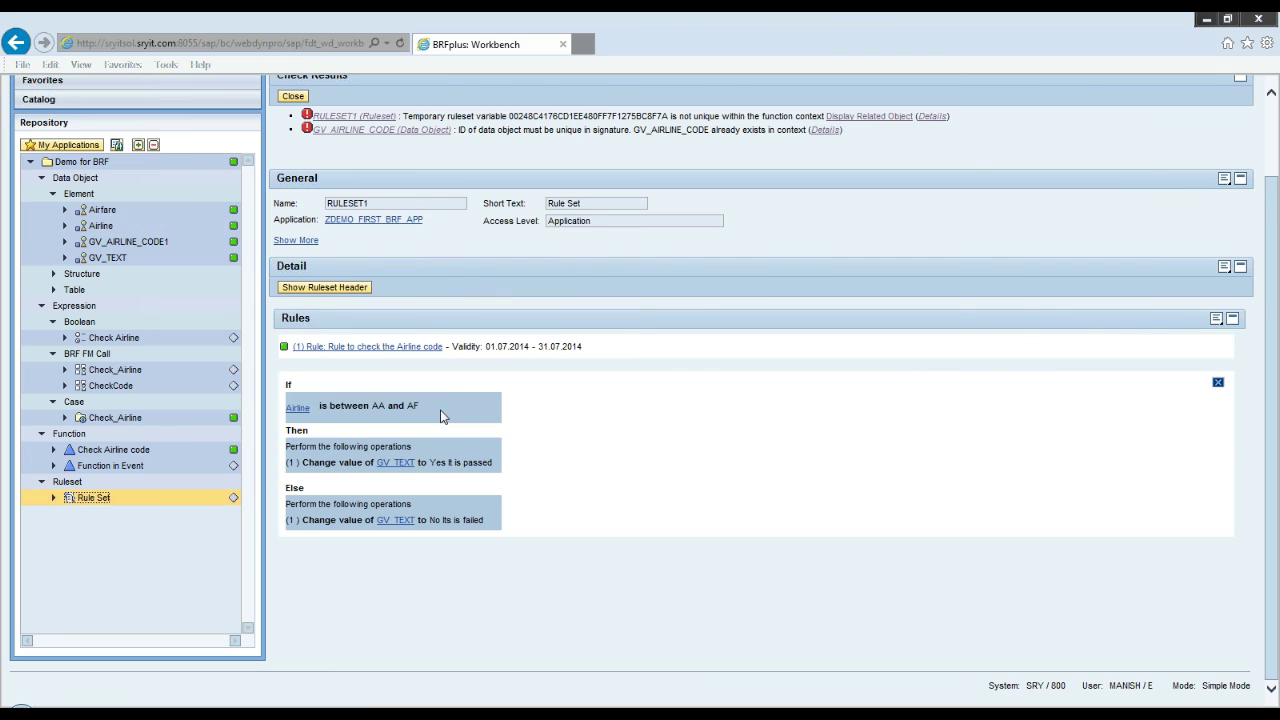
{"action": "left_click", "coordinate": [342, 288]}
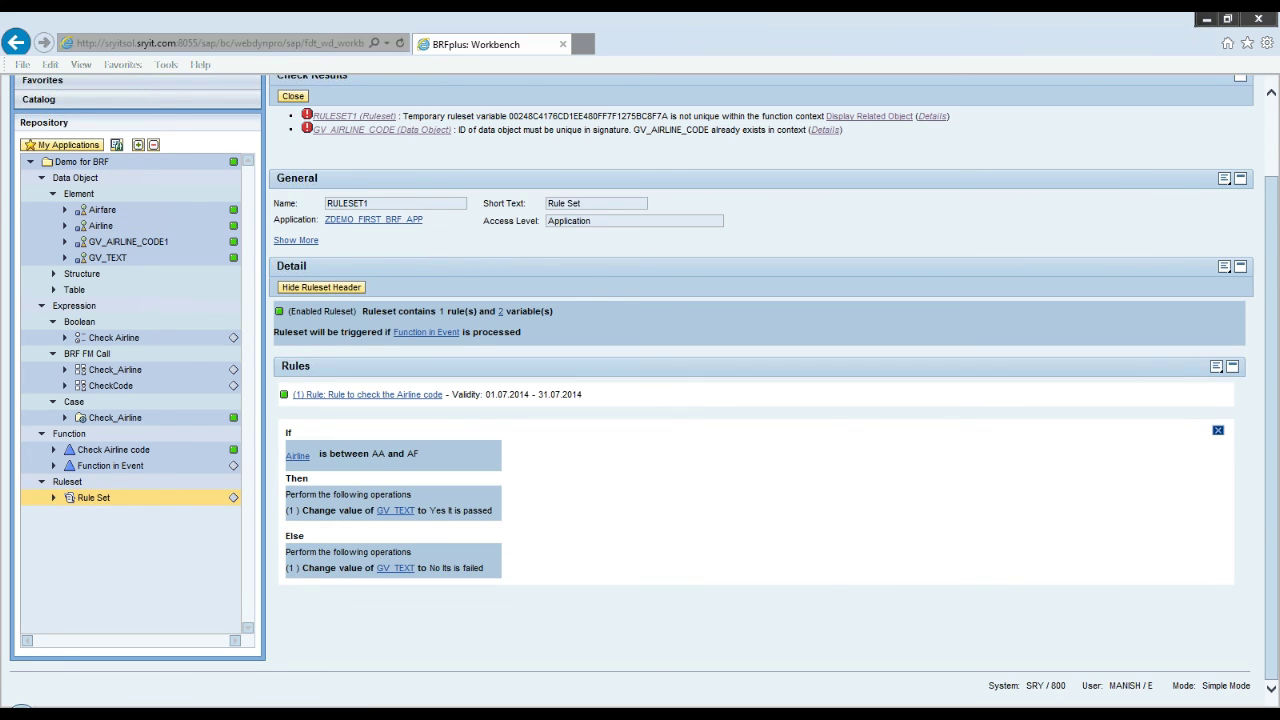
{"action": "left_click", "coordinate": [501, 313]}
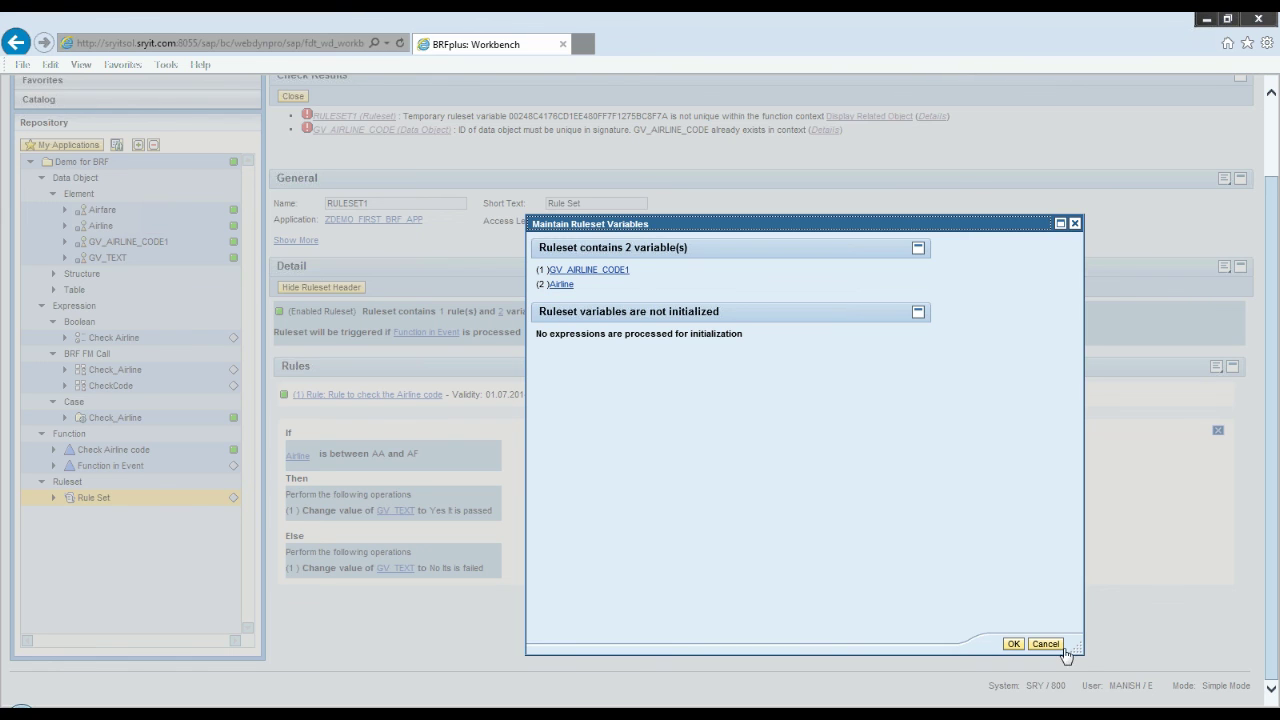
{"action": "key", "text": "Escape"}
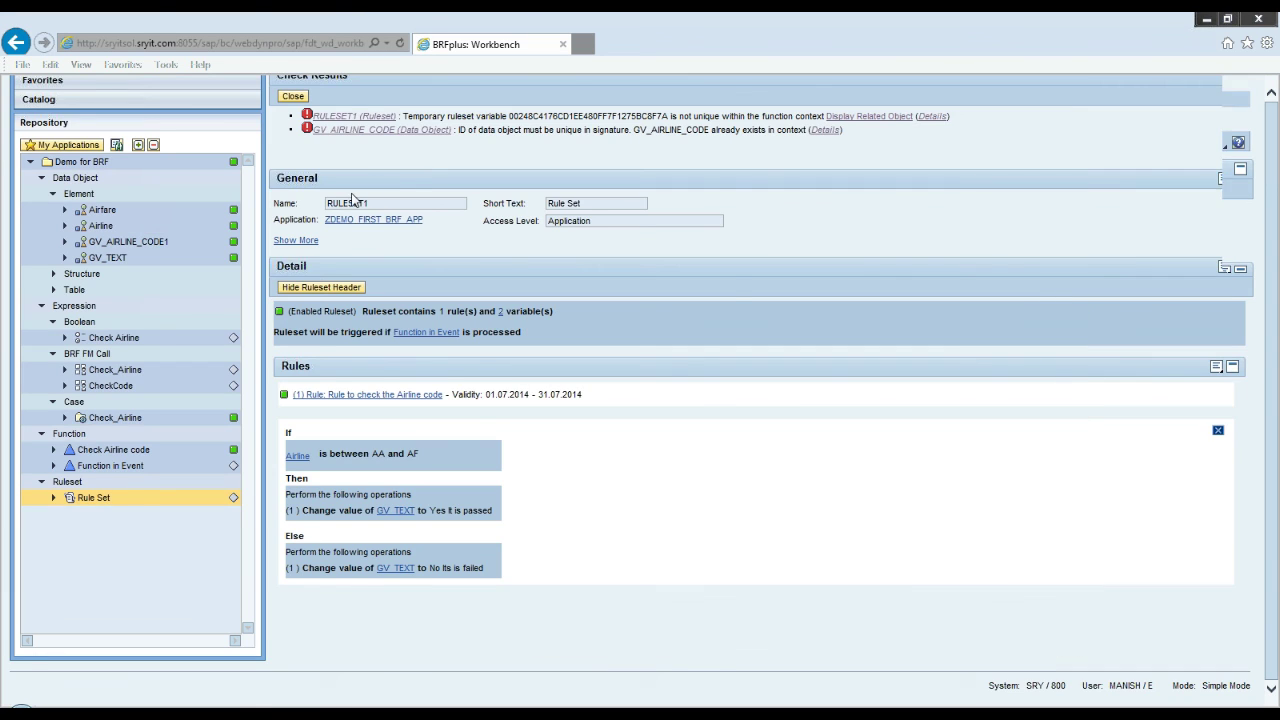
Step: Remove the variables Airline and GV_AIRLINE_CODE1 from the ruleset and confirm the change
{"action": "scroll", "coordinate": [345, 155], "scroll_direction": "up", "scroll_amount": 2}
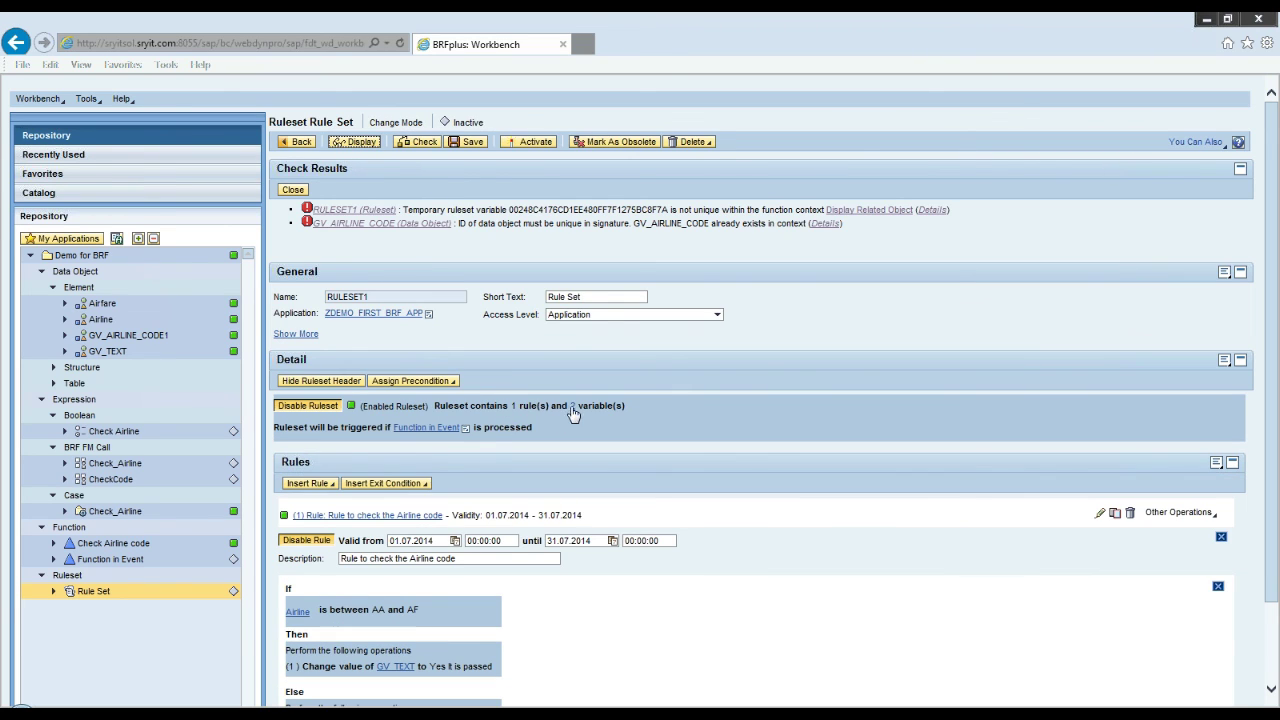
{"action": "left_click", "coordinate": [572, 407]}
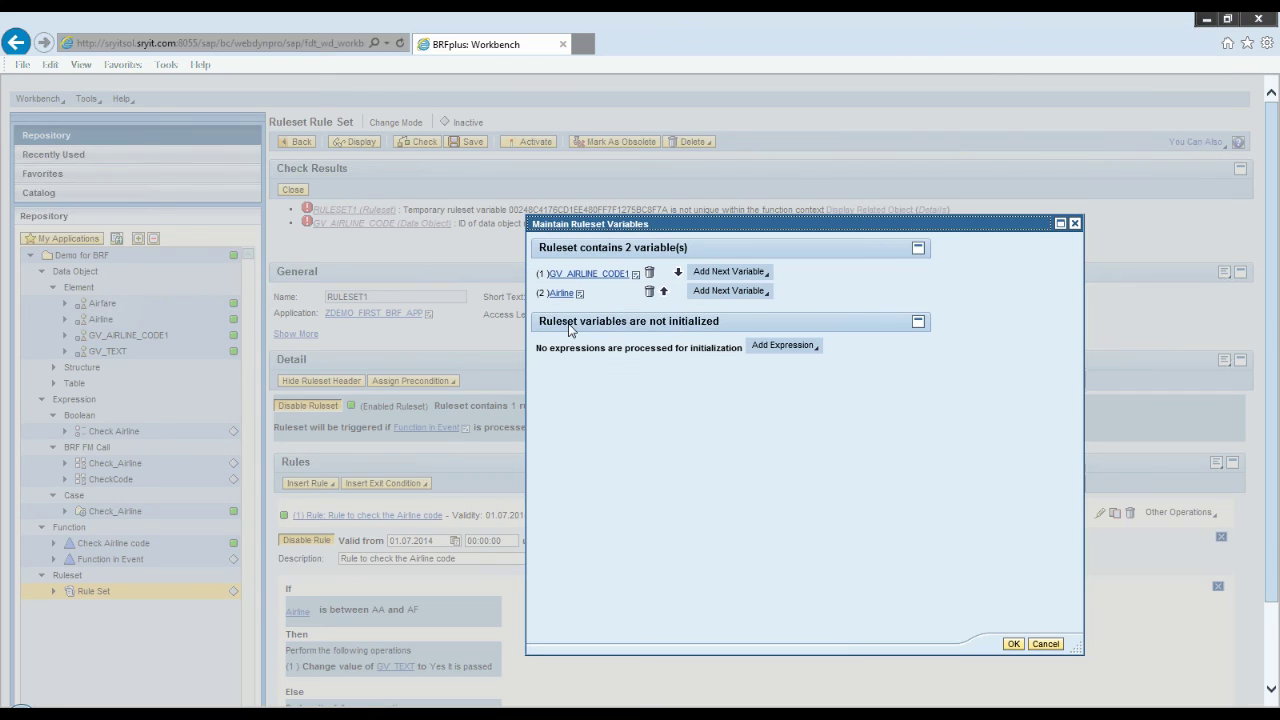
{"action": "left_click", "coordinate": [648, 292]}
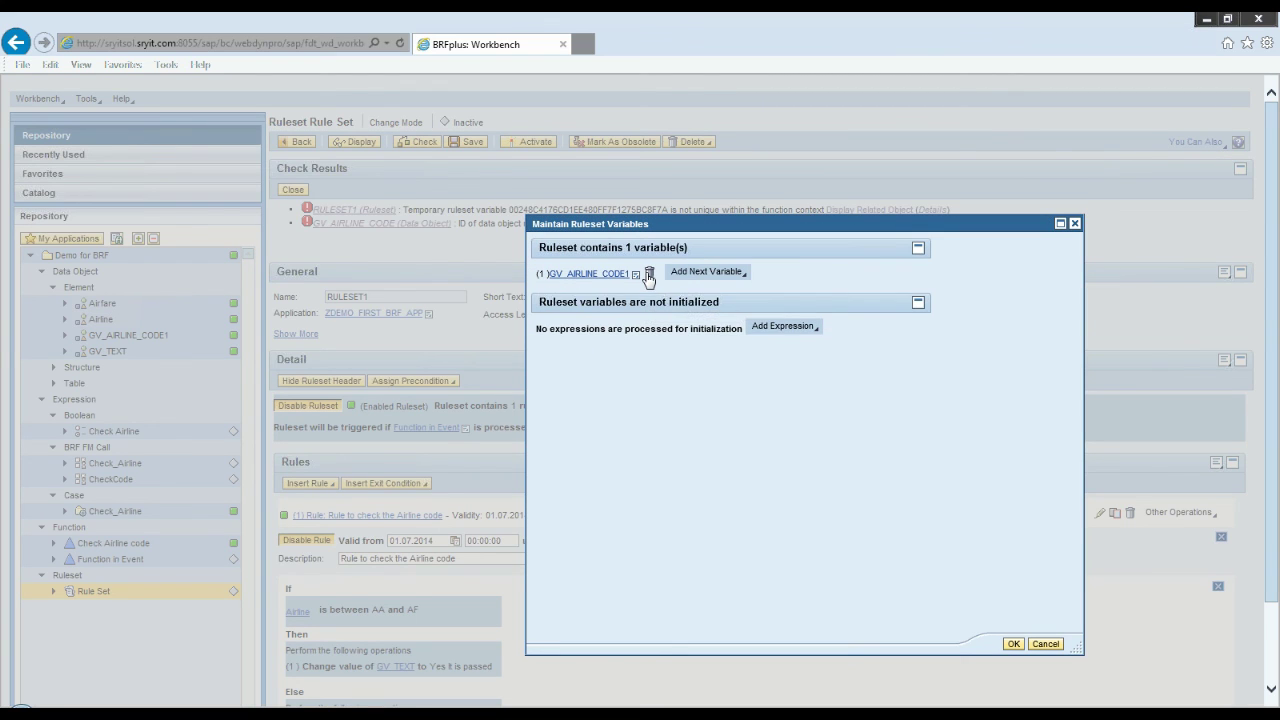
{"action": "left_click", "coordinate": [649, 273]}
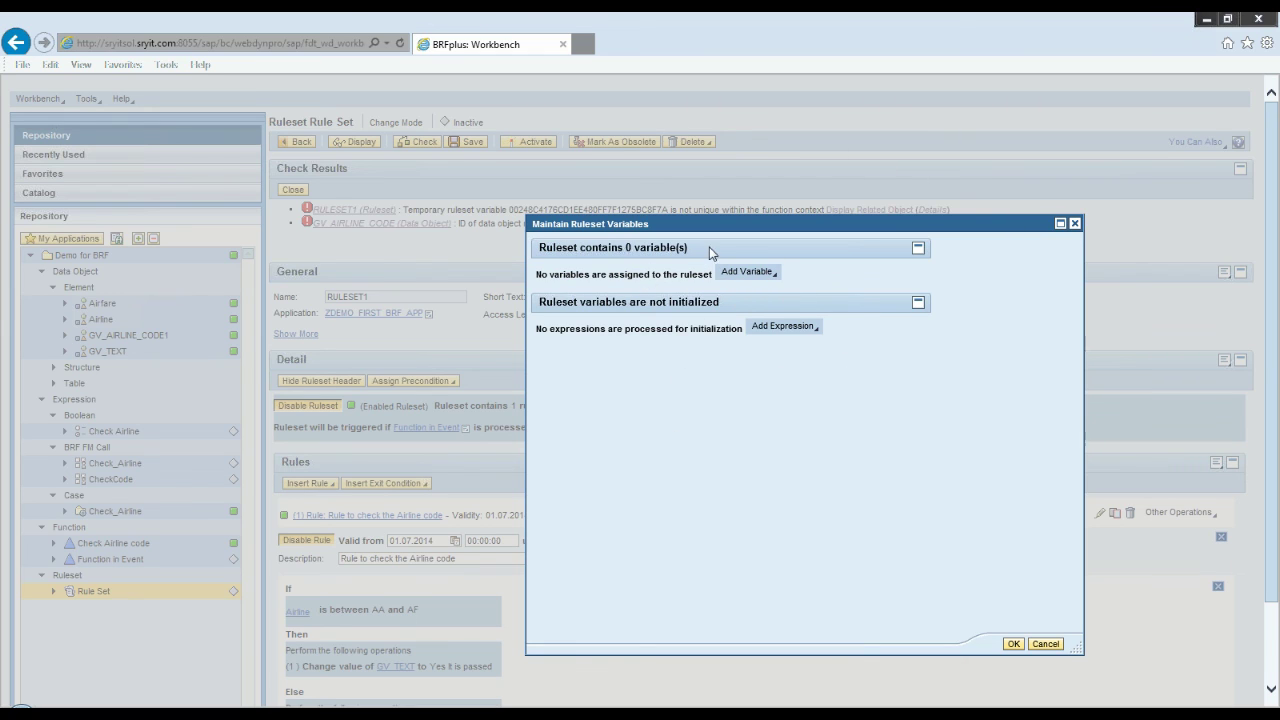
{"action": "left_click", "coordinate": [1015, 644]}
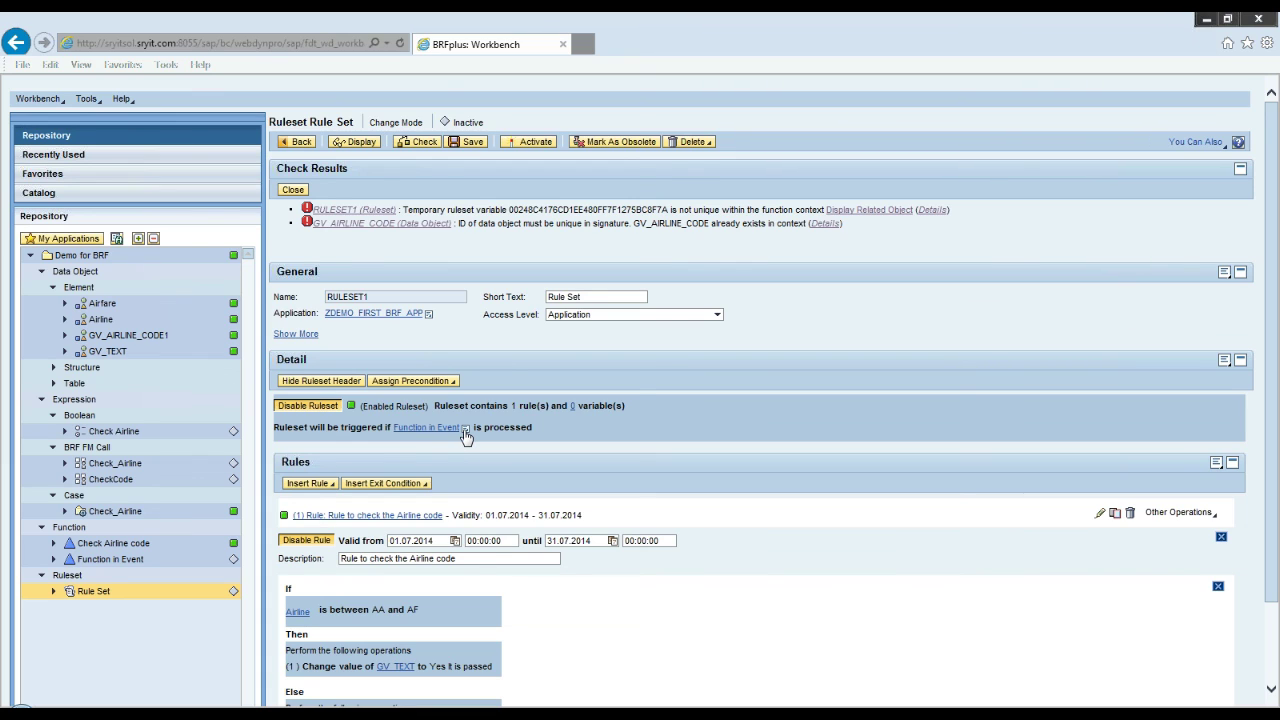
Step: Save and check the ruleset, and activate it together with its referenced objects
{"action": "left_click", "coordinate": [465, 428]}
{"action": "left_click", "coordinate": [420, 143]}
{"action": "left_click", "coordinate": [422, 143]}
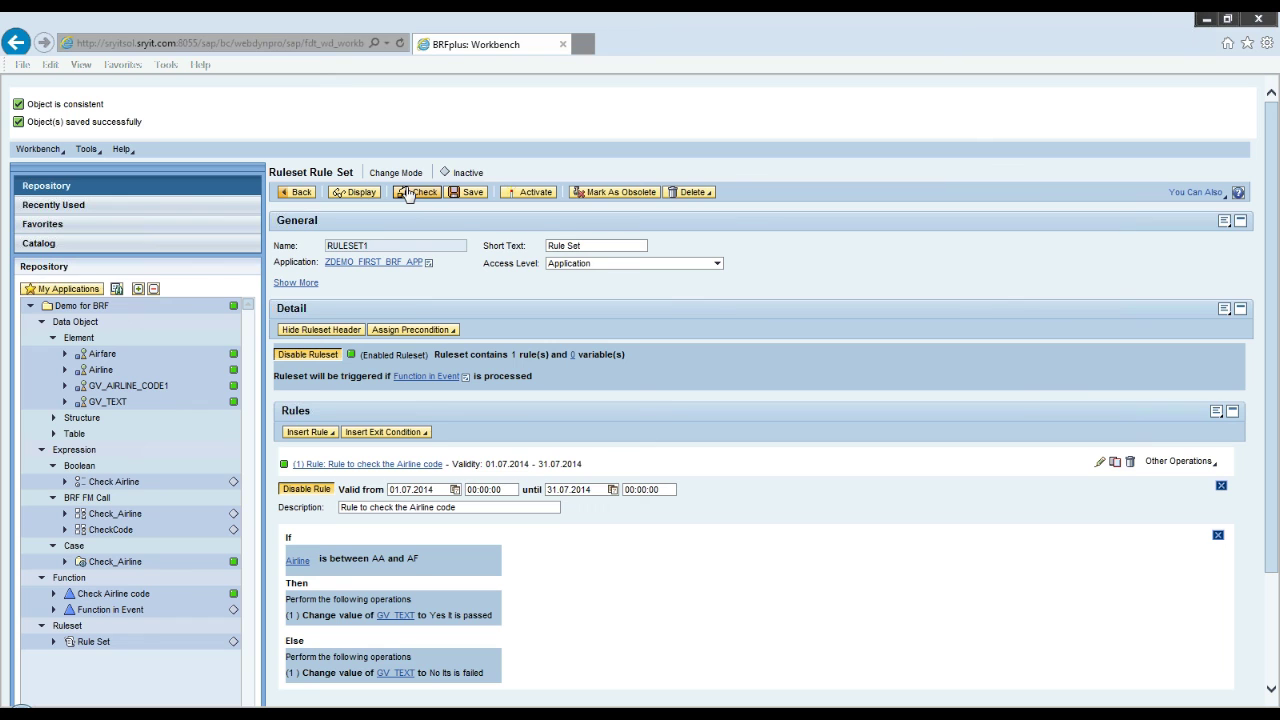
{"action": "left_click", "coordinate": [407, 193]}
{"action": "left_click", "coordinate": [514, 193]}
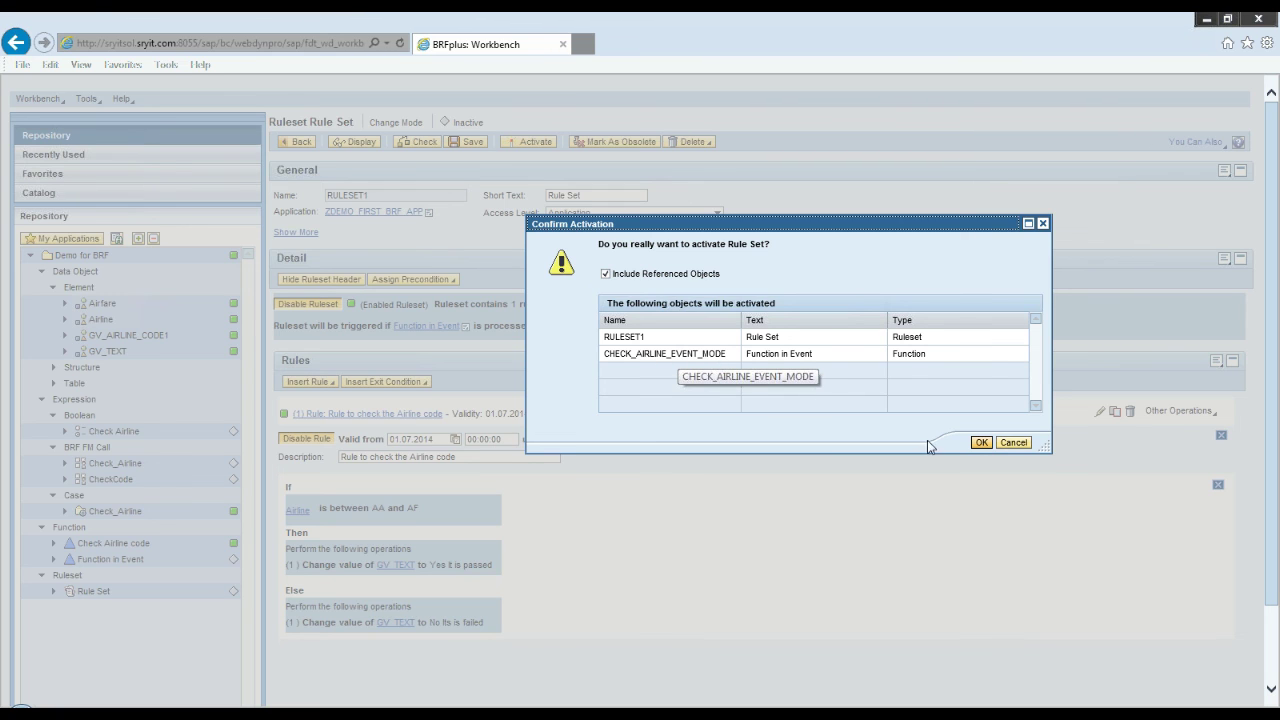
{"action": "left_click", "coordinate": [980, 443]}
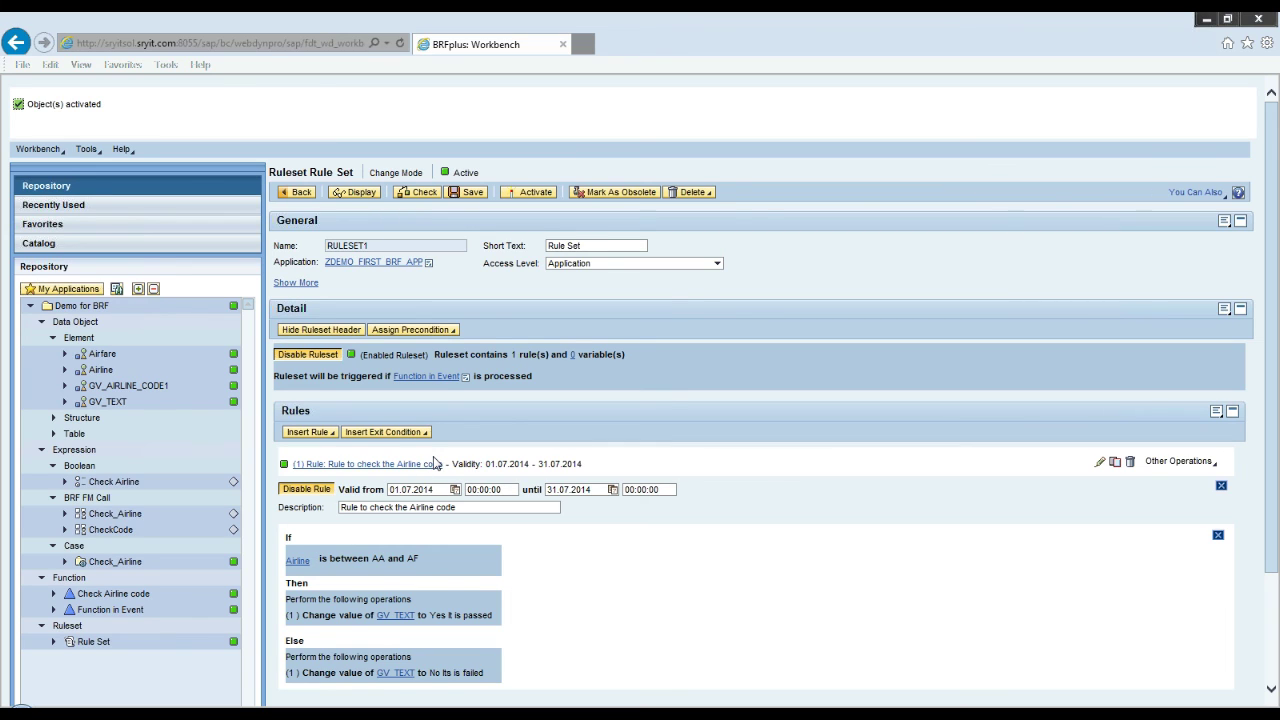
Step: Run a simulation of the Function in Event with the airline code AC, showing only the result
{"action": "left_click", "coordinate": [124, 613]}
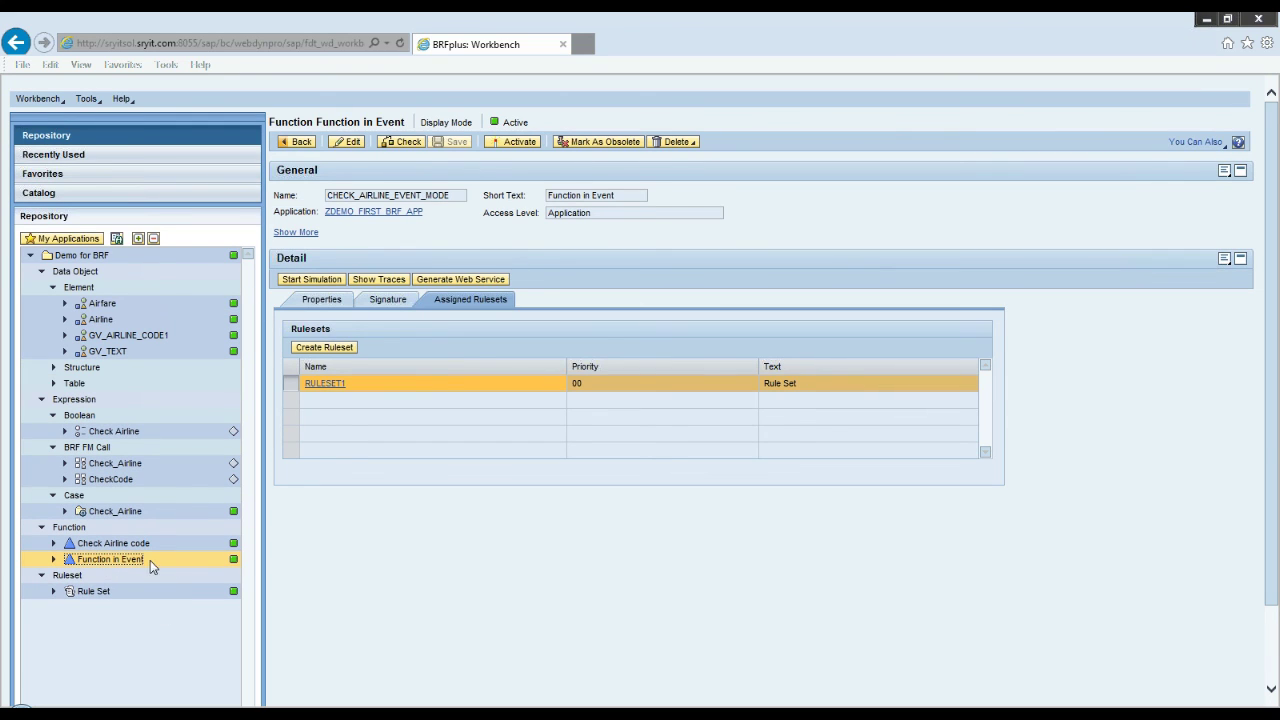
{"action": "left_click", "coordinate": [335, 282]}
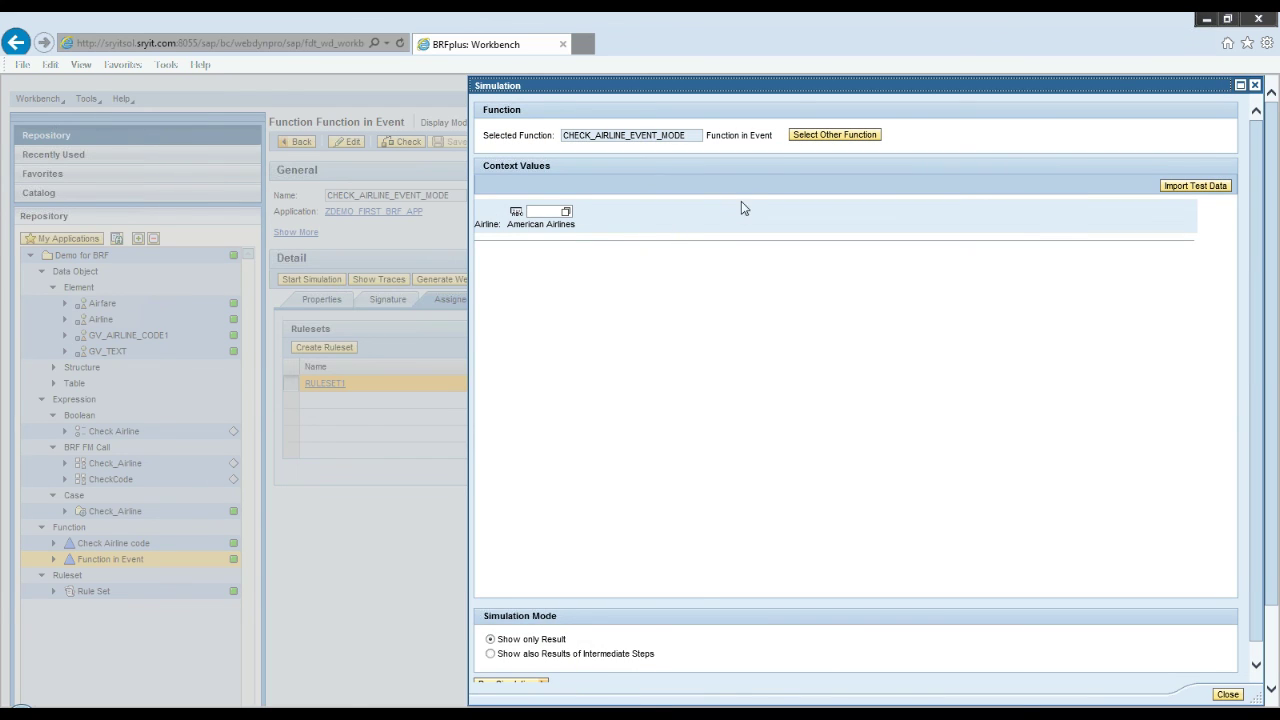
{"action": "left_click_drag", "start_coordinate": [798, 94], "coordinate": [603, 88]}
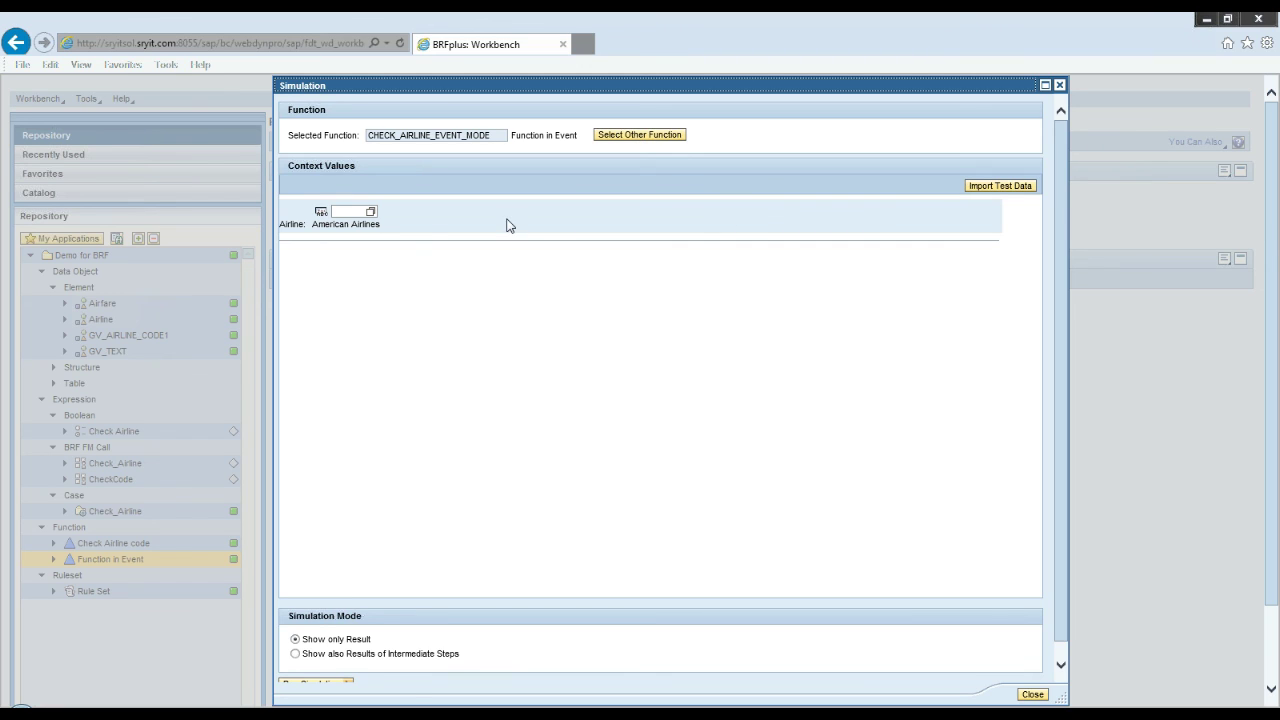
{"action": "left_click", "coordinate": [371, 213]}
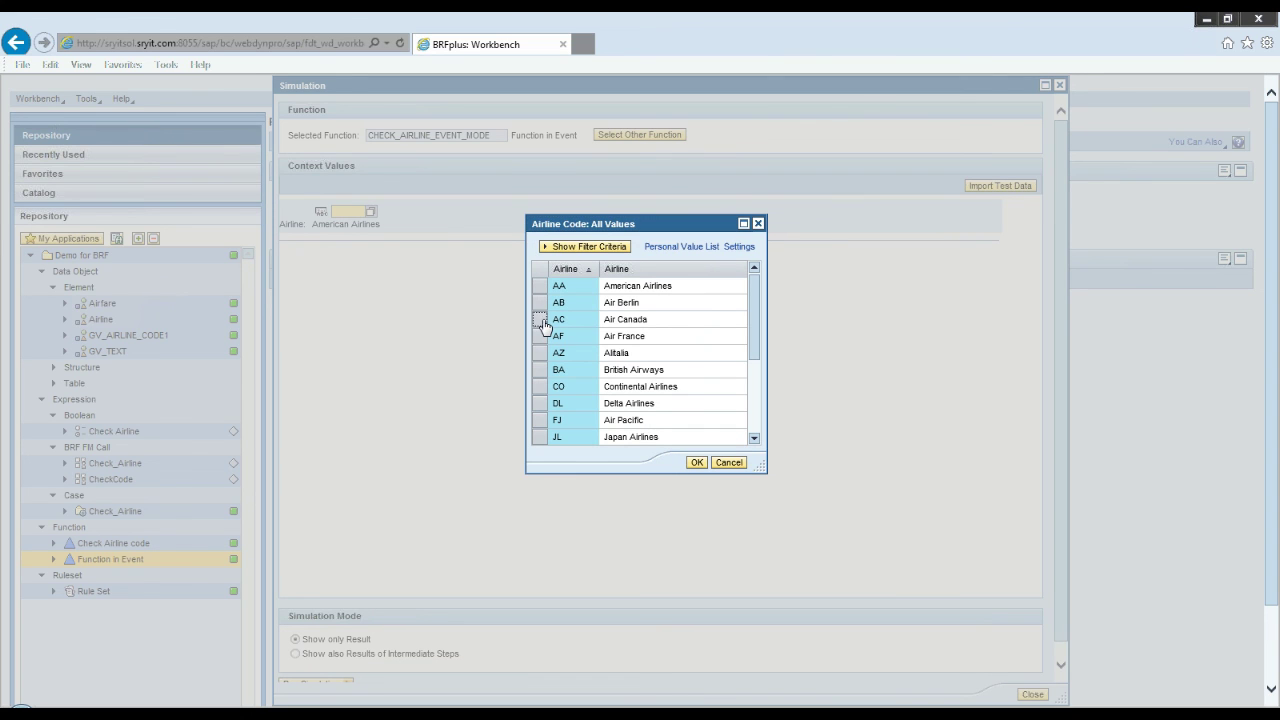
{"action": "left_click", "coordinate": [562, 321]}
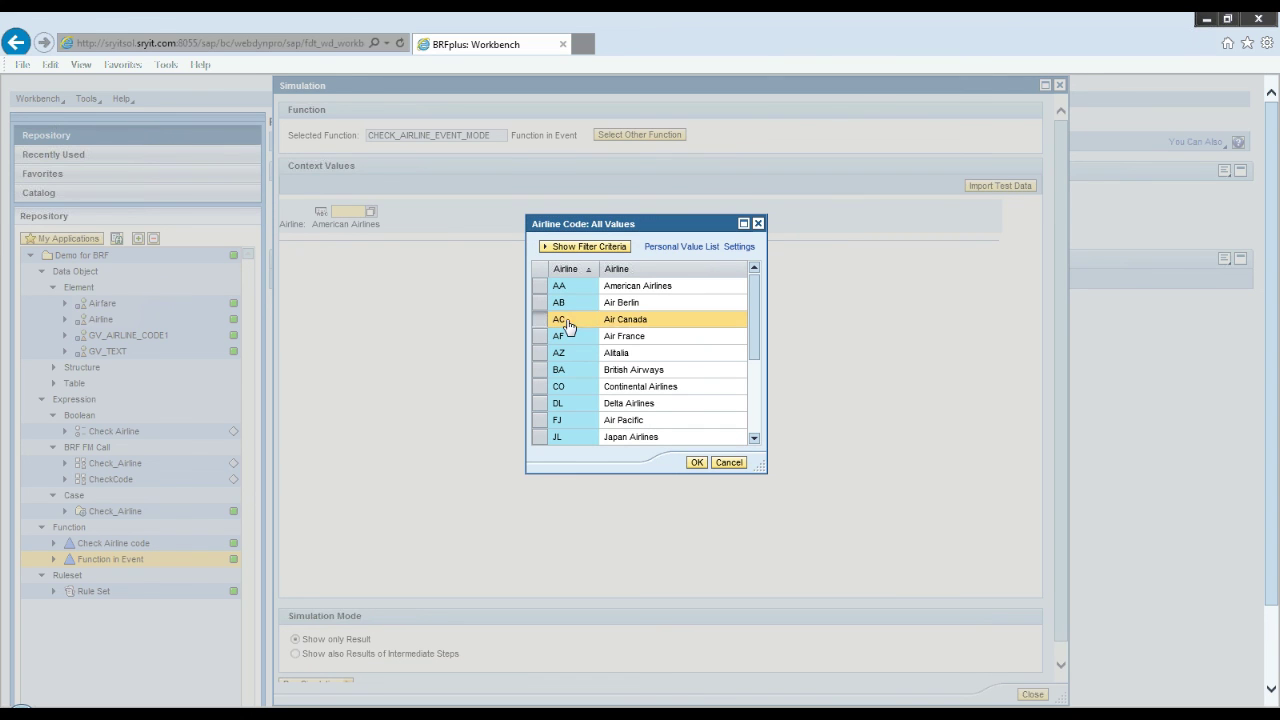
{"action": "left_click", "coordinate": [696, 463]}
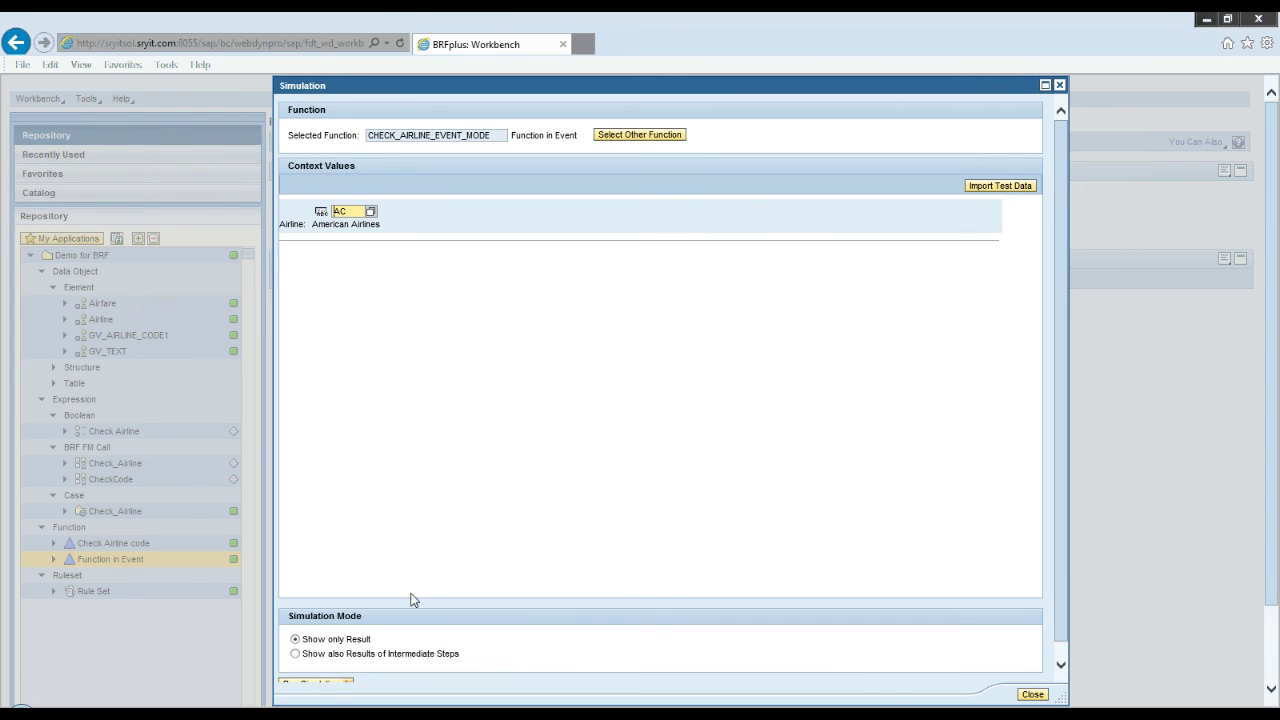
{"action": "left_click", "coordinate": [330, 684]}
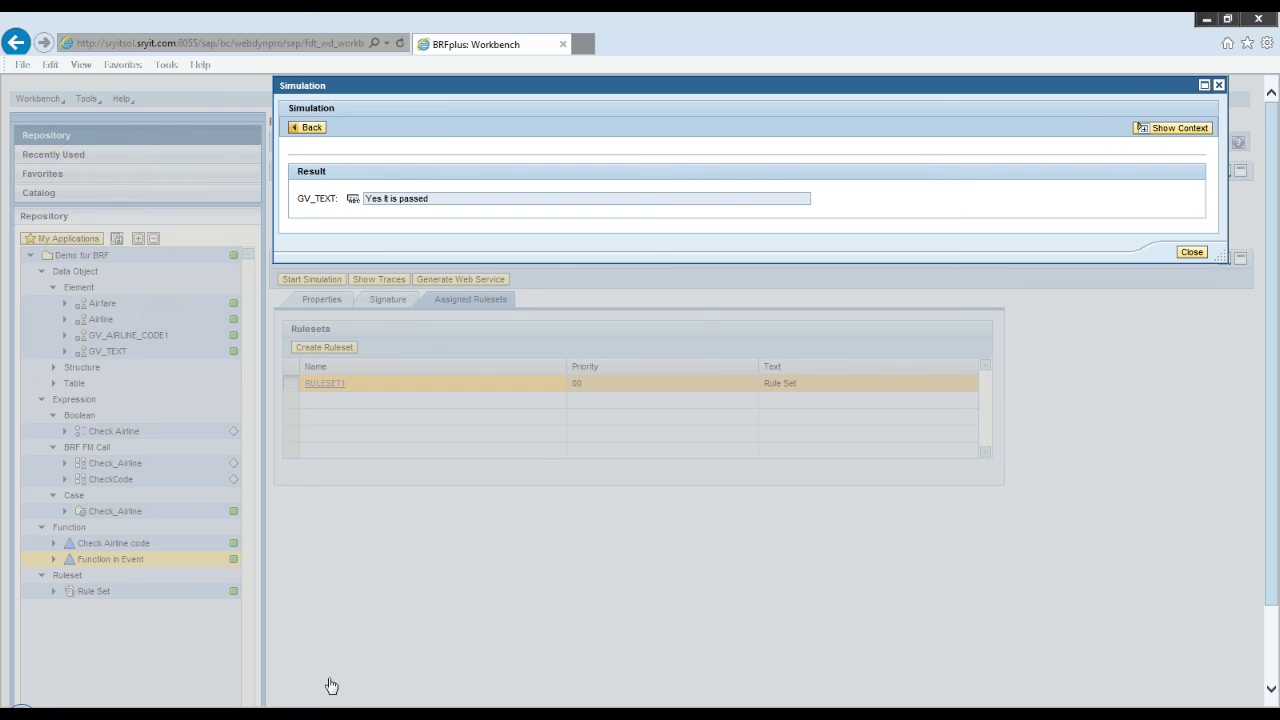
Step: Review the GV_TEXT result of the simulation and close it
{"action": "left_click_drag", "start_coordinate": [455, 203], "coordinate": [366, 208]}
{"action": "left_click_drag", "start_coordinate": [457, 206], "coordinate": [363, 203]}
{"action": "left_click_drag", "start_coordinate": [457, 203], "coordinate": [351, 203]}
{"action": "left_click_drag", "start_coordinate": [455, 204], "coordinate": [360, 206]}
{"action": "left_click", "coordinate": [1191, 251]}
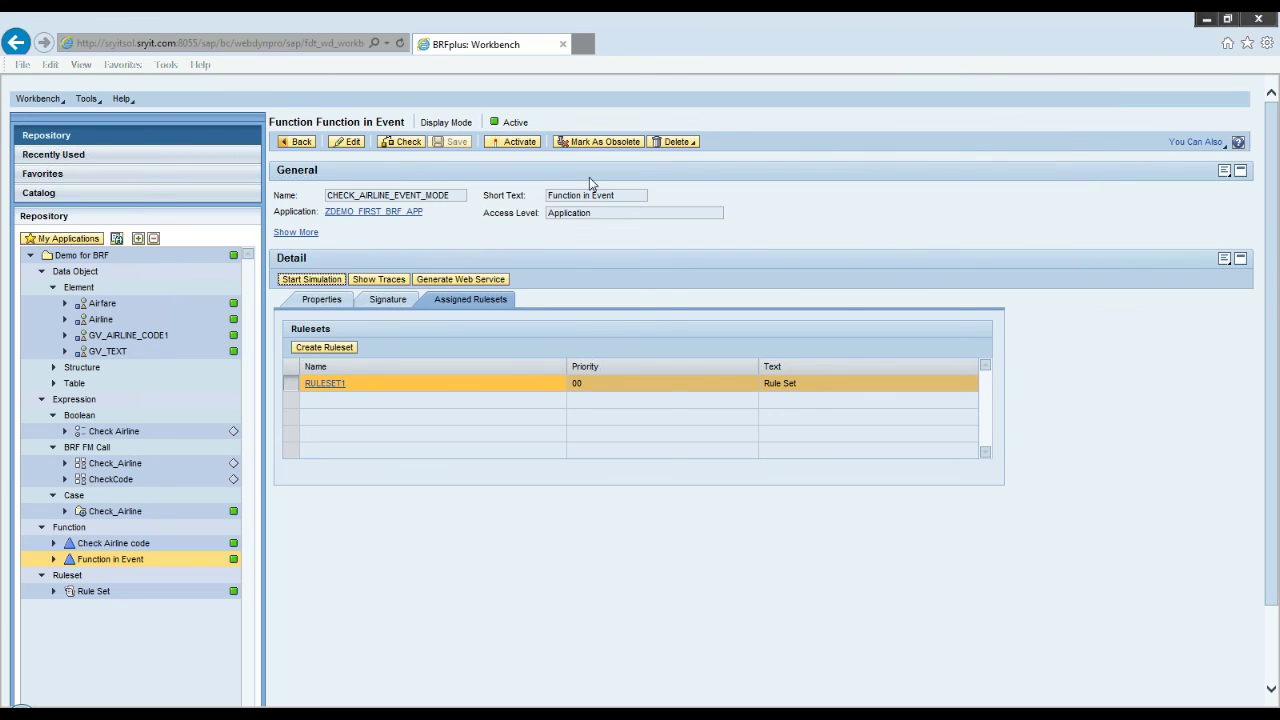
Step: Simulate the event function again with airline code LH, including the results of intermediate steps
{"action": "left_click", "coordinate": [330, 282]}
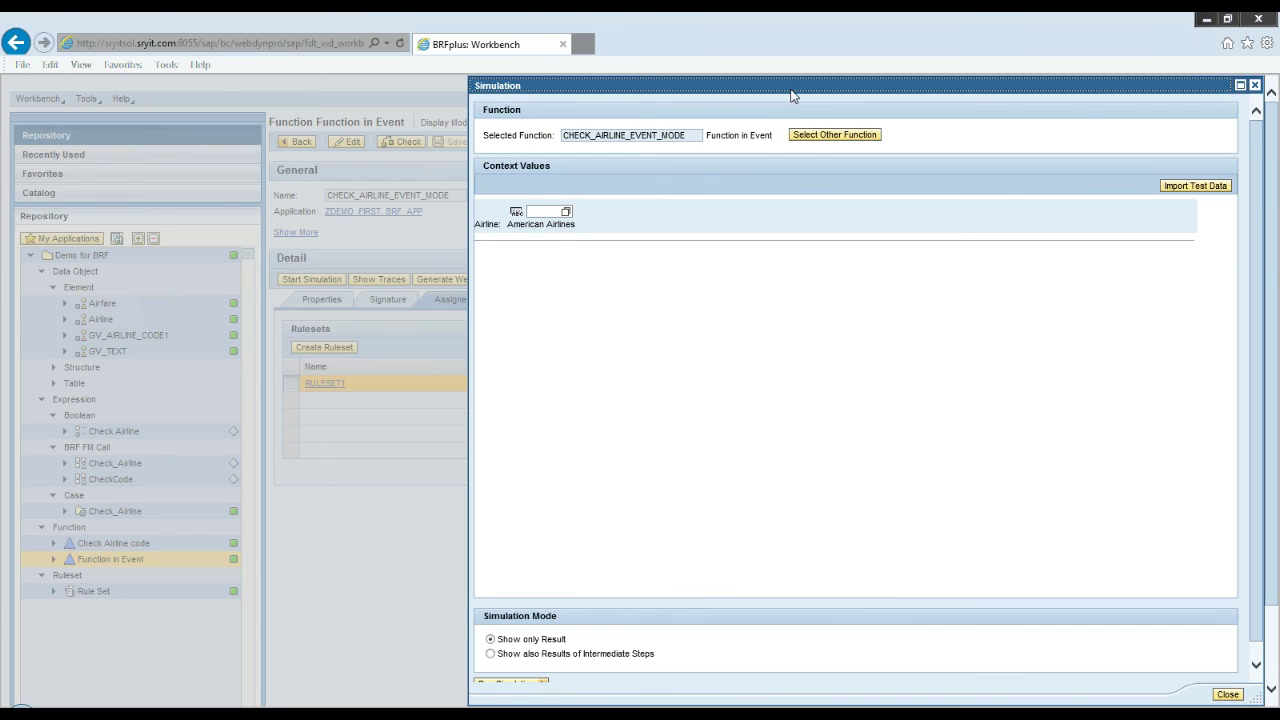
{"action": "left_click_drag", "start_coordinate": [795, 88], "coordinate": [577, 44]}
{"action": "left_click", "coordinate": [330, 211]}
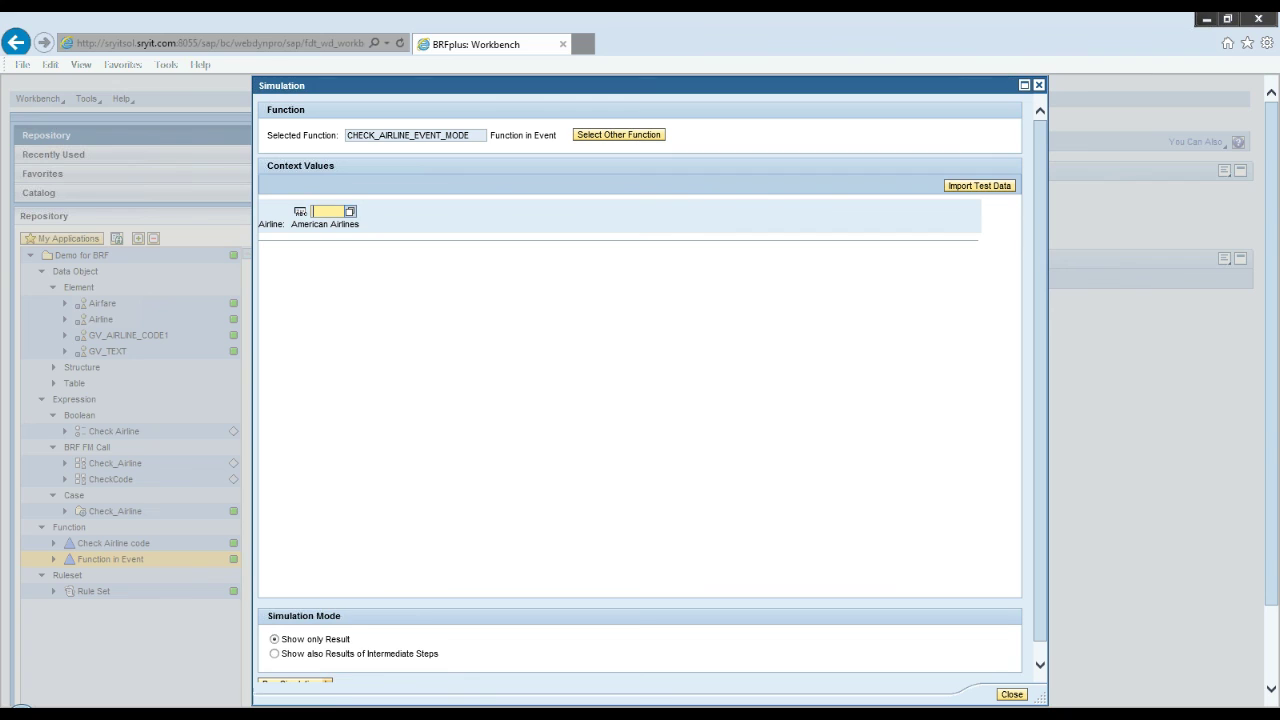
{"action": "type", "text": "LH"}
{"action": "left_click", "coordinate": [302, 653]}
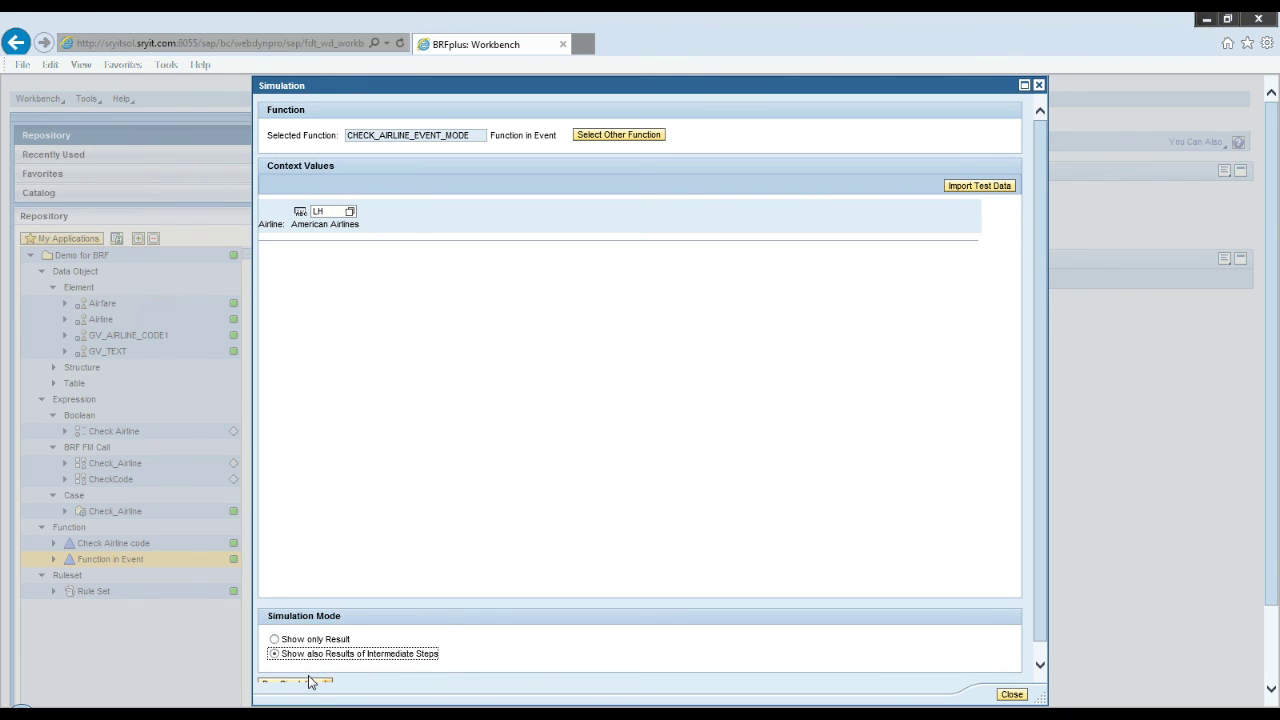
{"action": "left_click", "coordinate": [313, 686]}
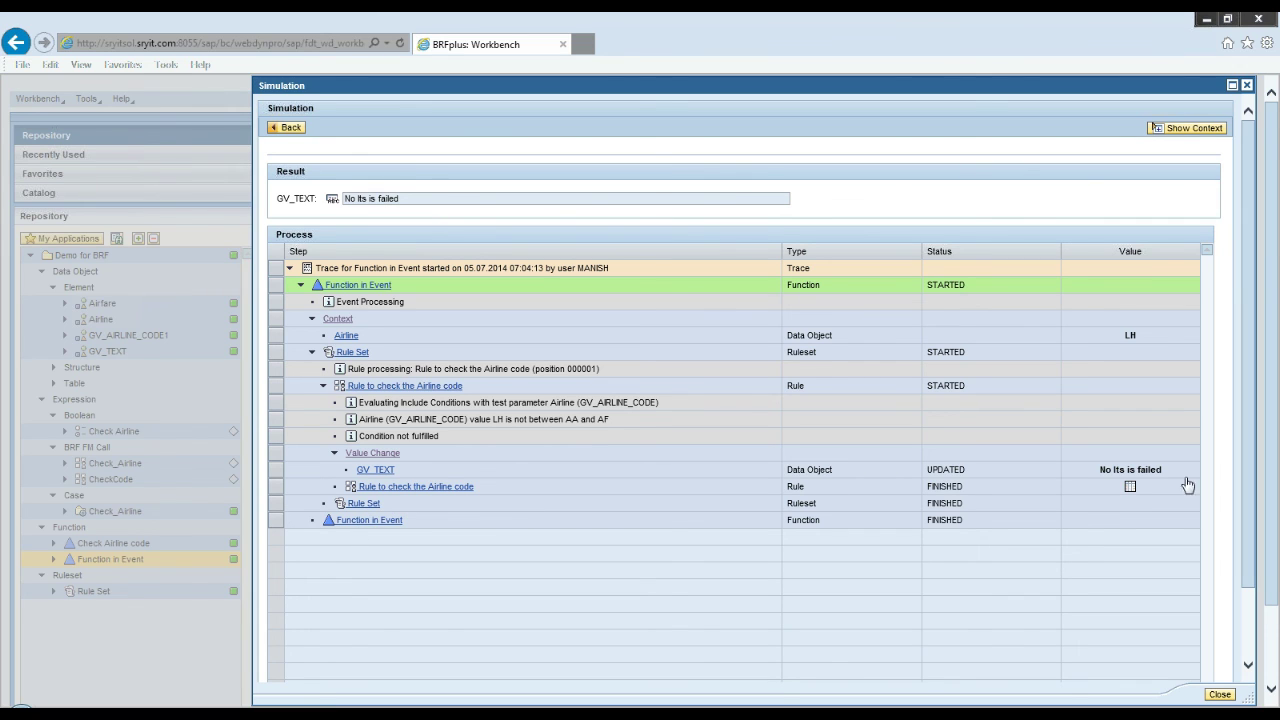
Step: Examine the GV_TEXT value change in the process trace and the overall result, and close the simulation
{"action": "left_click", "coordinate": [1150, 475]}
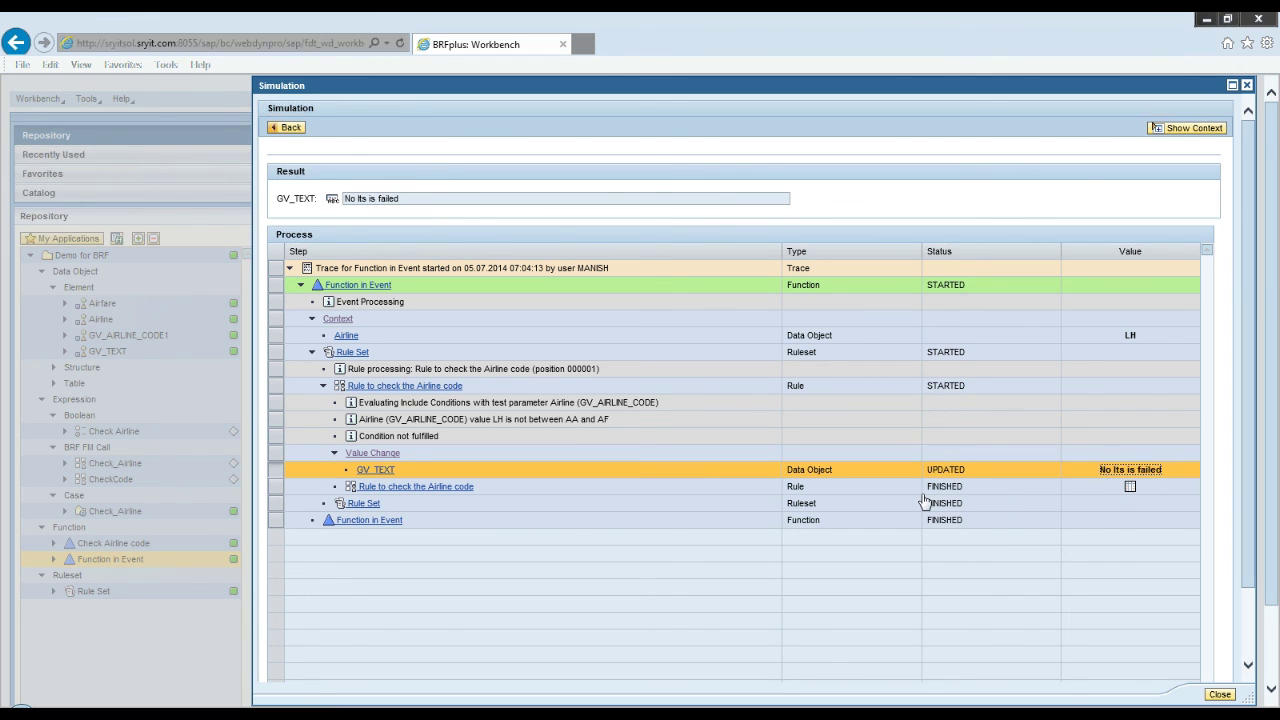
{"action": "left_click_drag", "start_coordinate": [417, 207], "coordinate": [338, 205]}
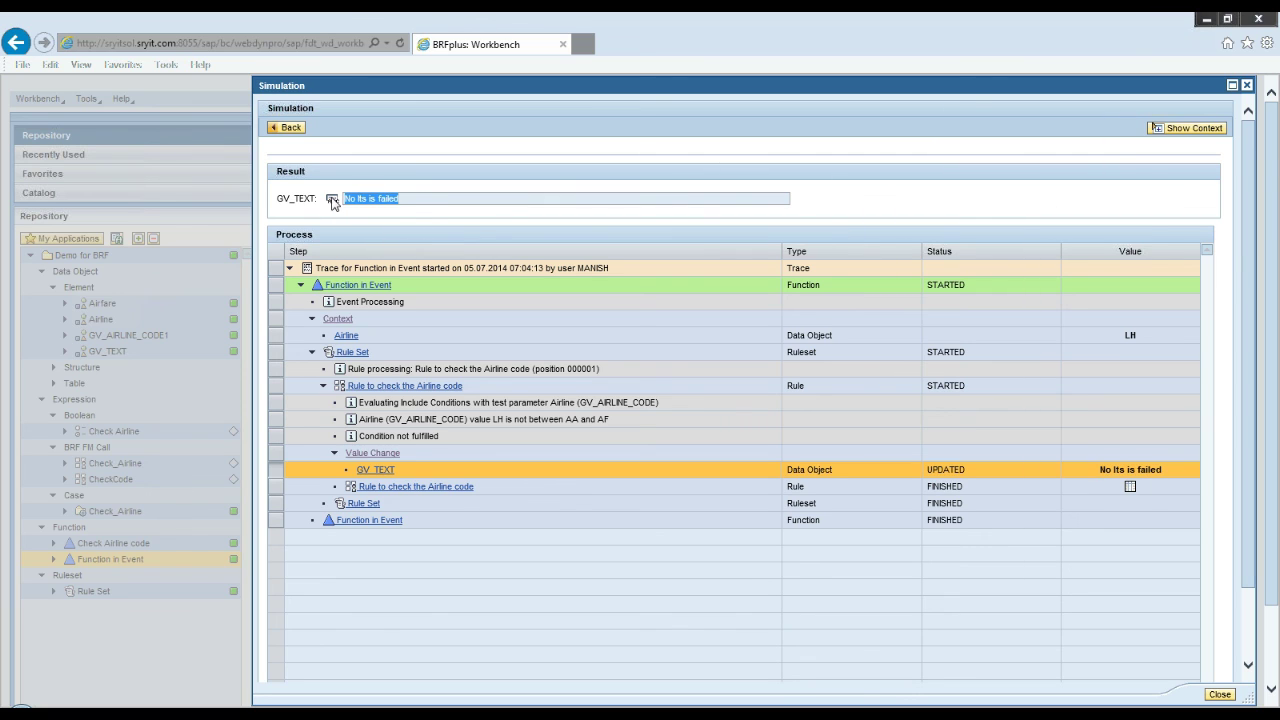
{"action": "left_click_drag", "start_coordinate": [425, 205], "coordinate": [315, 203]}
{"action": "left_click", "coordinate": [1246, 86]}
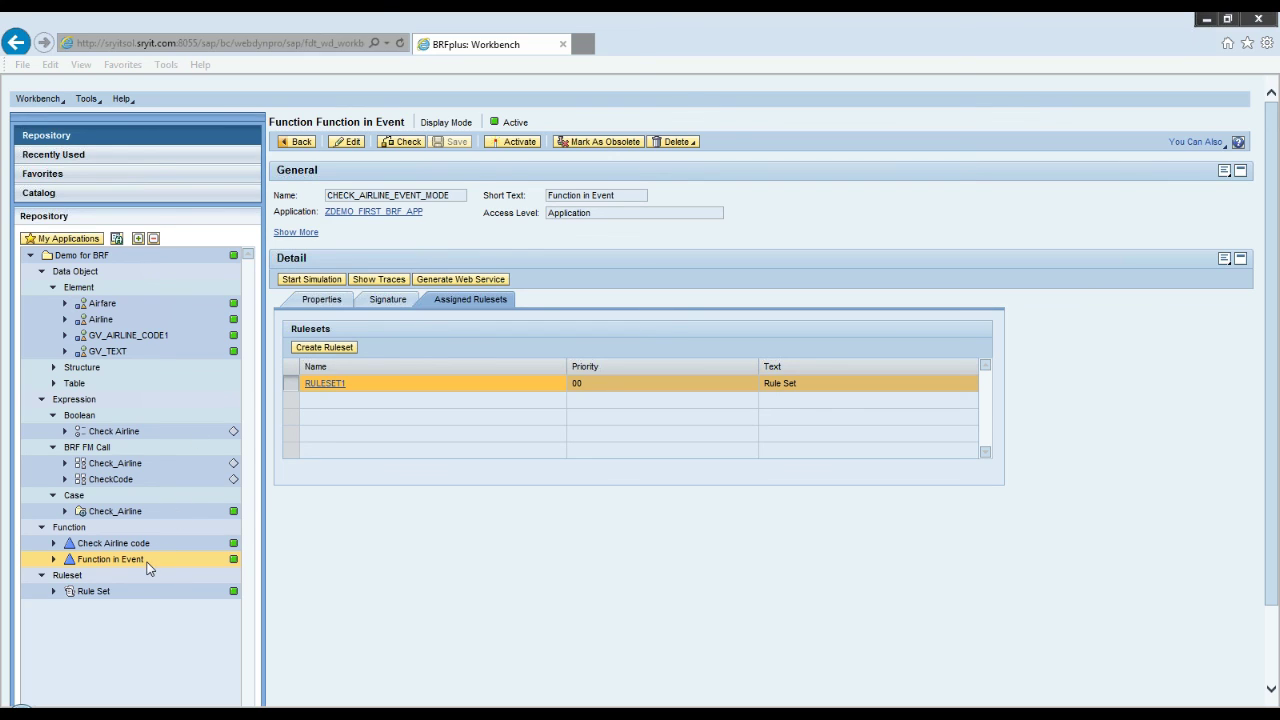
Step: Expand the general details of CHECK_AIRLINE_EVENT_MODE and select the function's ID
{"action": "left_click", "coordinate": [300, 236]}
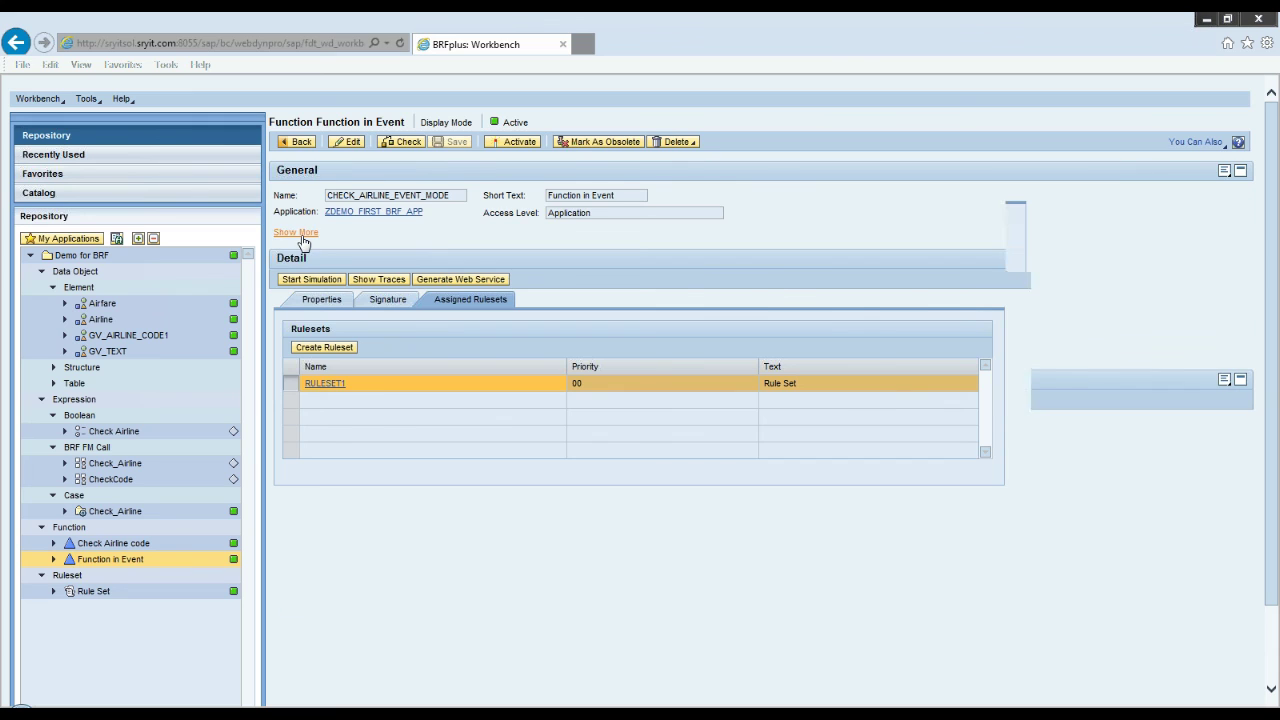
{"action": "left_click_drag", "start_coordinate": [507, 241], "coordinate": [348, 246]}
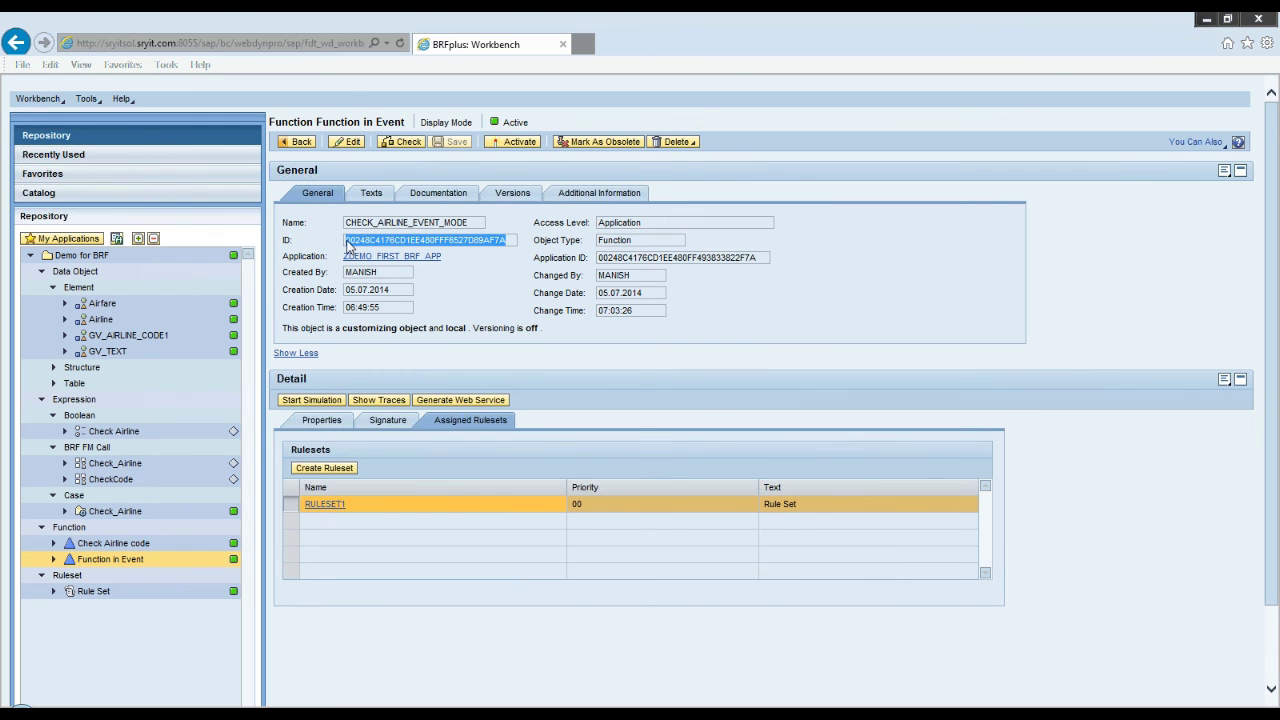
{"action": "left_click_drag", "start_coordinate": [516, 250], "coordinate": [338, 252]}
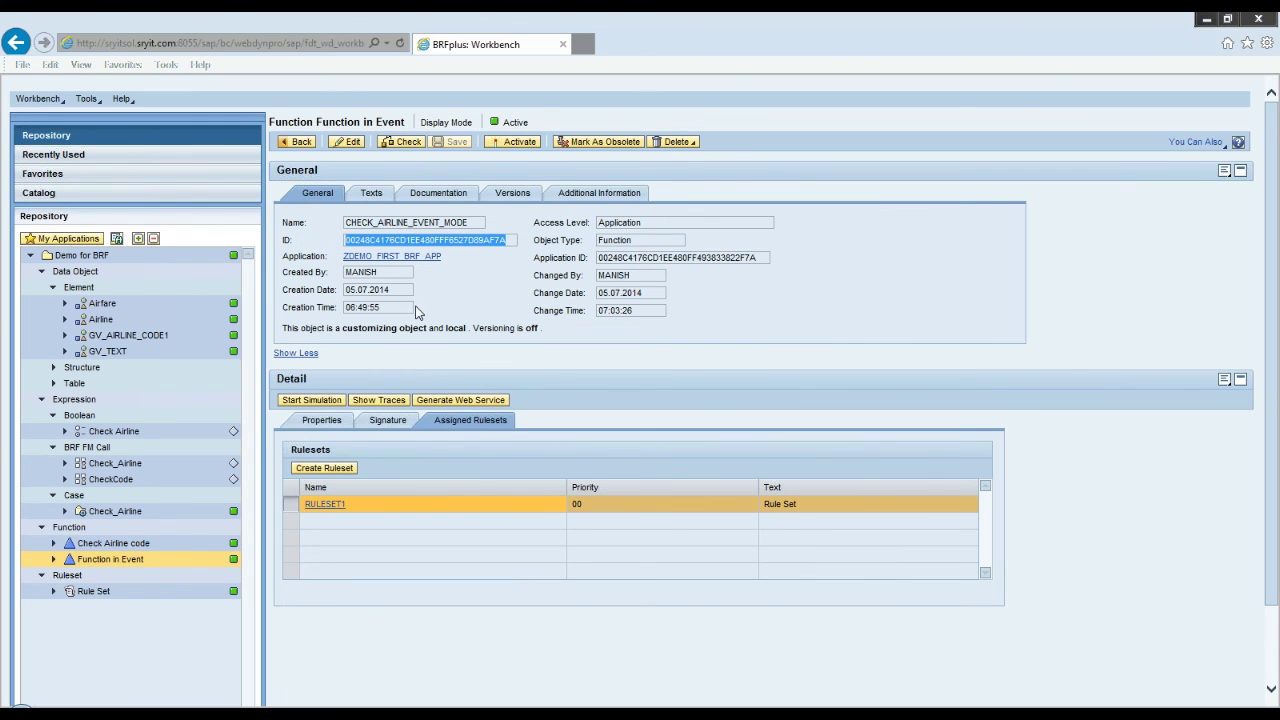